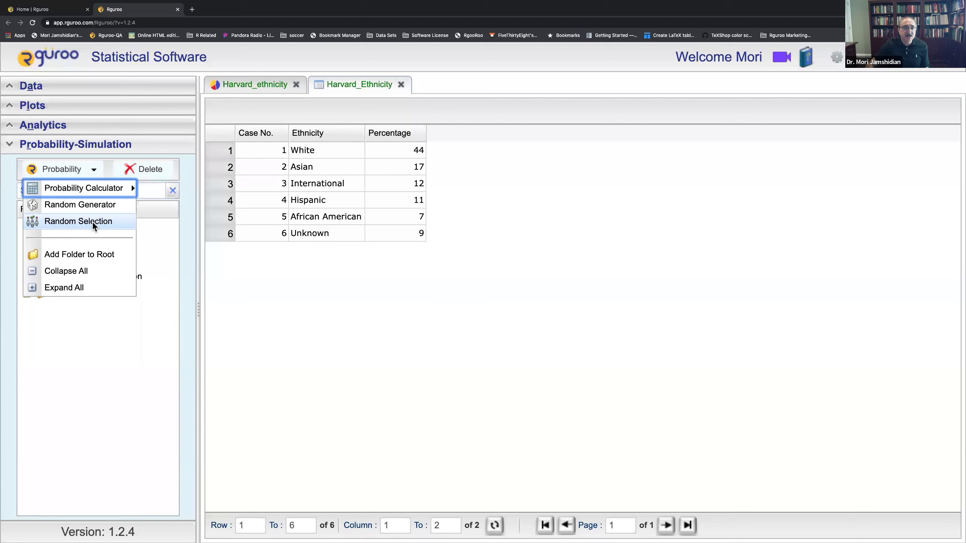
click(93, 222)
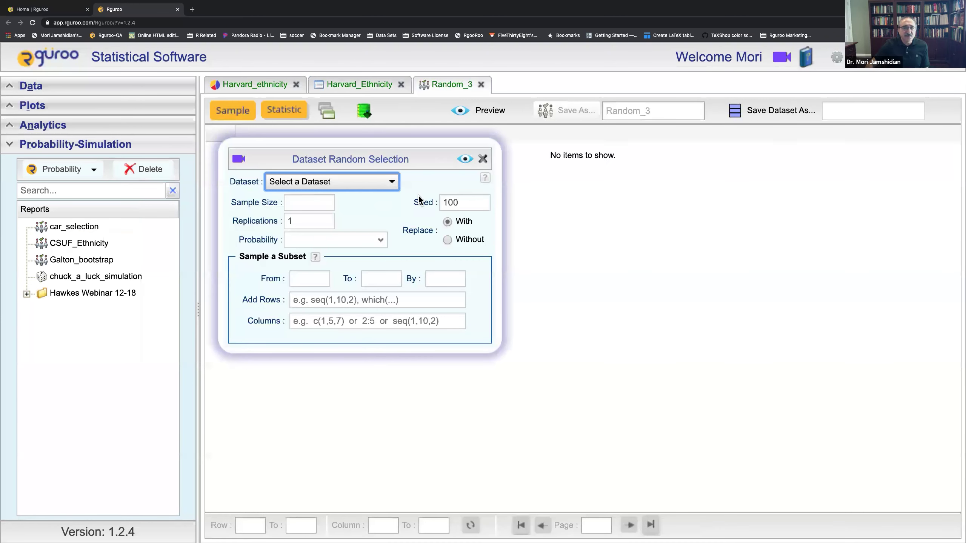
click(321, 204)
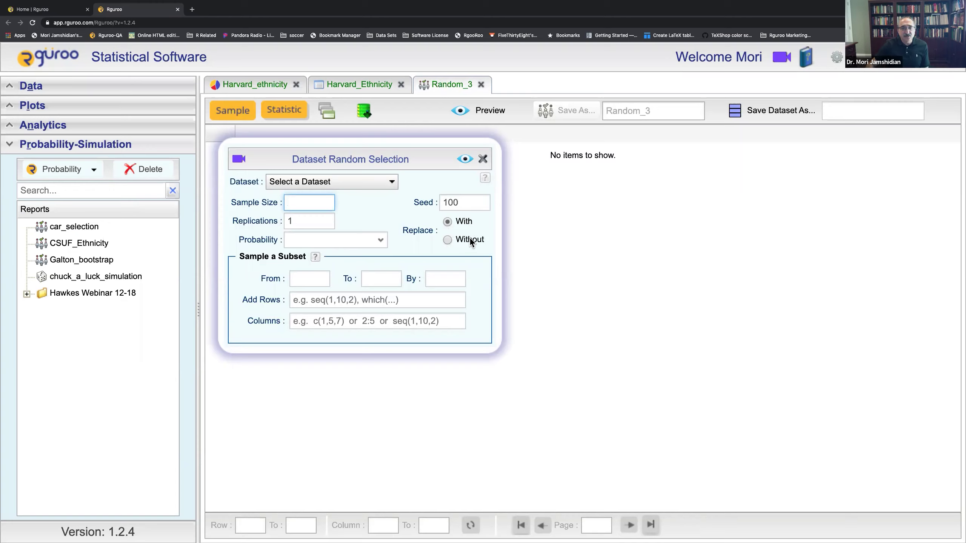
click(235, 86)
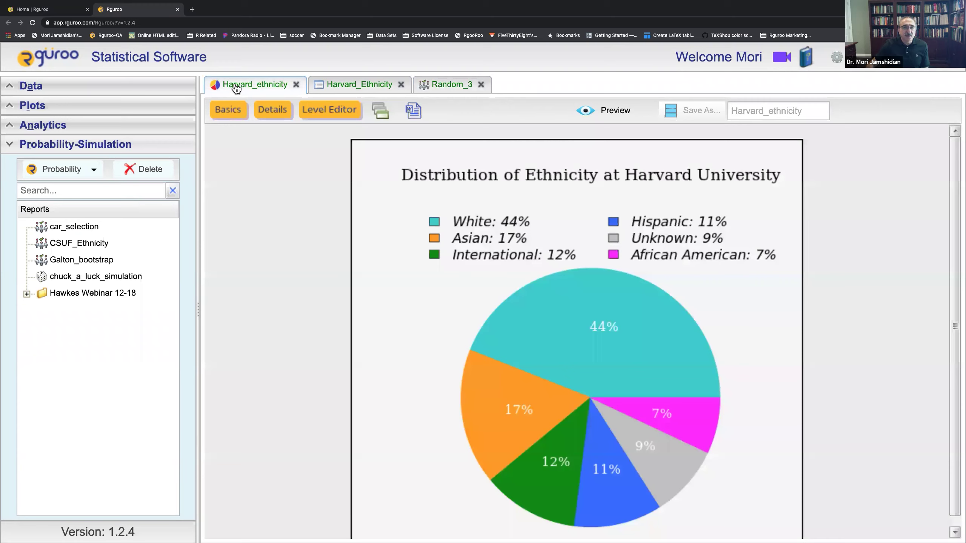
click(331, 84)
click(450, 85)
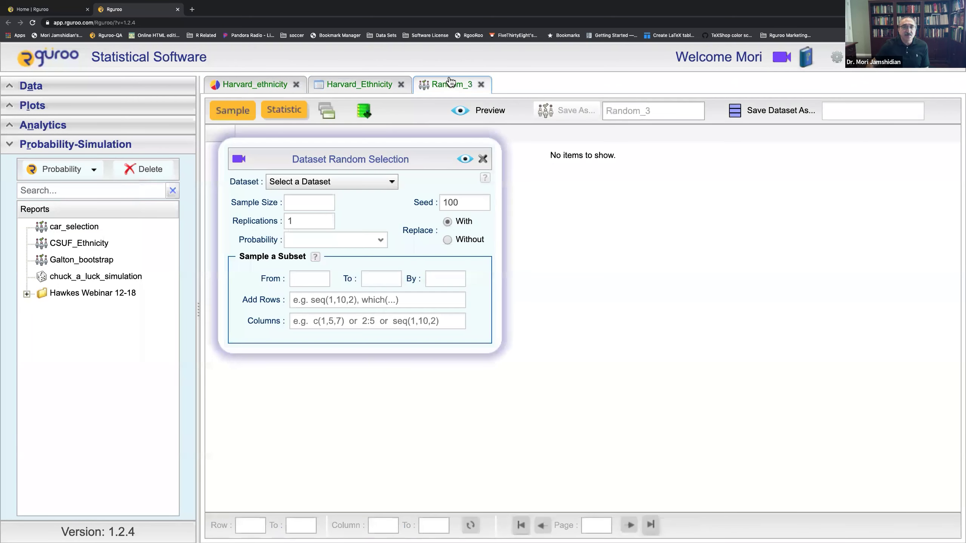
click(324, 202)
text(100)
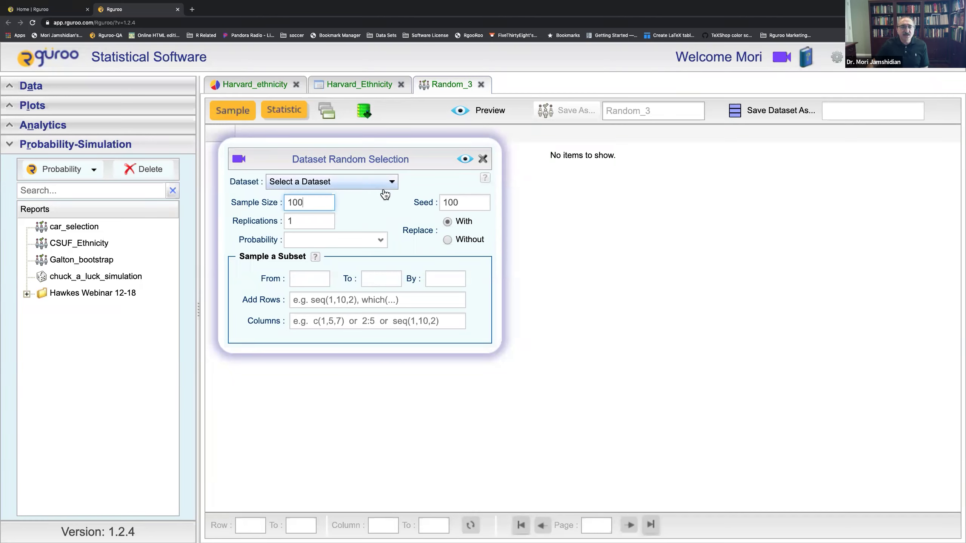
click(464, 159)
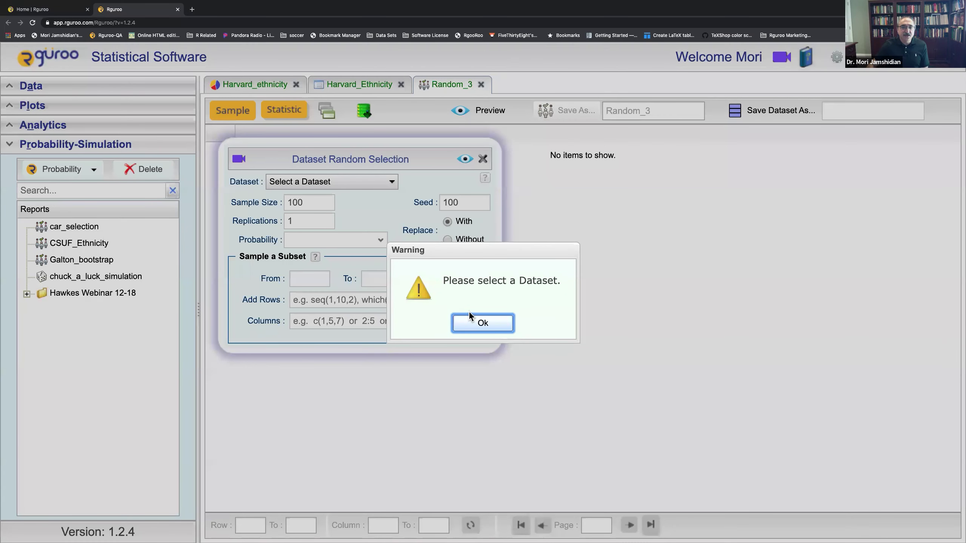
click(469, 319)
click(390, 186)
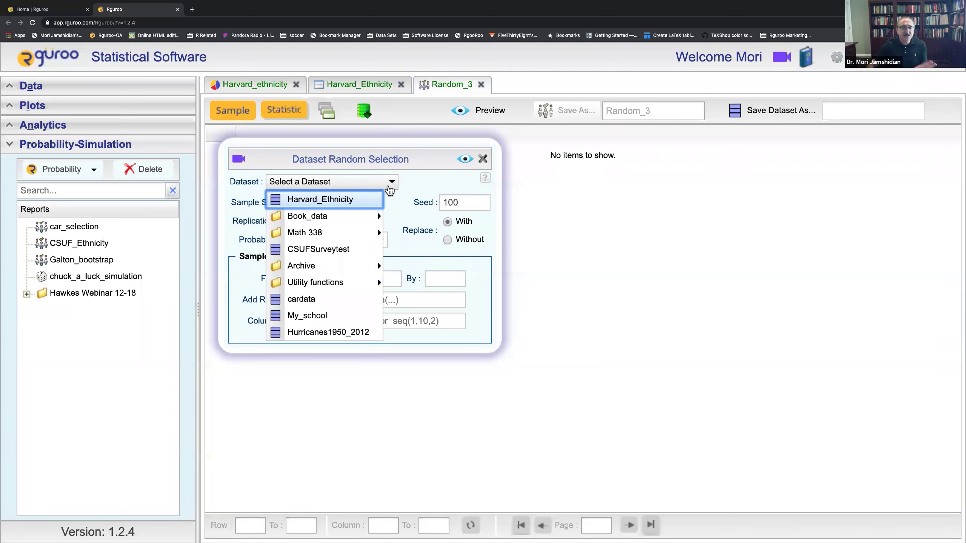
click(481, 85)
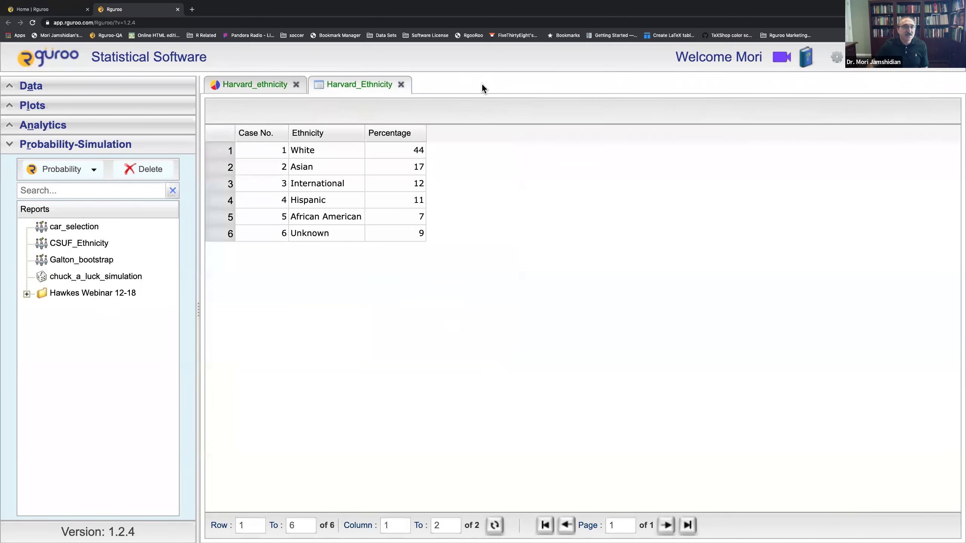
Search the available datasets for "Har"
click(118, 90)
click(95, 130)
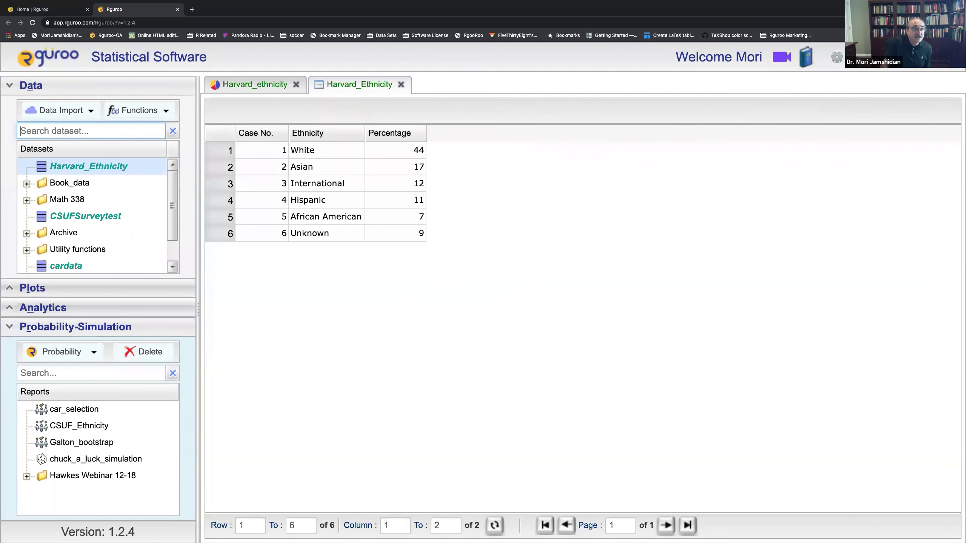
text(Har)
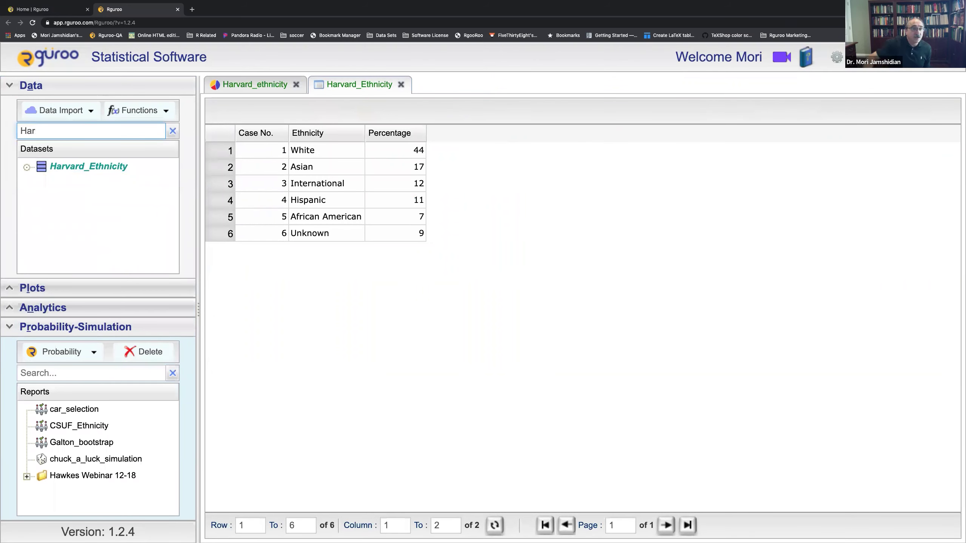
click(87, 87)
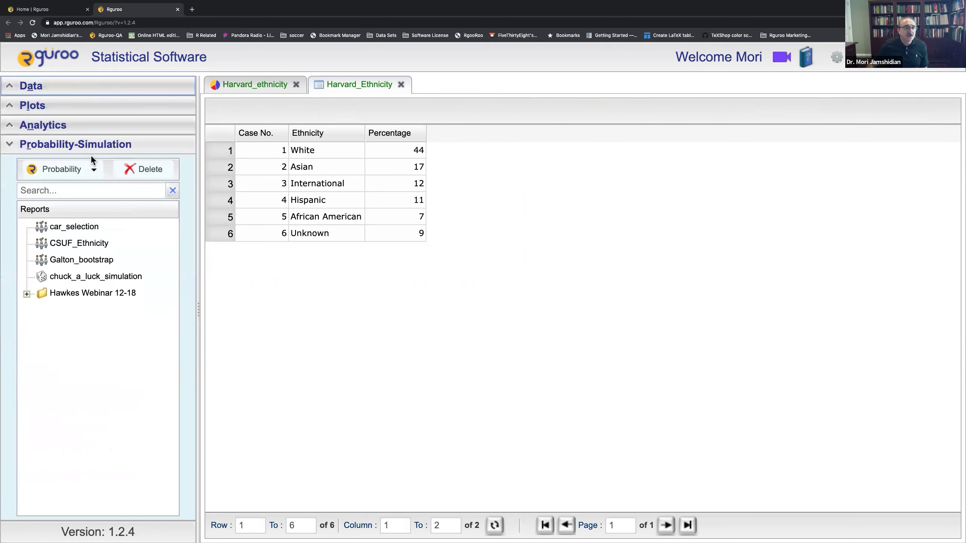
Draw and preview a random selection of sample size 100 from the Harvard_Ethnicity dataset
click(94, 171)
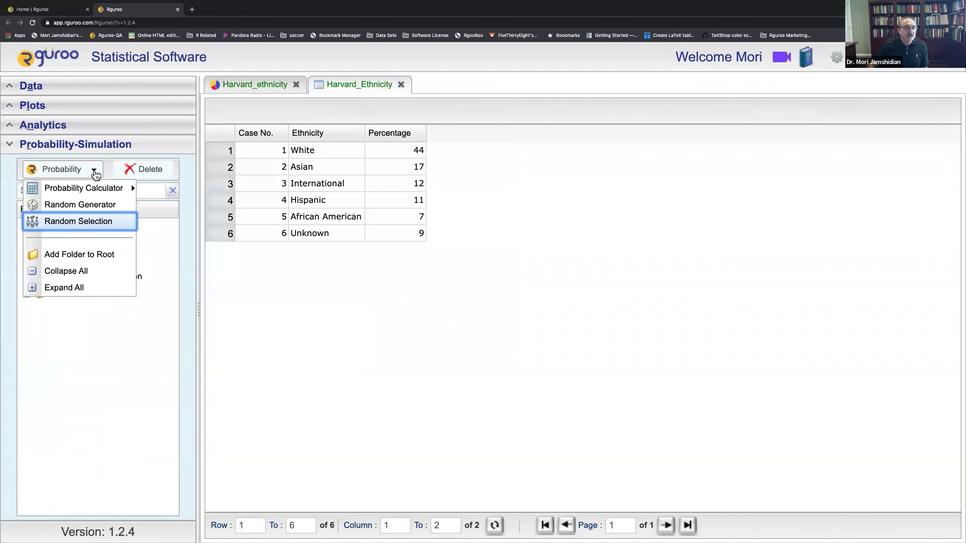
click(85, 221)
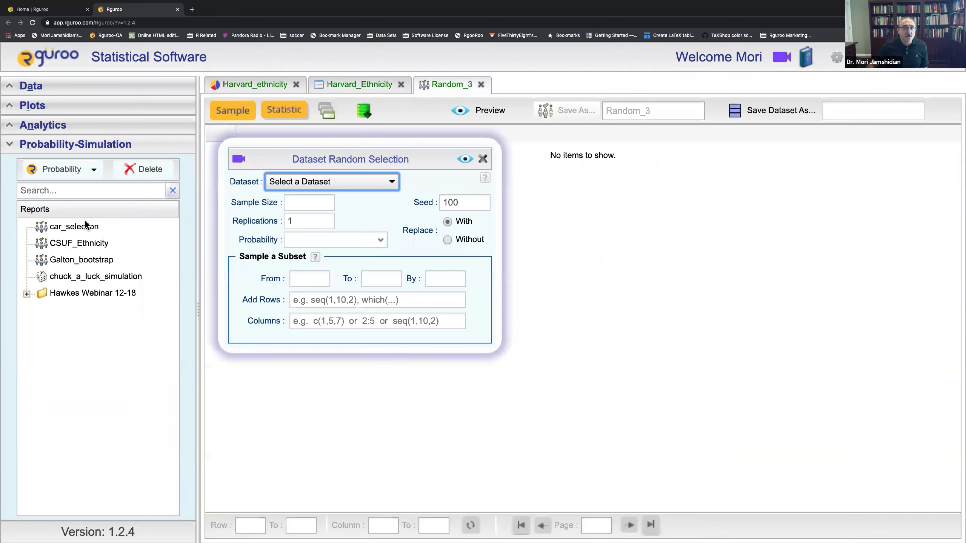
click(391, 182)
click(359, 199)
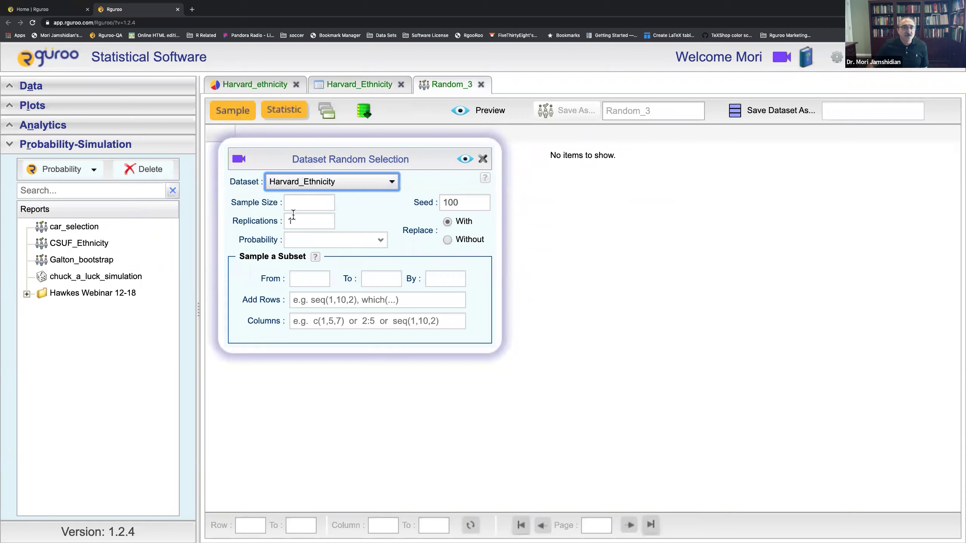
click(301, 204)
text(100)
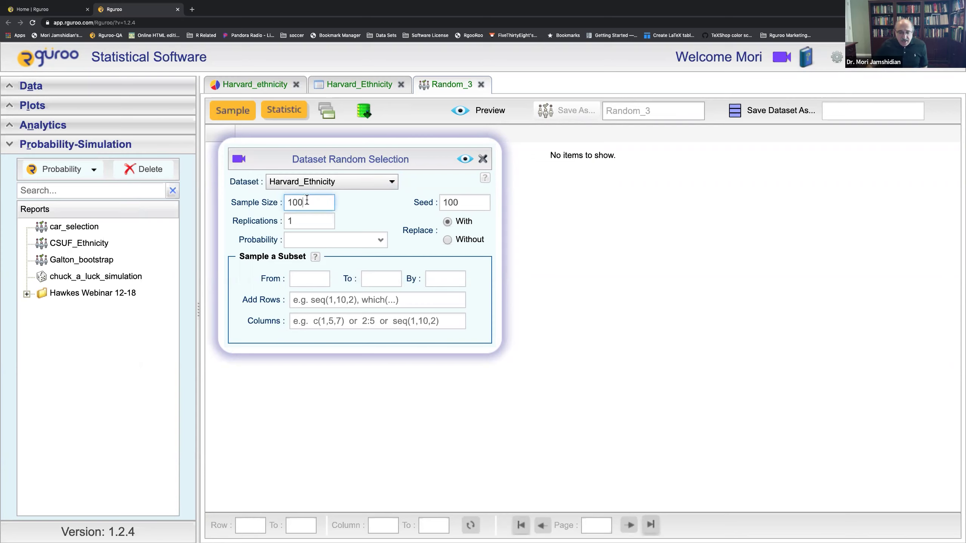
click(463, 160)
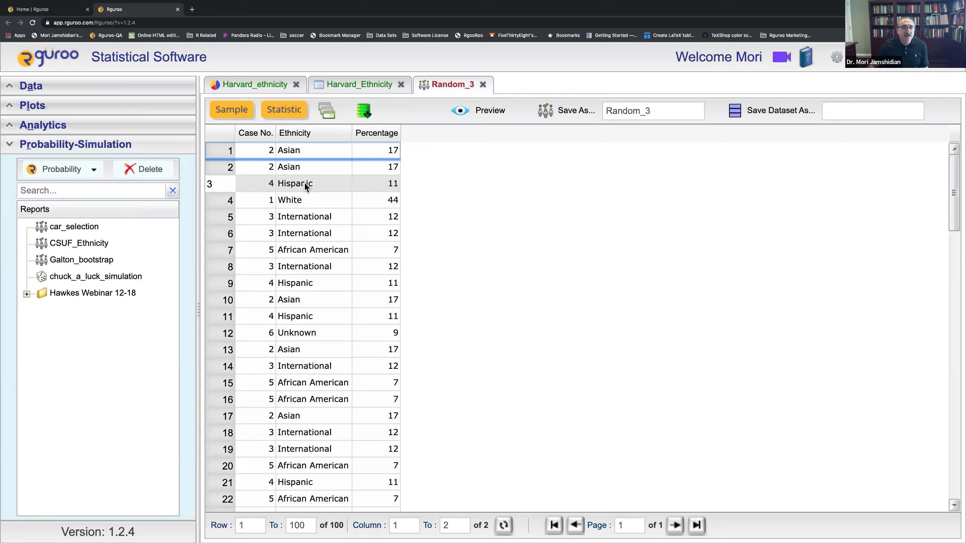
Restrict the random selection to column 1 of Harvard_Ethnicity and preview the sample again
click(233, 111)
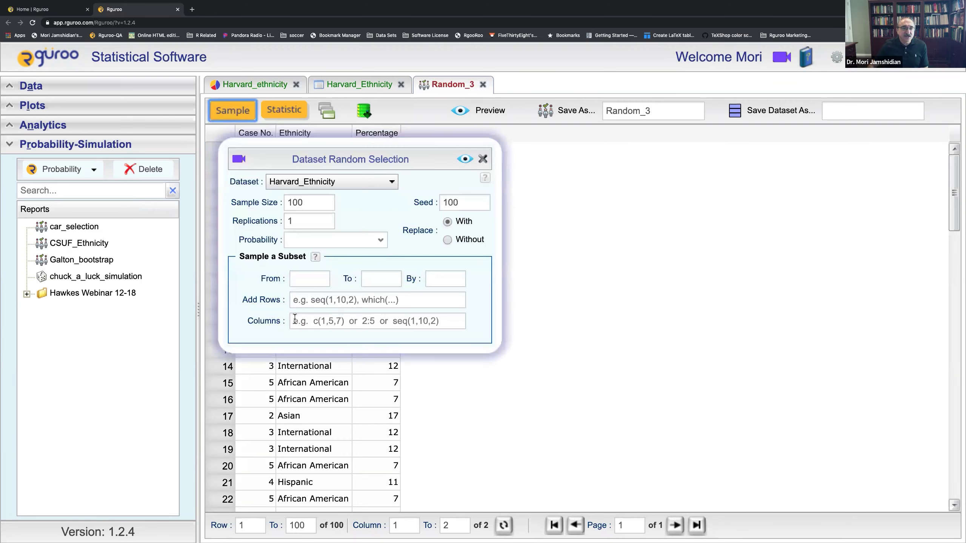
click(300, 322)
text(1)
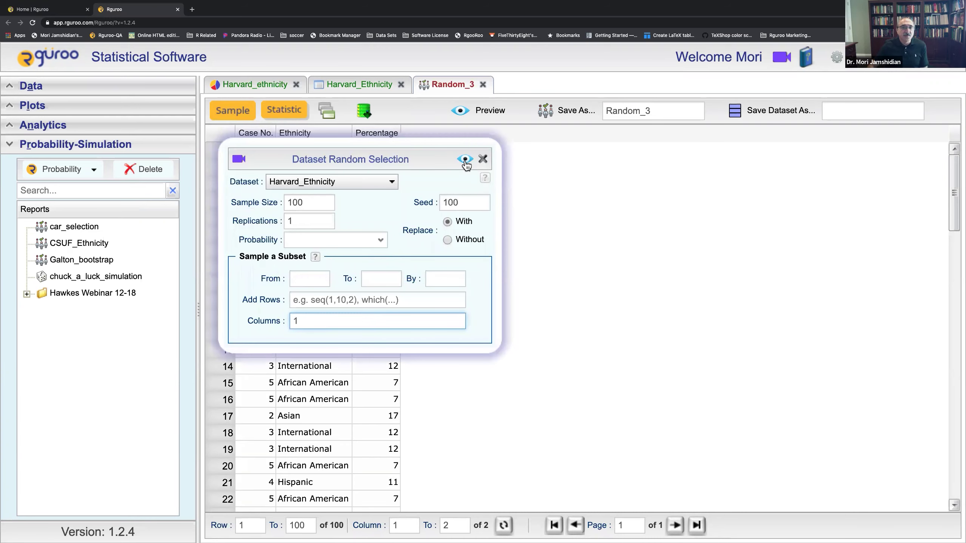
click(357, 86)
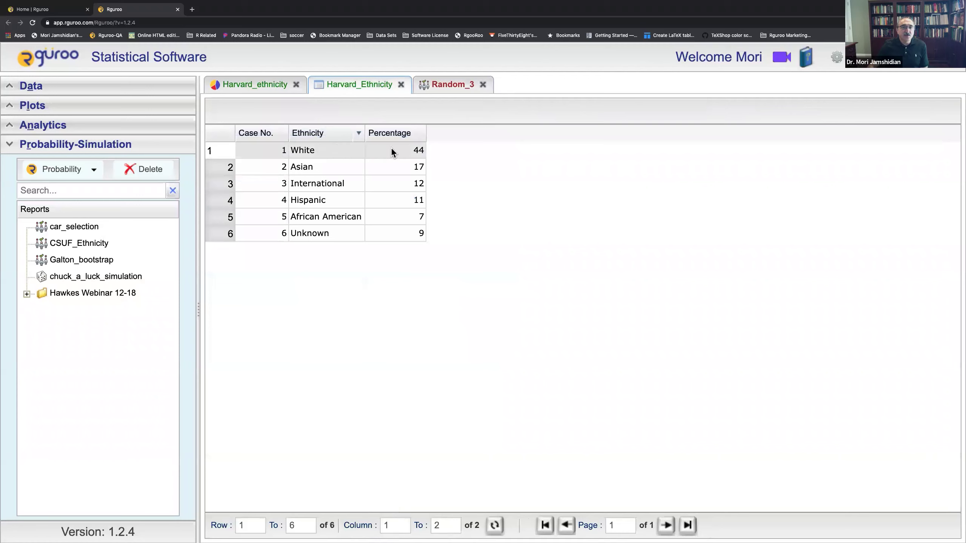
click(441, 89)
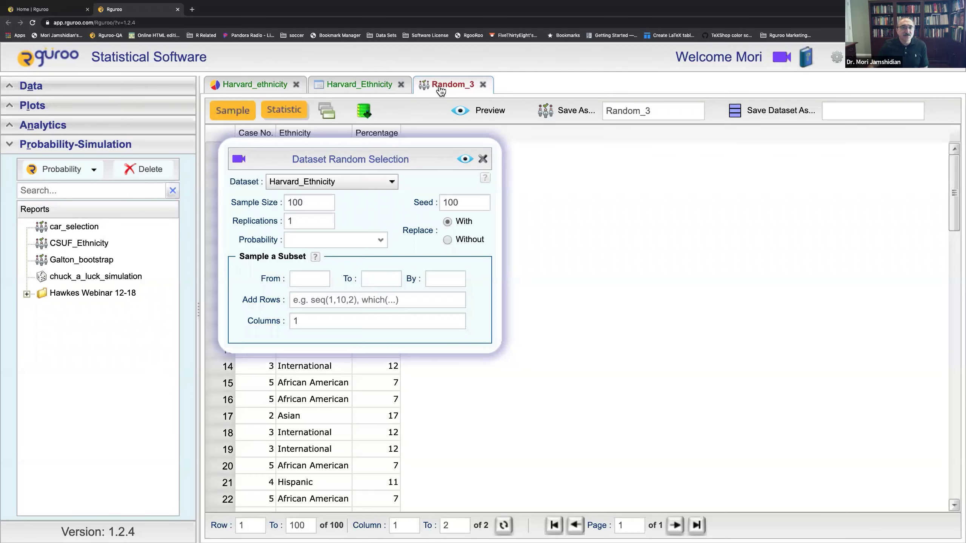
click(465, 160)
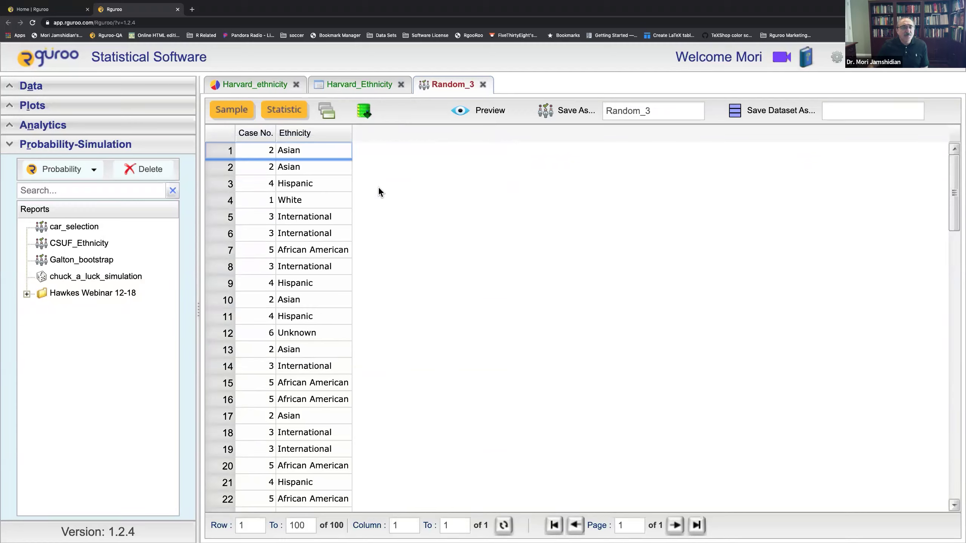
Group the sampled rows by Ethnicity and collapse the resulting groups
click(271, 94)
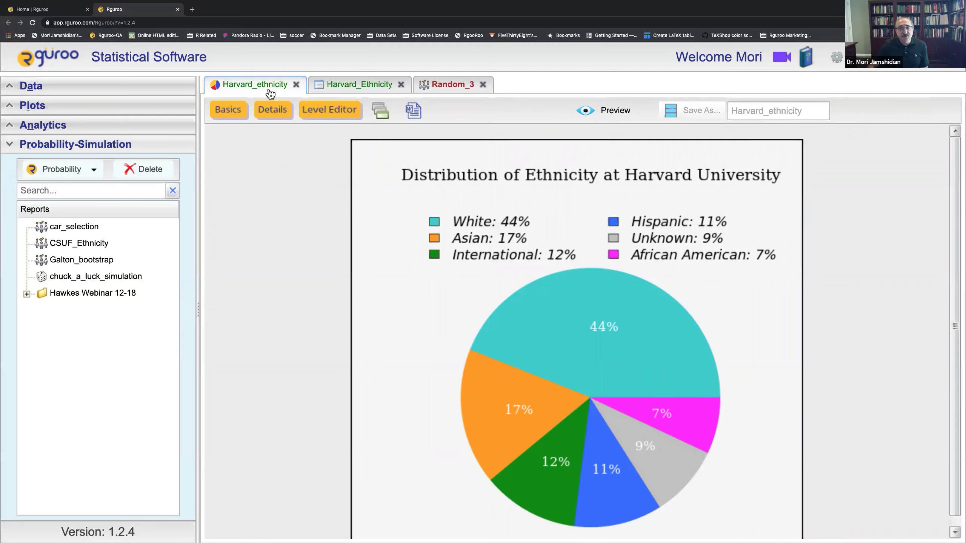
click(455, 88)
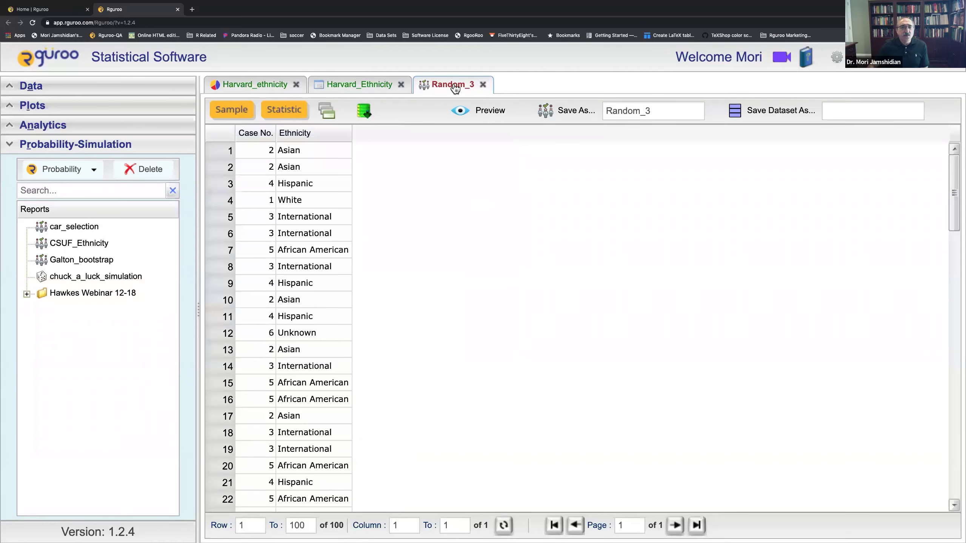
right_click(316, 132)
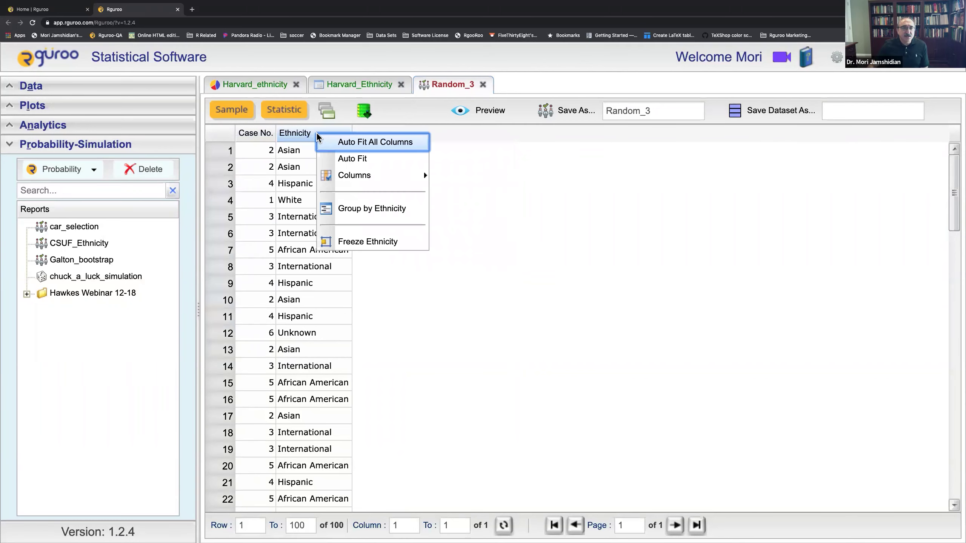
click(352, 210)
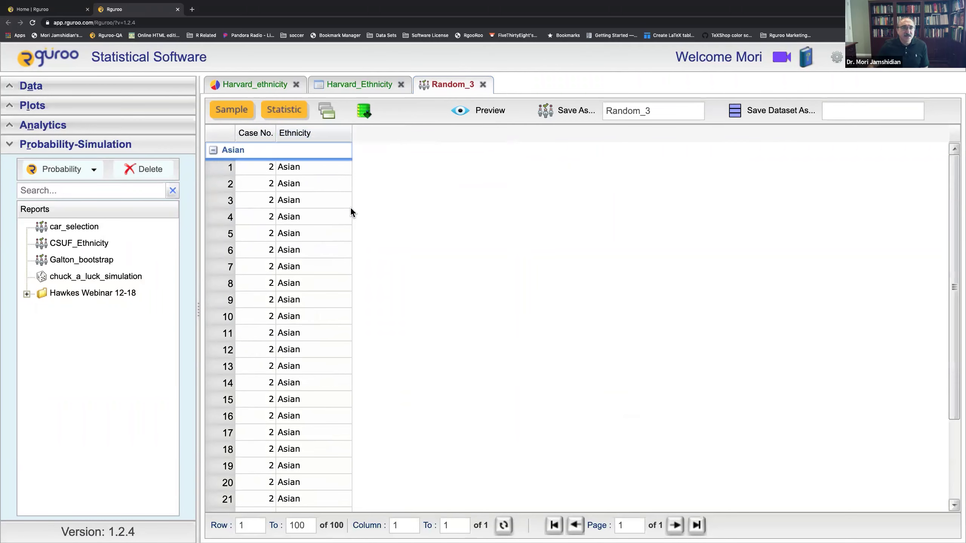
click(213, 151)
Examine the sampled cases in the White and Asian groups and compare them with the Harvard ethnicity pie chart
click(213, 184)
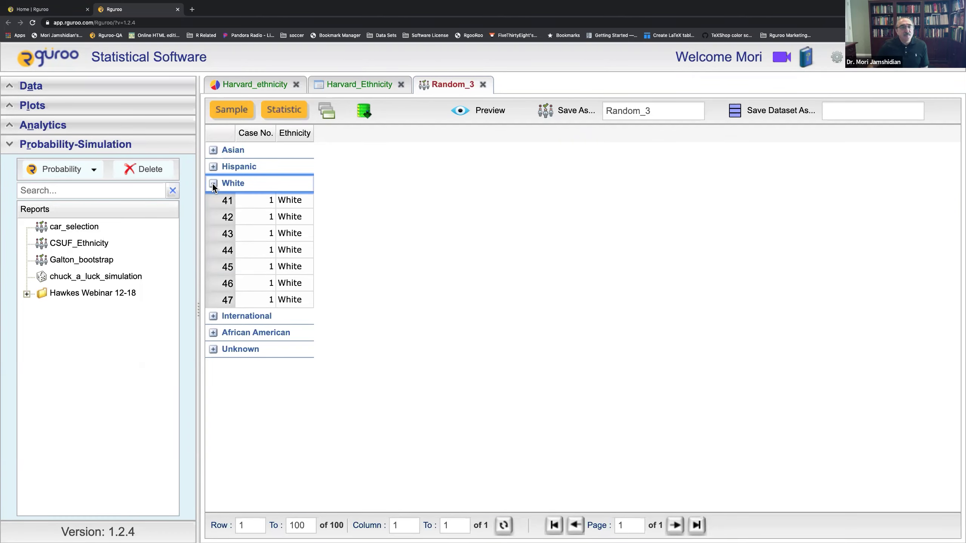
click(213, 184)
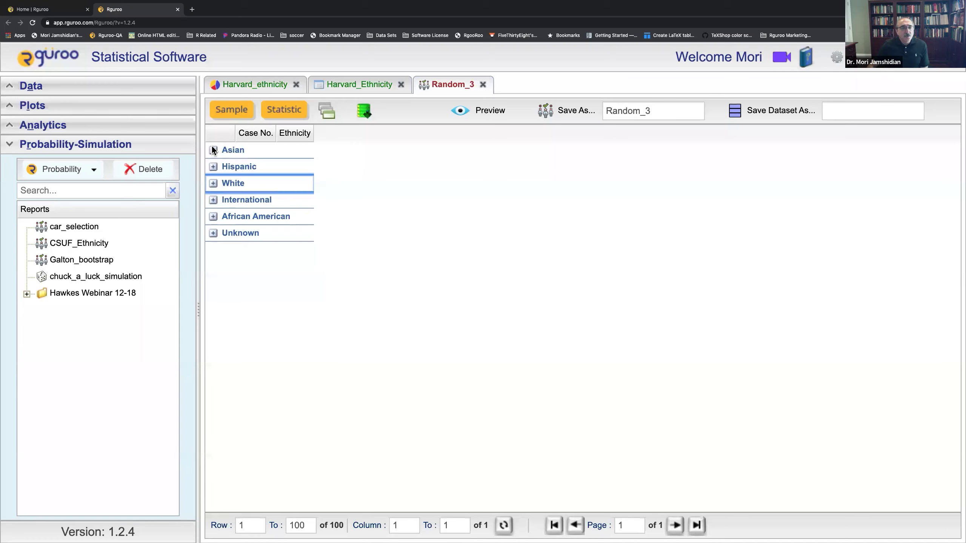
click(212, 150)
scroll(219, 175, down, 3)
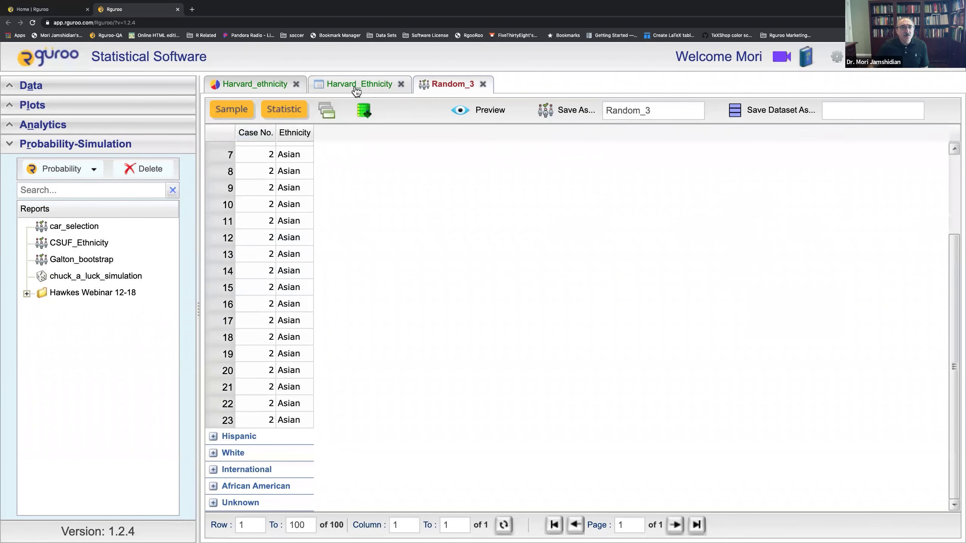
click(277, 90)
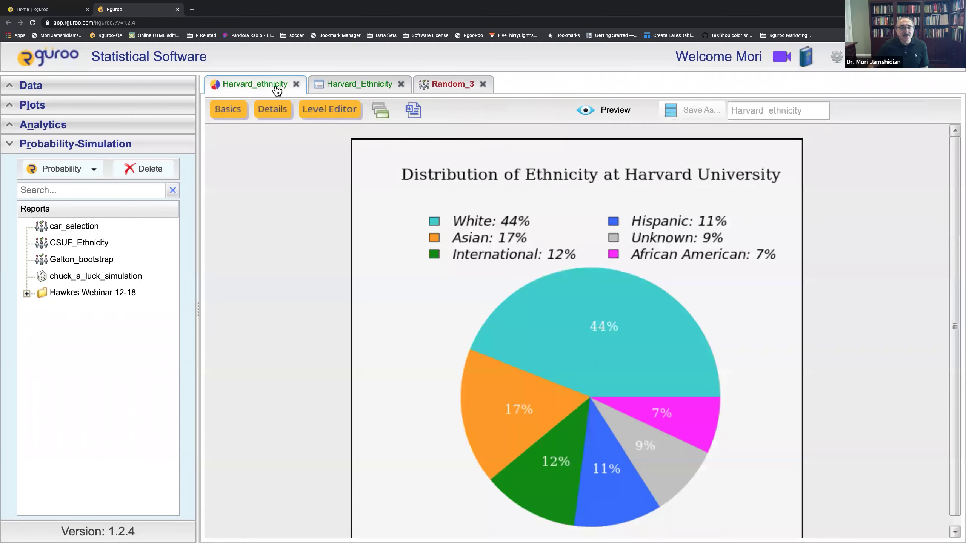
click(440, 90)
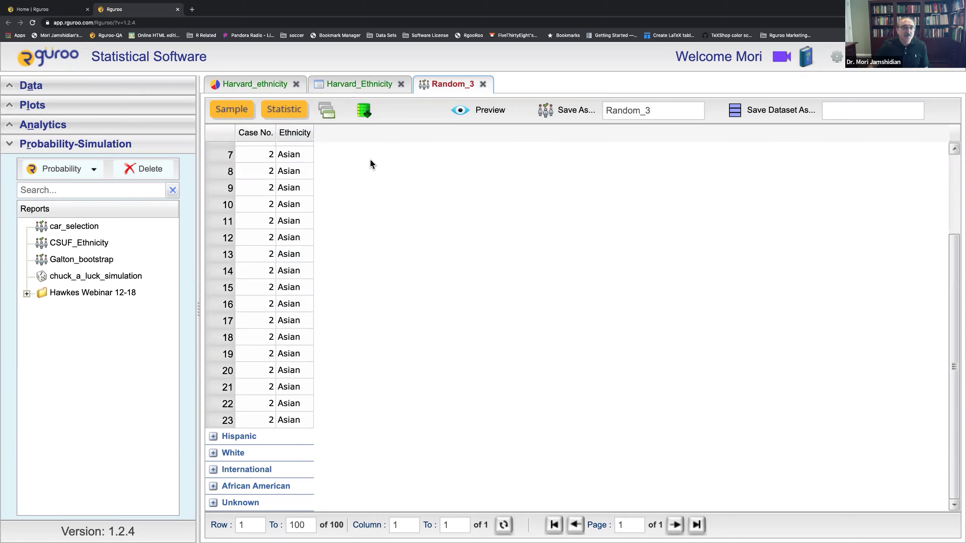
Set the random selection's seed to 115, preview the new sample and compare it with the Harvard ethnicity pie chart
click(239, 120)
drag(375, 141, 506, 144)
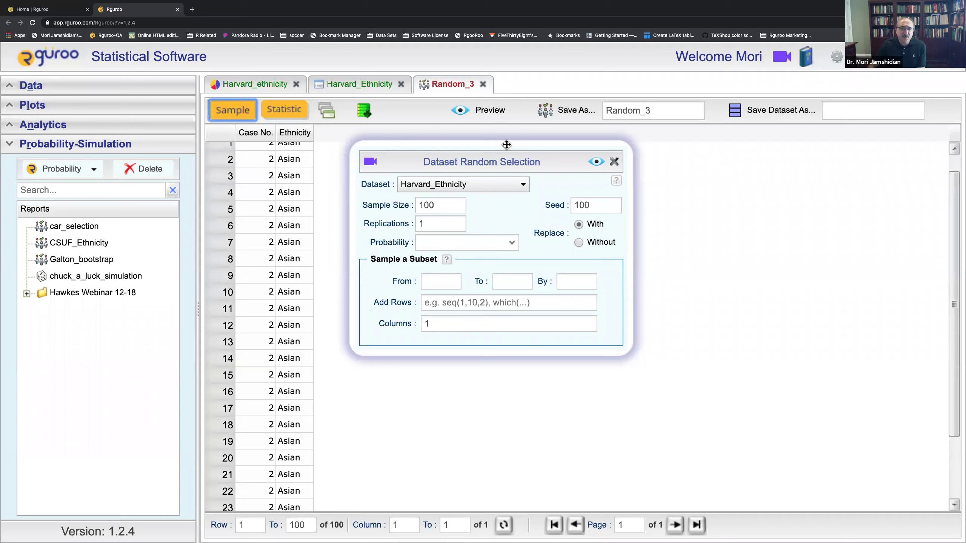
double_click(600, 206)
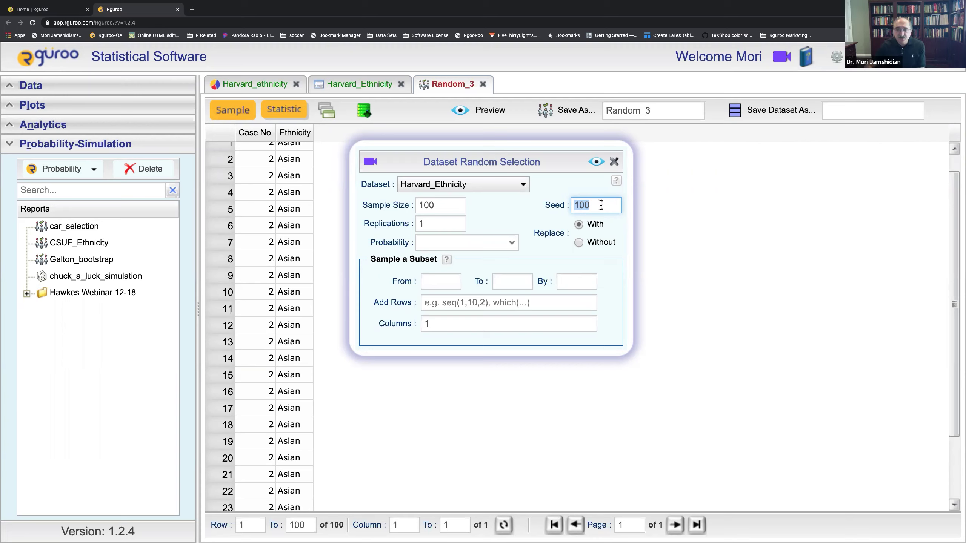
text(115)
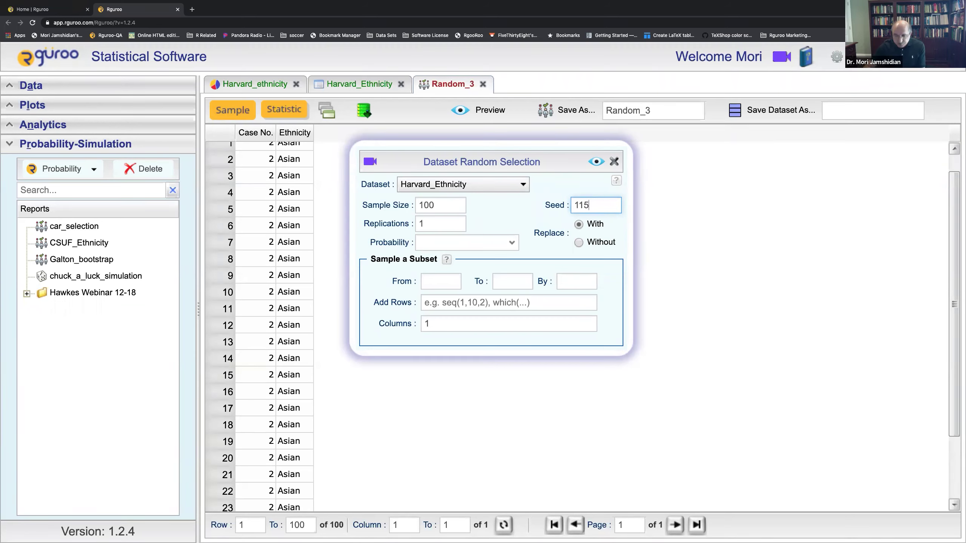
click(596, 164)
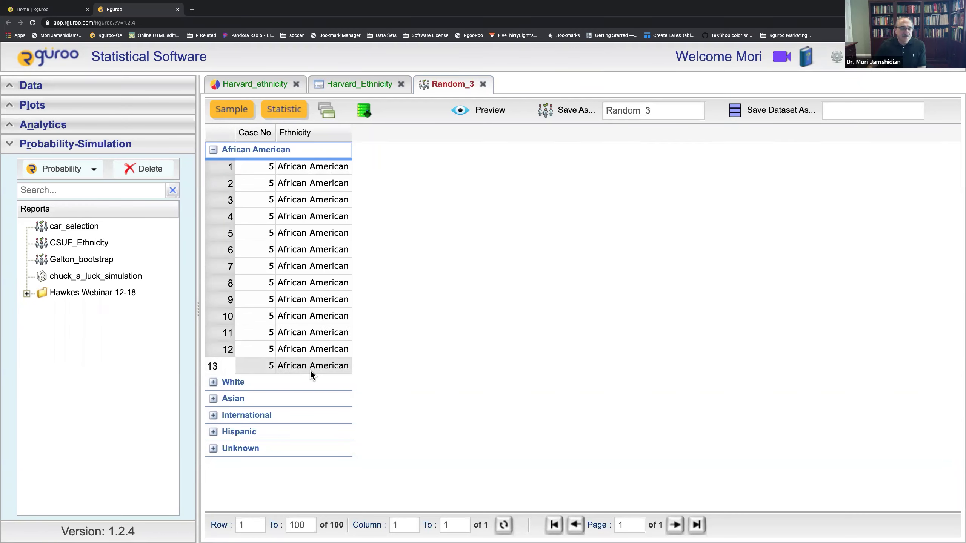
click(260, 85)
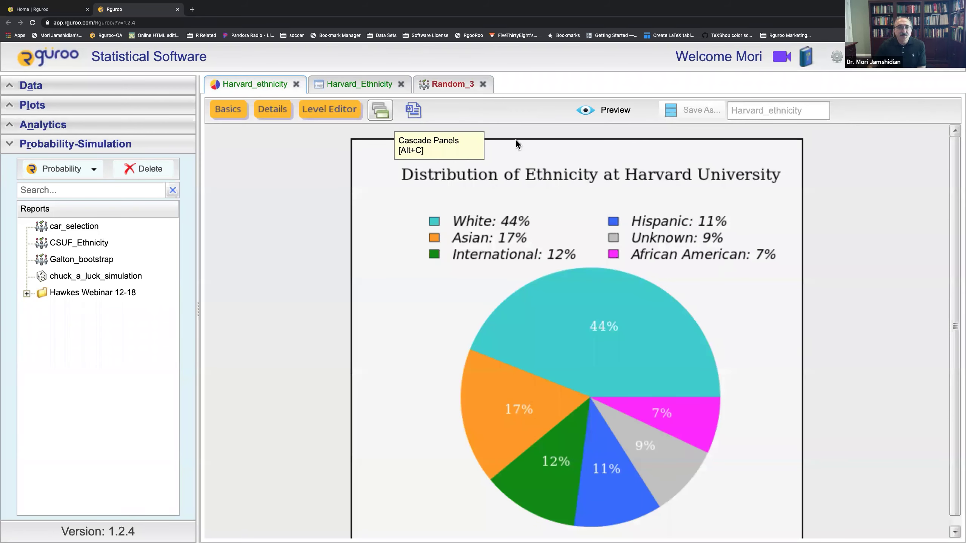
Examine the White and Asian groups of the Random_3 sample one at a time, leaving all ethnicity groups collapsed
click(453, 88)
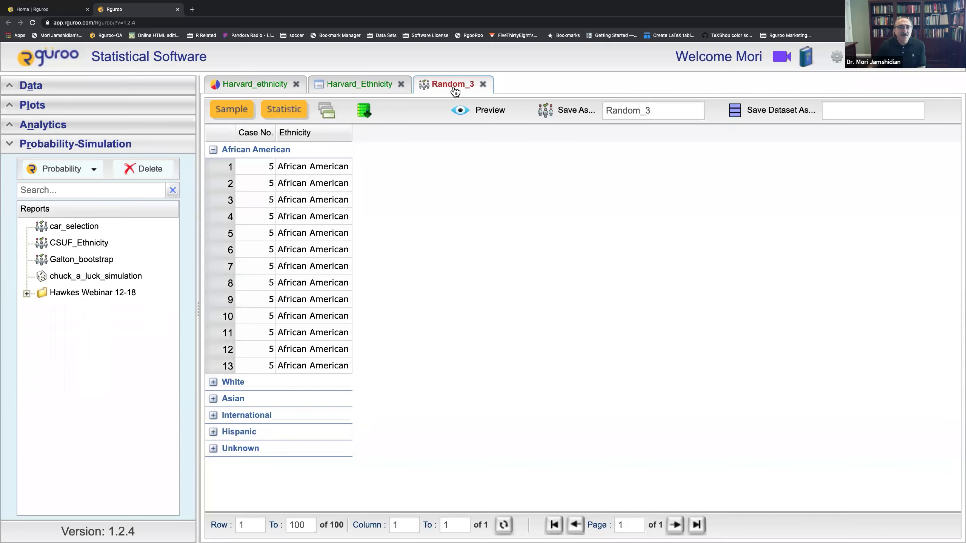
click(212, 149)
click(213, 166)
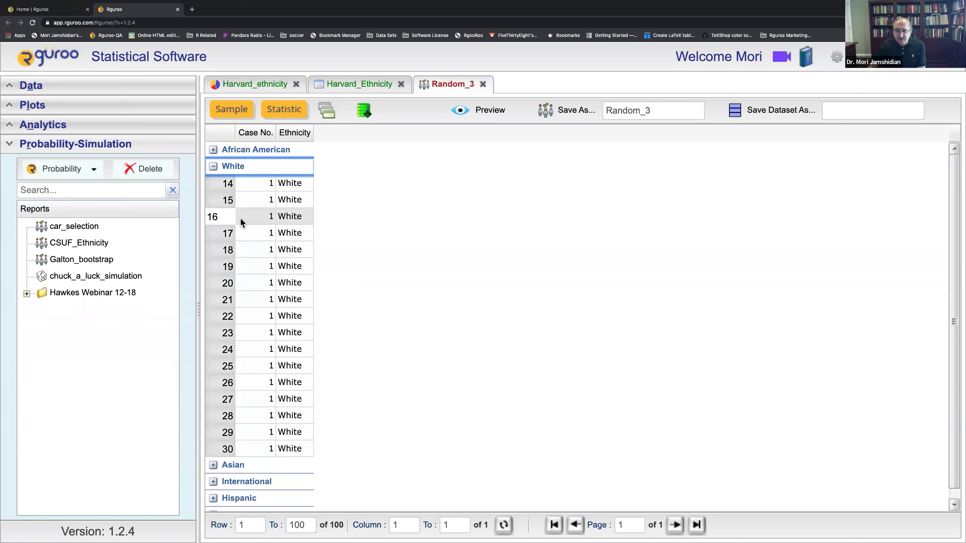
click(214, 168)
click(213, 183)
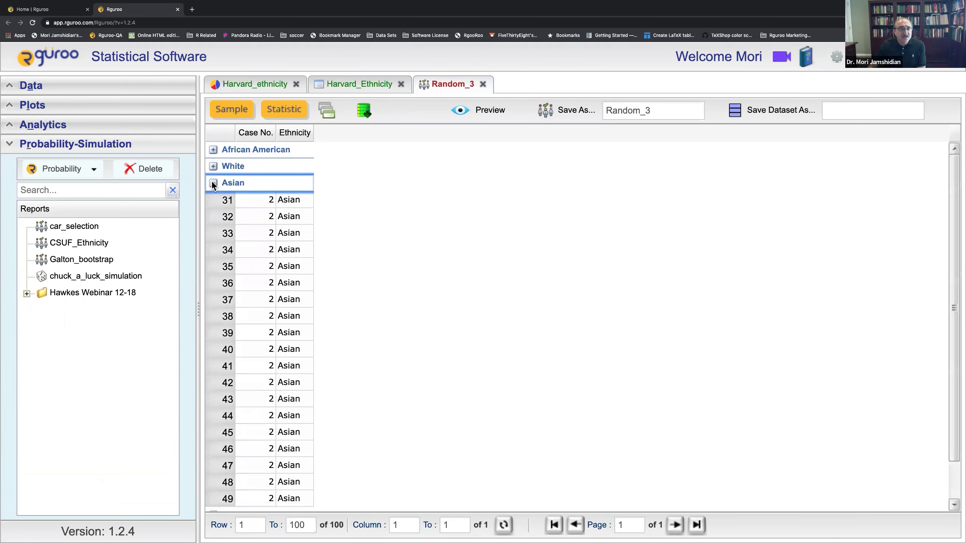
scroll(254, 246, down, 2)
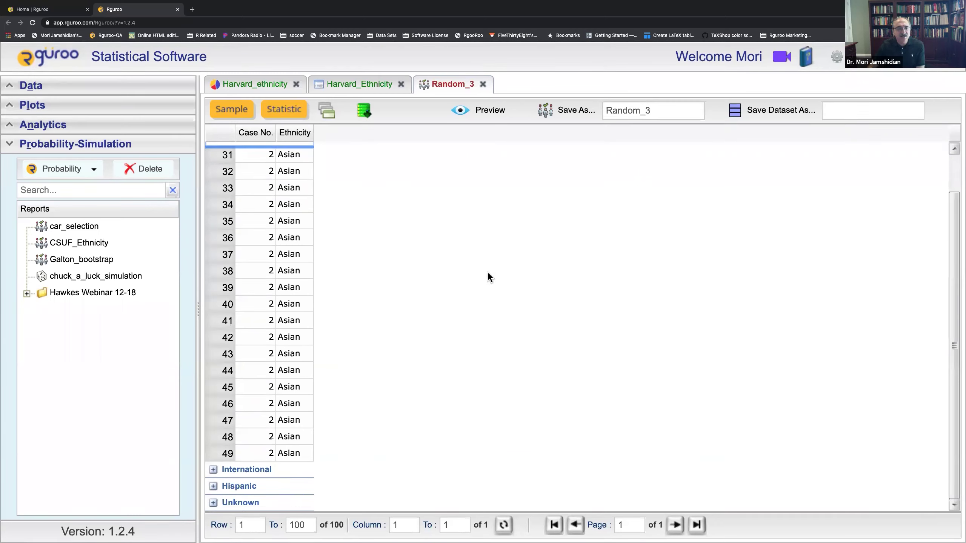
scroll(487, 272, up, 2)
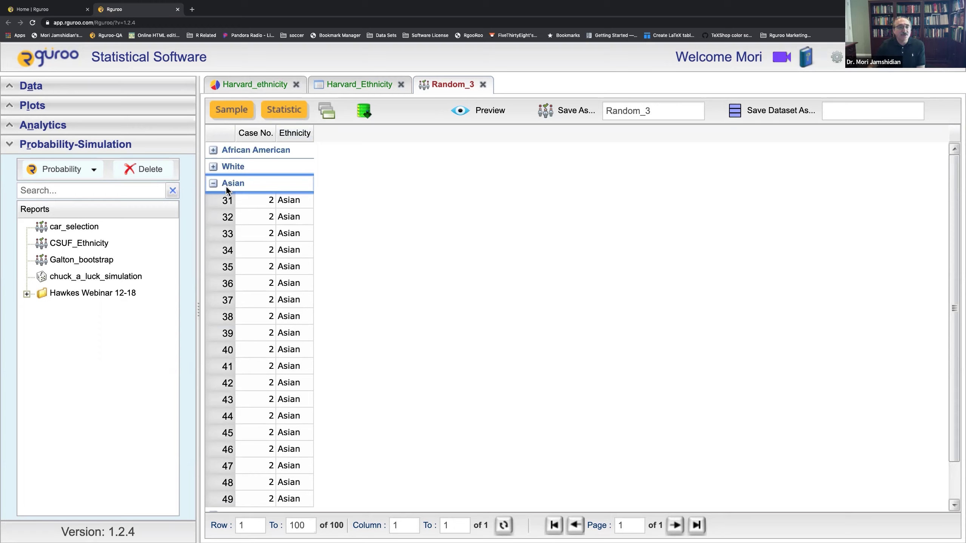
click(213, 183)
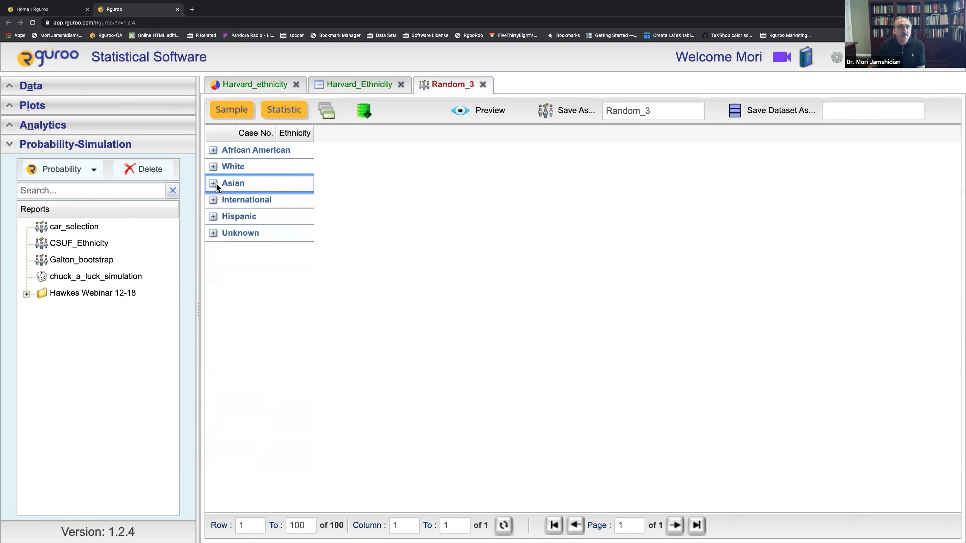
Review the Harvard ethnicity pie chart and the Percentage column of the Harvard_Ethnicity dataset, and return to Random_3
click(247, 87)
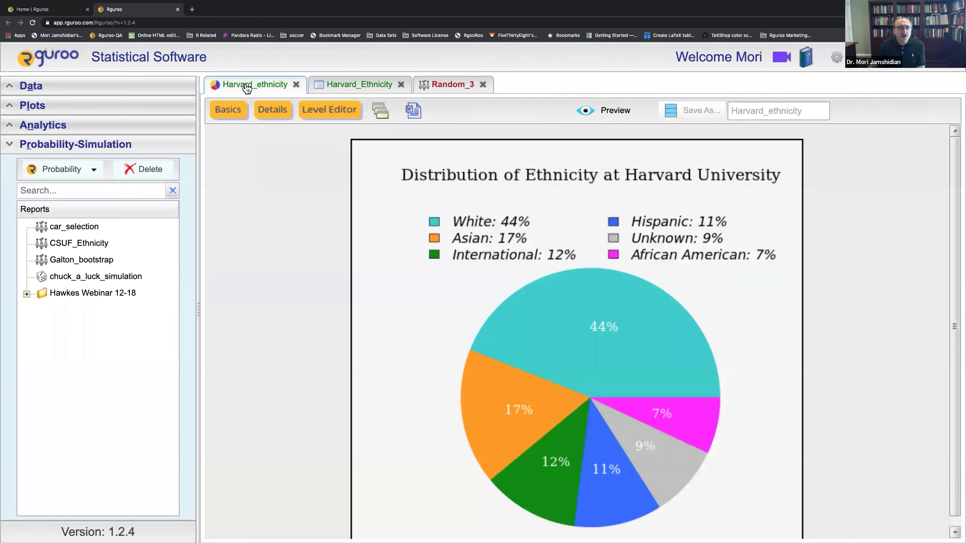
click(359, 86)
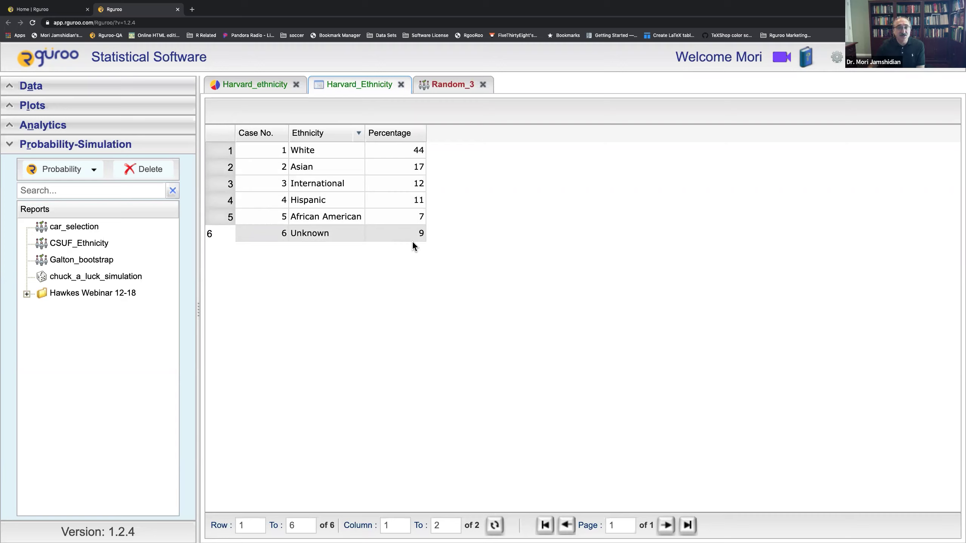
click(447, 86)
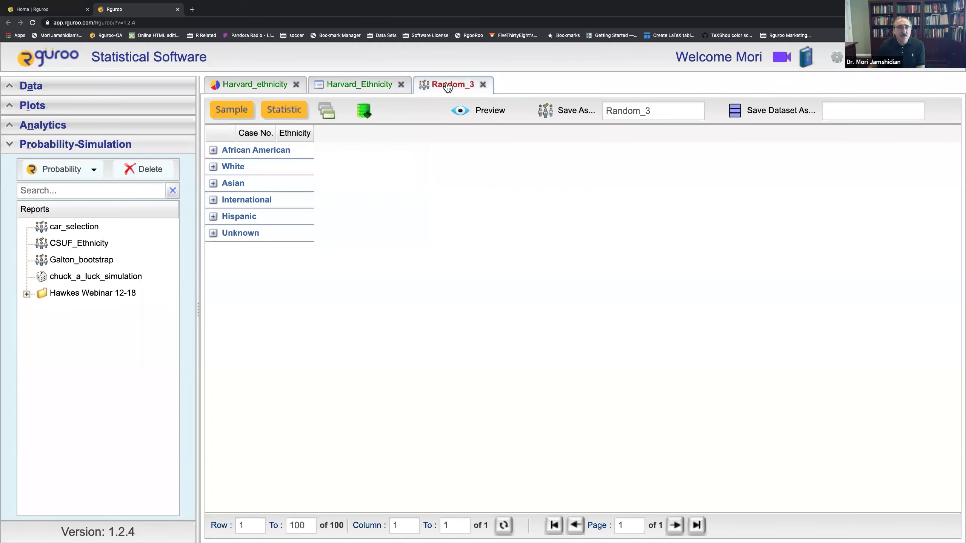
Create a new random selection and close Random_3 without saving it
click(95, 171)
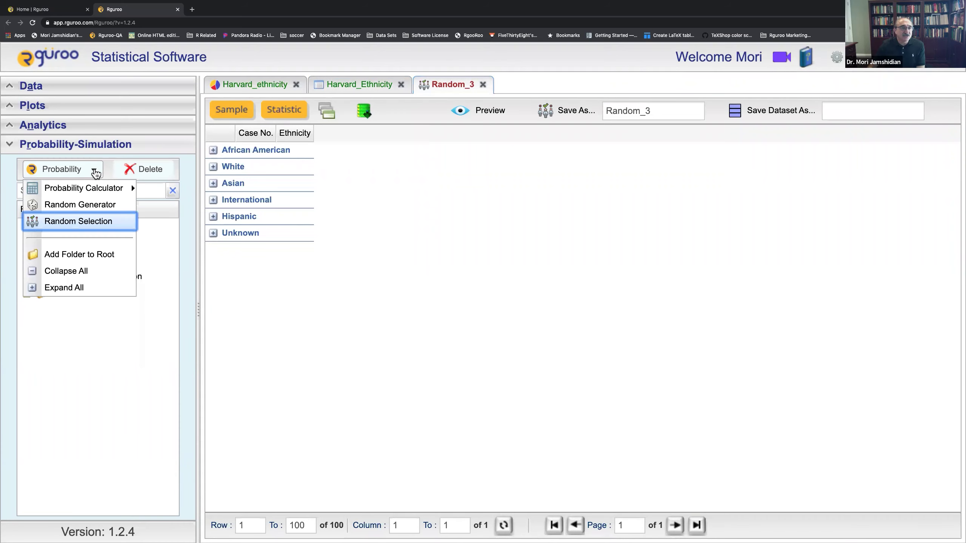
click(90, 221)
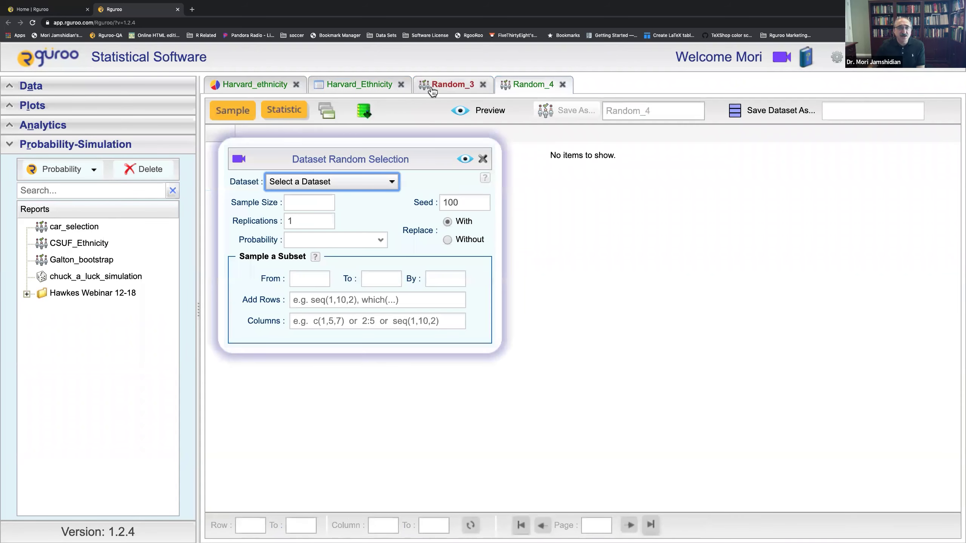
click(483, 85)
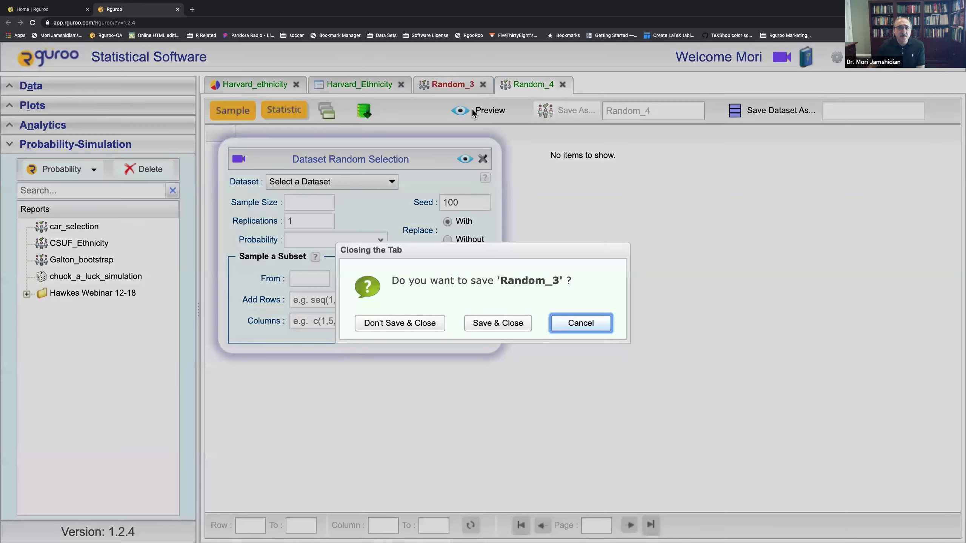
click(401, 325)
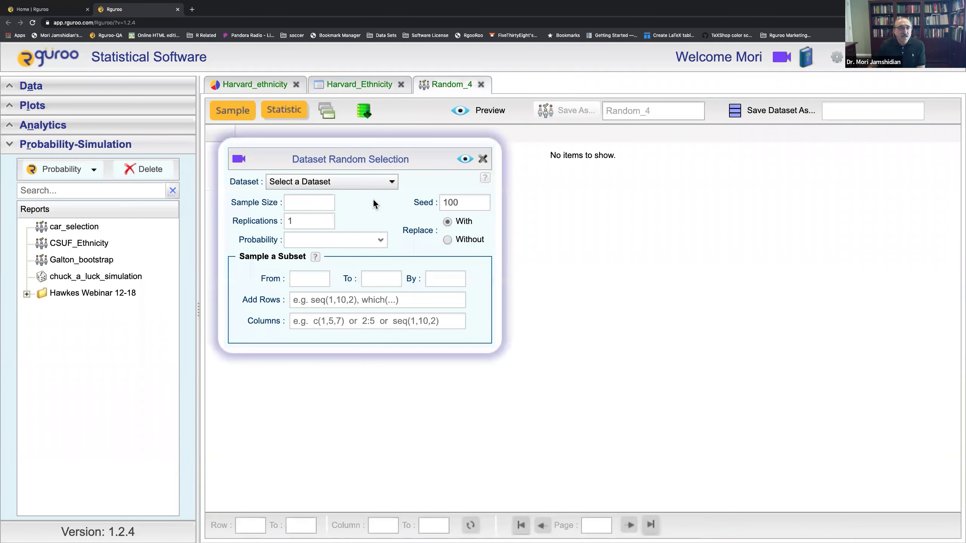
Set the random selection to draw 100 cases from Harvard_Ethnicity, using Percentage as the selection probability
click(387, 183)
click(350, 200)
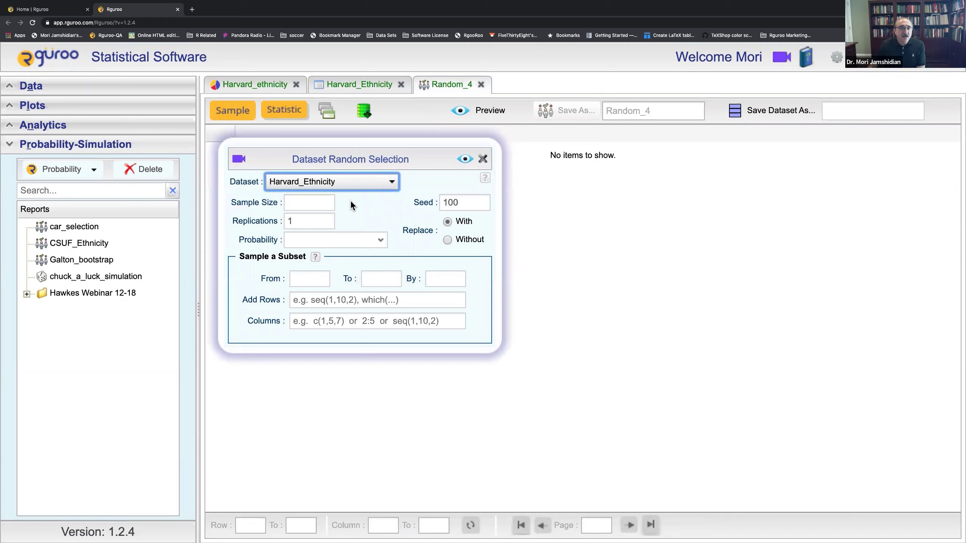
click(322, 204)
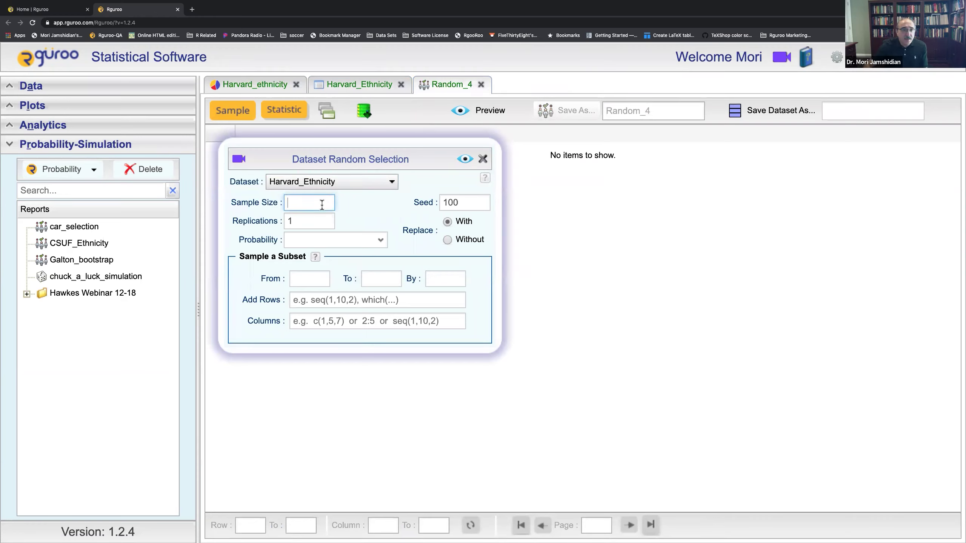
text(100)
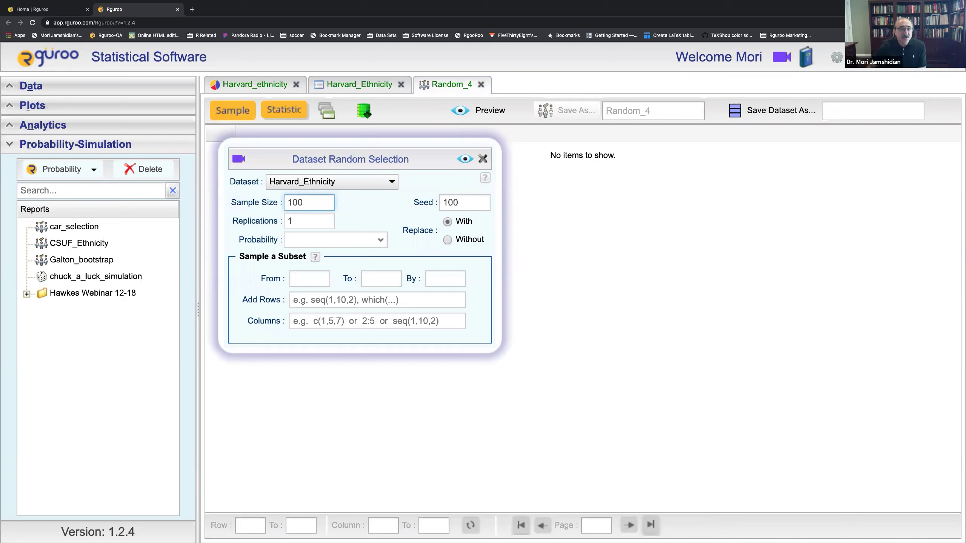
click(371, 240)
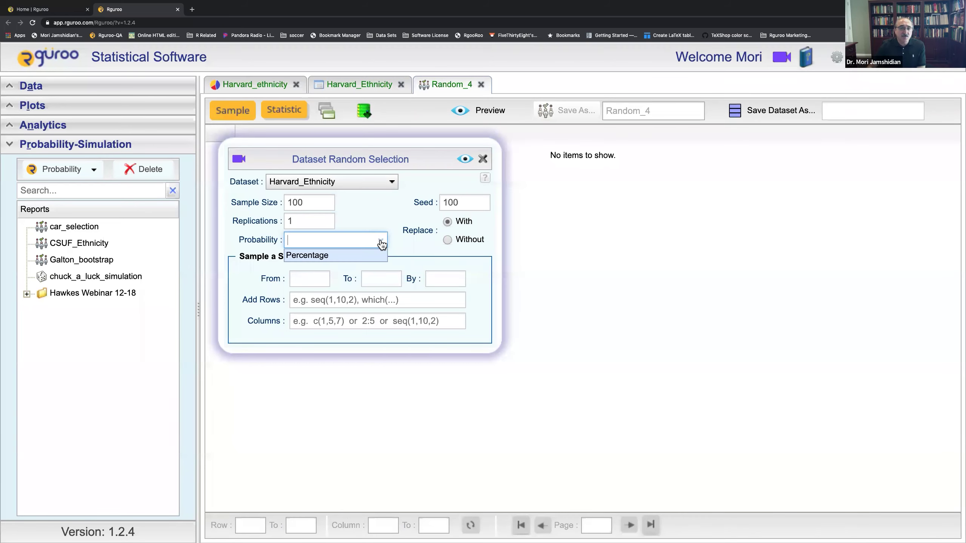
click(359, 254)
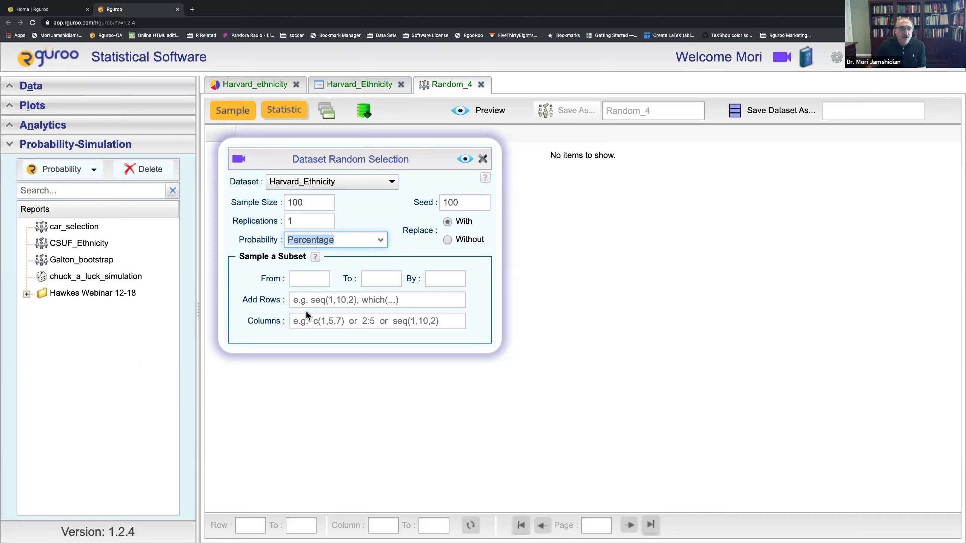
Restrict the new weighted selection to column 1 and preview the sample
click(299, 321)
text(1)
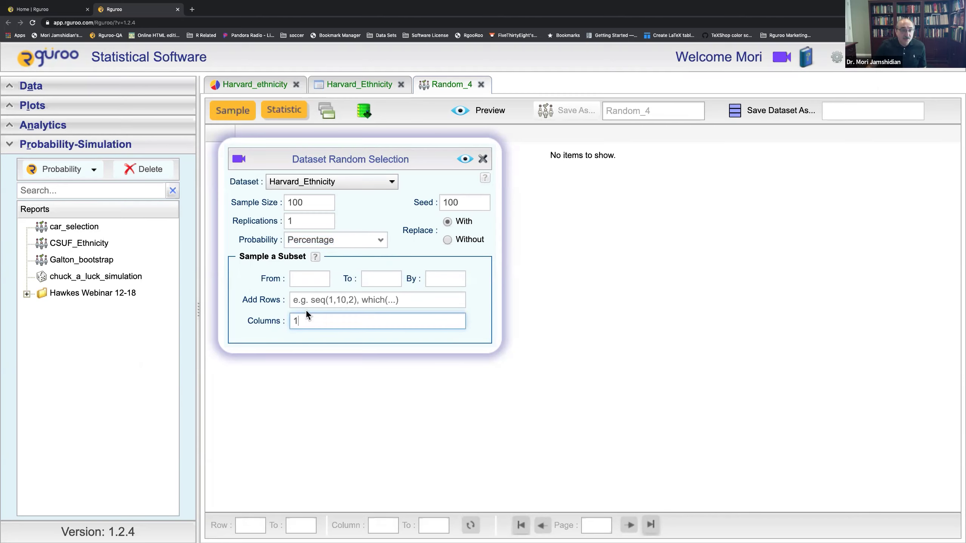
click(462, 162)
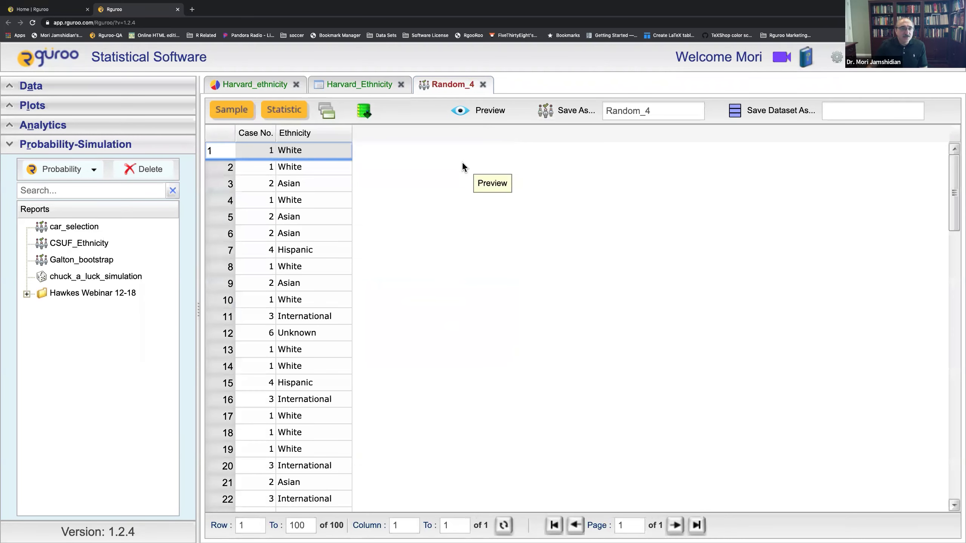
Group the weighted sample's rows by Ethnicity, examine the full White group and collapse it
right_click(302, 133)
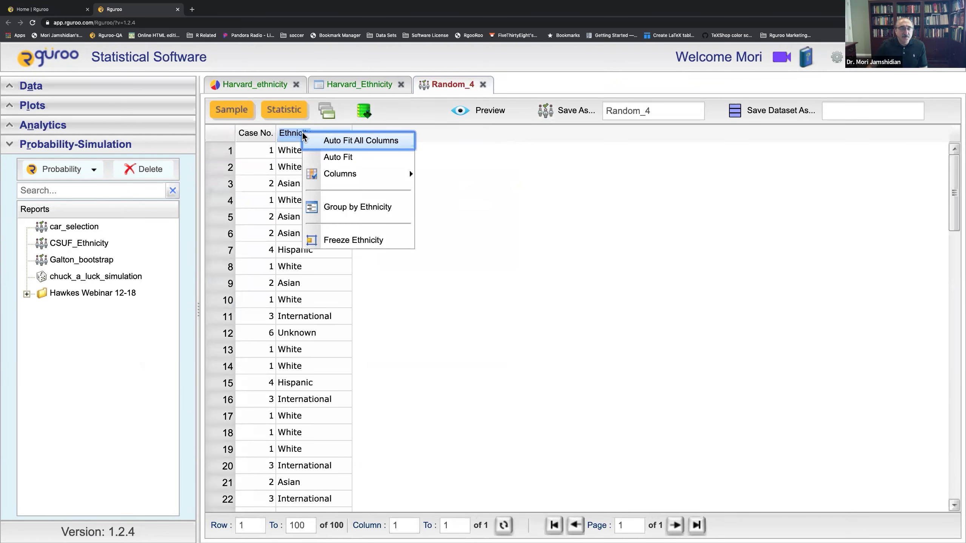
click(332, 206)
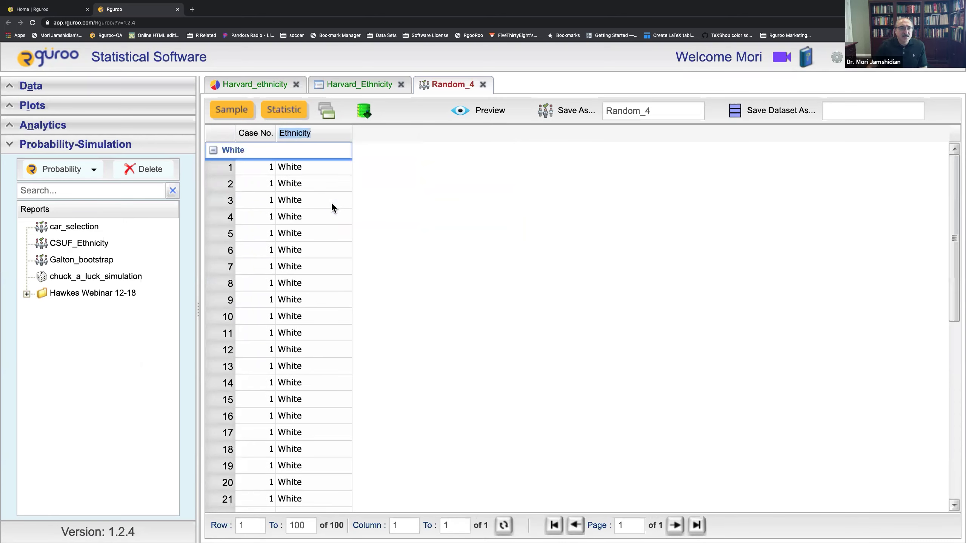
scroll(304, 224, down, 2)
scroll(304, 225, down, 6)
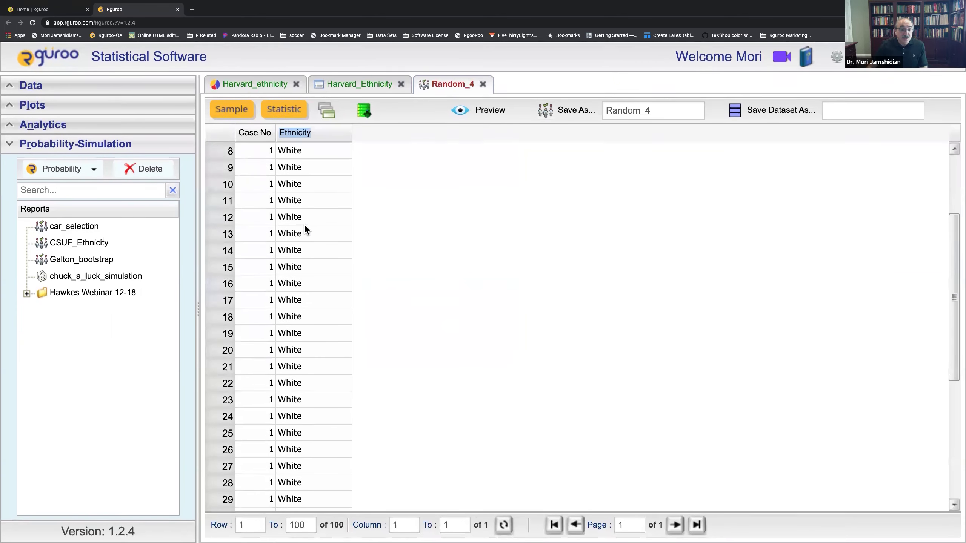
scroll(304, 224, up, 8)
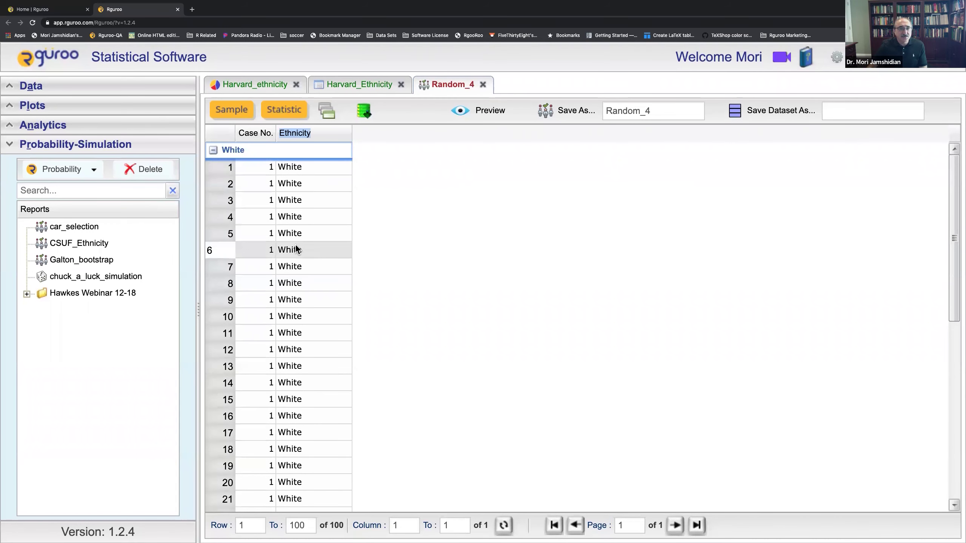
scroll(296, 246, down, 7)
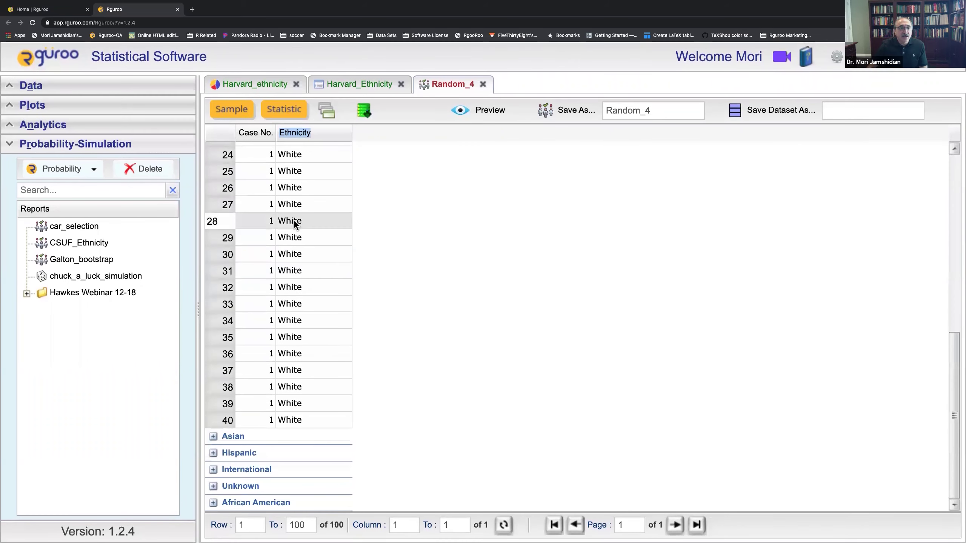
click(290, 190)
scroll(290, 194, up, 3)
scroll(289, 196, up, 5)
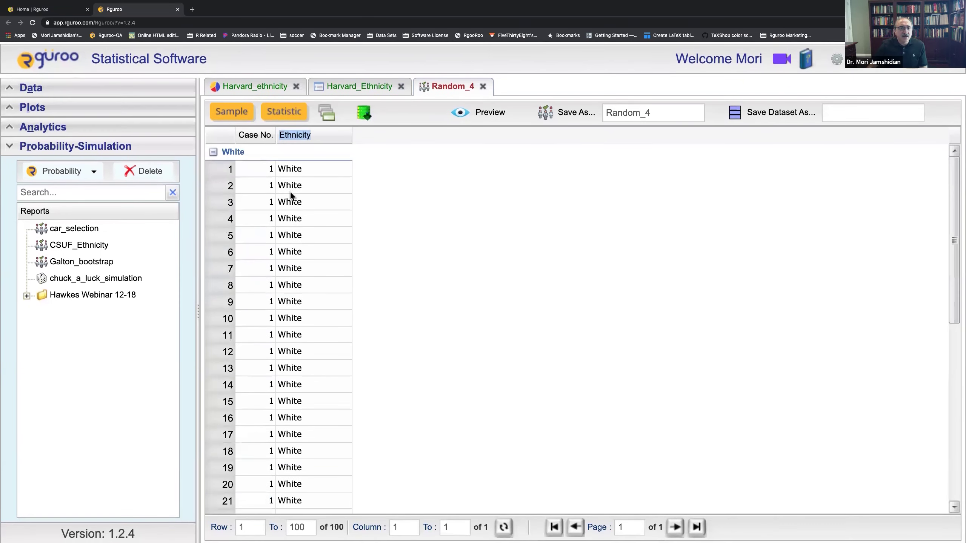
click(213, 151)
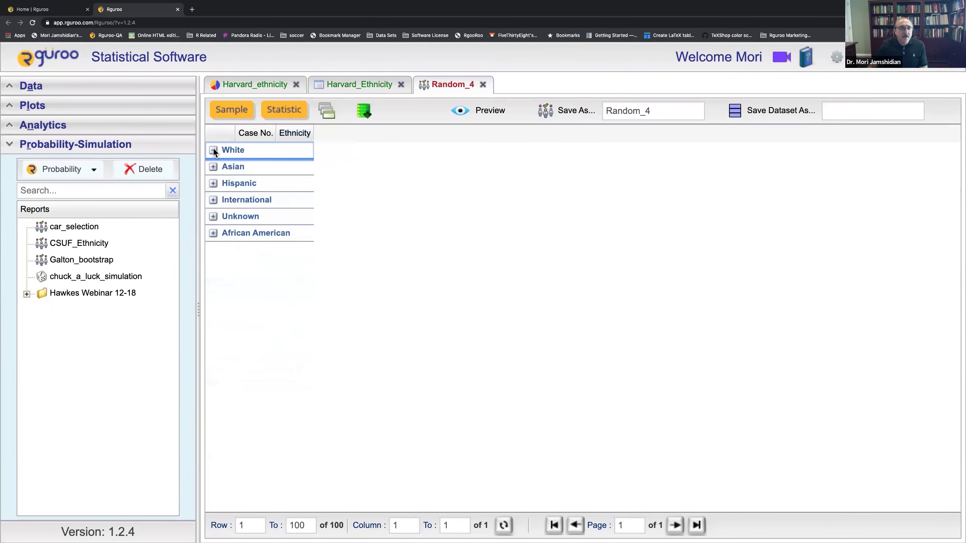
Examine the Asian and African American groups of the weighted sample, collapsing each one after viewing
click(213, 167)
click(219, 183)
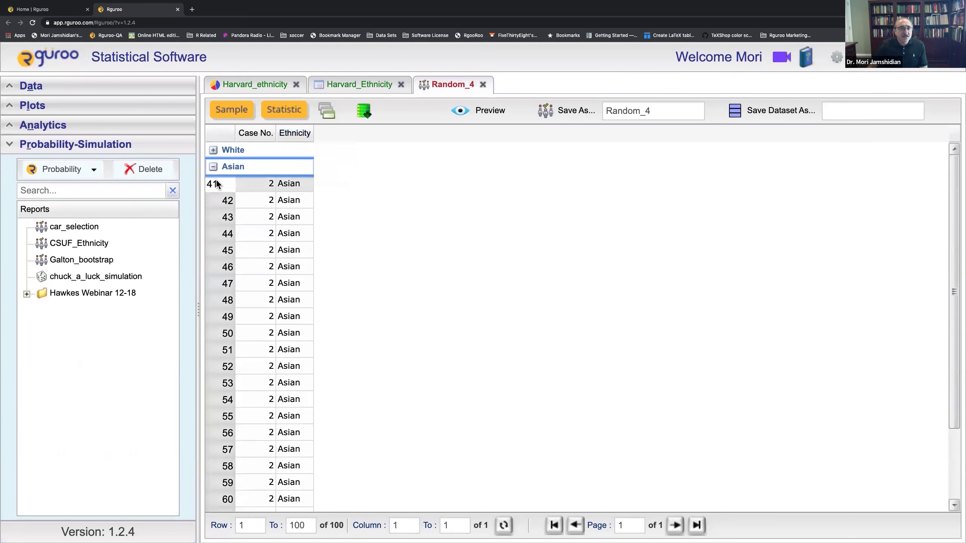
scroll(224, 183, down, 2)
scroll(217, 184, up, 2)
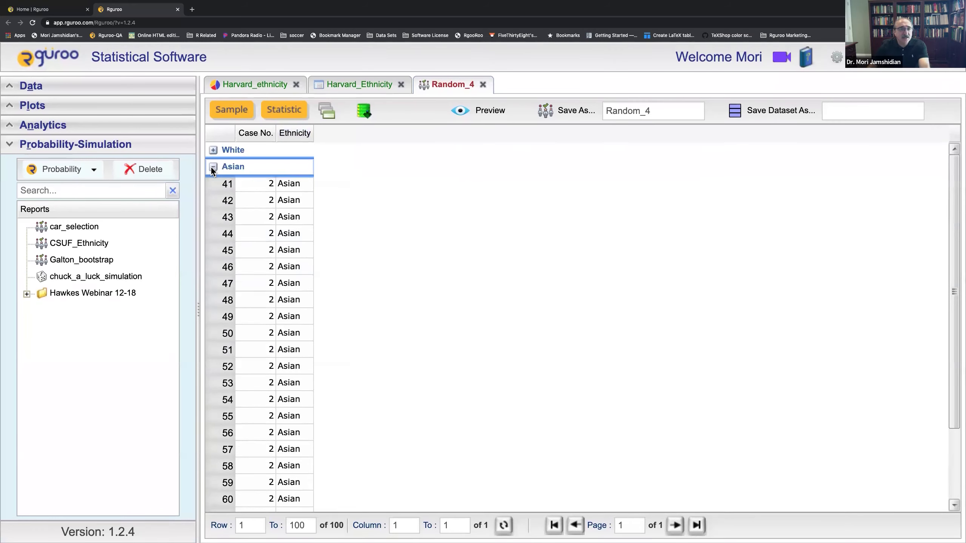
click(212, 168)
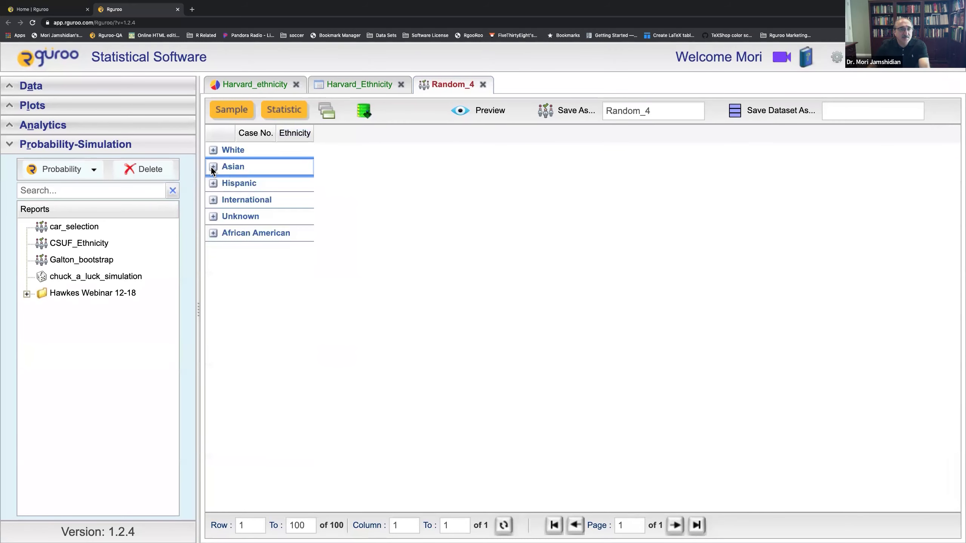
click(212, 233)
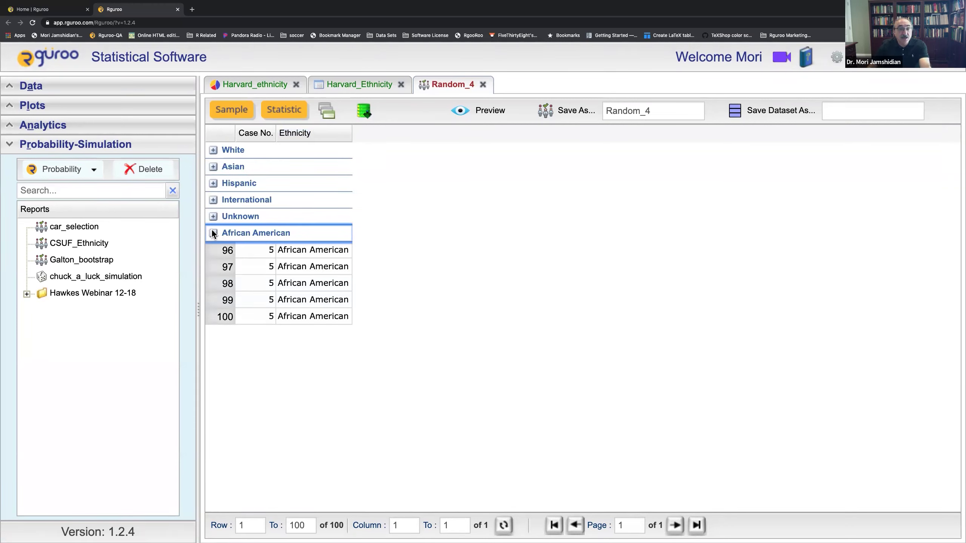
click(213, 232)
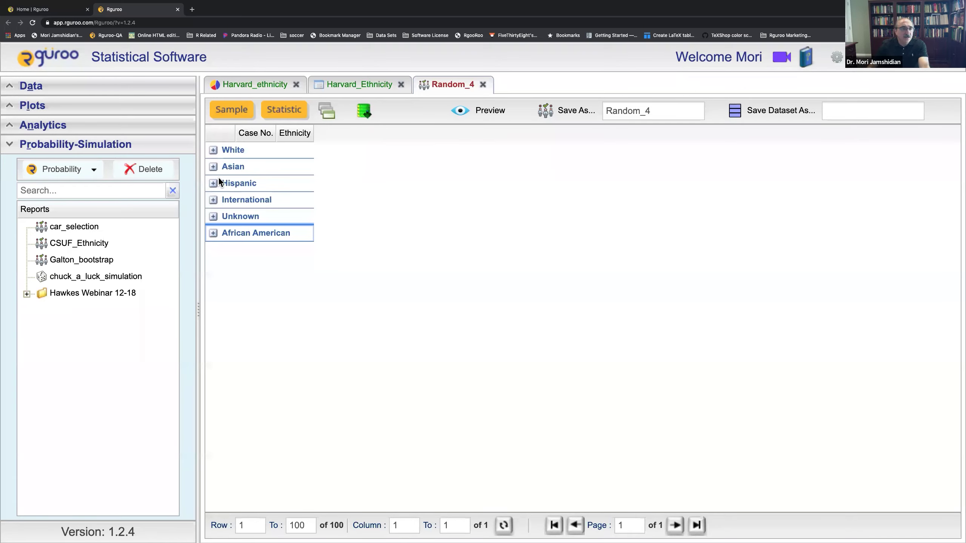
Create a new random selection from Harvard_Ethnicity with a sample size of 10 and 3 replications
click(93, 170)
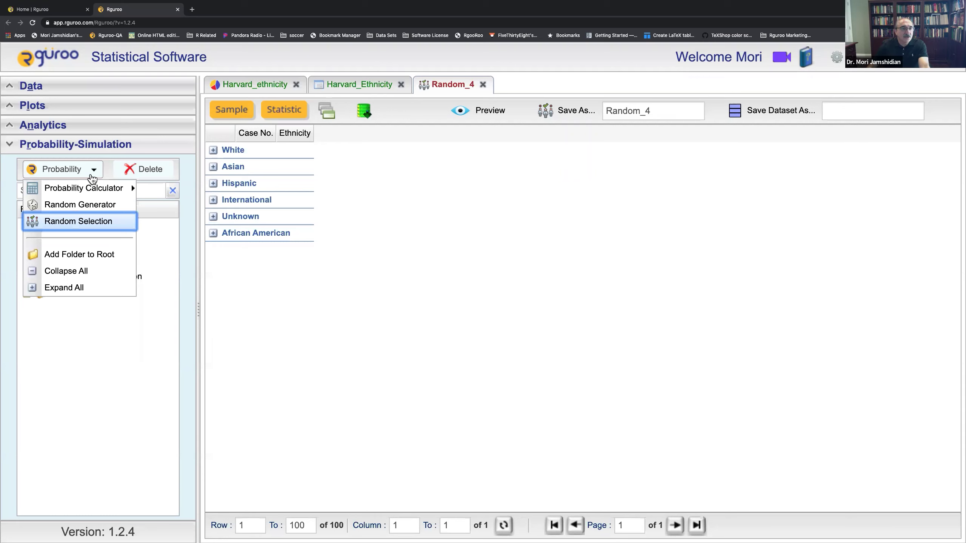
click(85, 221)
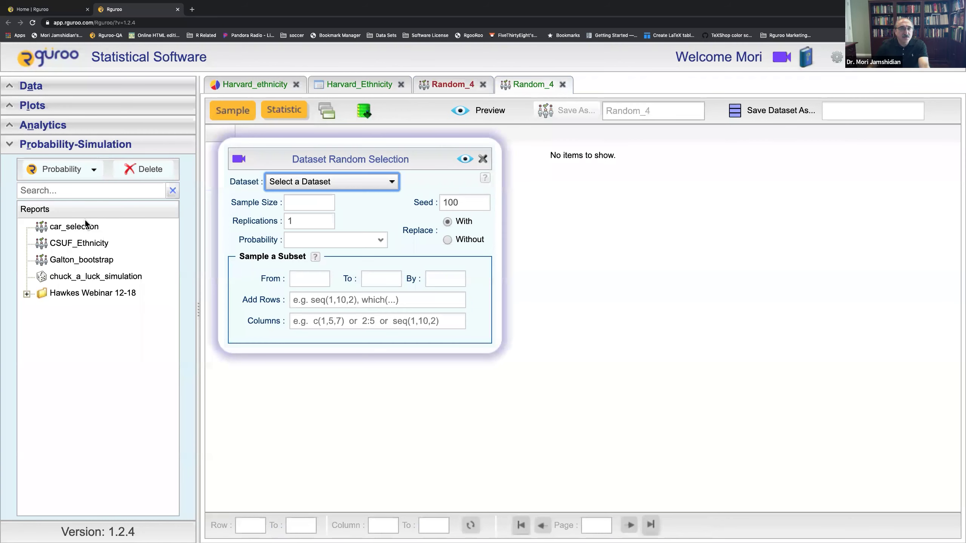
click(392, 182)
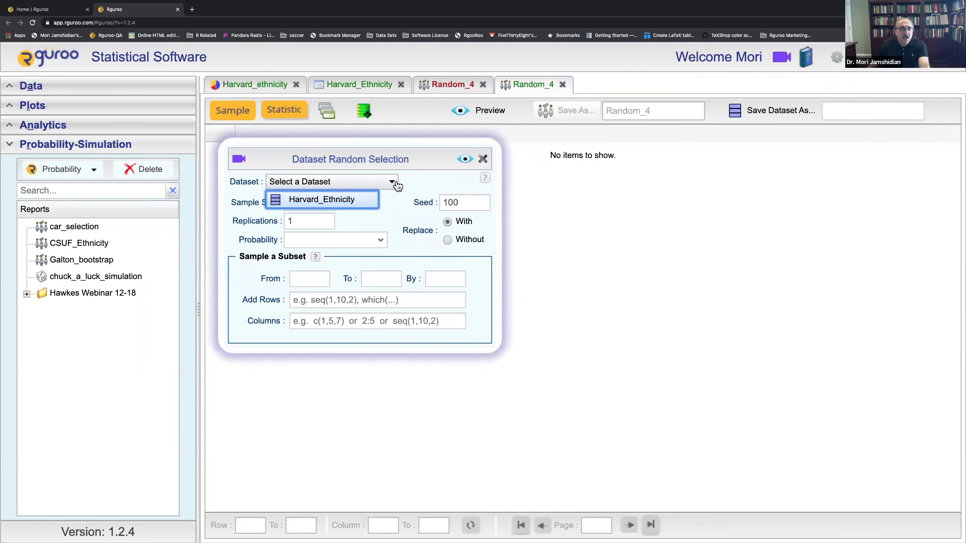
click(358, 199)
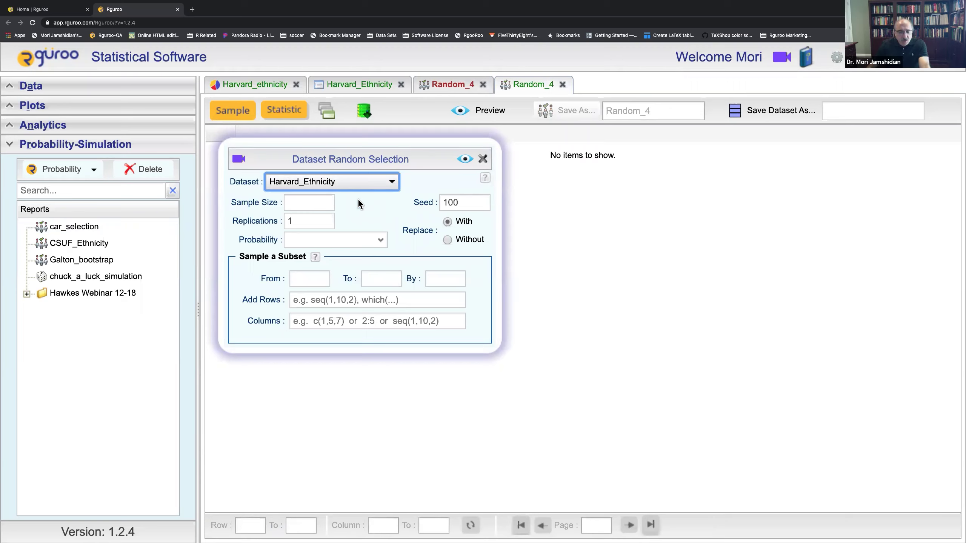
click(324, 206)
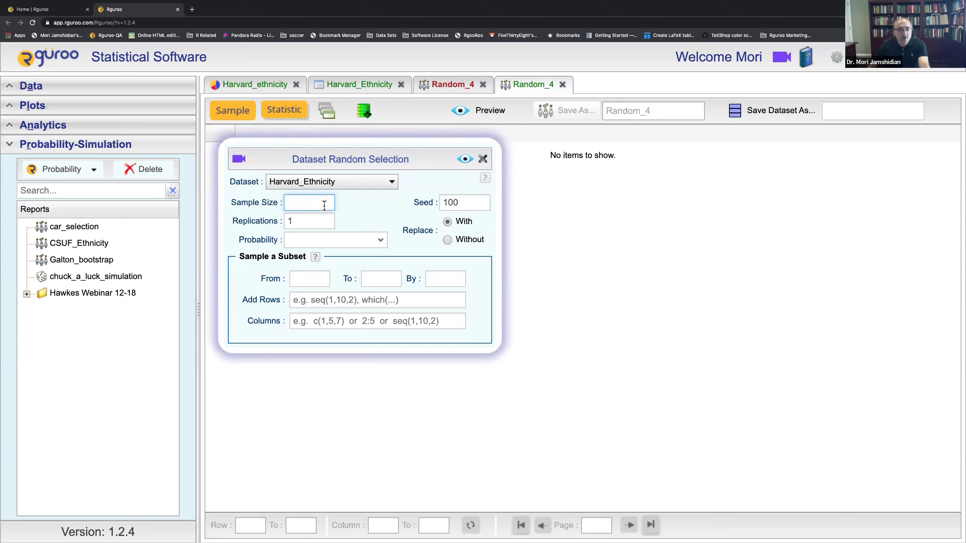
text(10)
click(315, 221)
key(BackSpace)
text(3)
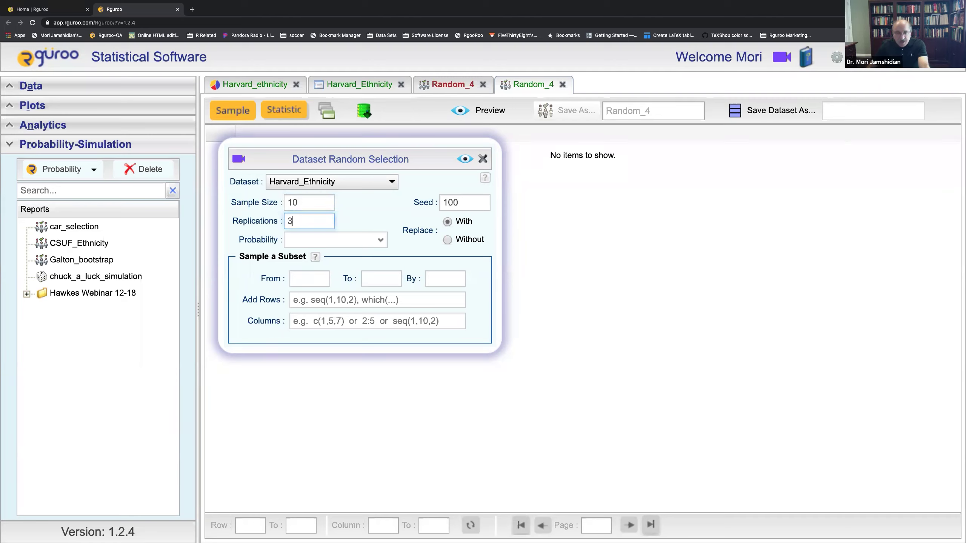
Weight the selection by Percentage, restrict it to column 1, and preview the rows of all three samples
click(380, 241)
click(352, 257)
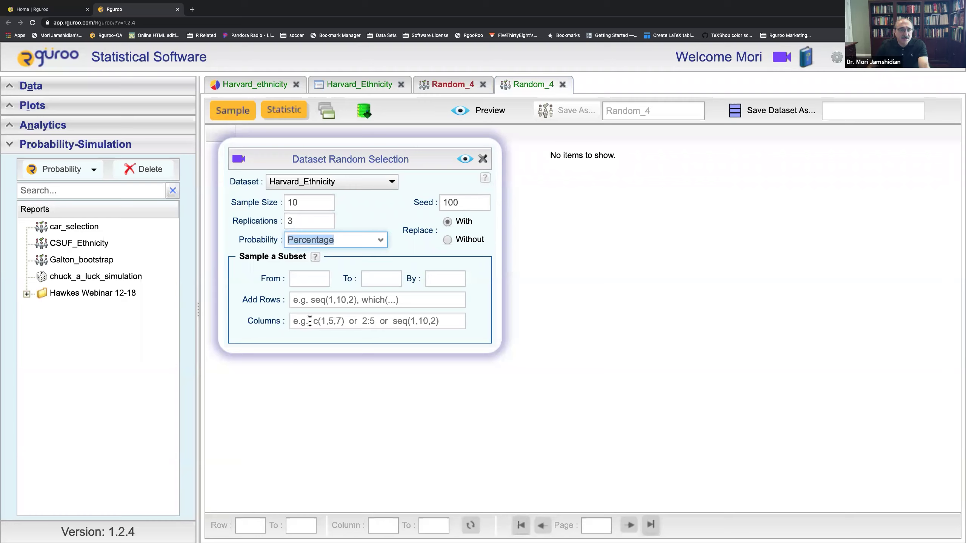
click(310, 320)
text(1)
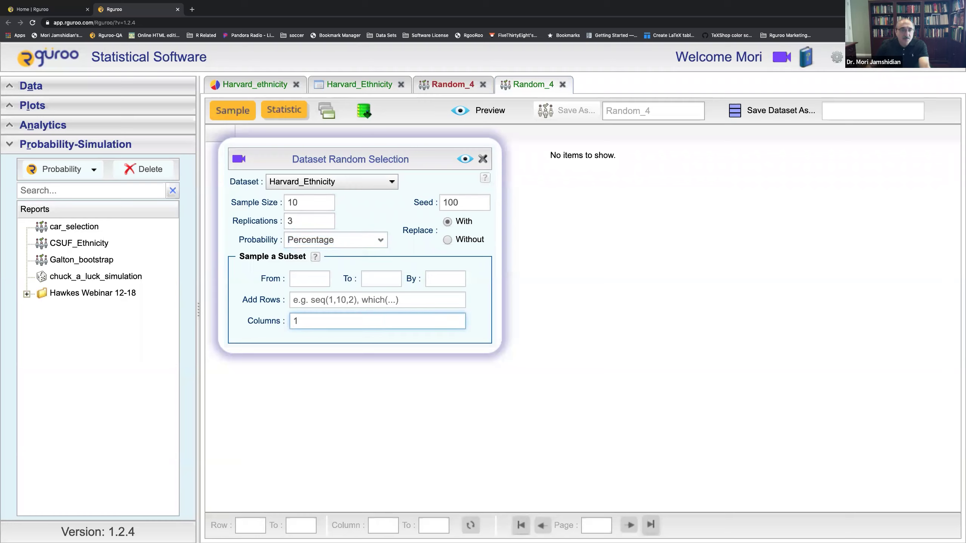
click(464, 160)
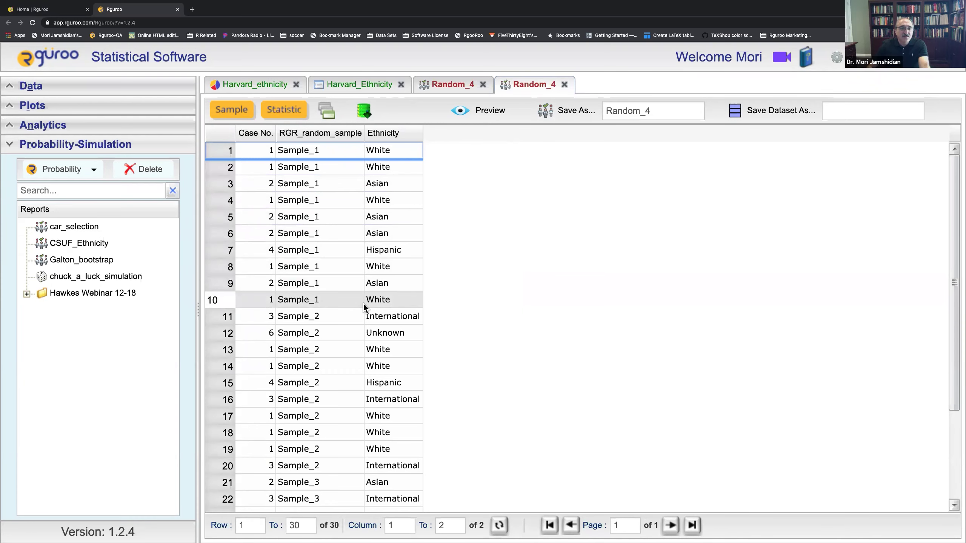
scroll(365, 307, down, 5)
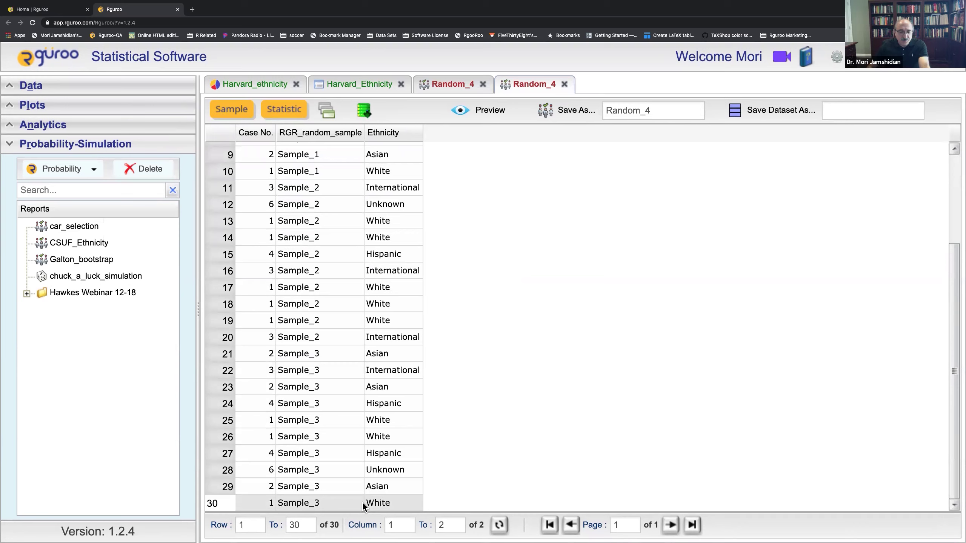
scroll(362, 504, up, 3)
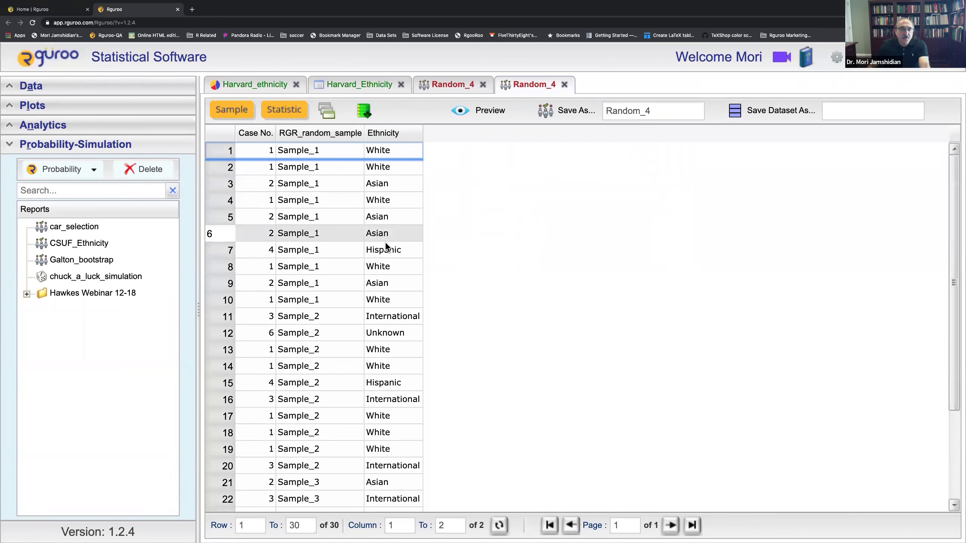
scroll(390, 306, down, 4)
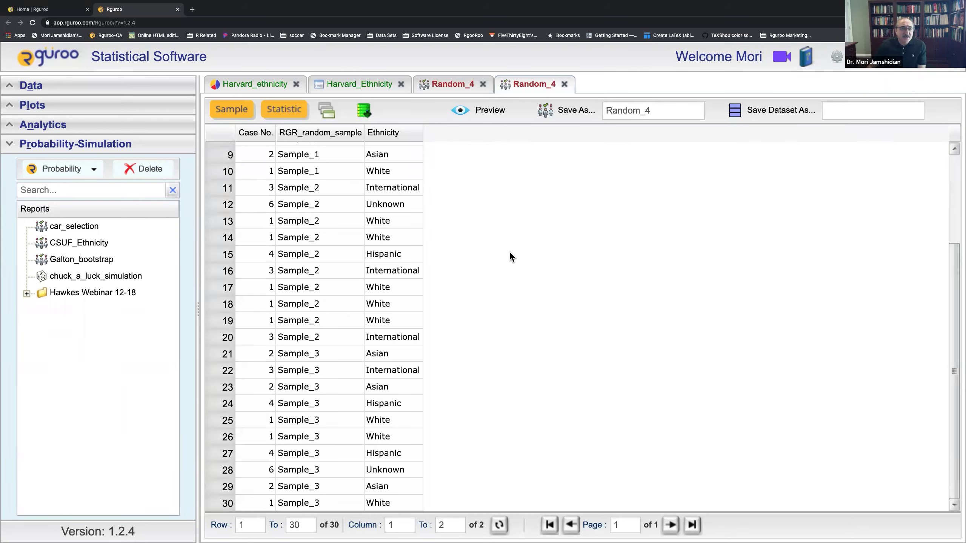
Add a custom statistic named White to the replicated random selection
click(286, 112)
drag(402, 173, 617, 156)
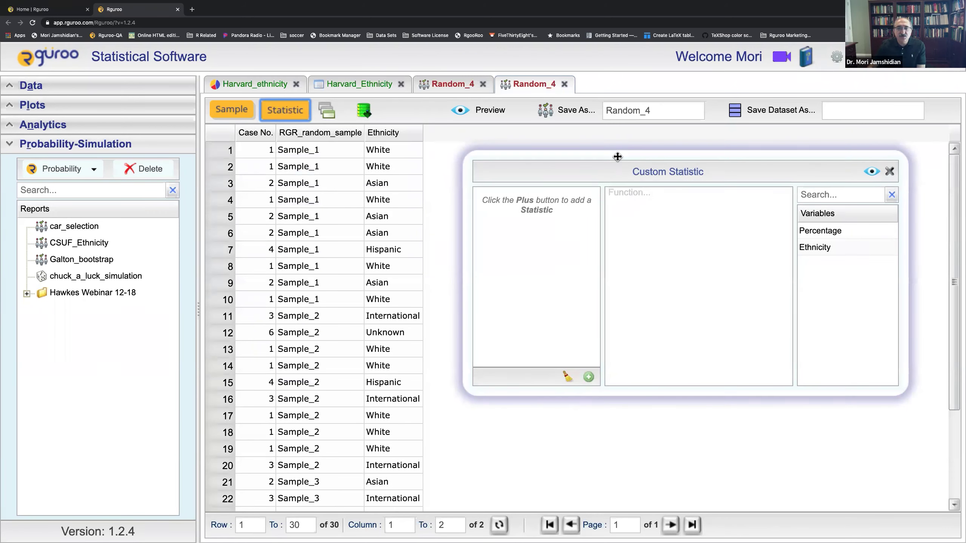
click(588, 378)
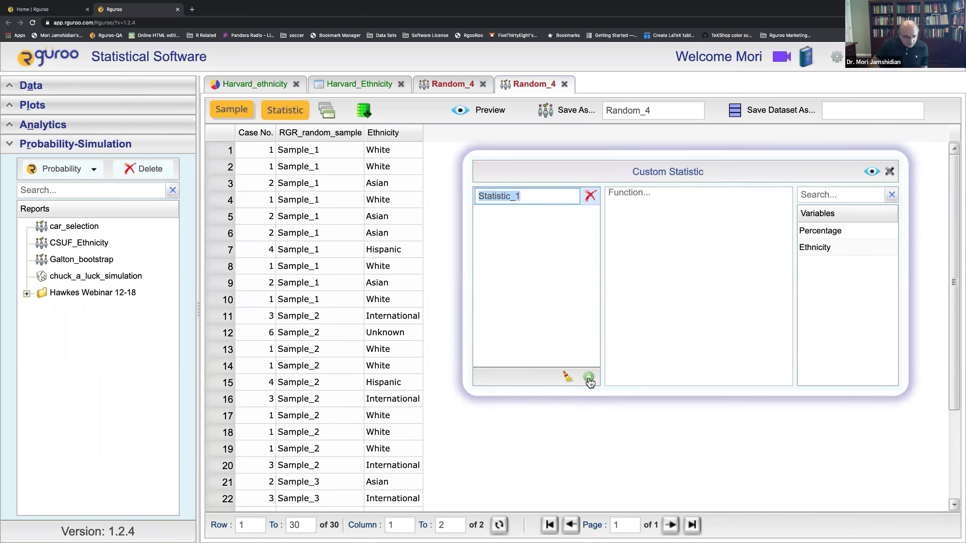
text(White)
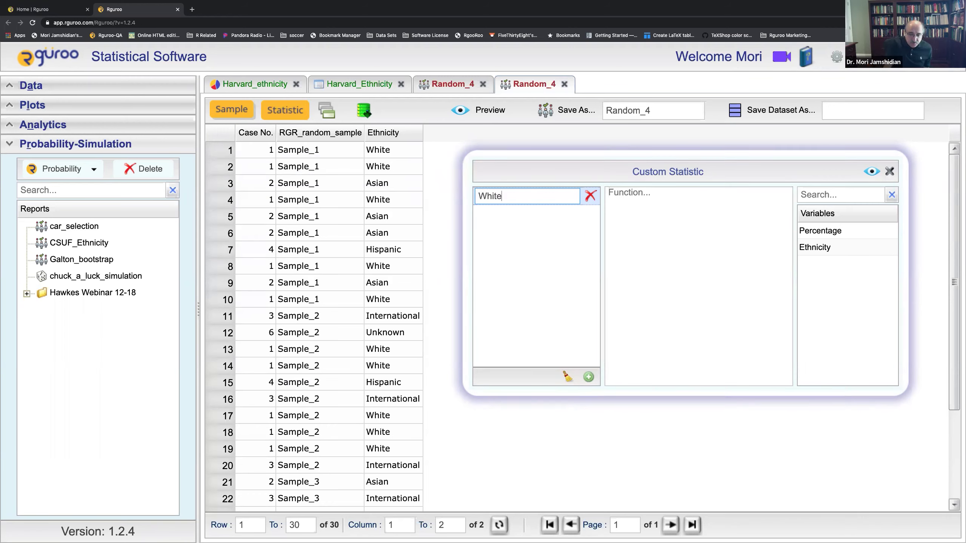
Try mean(Ethnicity == "White") as the White statistic's function, and clear the formula
click(637, 209)
click(632, 197)
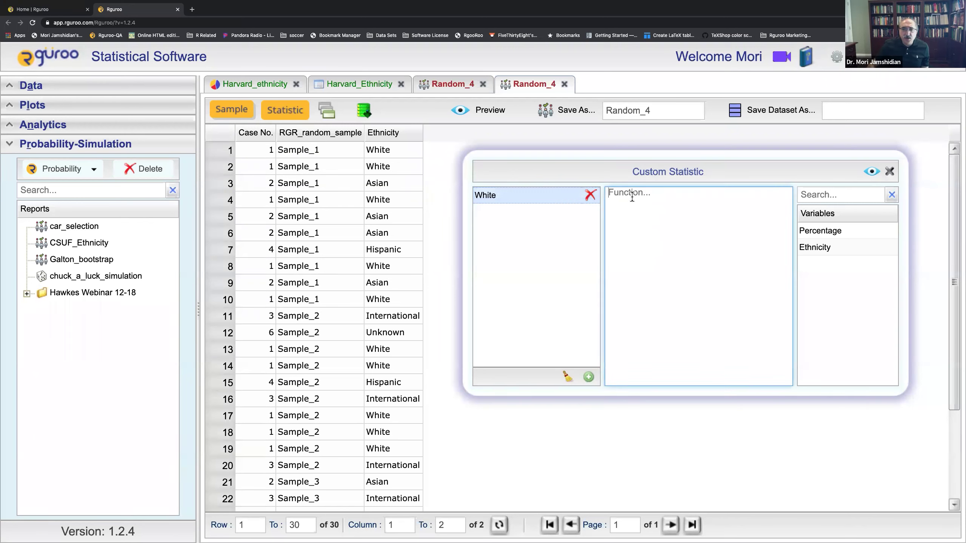
text(mean()
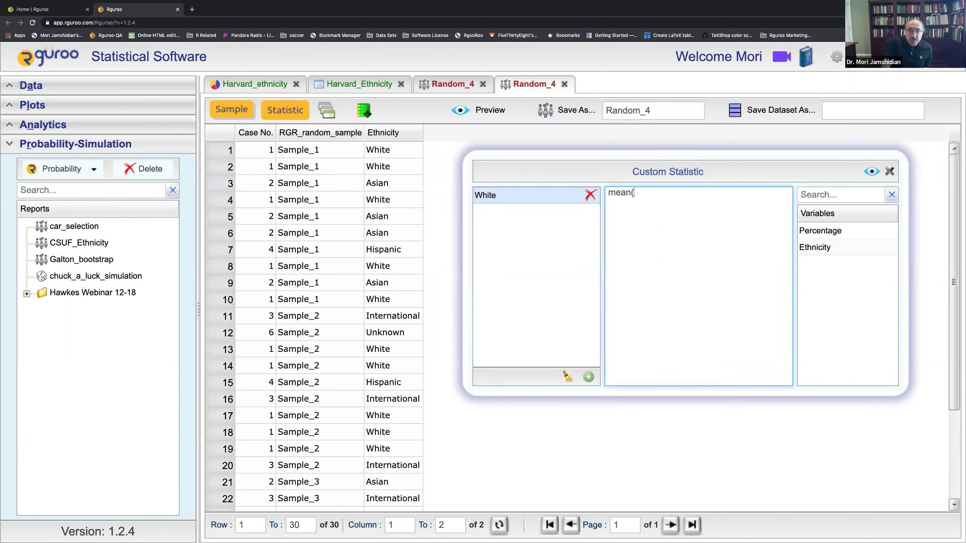
drag(803, 246, 731, 278)
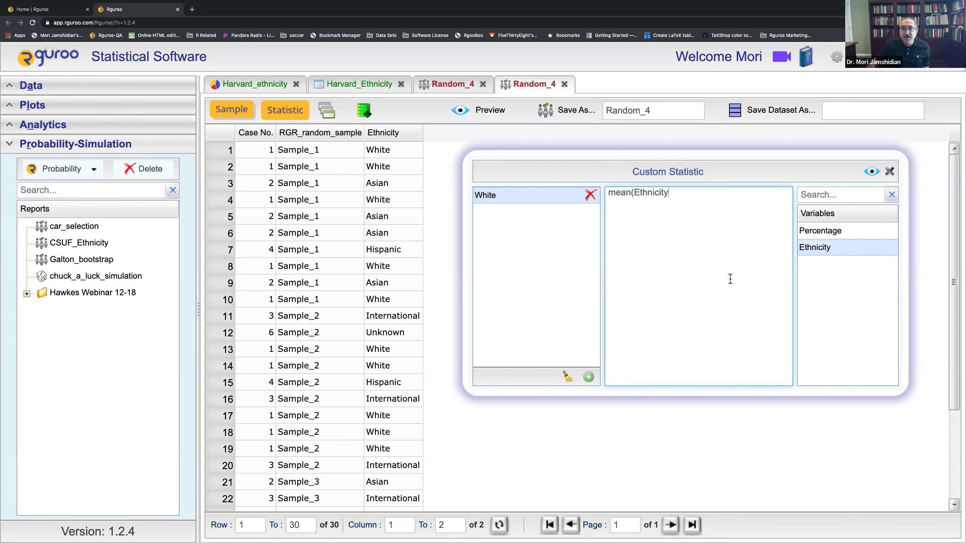
text(== "W)
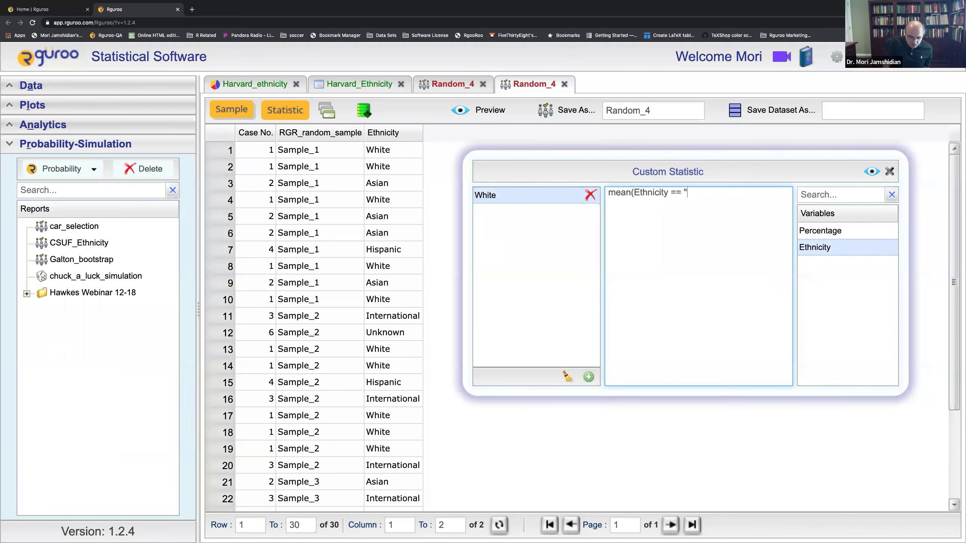
text(hite"))
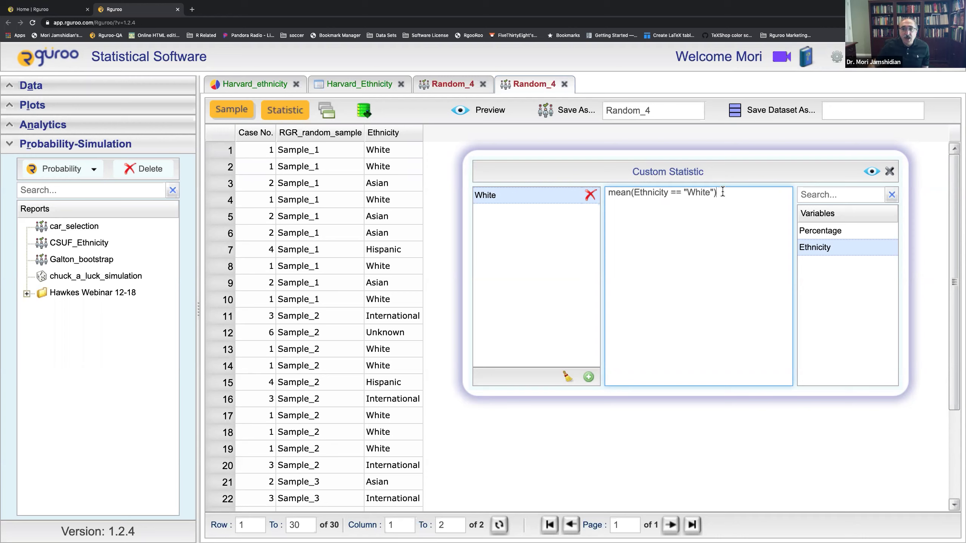
triple_click(605, 195)
key(BackSpace)
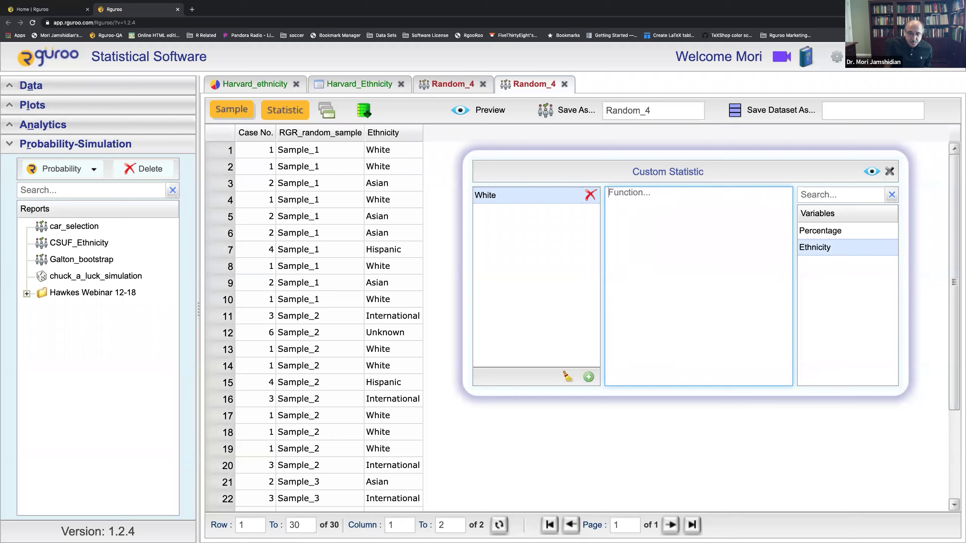
Begin the White statistic's function with the line n = length(Ethnicity)
text(n = )
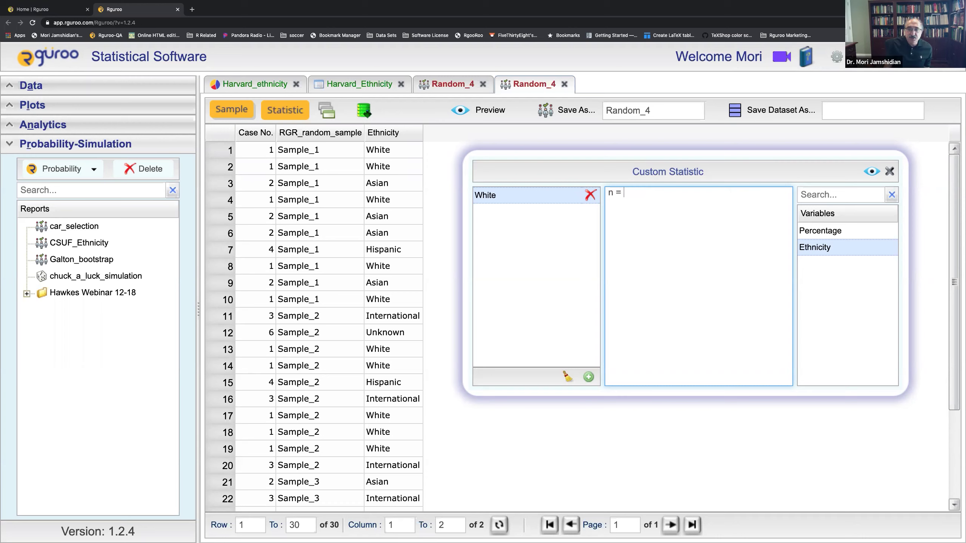
text(length()
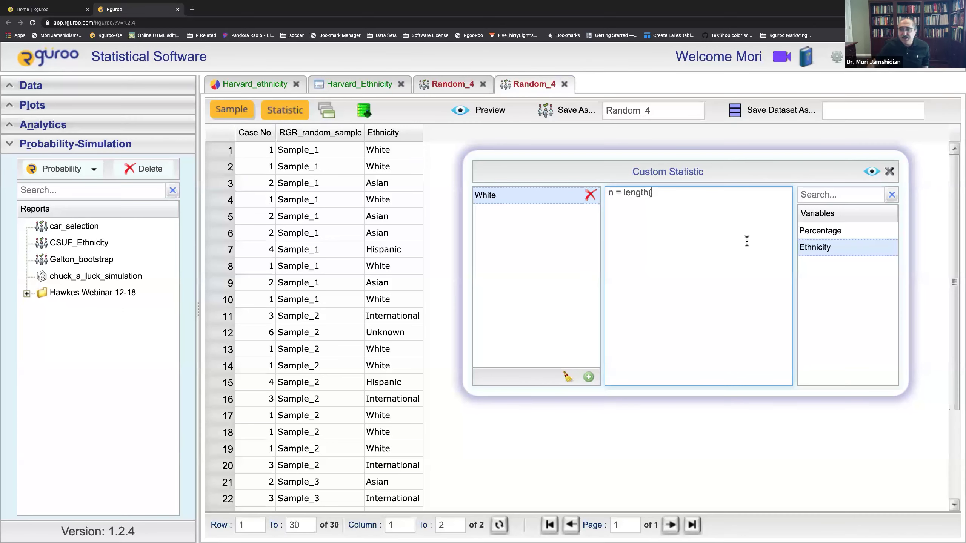
double_click(827, 249)
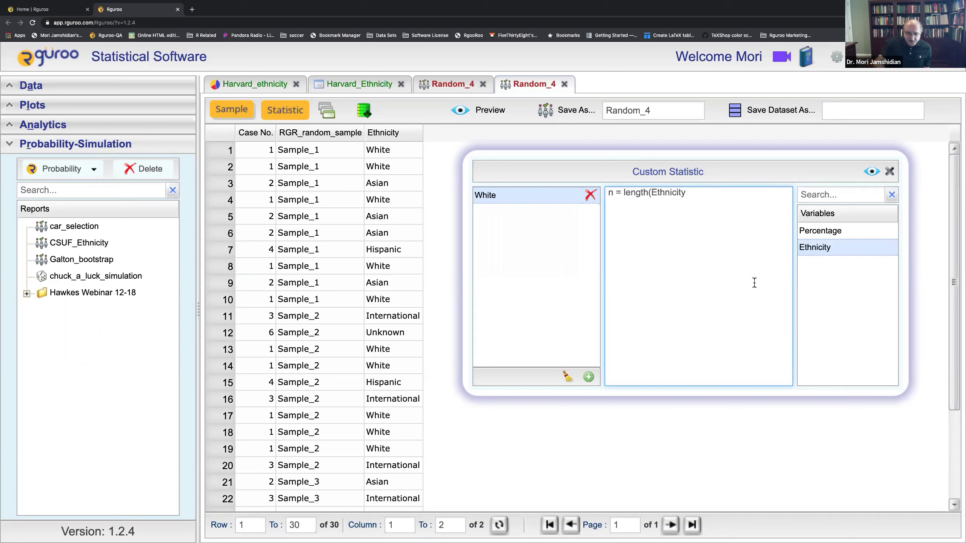
text())
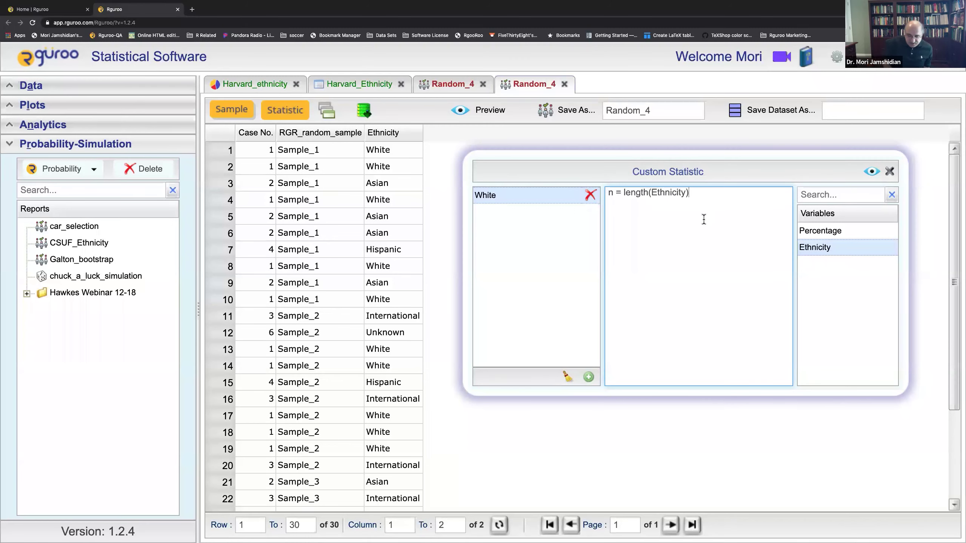
Add a second line to the White function: n_white = sum(Ethnicity == "White")
key(Return)
text(n_white = S)
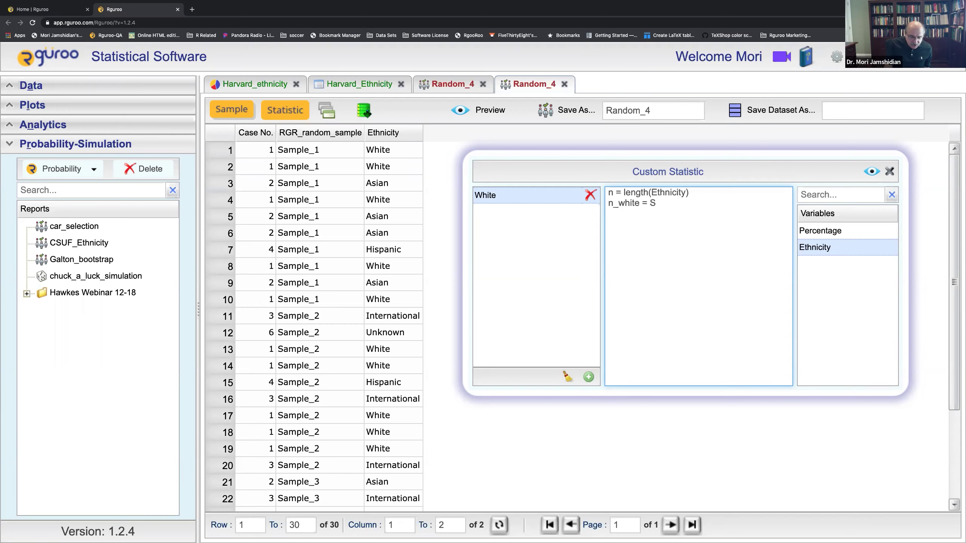
key(BackSpace)
text(sum()
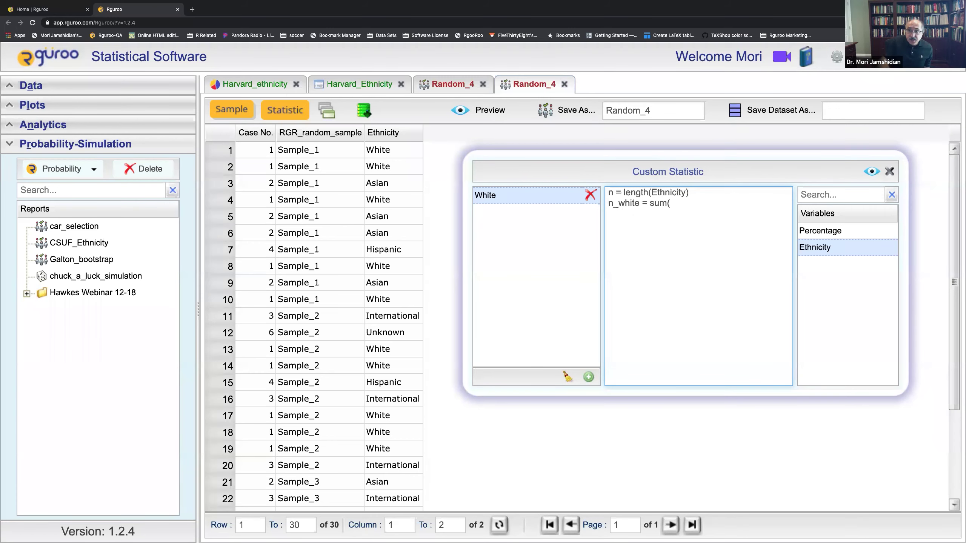
double_click(814, 247)
text(== )
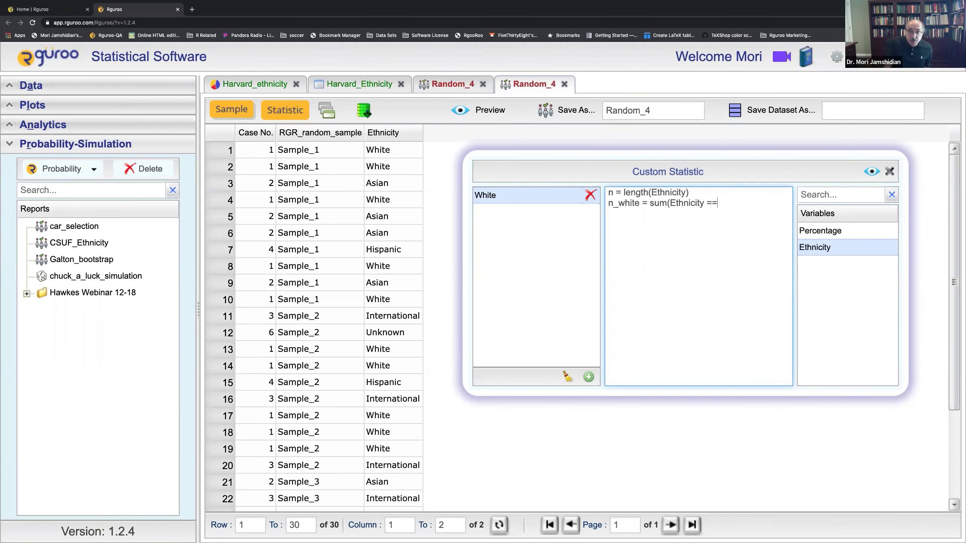
text("Whi)
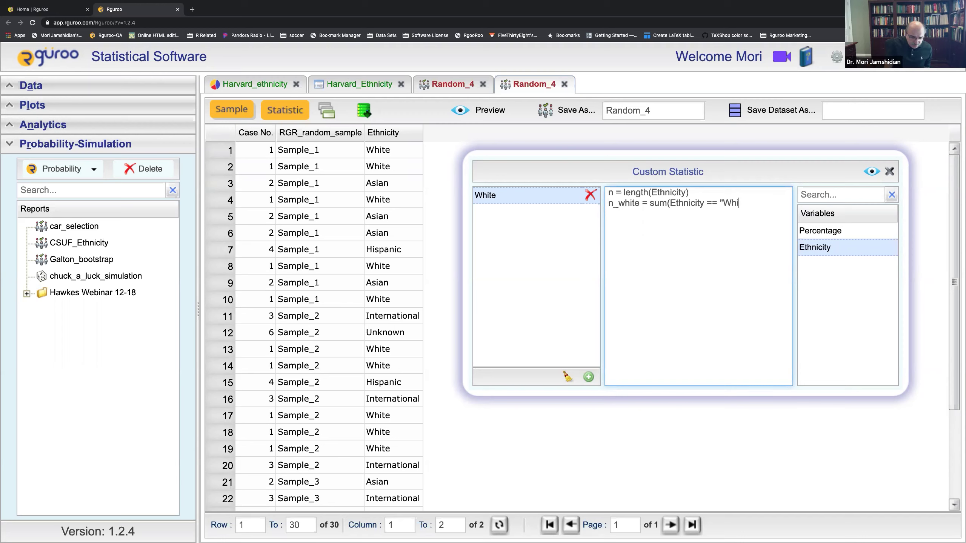
text(te"))
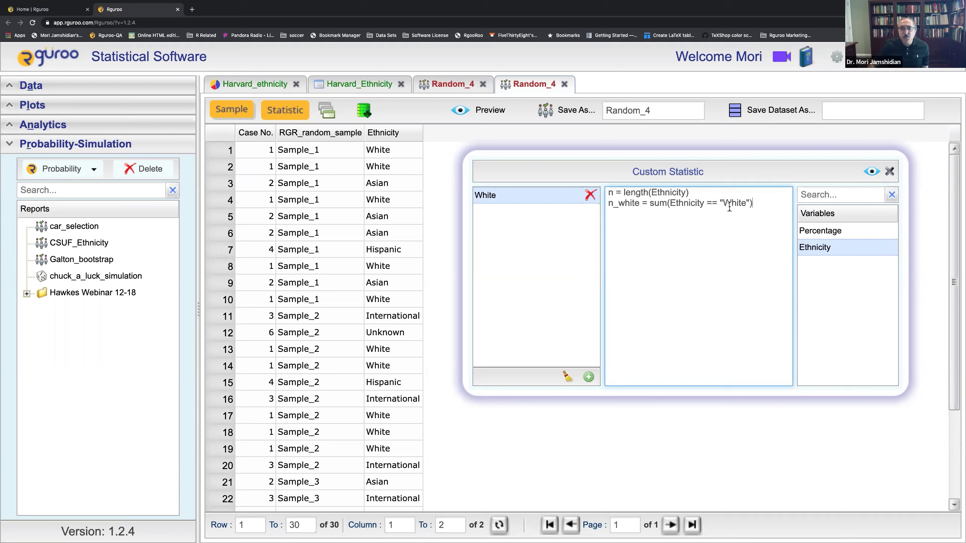
click(398, 151)
click(775, 206)
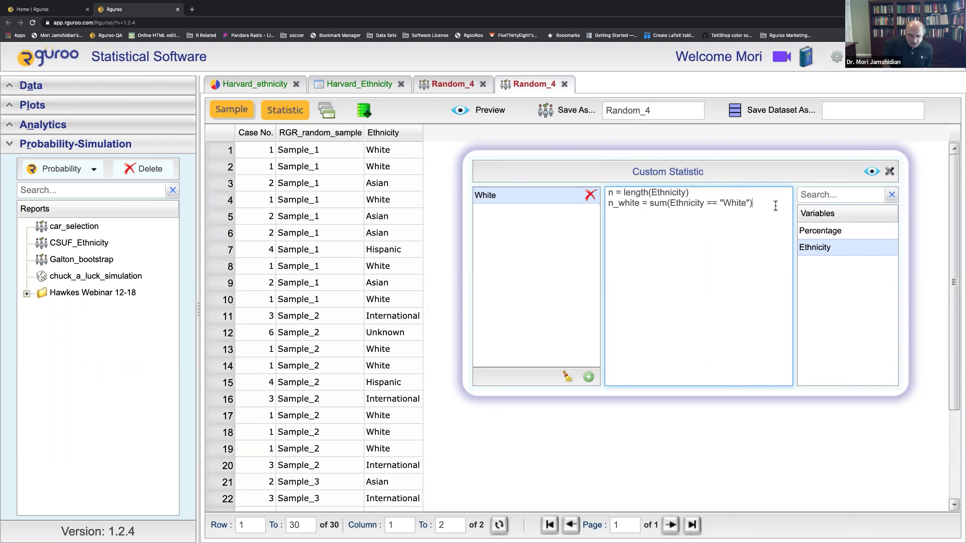
End the White function with the line n_white/n and preview the statistic for each replication
key(Return)
double_click(626, 202)
key(super+c)
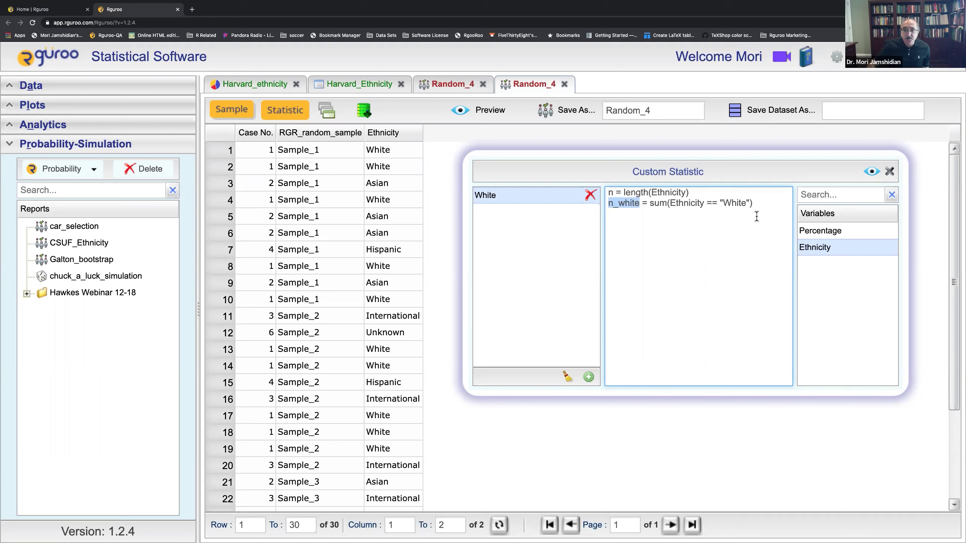
click(757, 203)
key(Return)
key(super+v)
text(/)
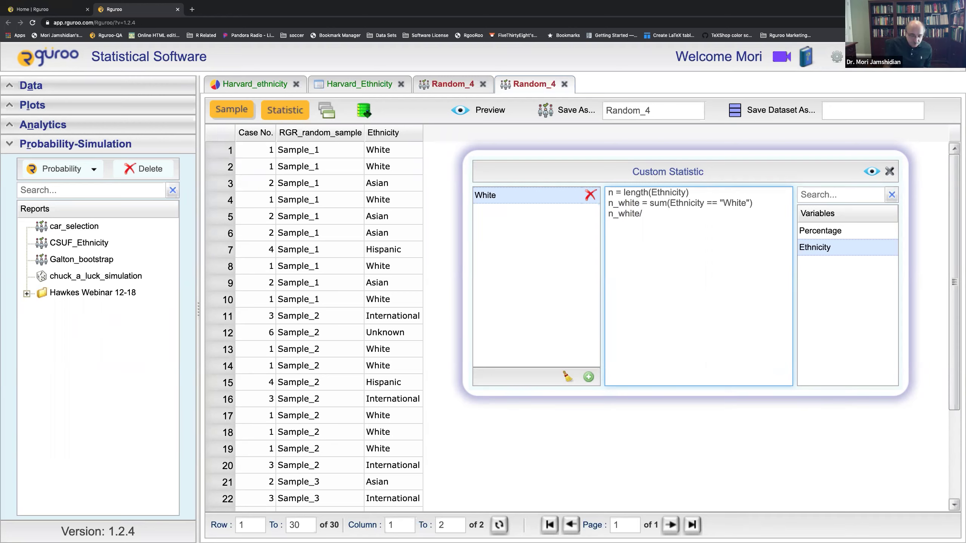
text(n)
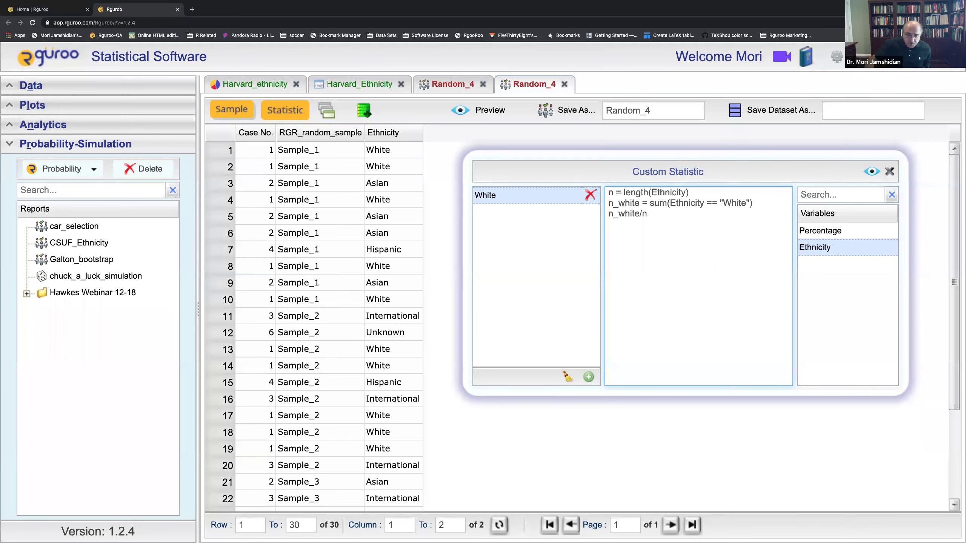
click(872, 173)
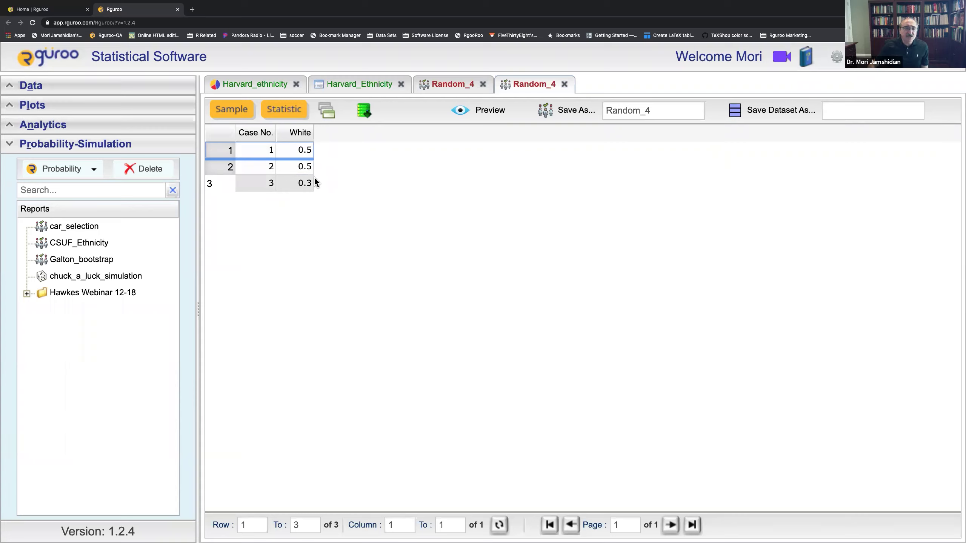
Set the sampling to 100 replications and preview the proportion of White students for every sample
click(231, 109)
click(323, 217)
key(BackSpace)
text(100)
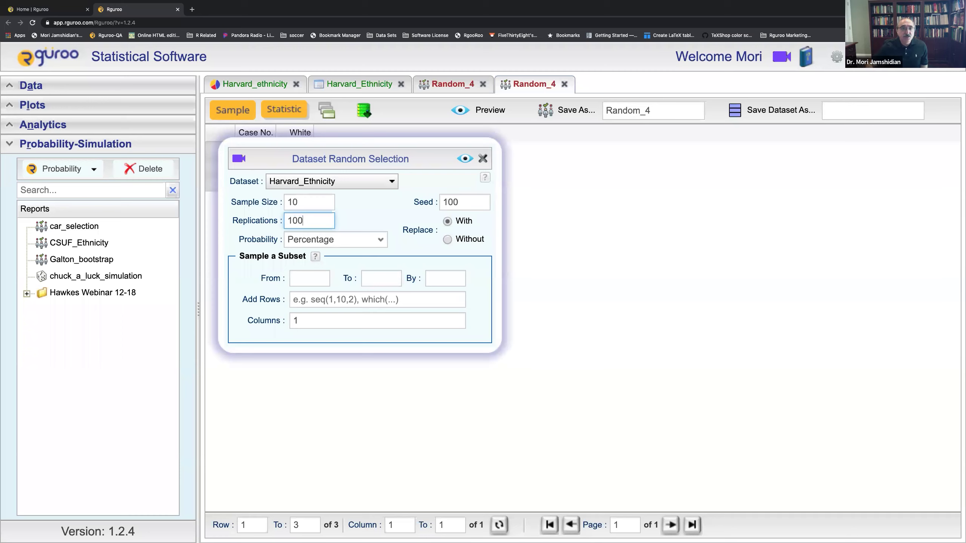
click(467, 159)
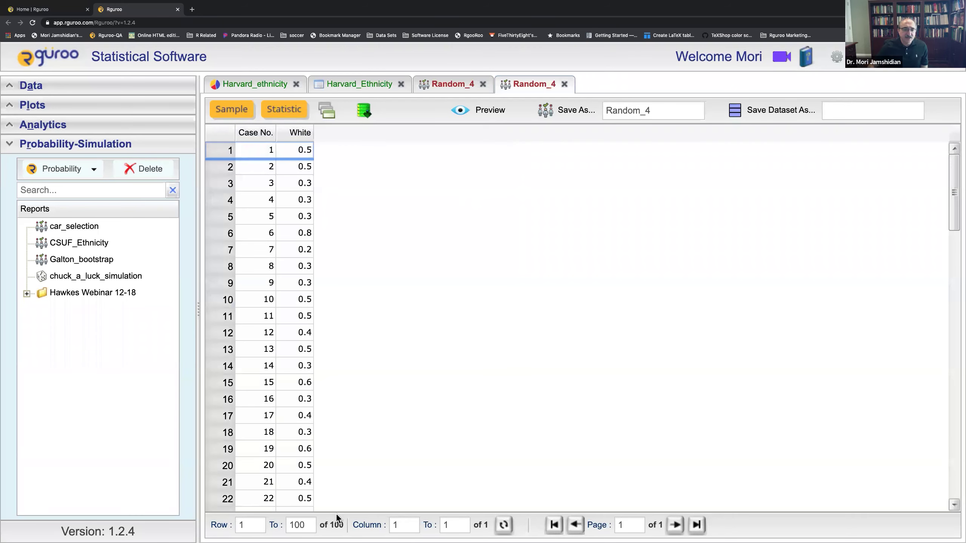
scroll(348, 417, down, 5)
scroll(347, 417, up, 5)
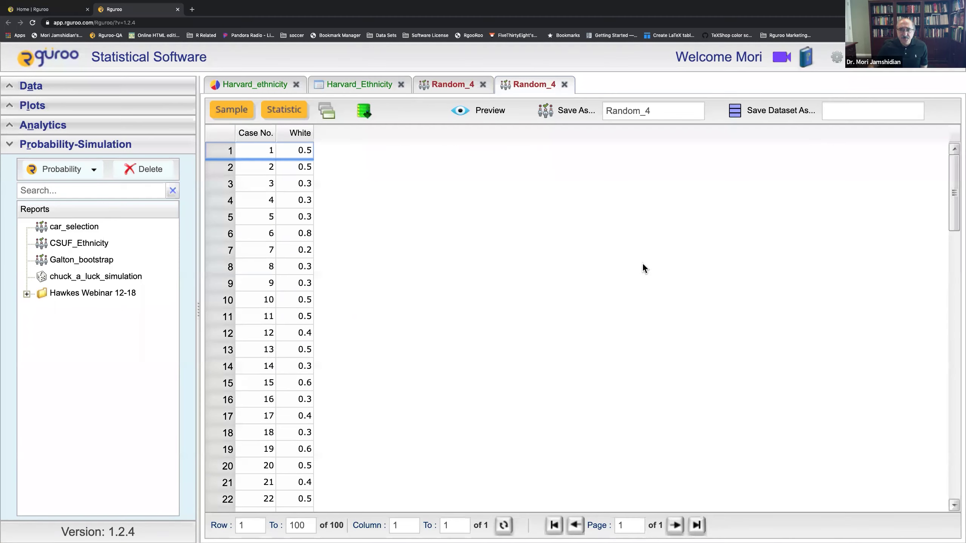
Name the sampling report prop_n10
click(665, 113)
double_click(665, 112)
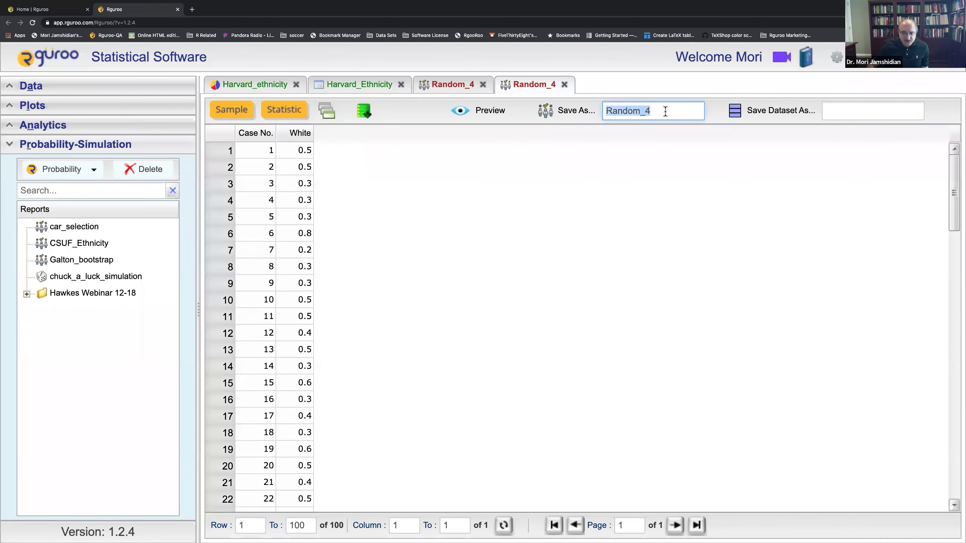
text(P)
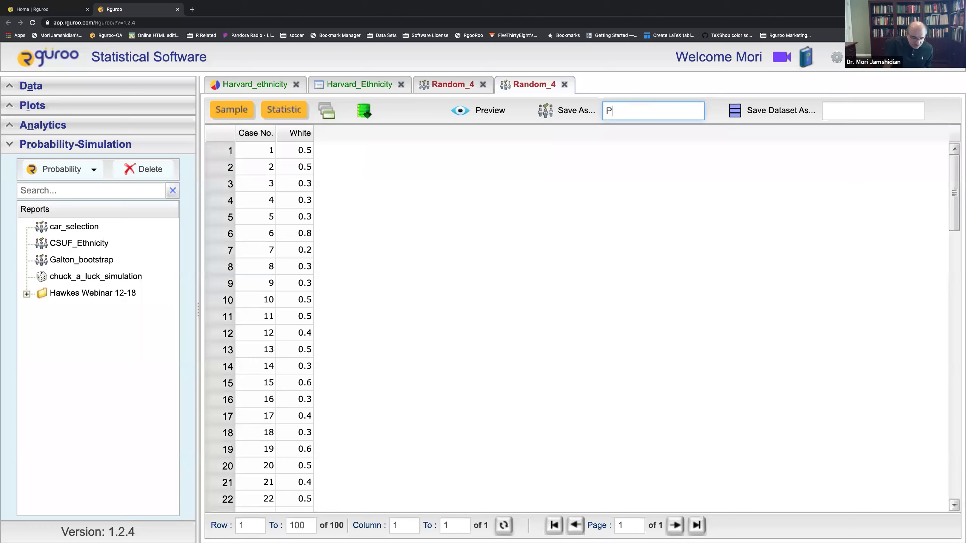
text(eop)
key(BackSpace)
key(BackSpace)
key(BackSpace)
key(BackSpace)
text(prop_n10)
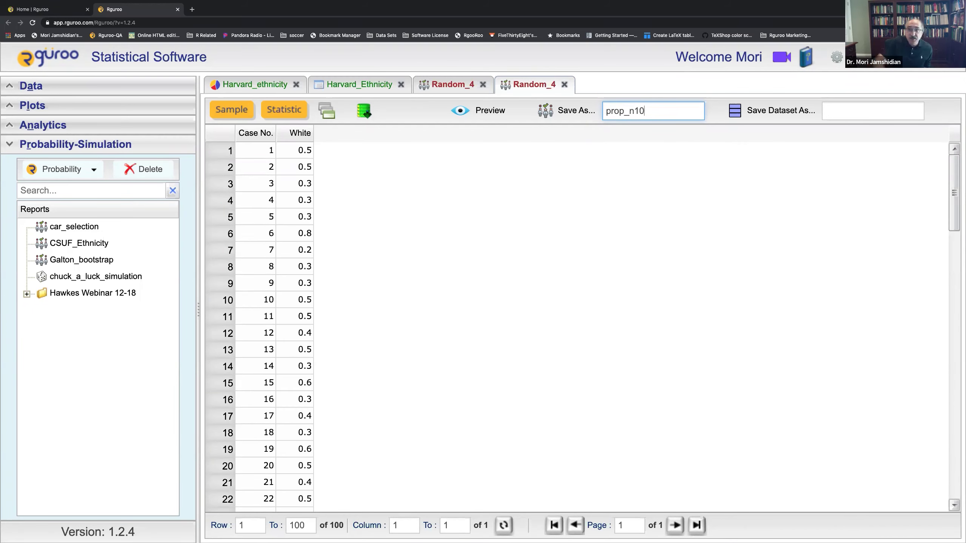
Copy the name prop_n10 to the dataset name as well and save the sampling report
double_click(632, 114)
key(super+c)
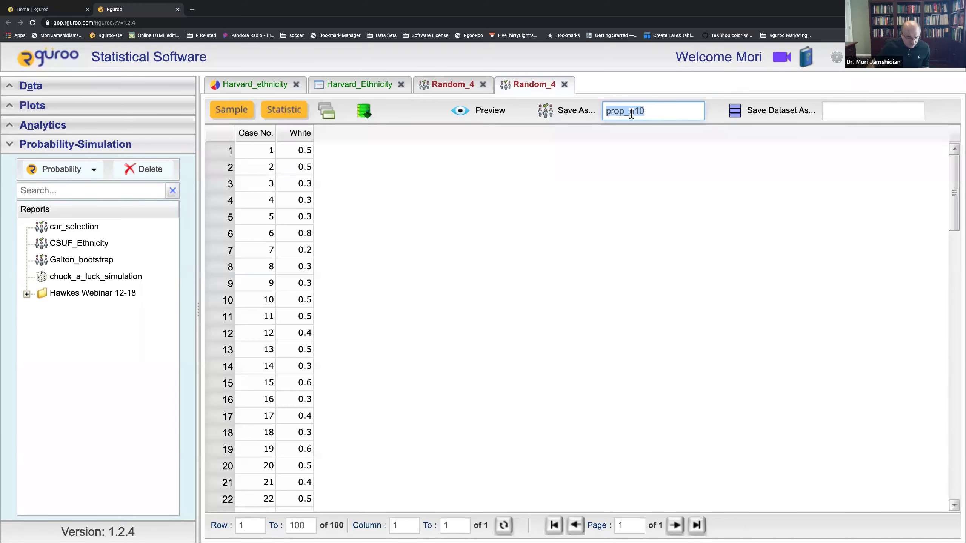
click(854, 103)
key(super+v)
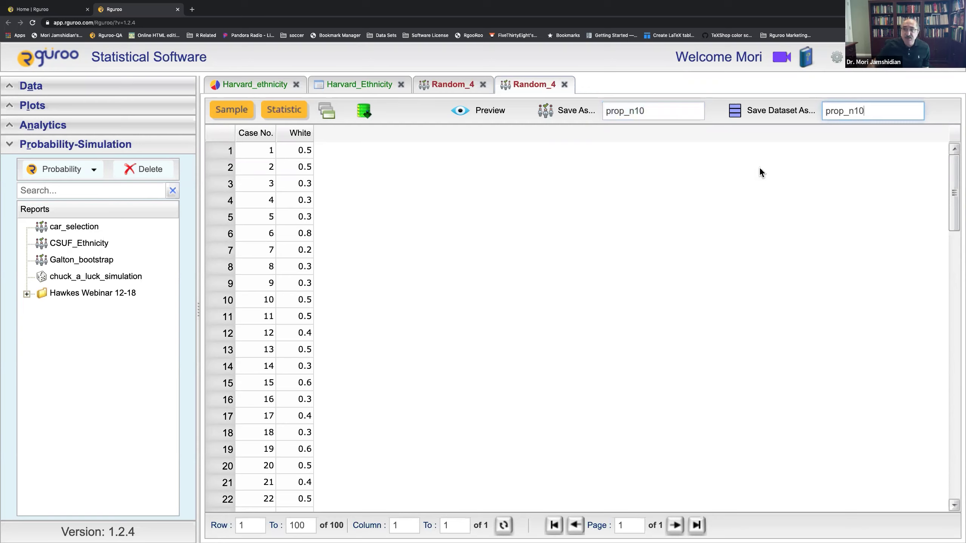
click(568, 112)
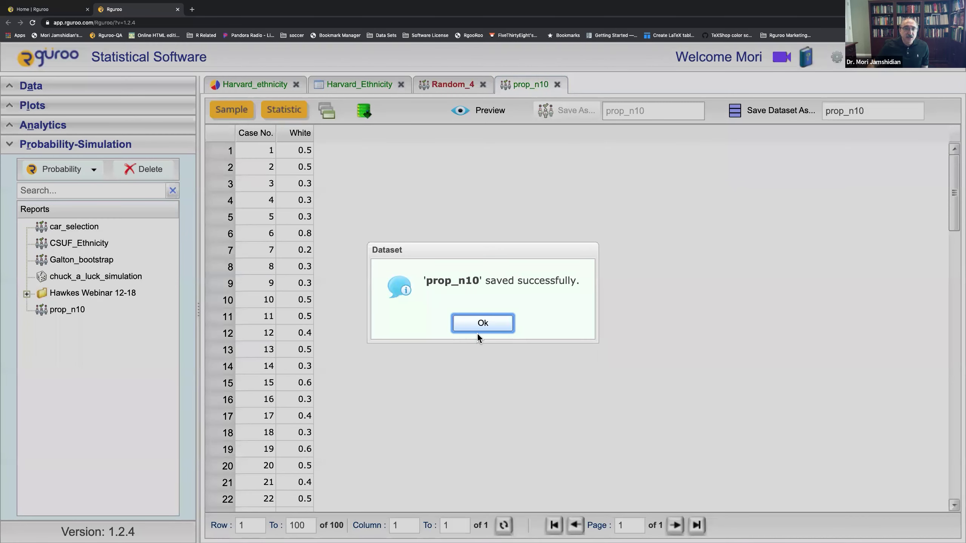
click(479, 329)
Review the sampling settings, save the sample proportions as dataset prop_n10, and check for it among the datasets
click(231, 111)
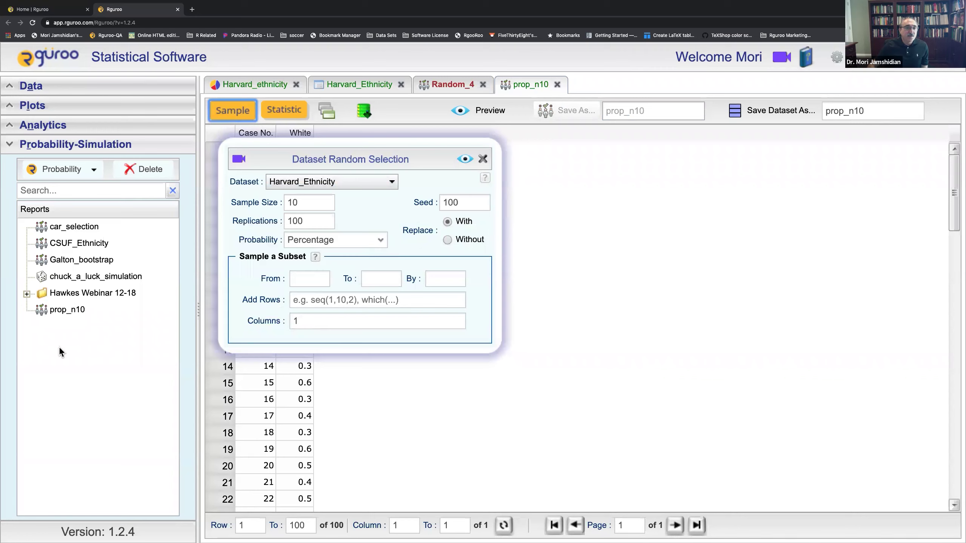
mouse_move(57, 317)
click(482, 159)
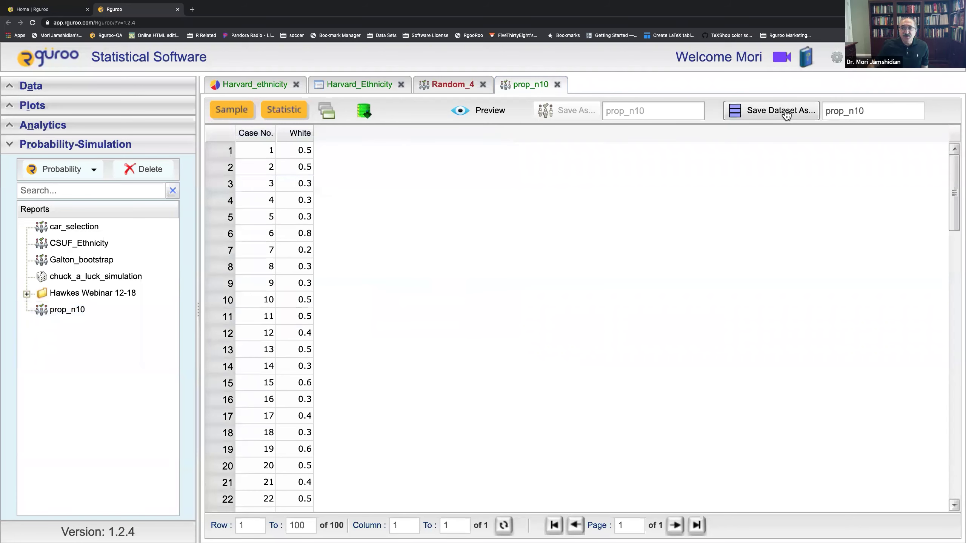
click(785, 113)
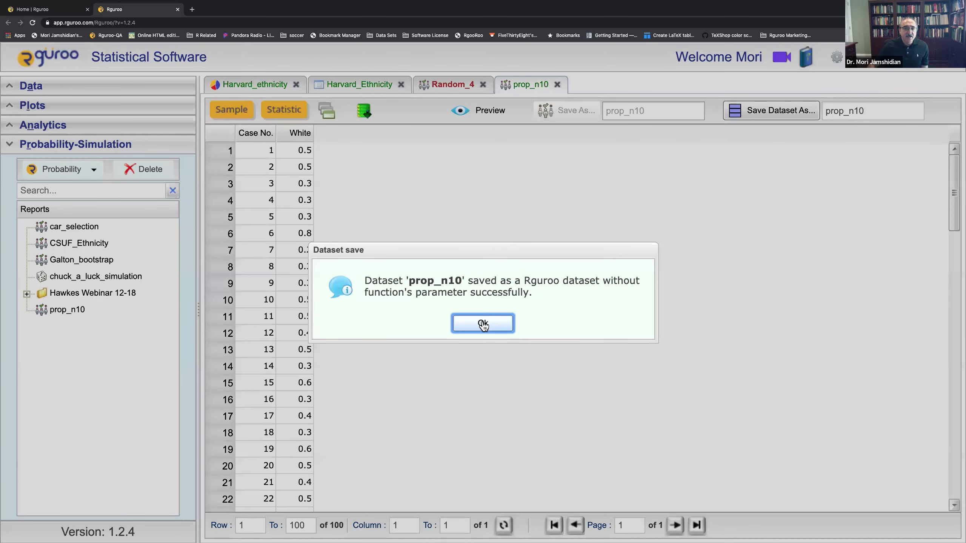
click(483, 324)
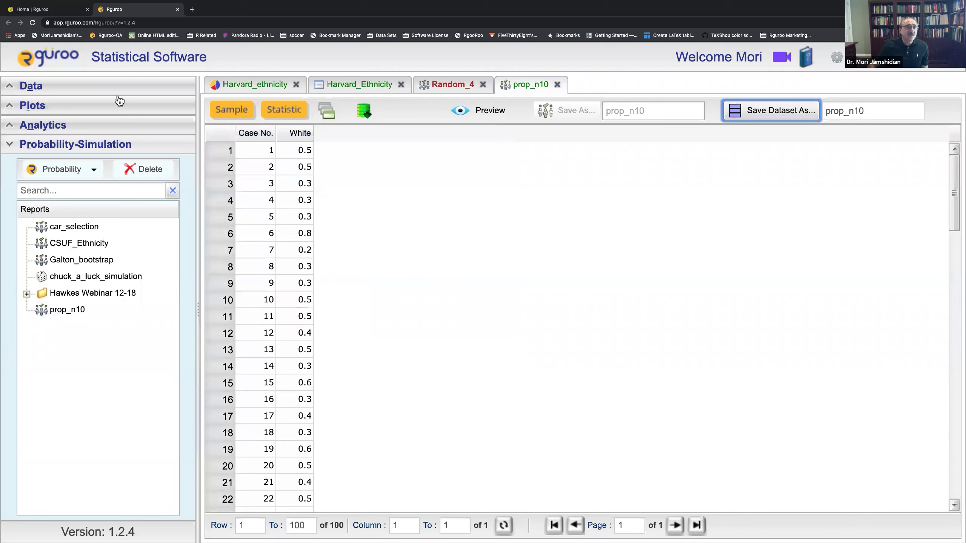
click(136, 84)
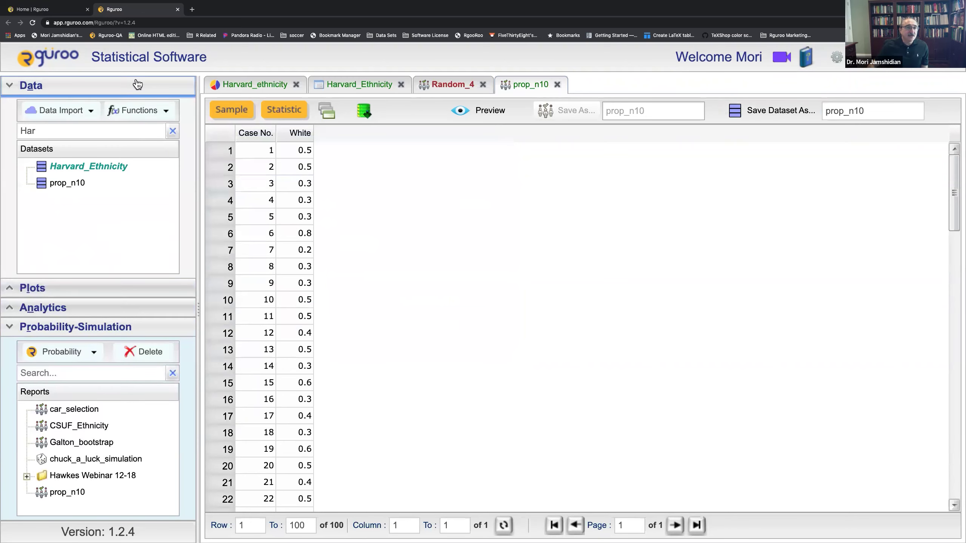
click(137, 84)
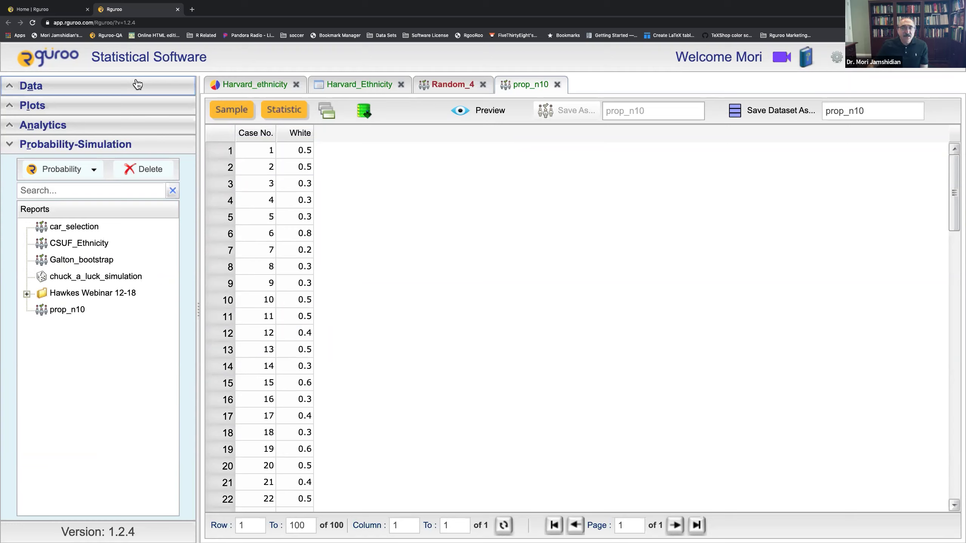
Create a dotplot of the numerical variable White from the prop_n10 dataset and preview it
click(89, 146)
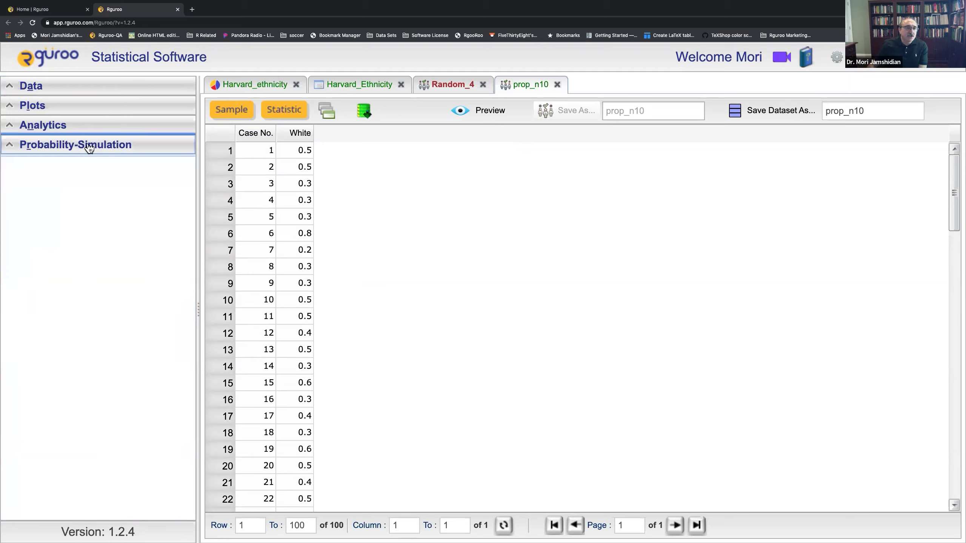
click(87, 105)
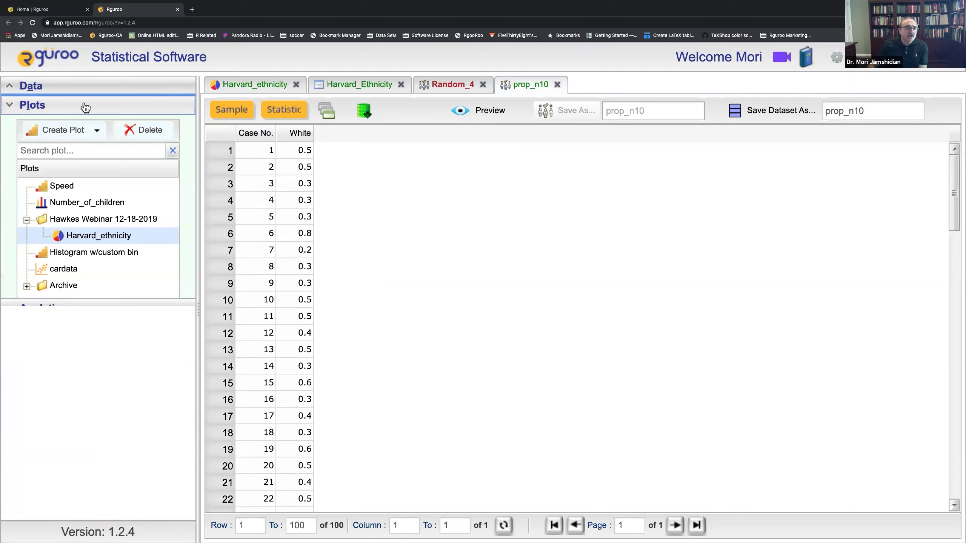
click(96, 132)
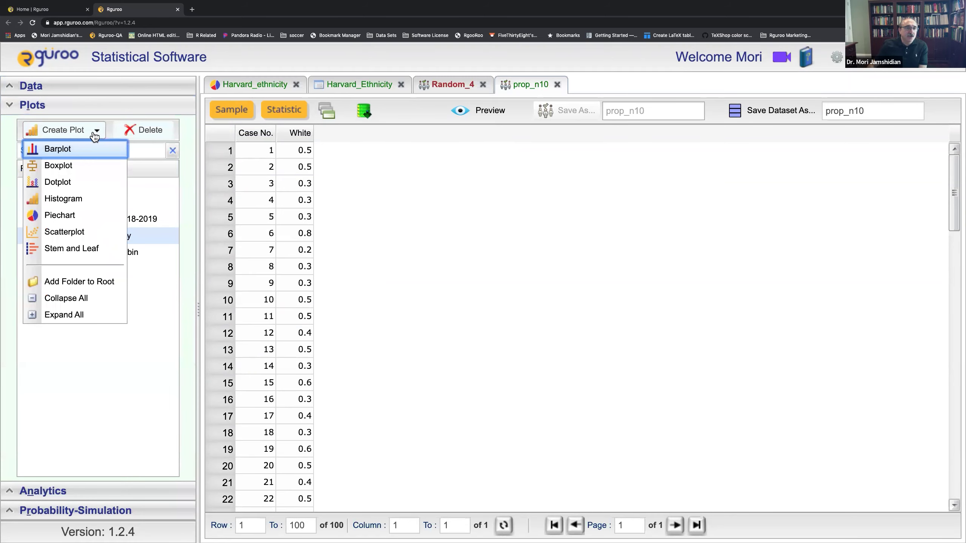
click(77, 186)
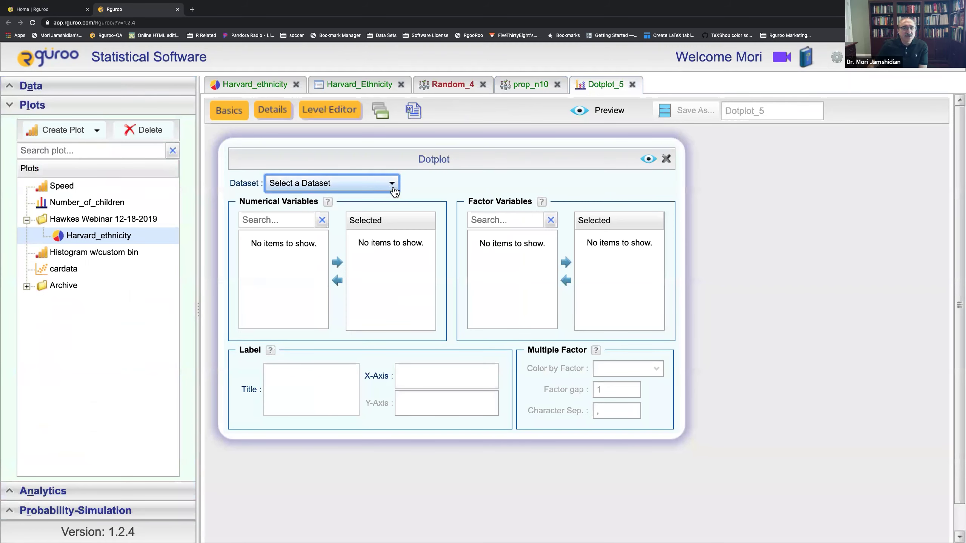
click(393, 189)
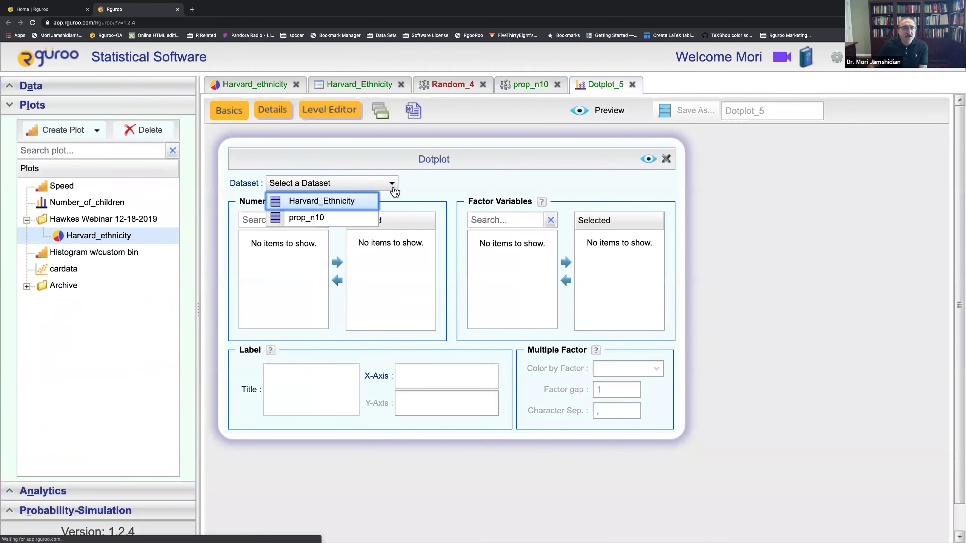
click(323, 218)
drag(278, 245, 367, 253)
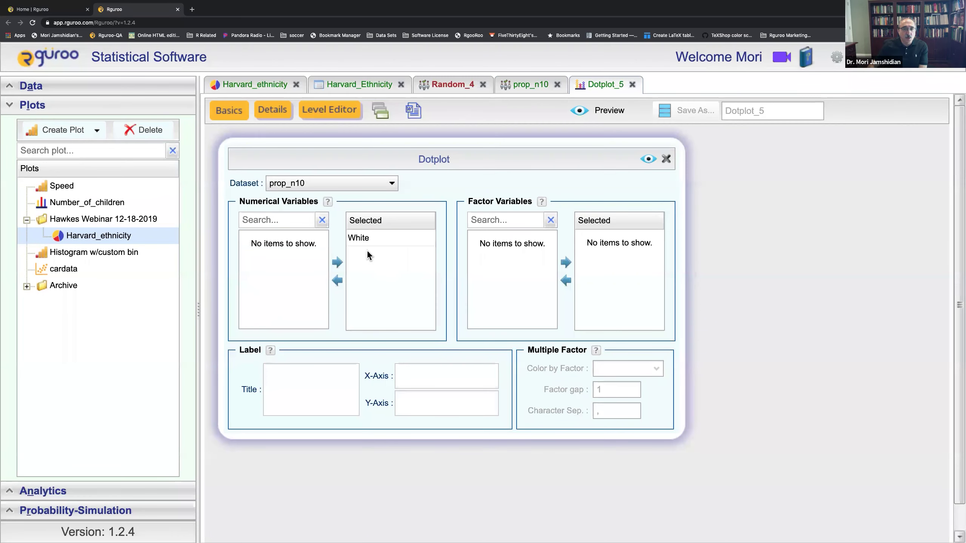
click(648, 160)
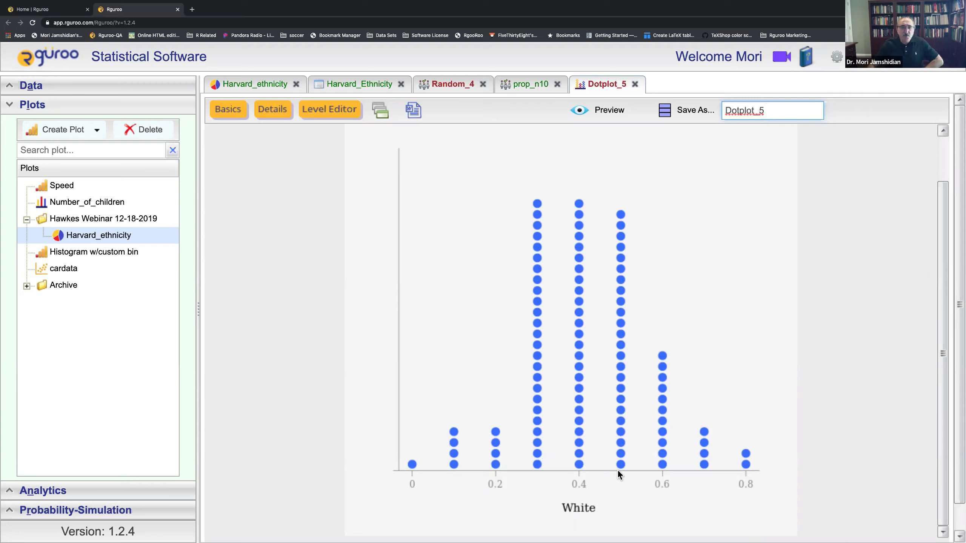
Save the dotplot as Dotplot_n10
click(774, 110)
key(BackSpace)
text(n)
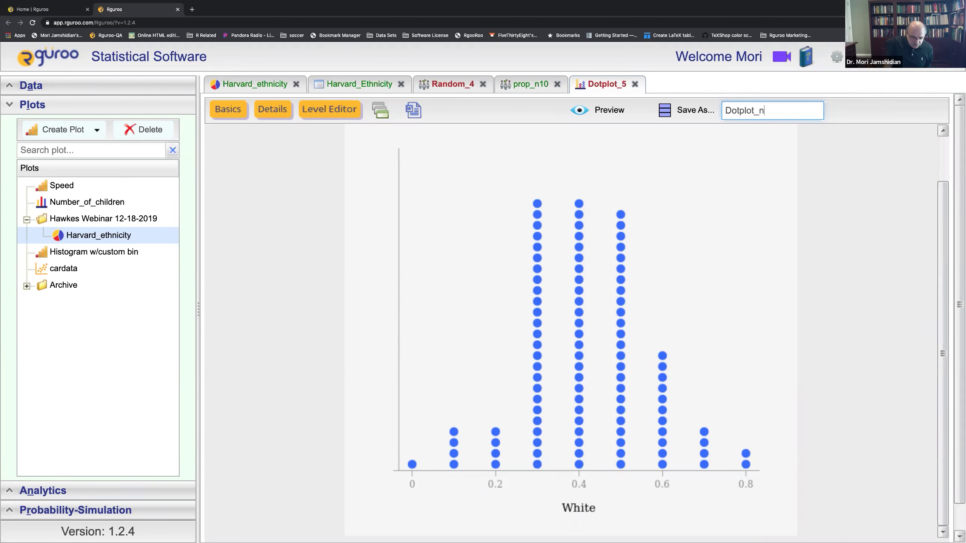
text(10)
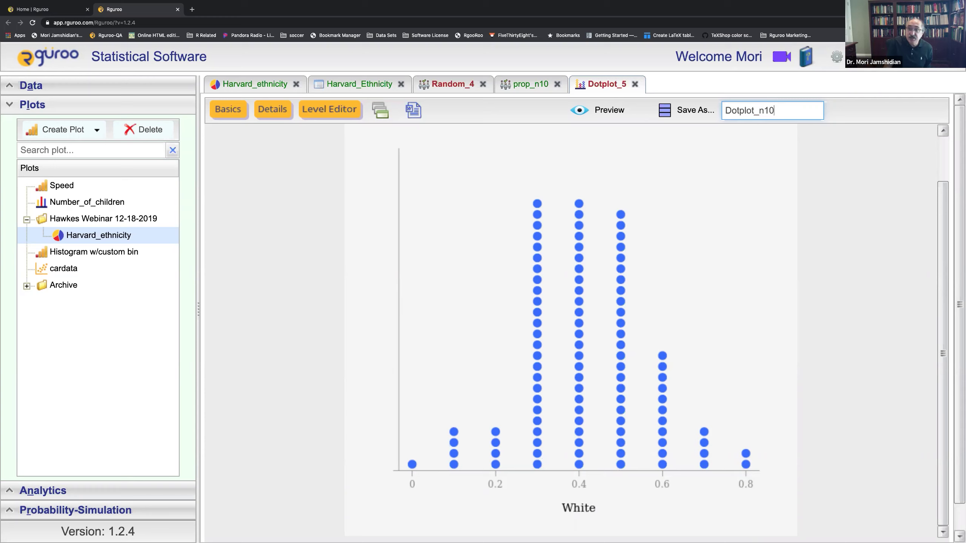
click(687, 115)
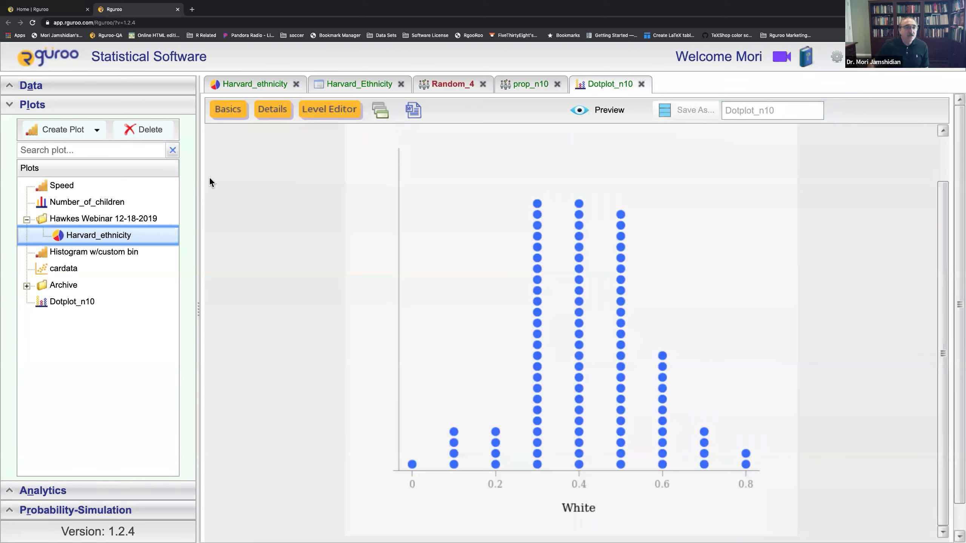
View the dataset summary of prop_n10, and close both the summary and the dotplot
click(121, 110)
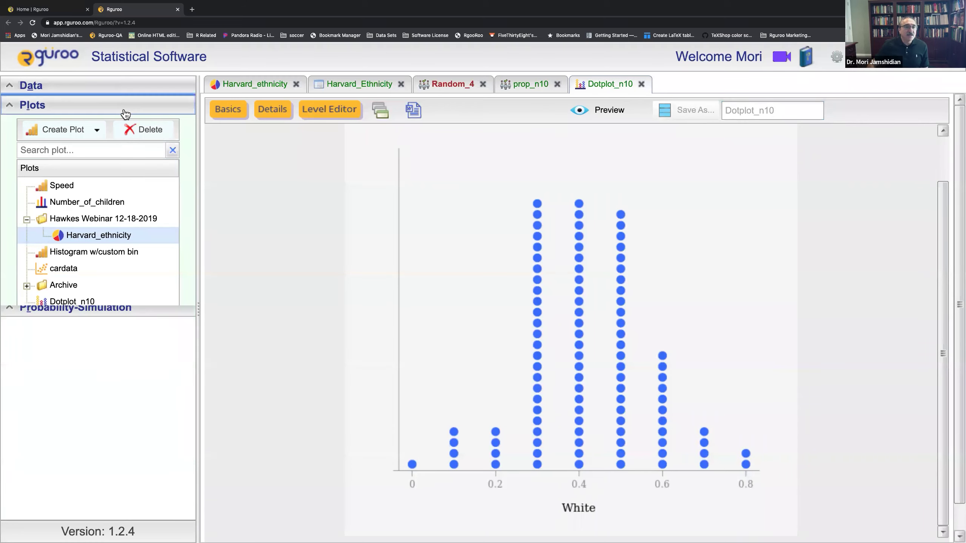
click(119, 91)
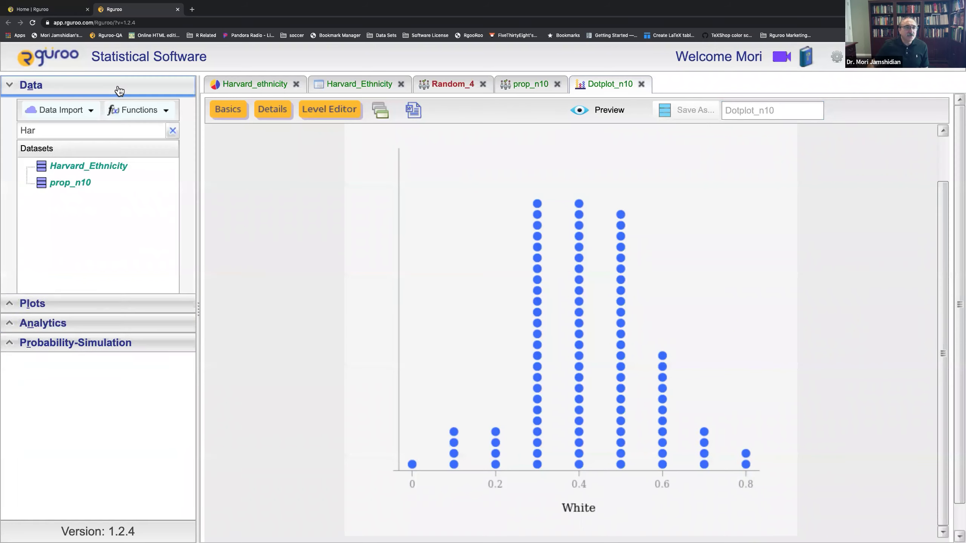
right_click(89, 183)
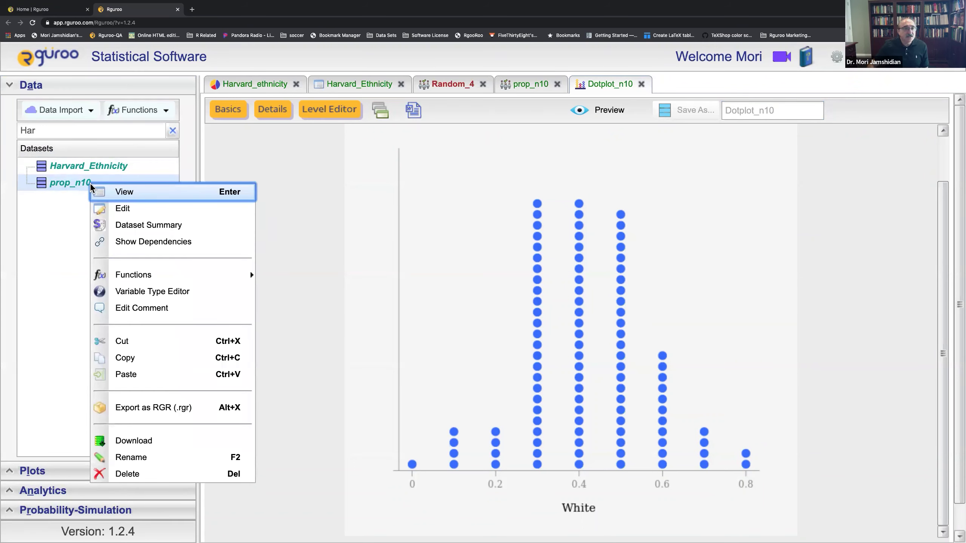
click(128, 228)
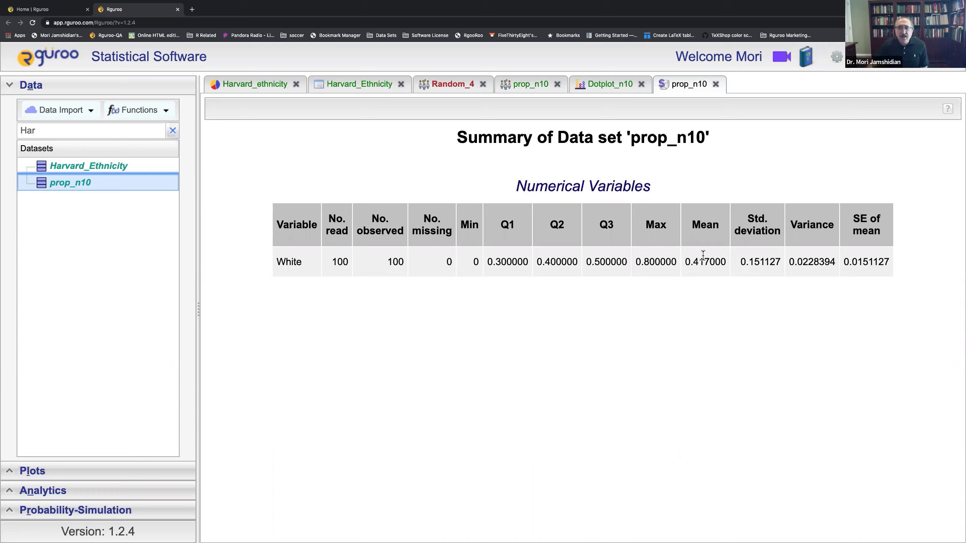
click(715, 85)
click(641, 84)
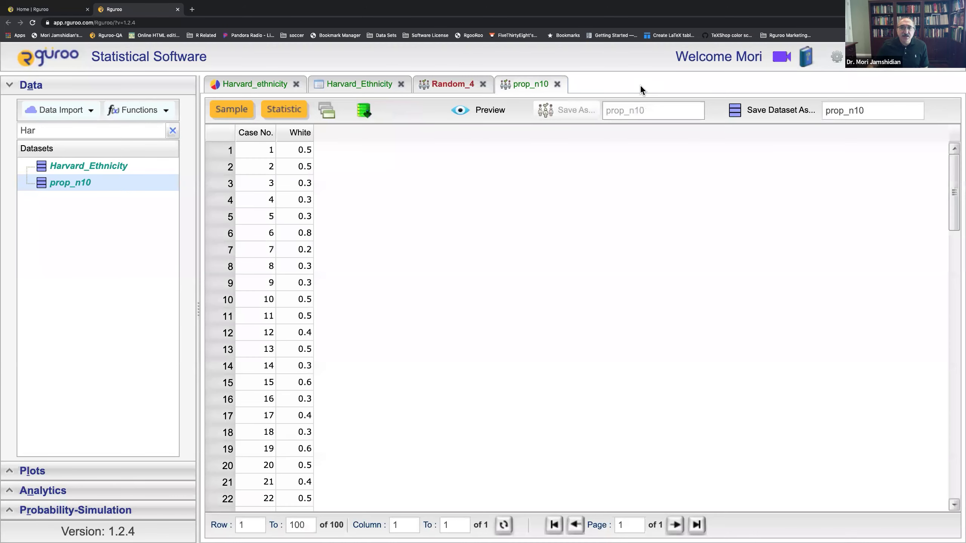
Increase the random selection's sample size to 100 and preview the White proportions for the larger samples
click(232, 111)
click(318, 202)
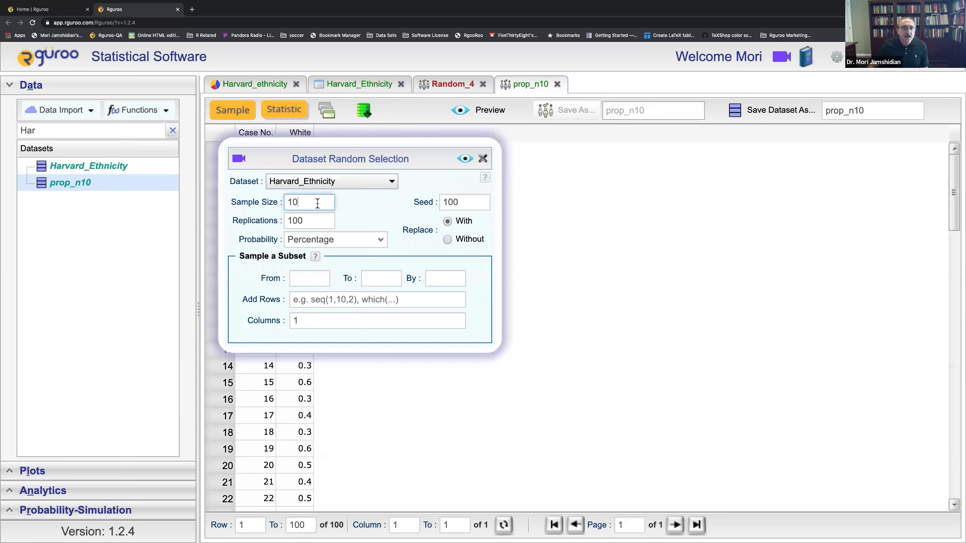
text(0)
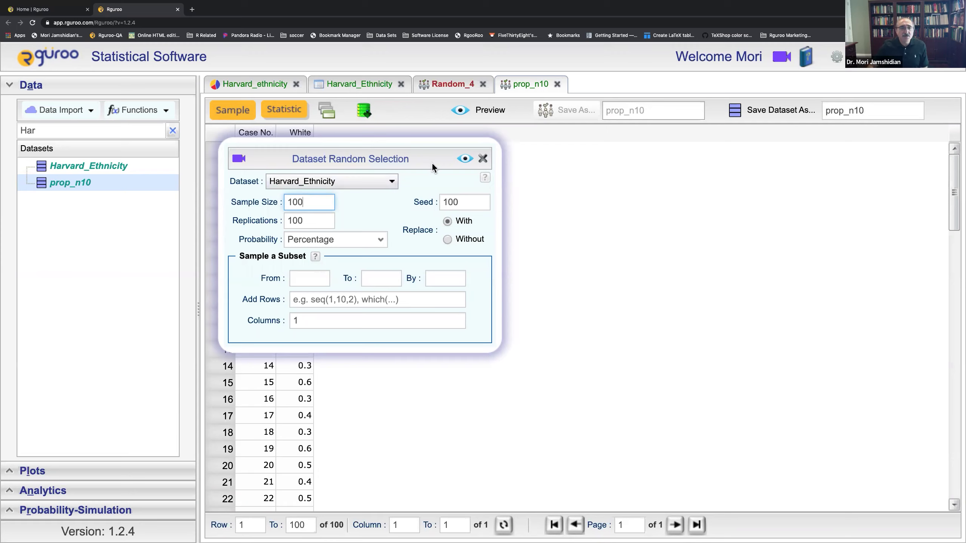
click(465, 161)
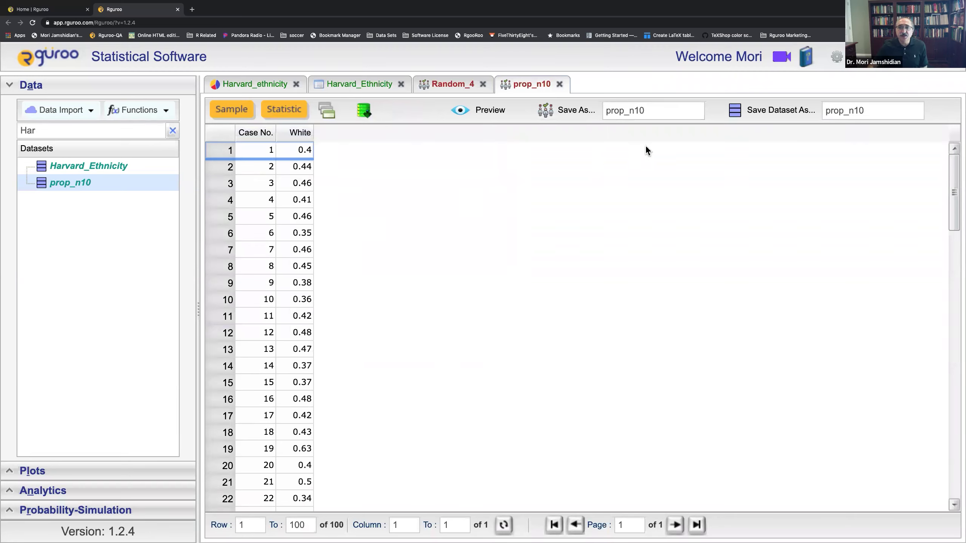
Save the sampling report under the new name prop_n100
click(655, 112)
text(0)
click(568, 114)
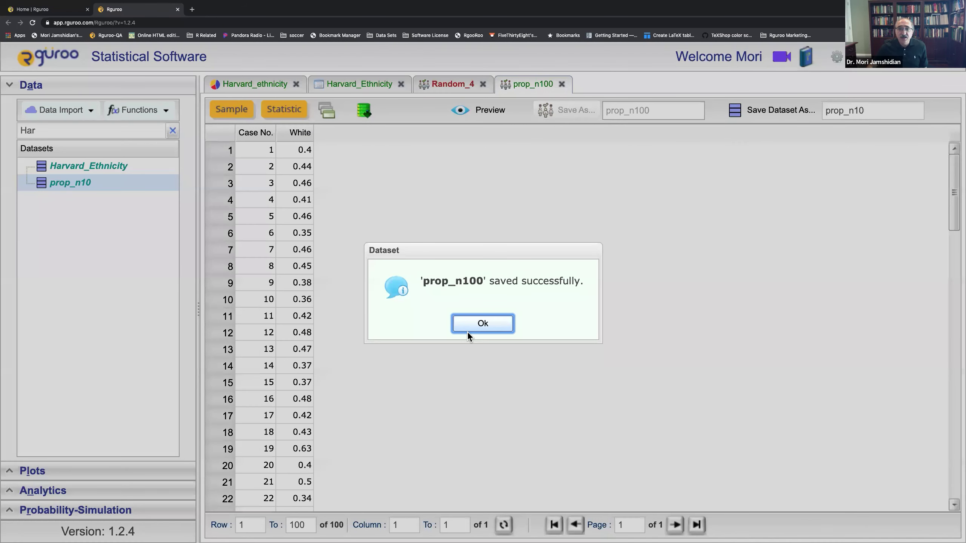
click(473, 327)
Save the 100 simulated White proportions as a dataset named prop_n100
click(870, 109)
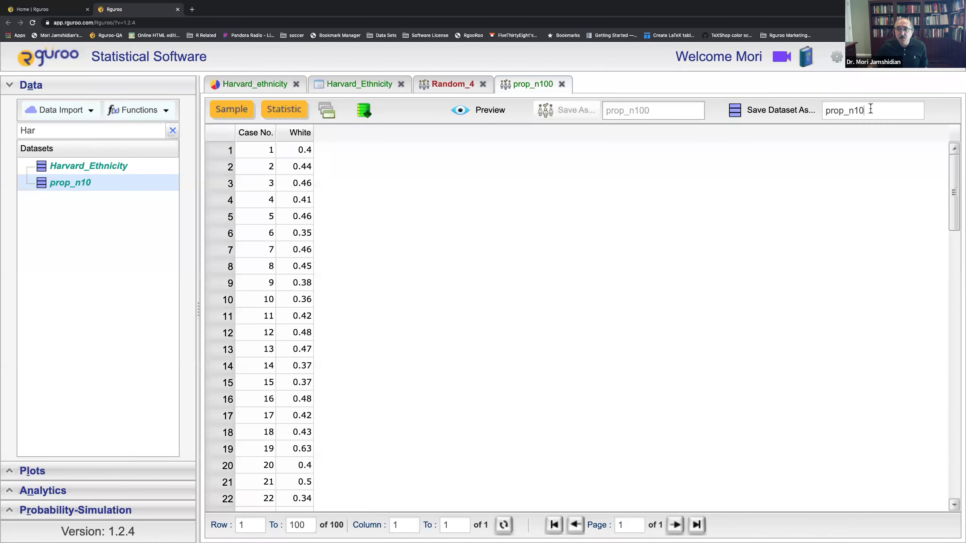
text(0)
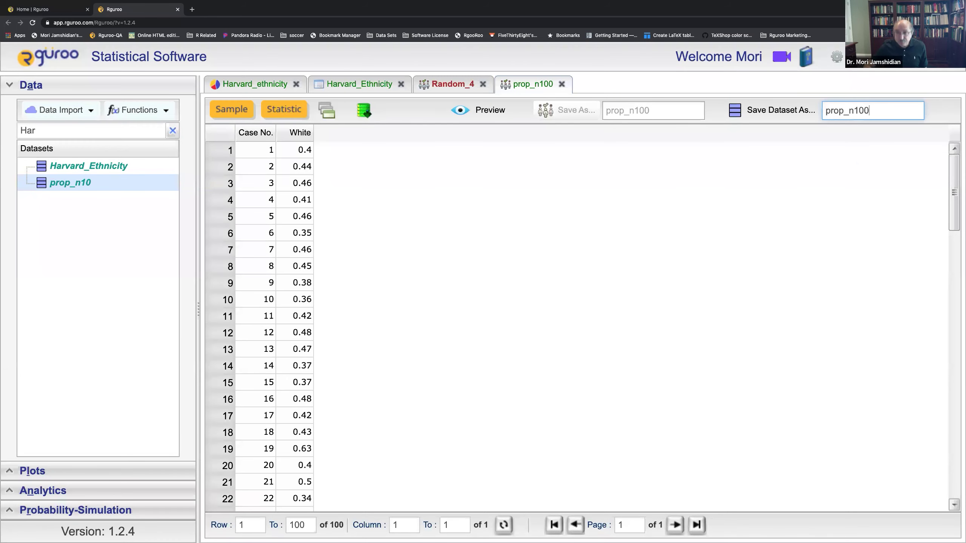
click(775, 111)
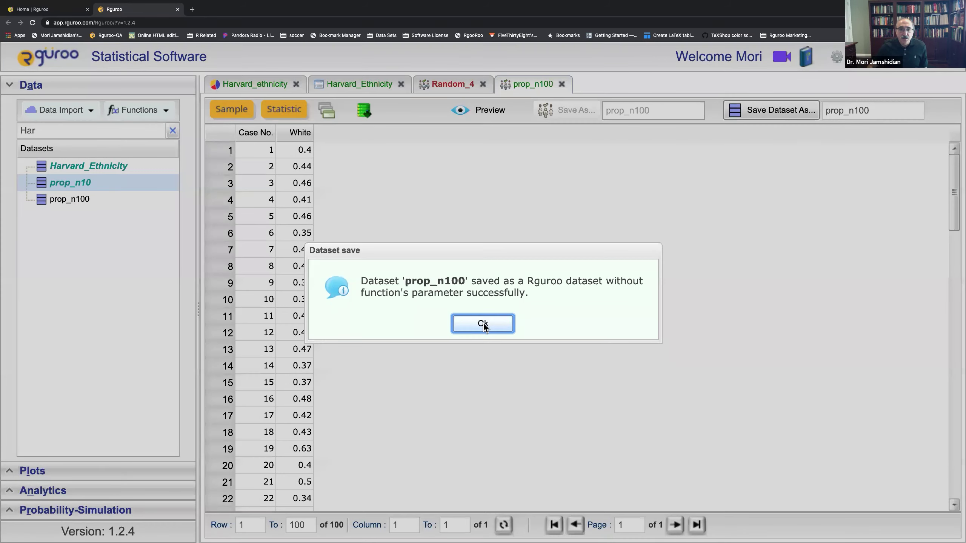
click(482, 324)
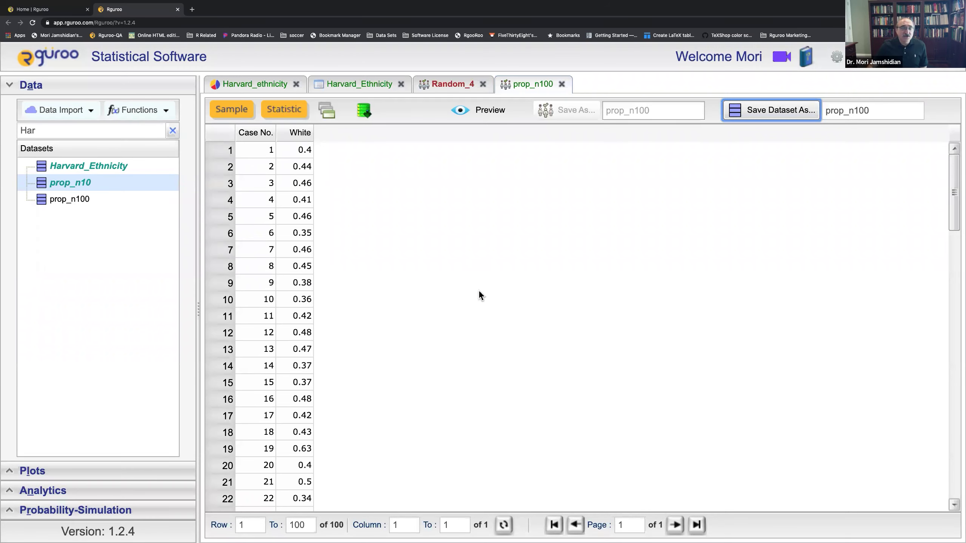
Create and preview a dotplot of the White variable from the prop_n100 dataset
click(119, 84)
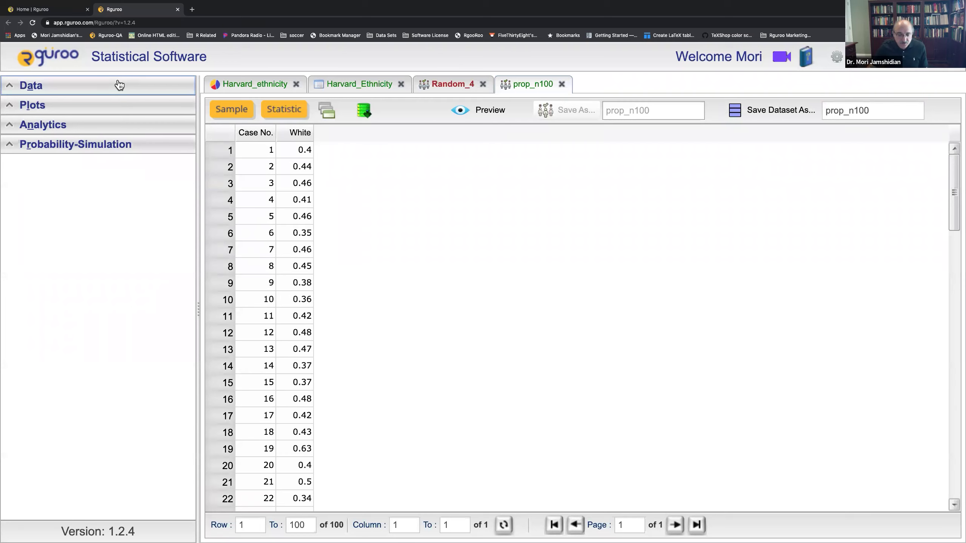
click(82, 106)
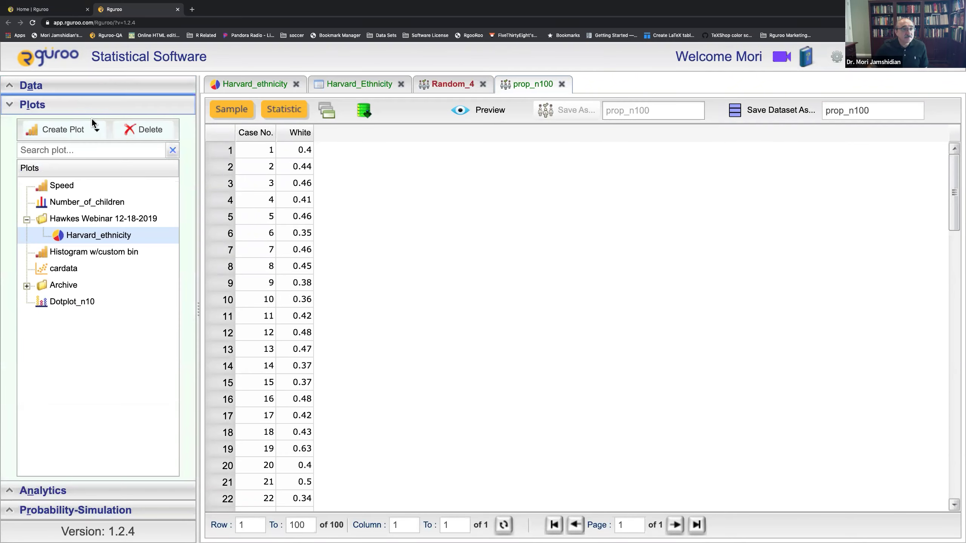
click(97, 129)
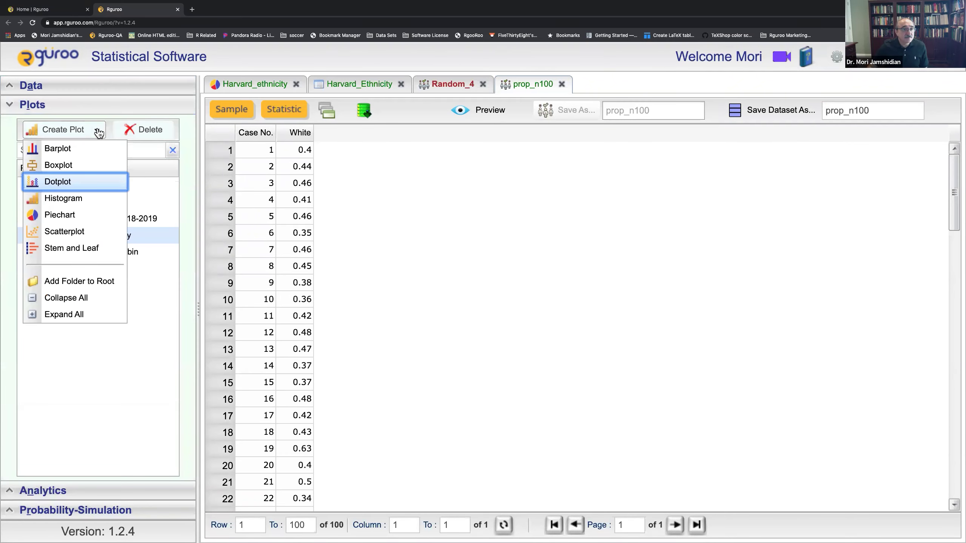
click(83, 183)
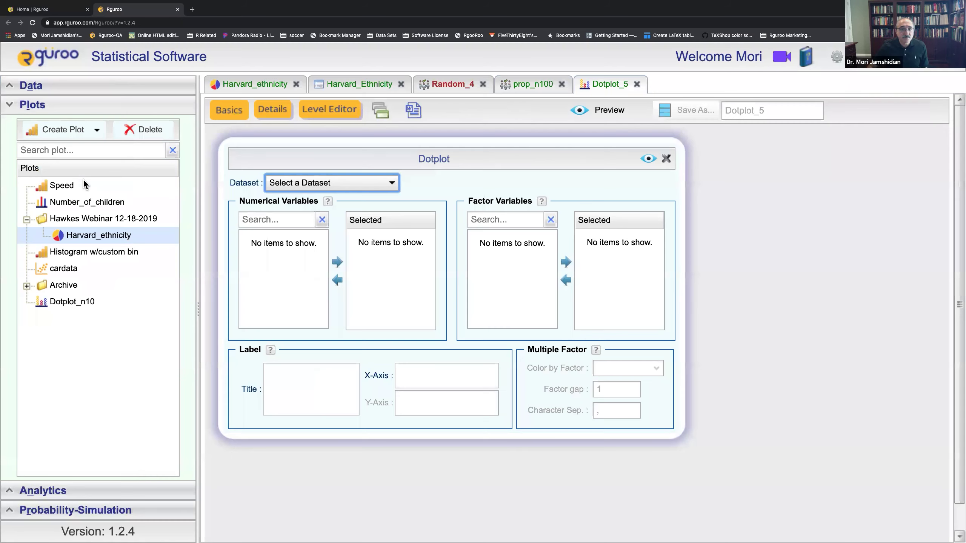
click(333, 184)
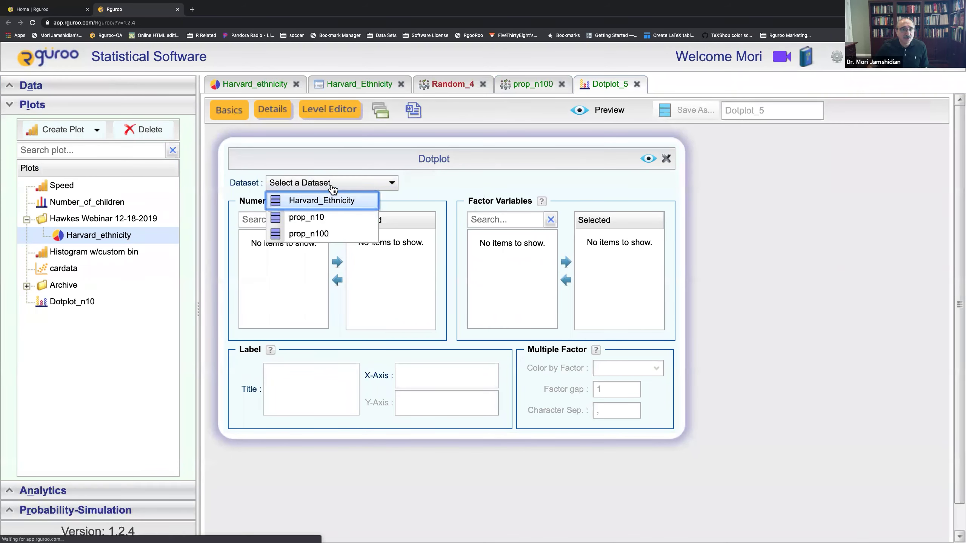
click(316, 233)
drag(292, 239, 378, 243)
click(648, 160)
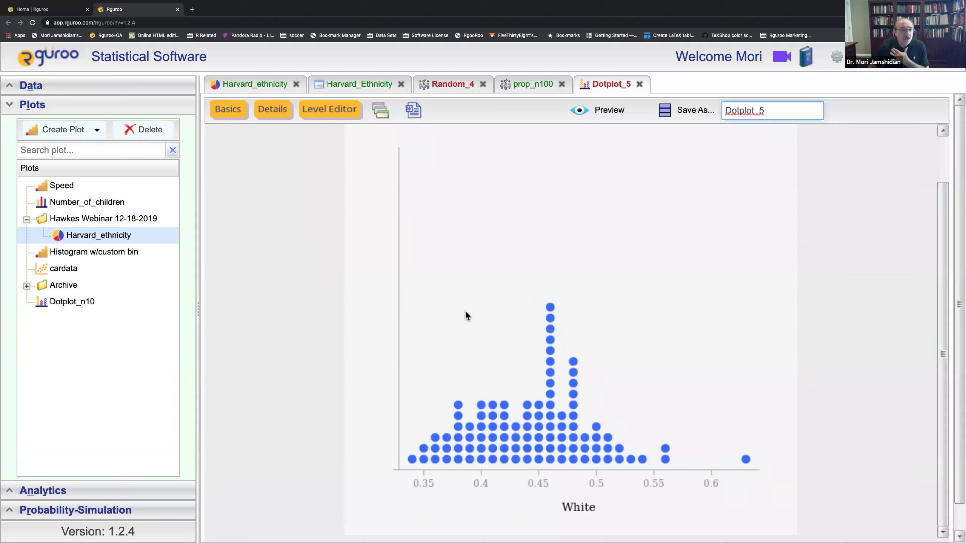
View the dataset summary of prop_n100
click(120, 106)
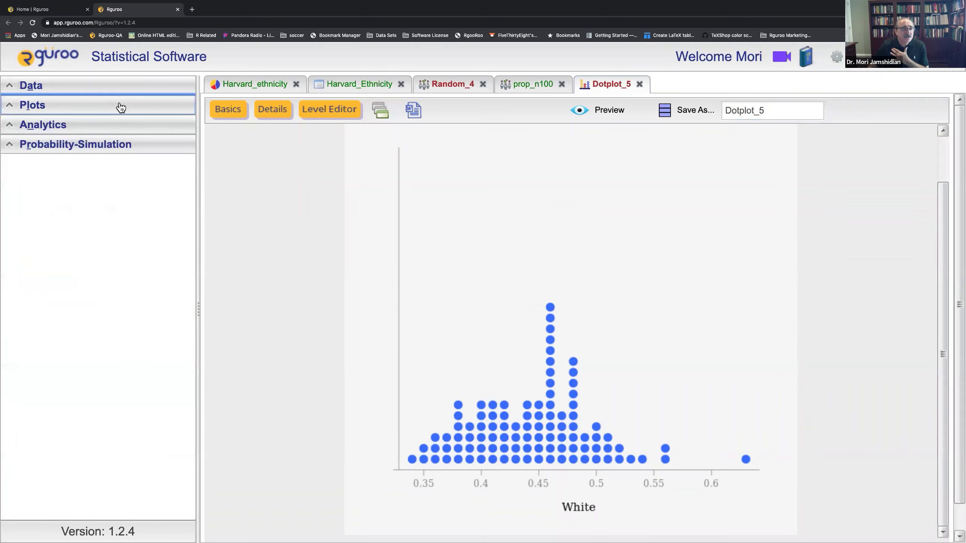
click(103, 87)
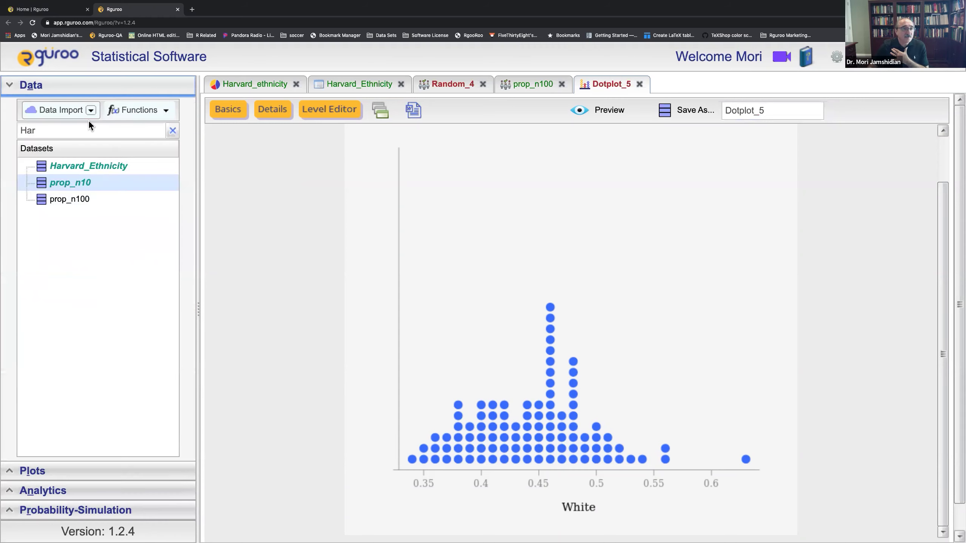
right_click(89, 200)
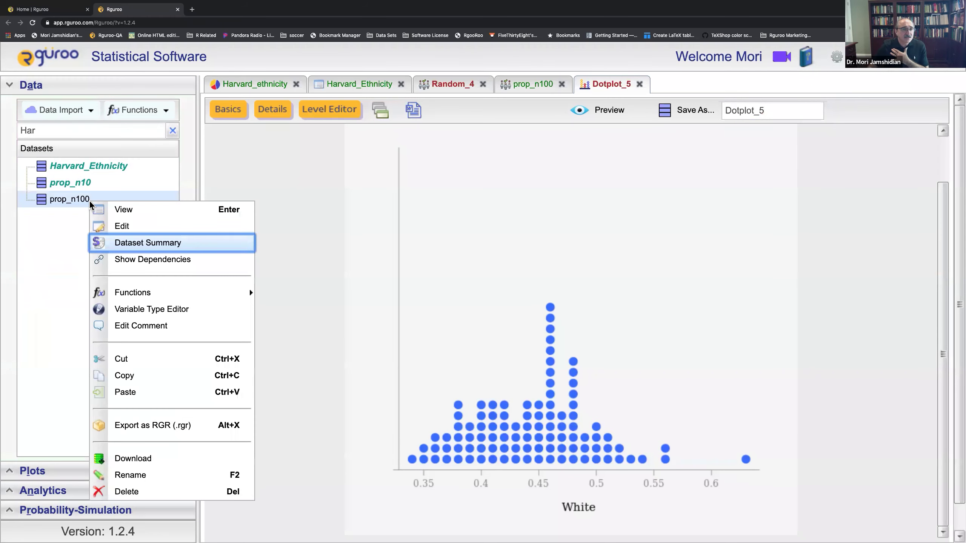
click(128, 244)
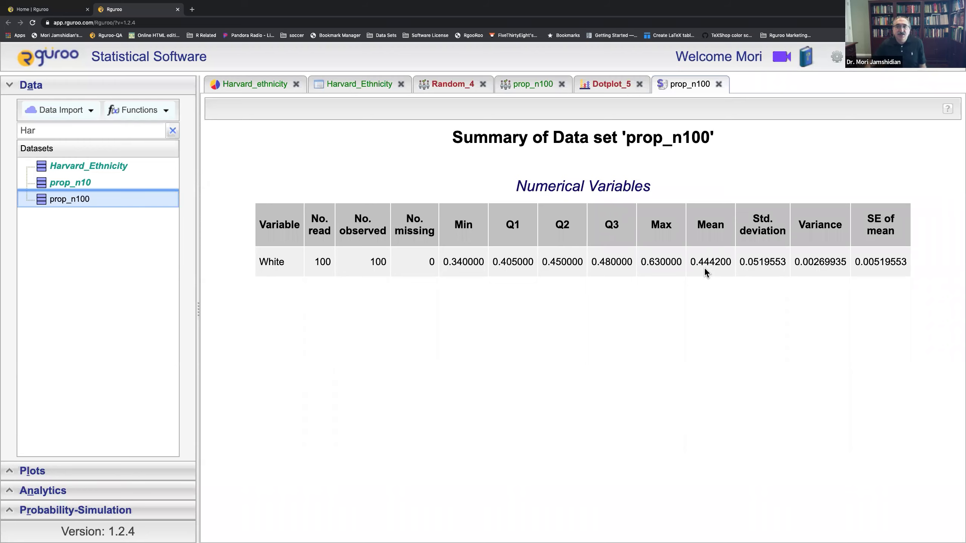
Save the White dotplot for the larger samples as Dotplot_n100
click(610, 87)
click(786, 109)
key(BackSpace)
text(n100)
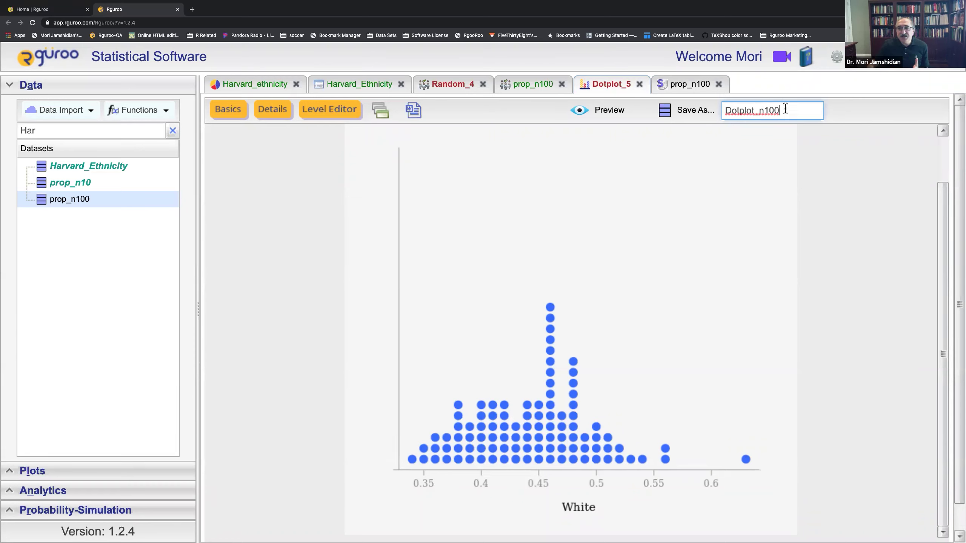
click(700, 112)
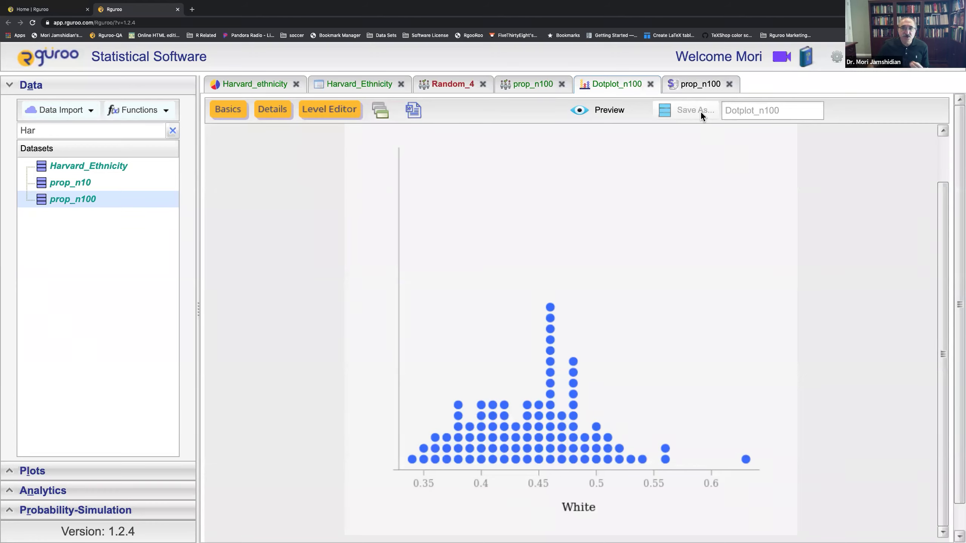
Close the dotplot, the prop_n100 sampling report and summary, and the Random_4 selection without saving it
click(651, 85)
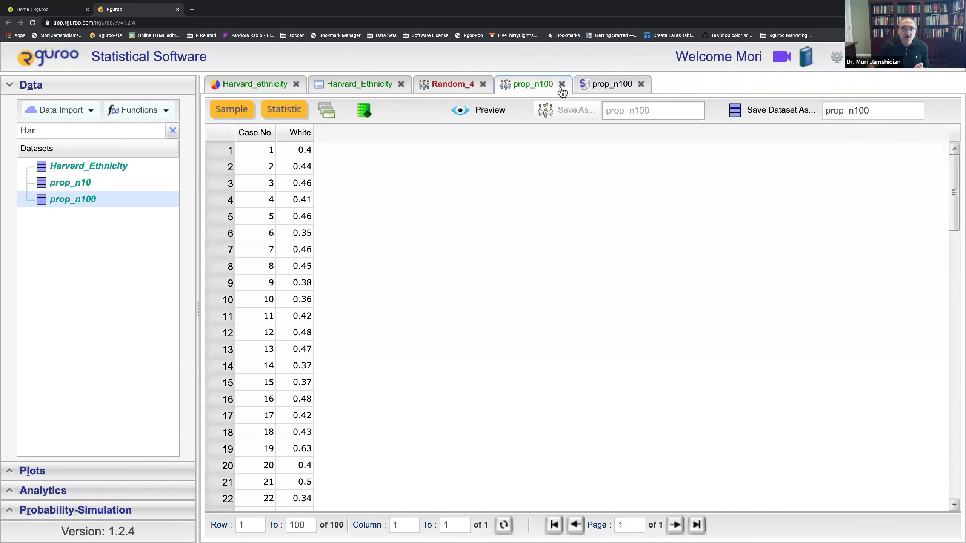
click(562, 85)
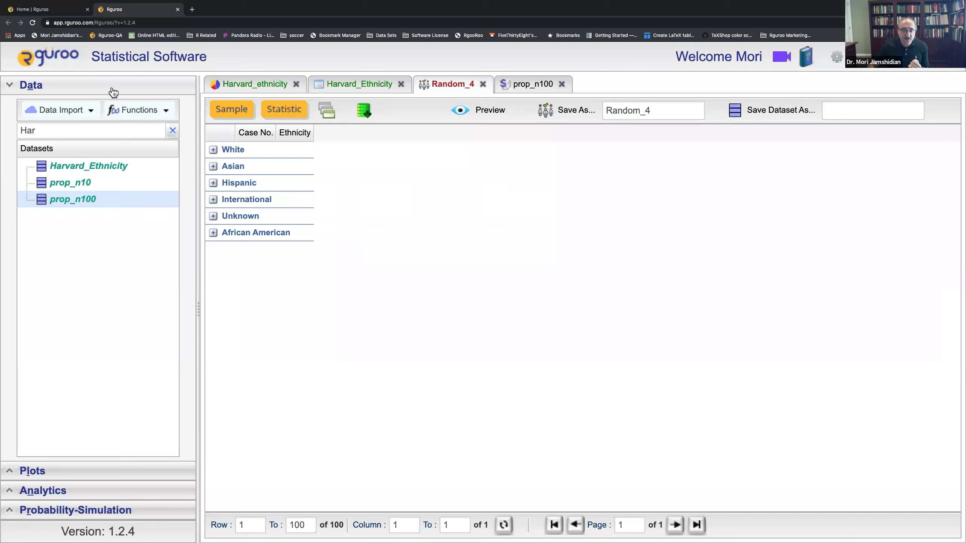
click(562, 85)
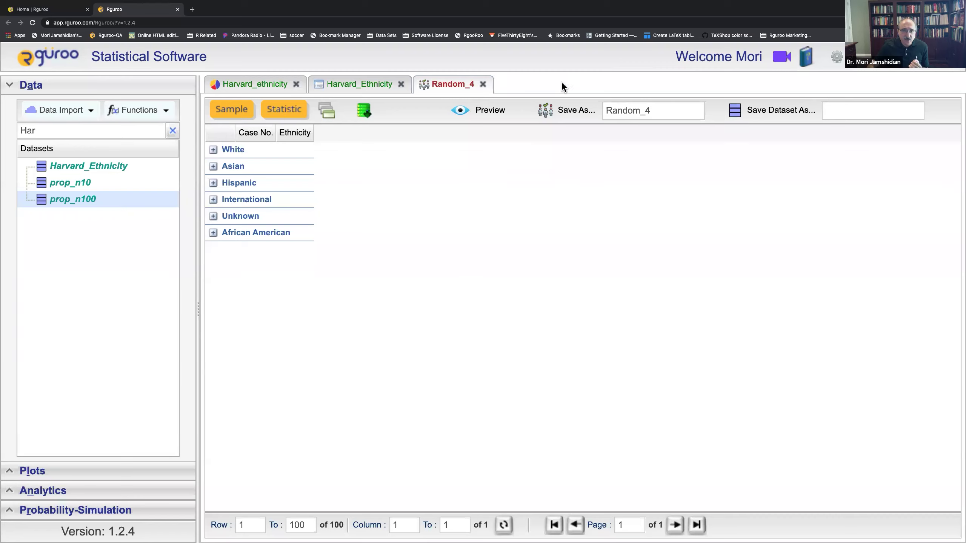
click(483, 84)
click(407, 324)
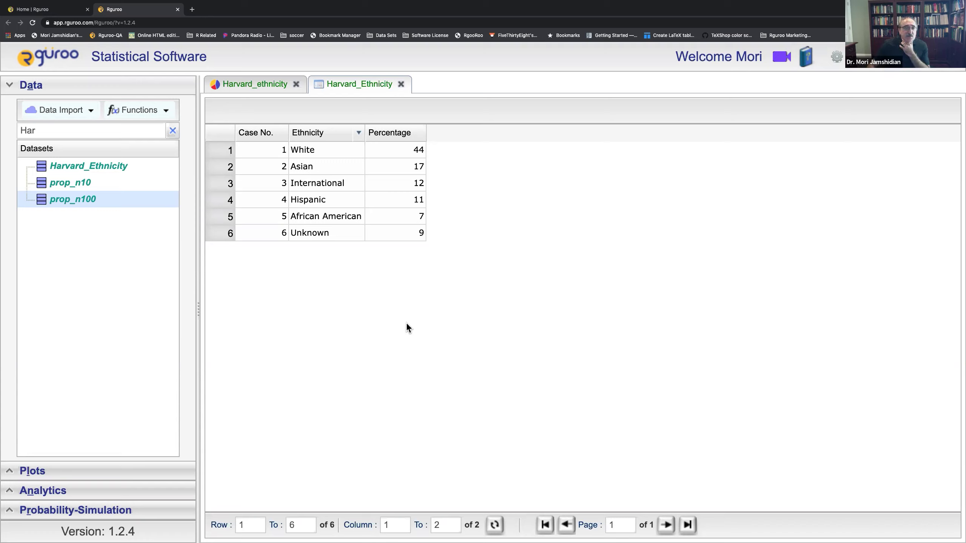
Start a new random selection from the Harvard_Ethnicity dataset with a sample size of 10
click(143, 89)
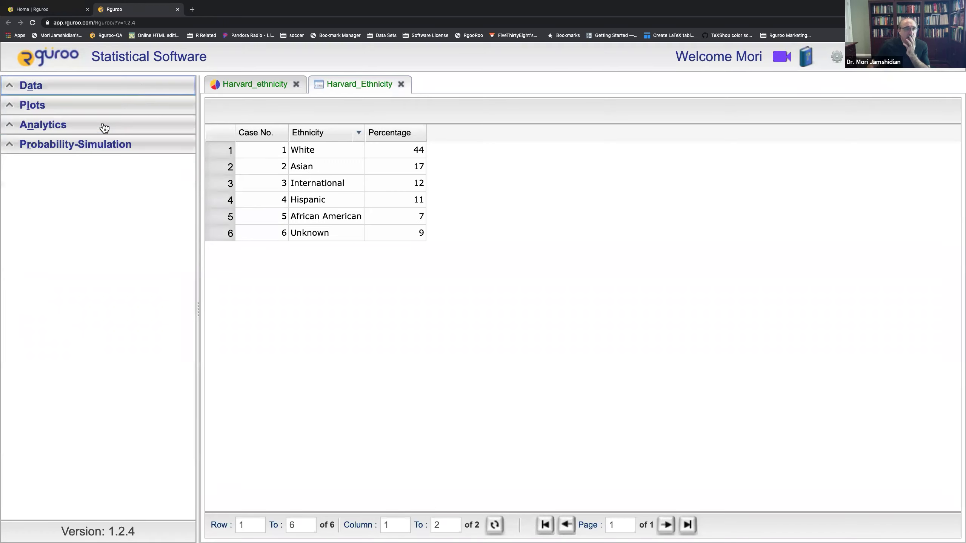
click(94, 147)
click(93, 169)
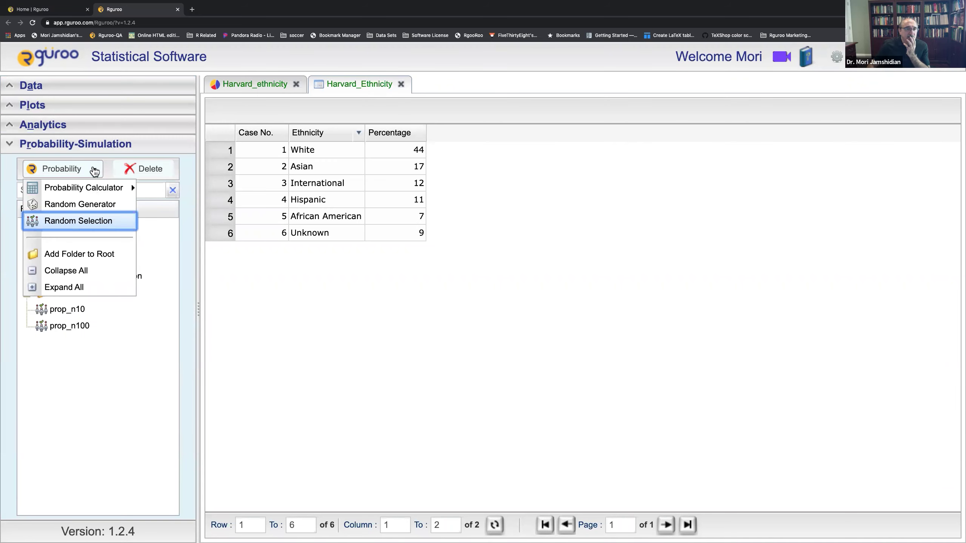
click(88, 220)
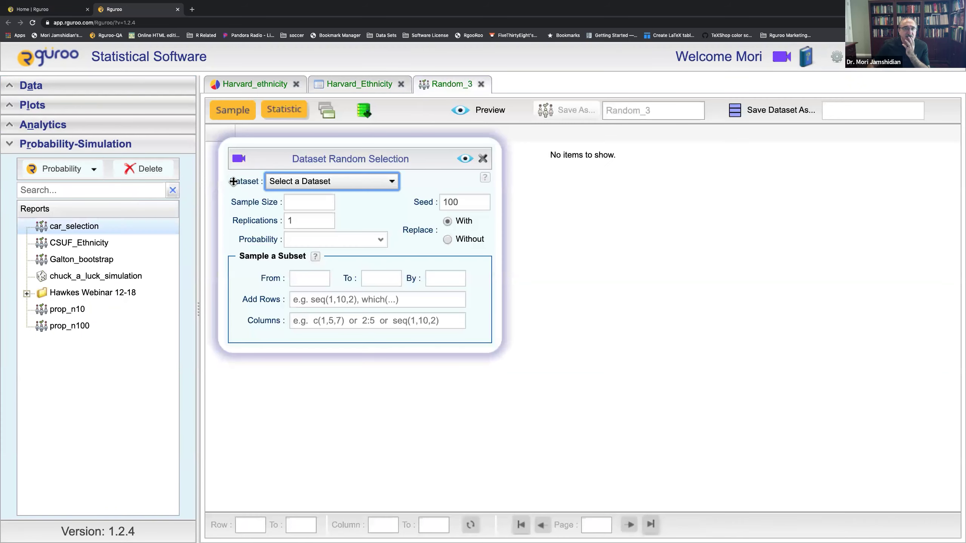
click(388, 187)
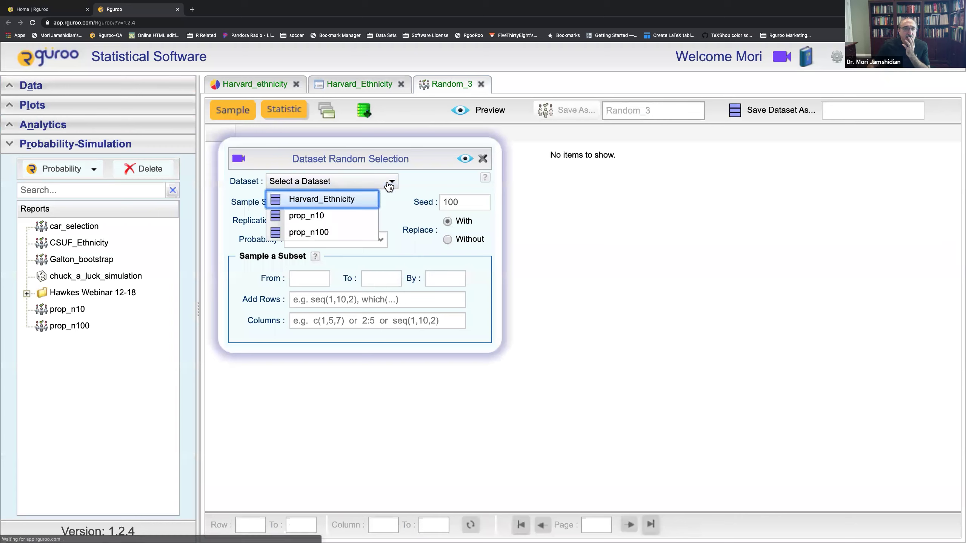
click(360, 199)
click(319, 202)
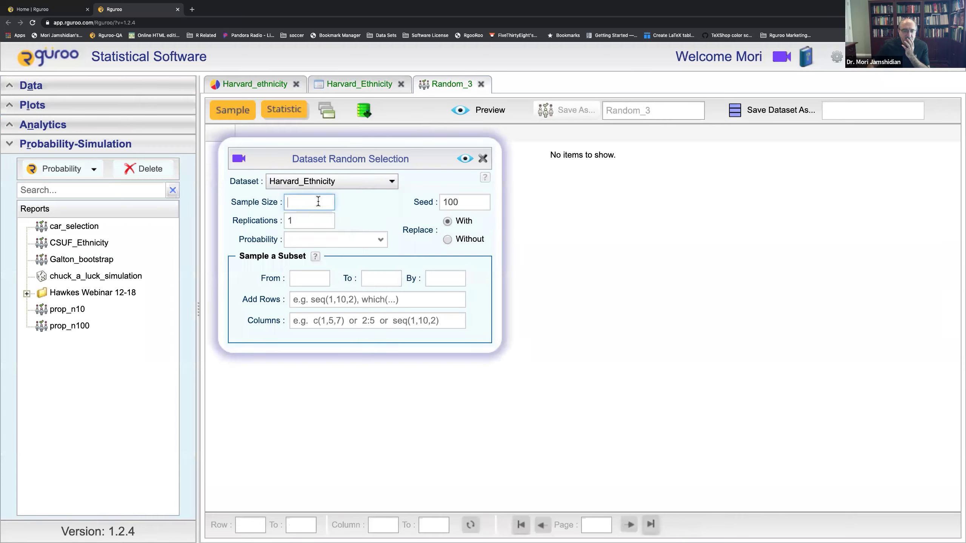
text(10)
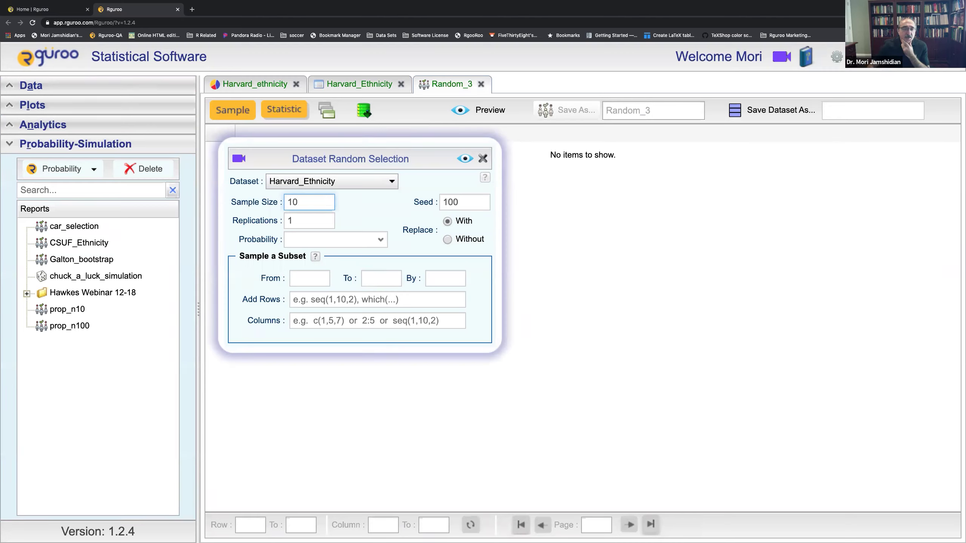
Set the random selection to 10000 replications, with Percentage as the probability and column 1 as the sampled column
click(318, 221)
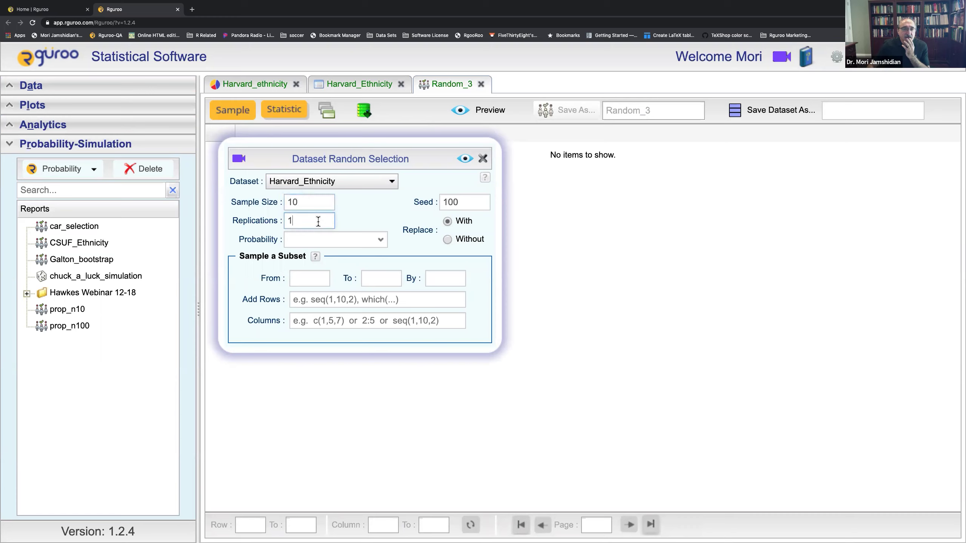
text(0000)
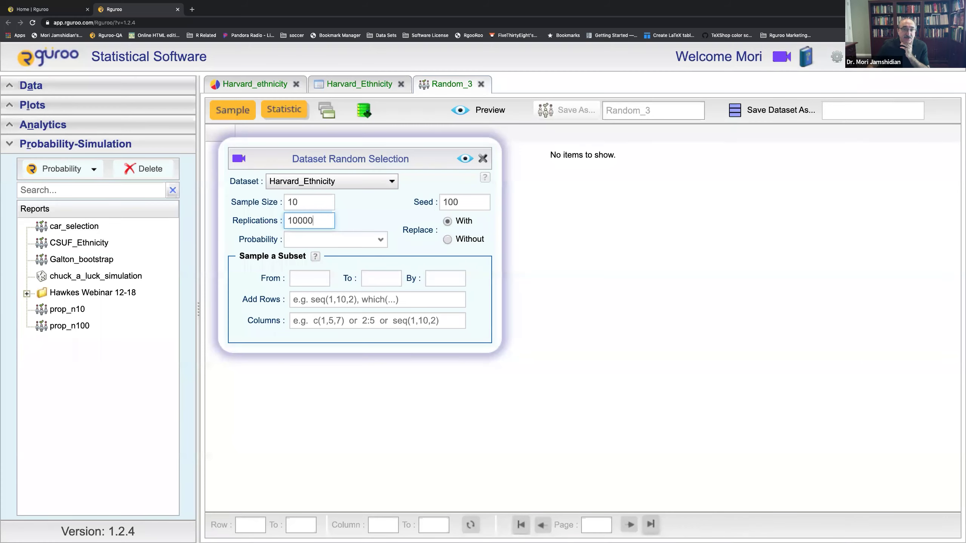
click(375, 243)
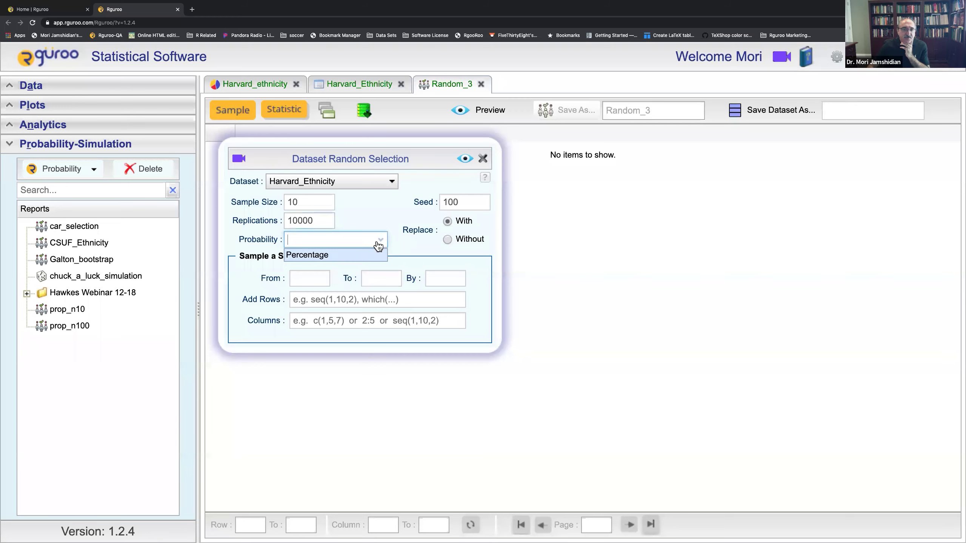
click(341, 255)
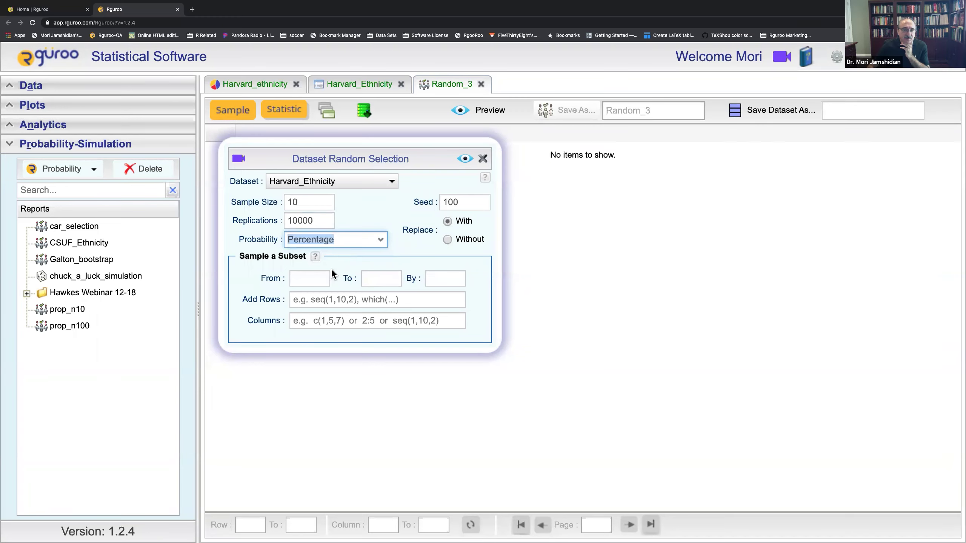
click(303, 321)
text(1)
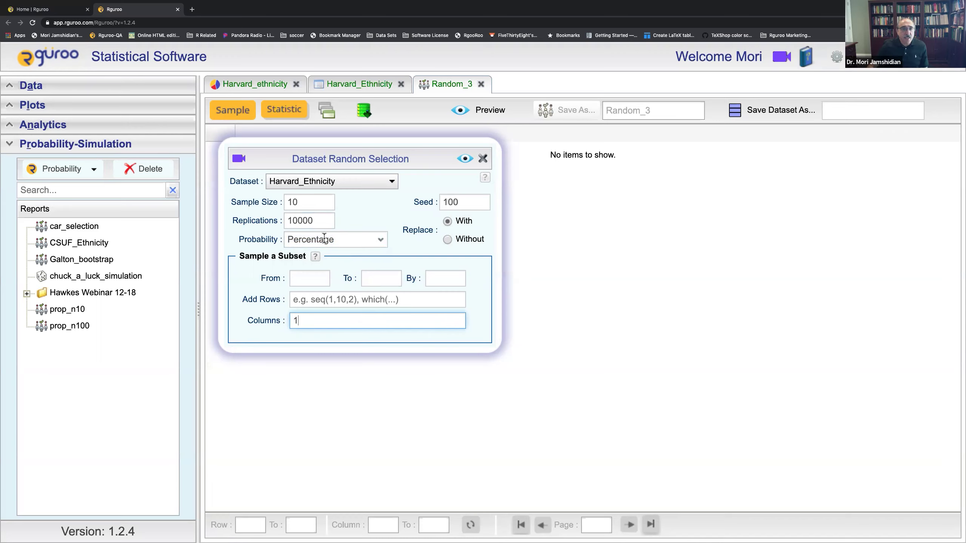
Add a custom statistic named White, defined as mean(Ethnicity == "White")
click(282, 111)
drag(497, 168, 753, 138)
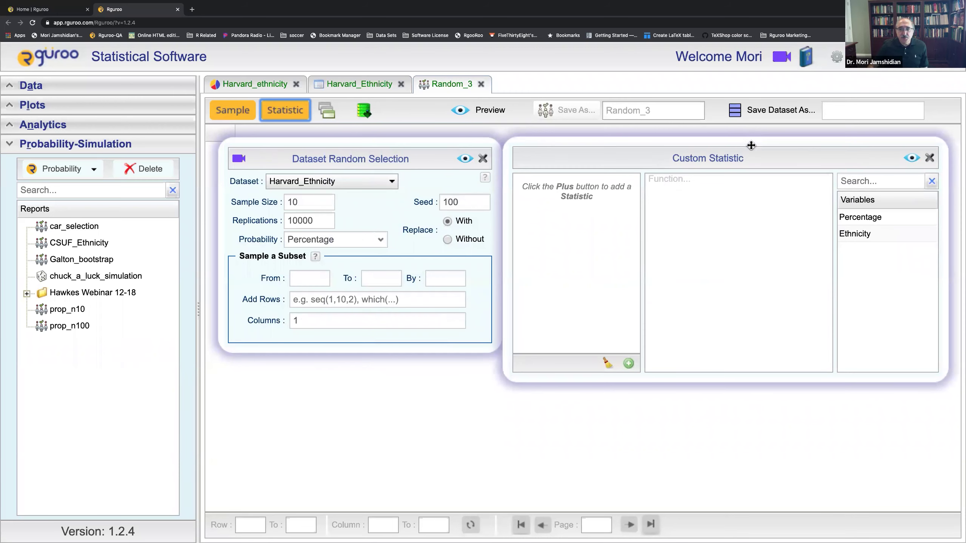
click(628, 363)
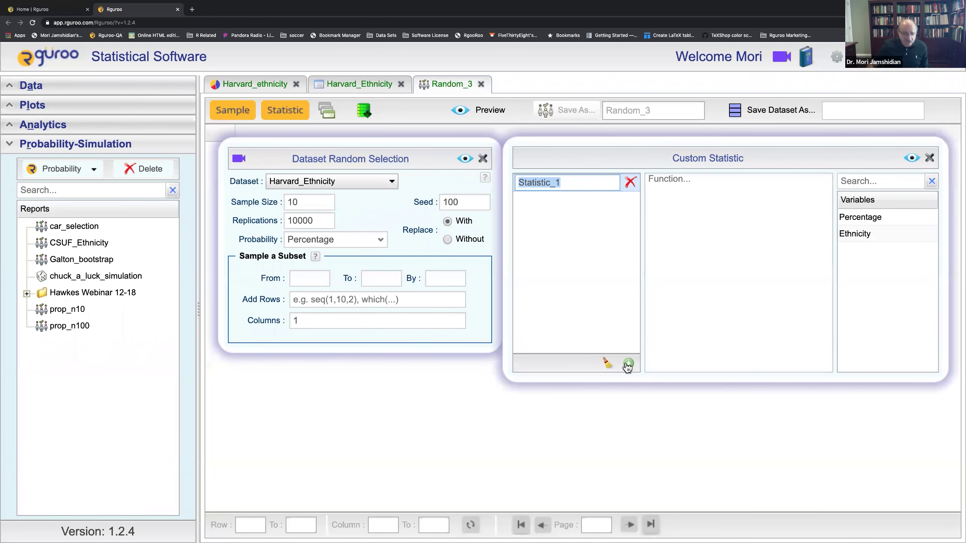
text(White)
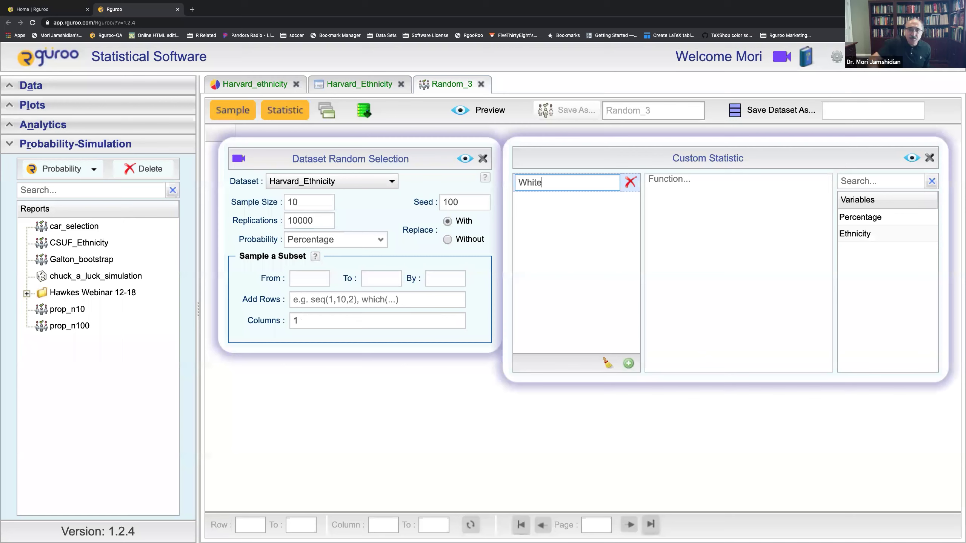
click(682, 183)
text(mean()
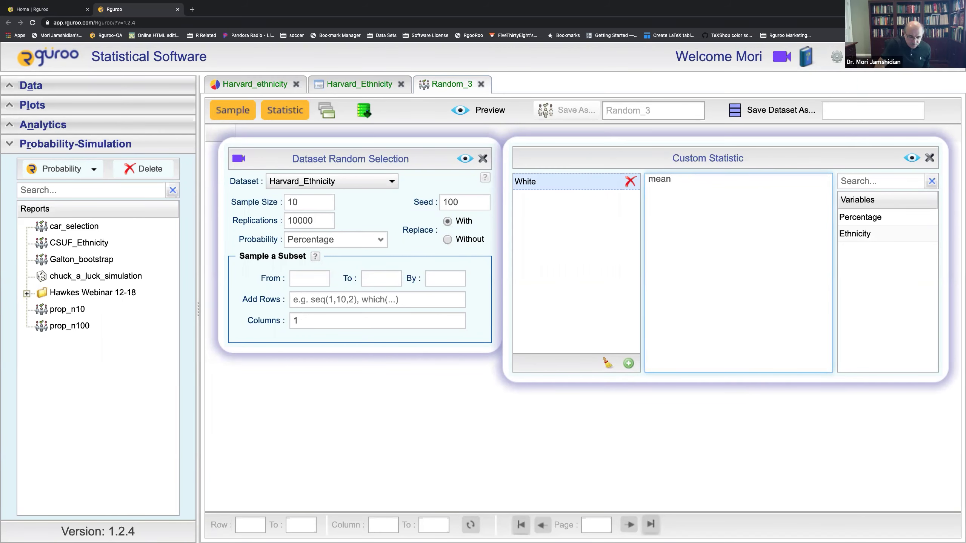
click(887, 237)
double_click(887, 237)
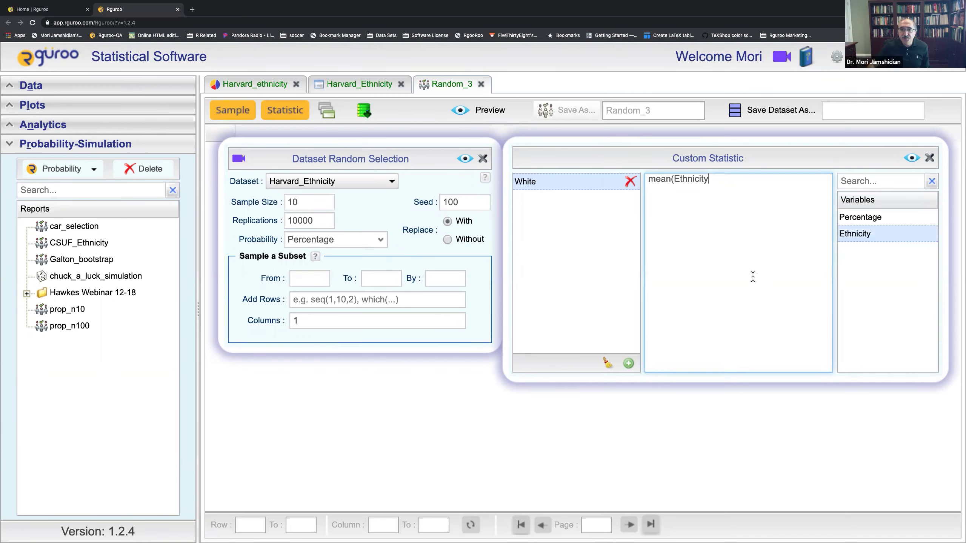
text(== "White)
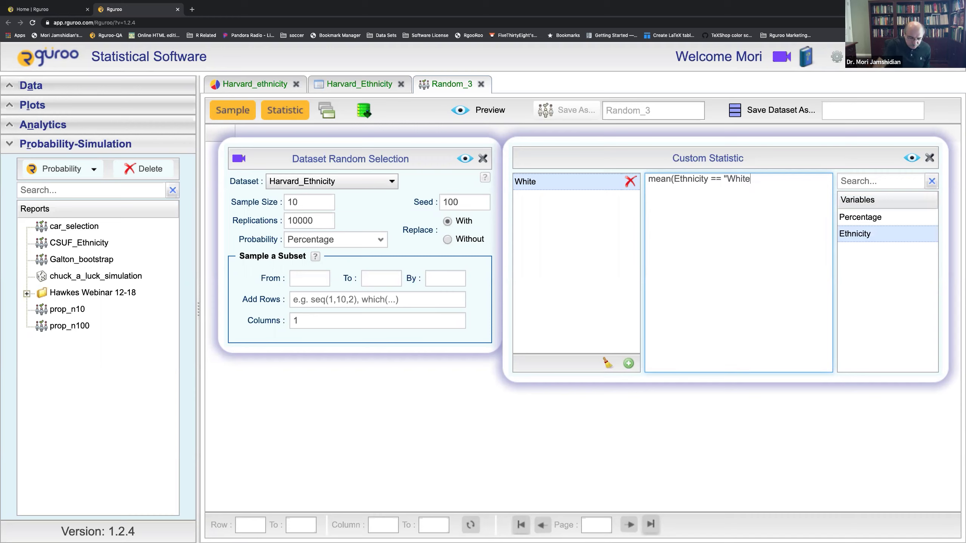
text("))
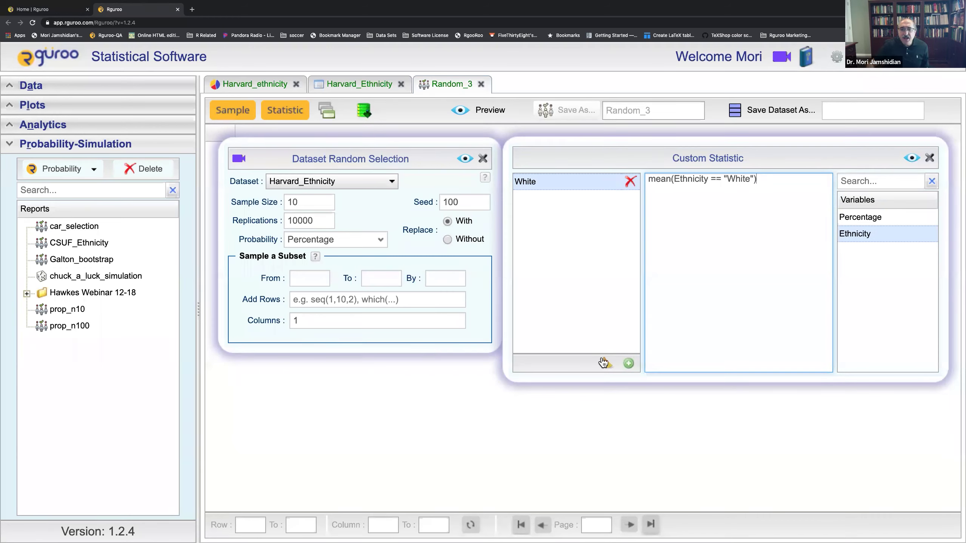
Add a second custom statistic named African_American, defined as mean(Ethnicity == "African American")
click(628, 363)
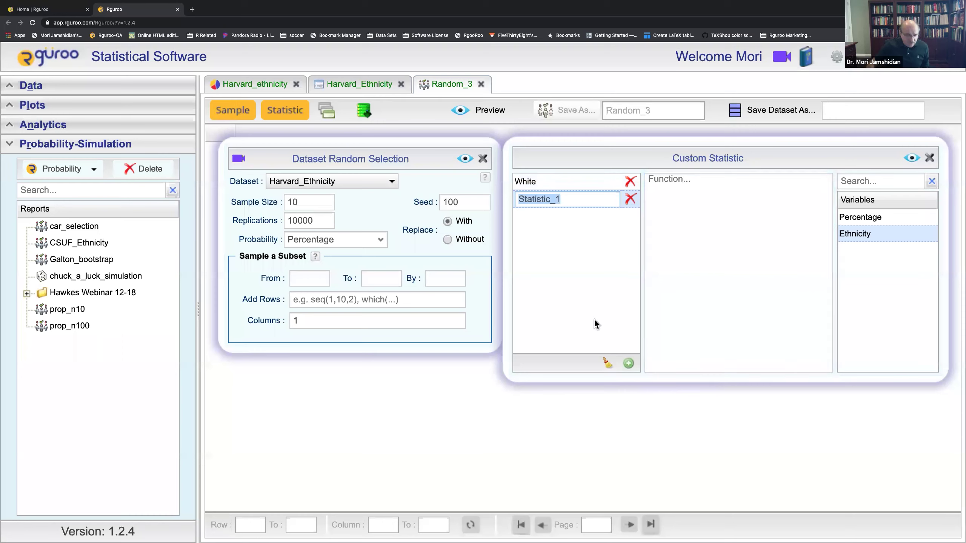
text(African_A)
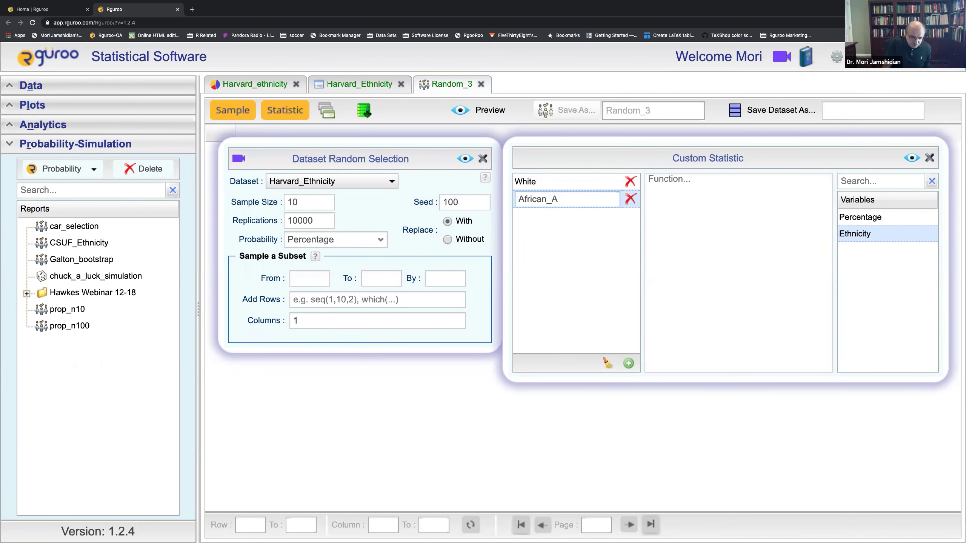
text(merican)
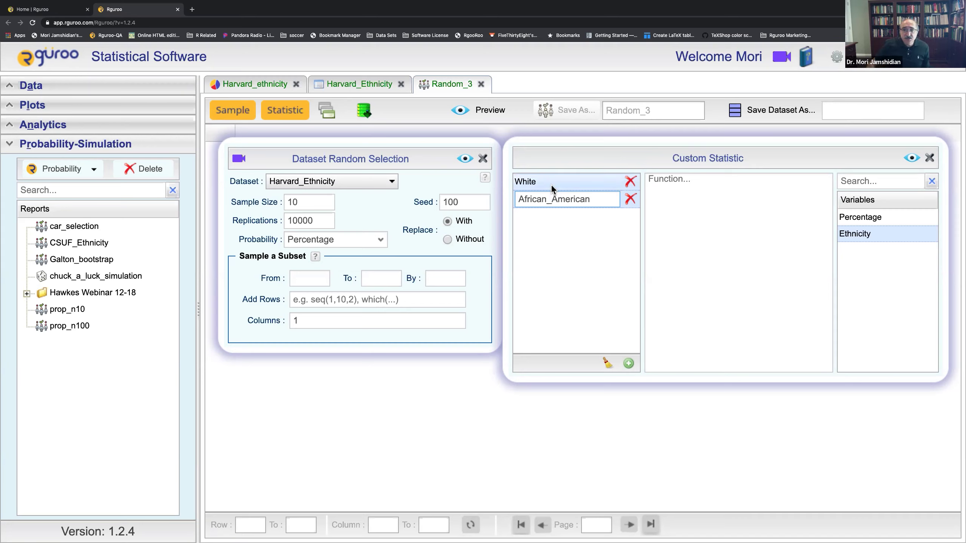
key(Return)
click(676, 180)
text(mean()
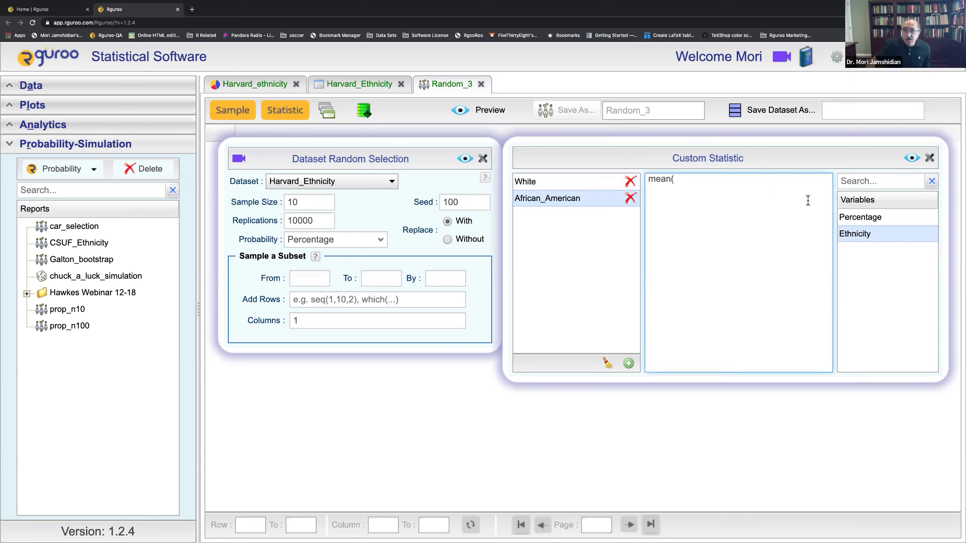
double_click(853, 234)
text(== "Africa)
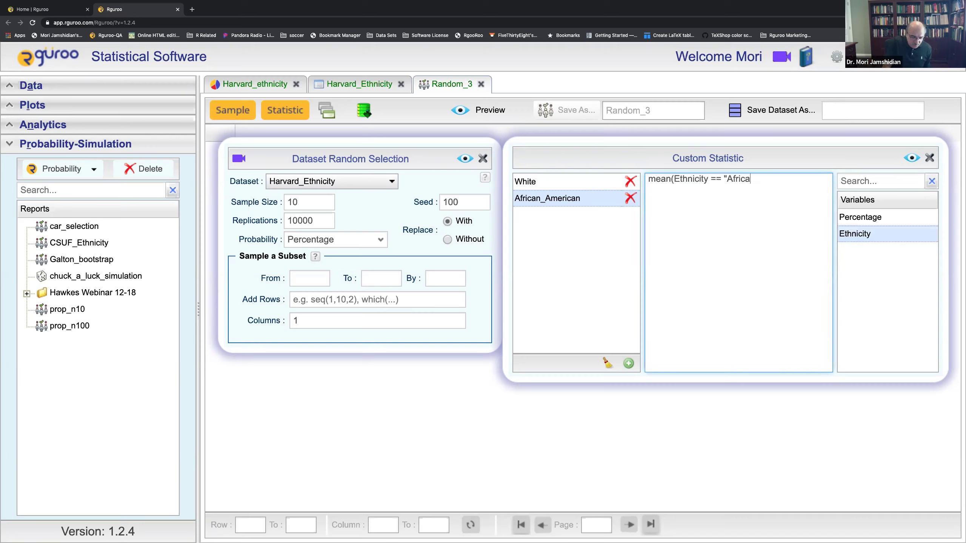
text(n Americam"))
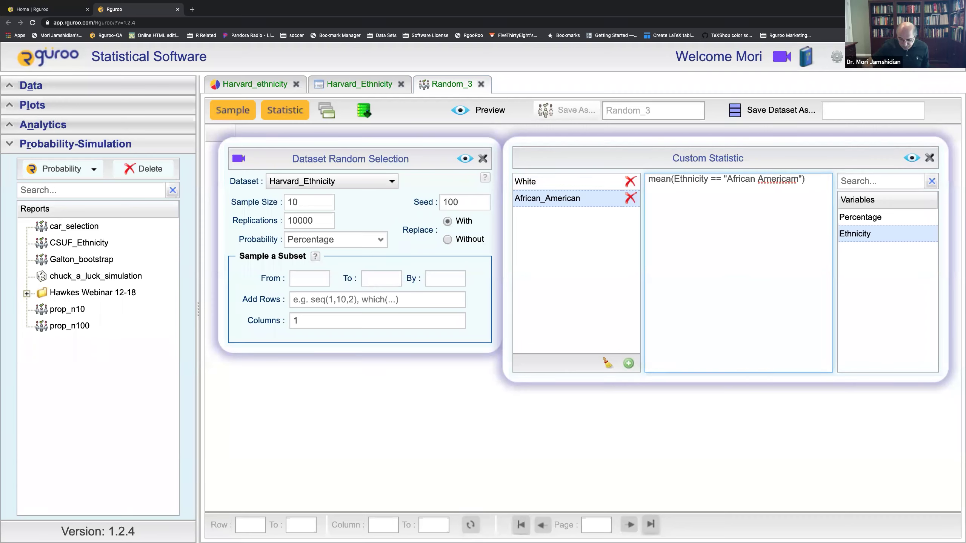
key(BackSpace)
text(n)
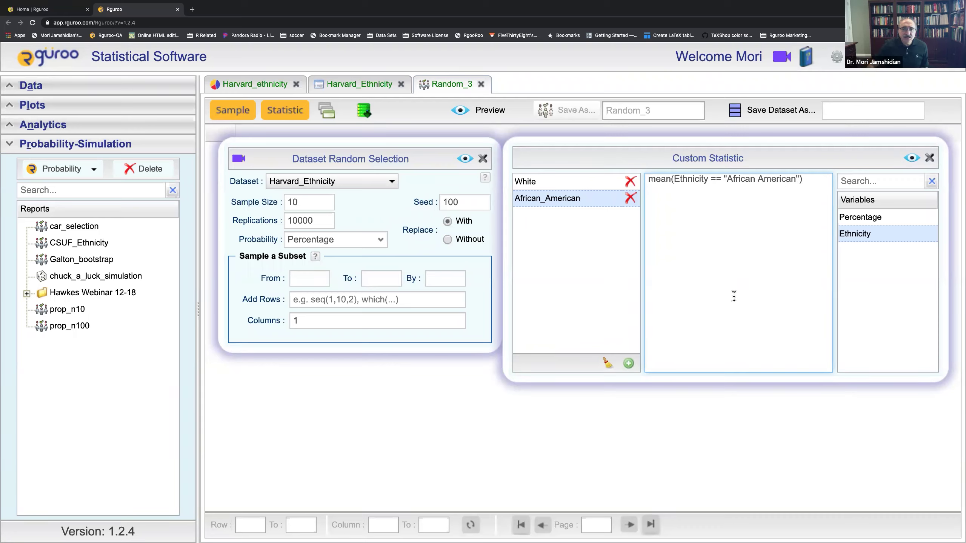
Check the African American category in the Harvard pie chart and dataset, and generate the simulated proportions for samples of 10
click(269, 88)
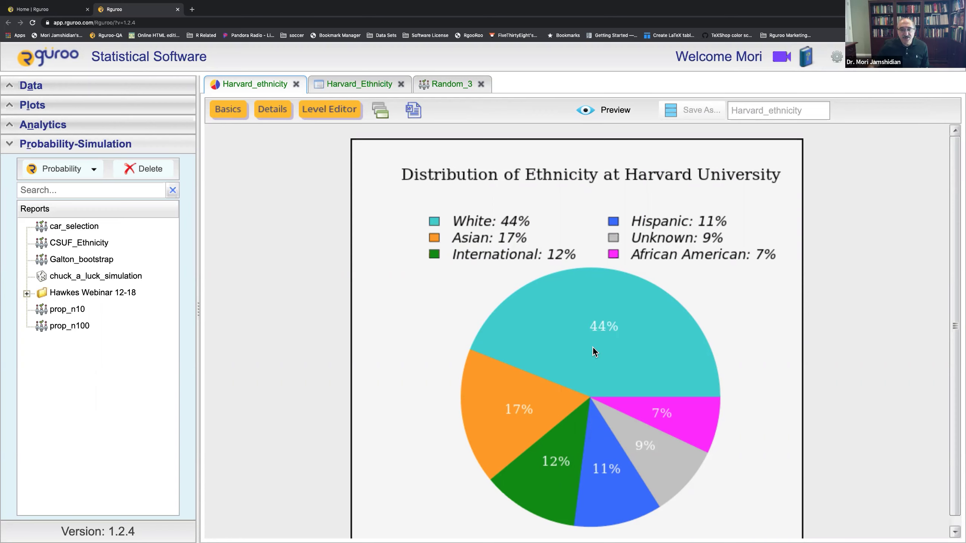
click(437, 87)
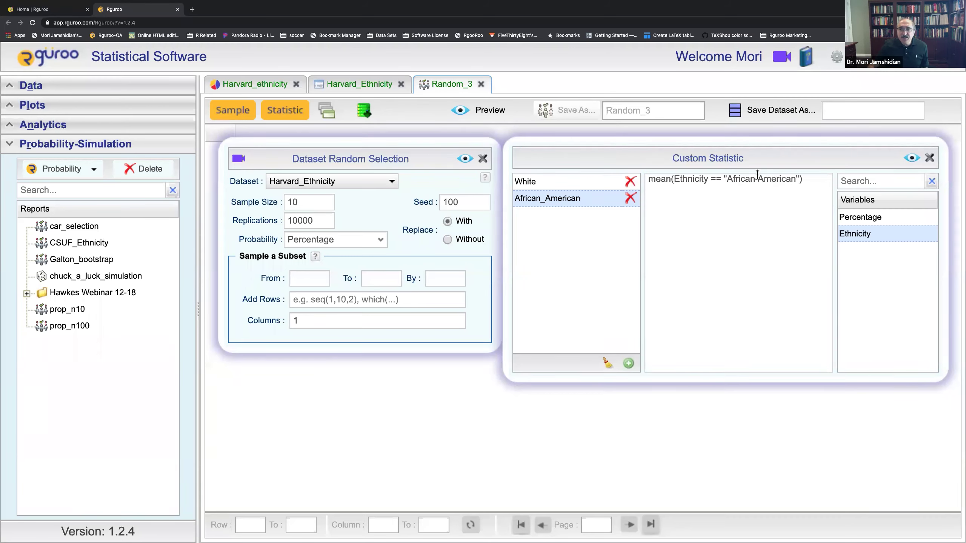
click(353, 85)
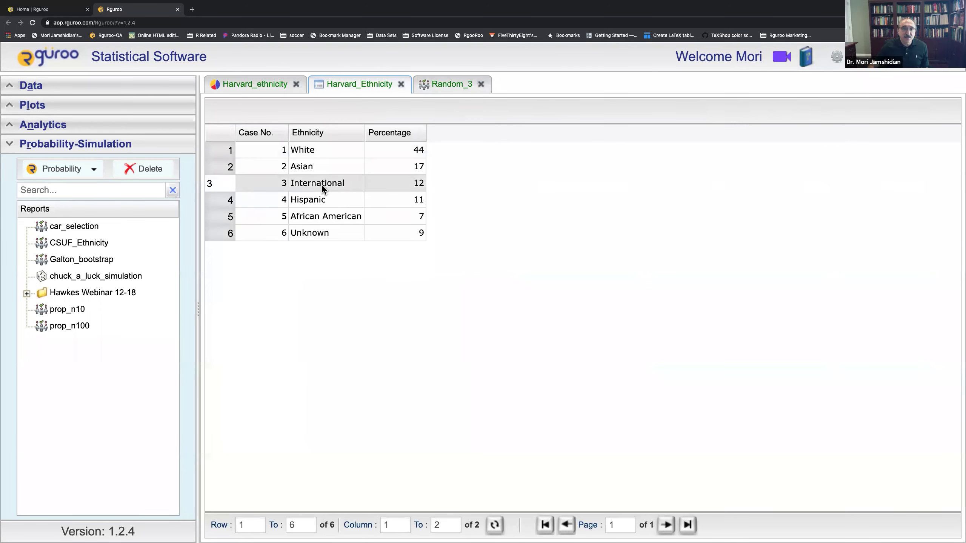
click(443, 84)
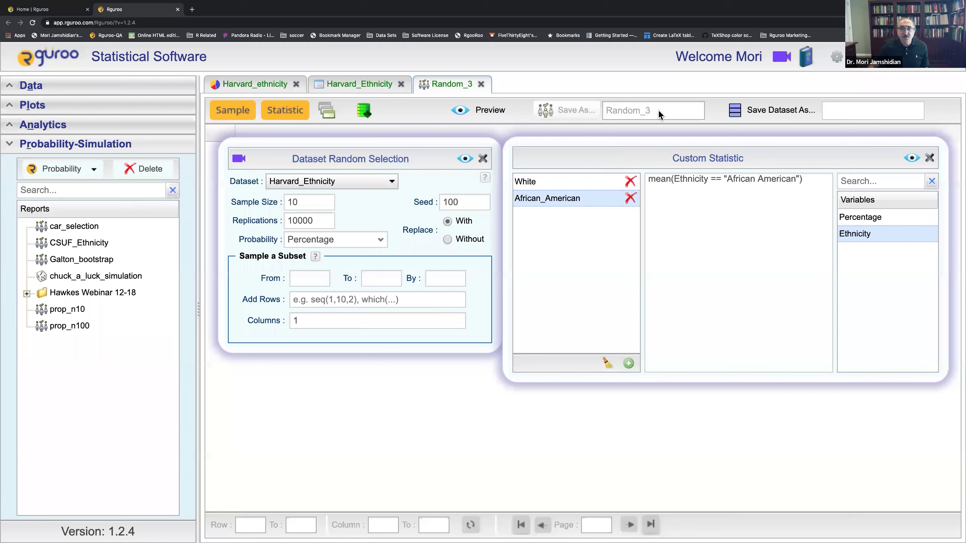
click(912, 159)
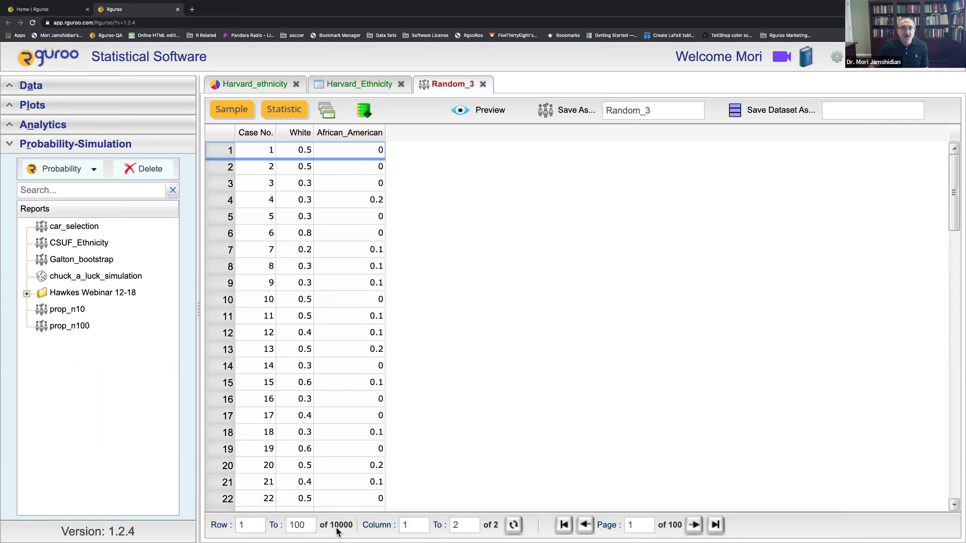
Save both the simulated dataset and the random selection report under the name prop_n10_rep_10k
click(659, 112)
double_click(659, 113)
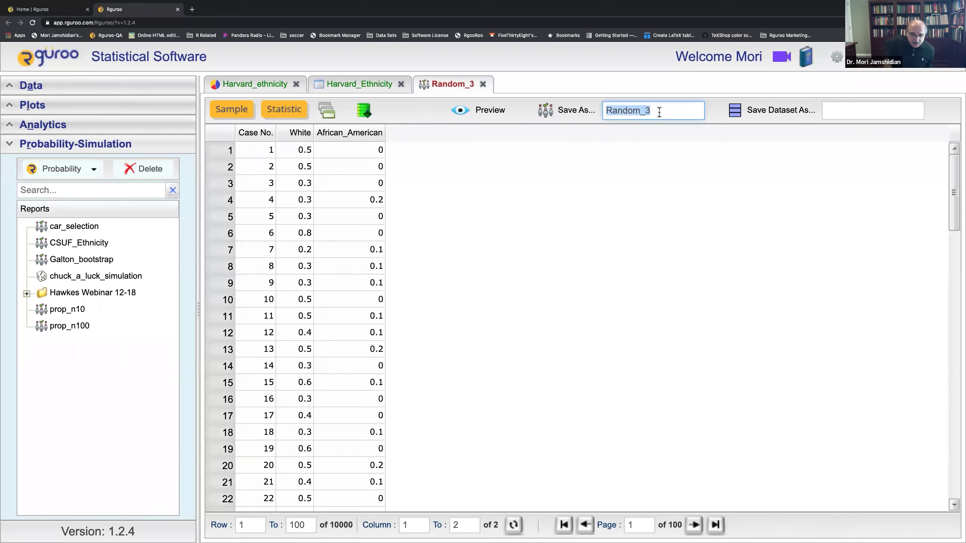
text(prop)
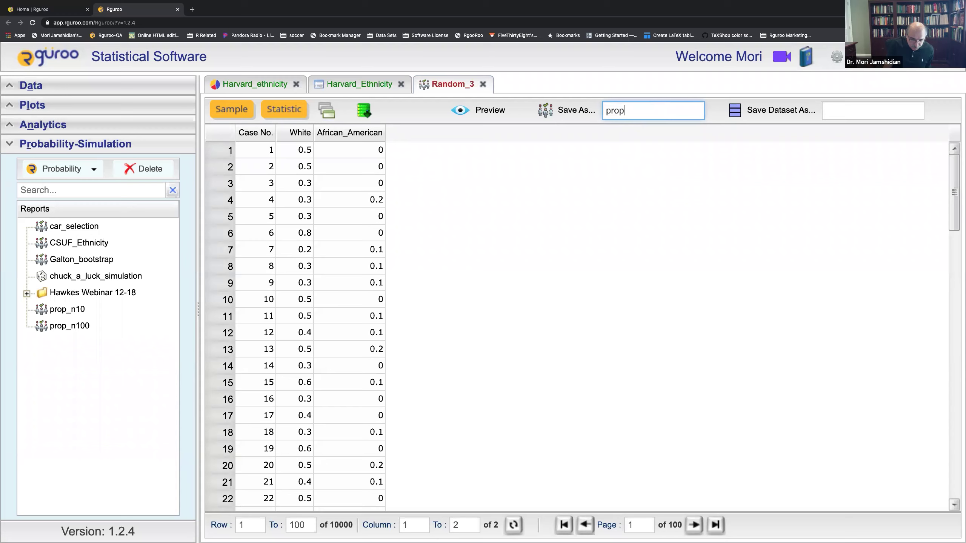
text(_n10_rep_10k)
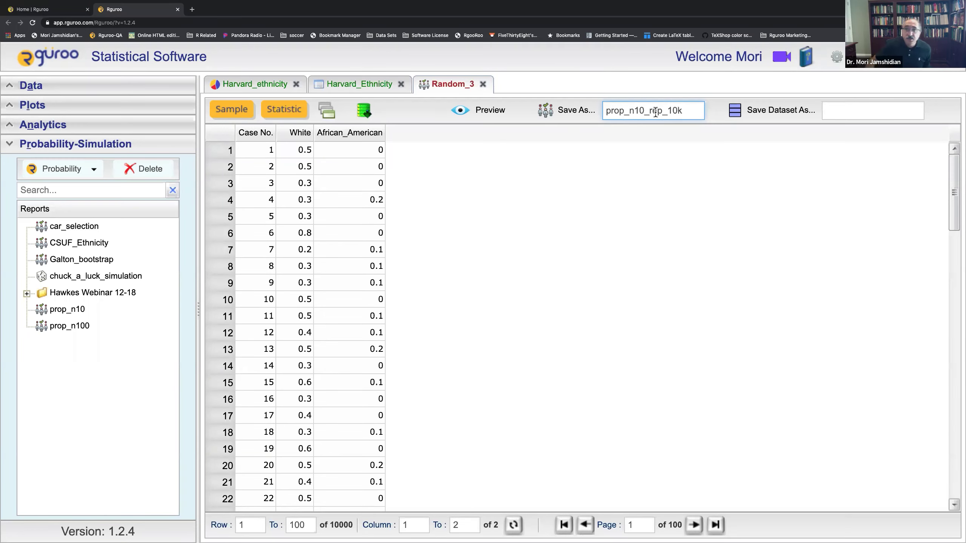
double_click(659, 109)
key(ctrl+c)
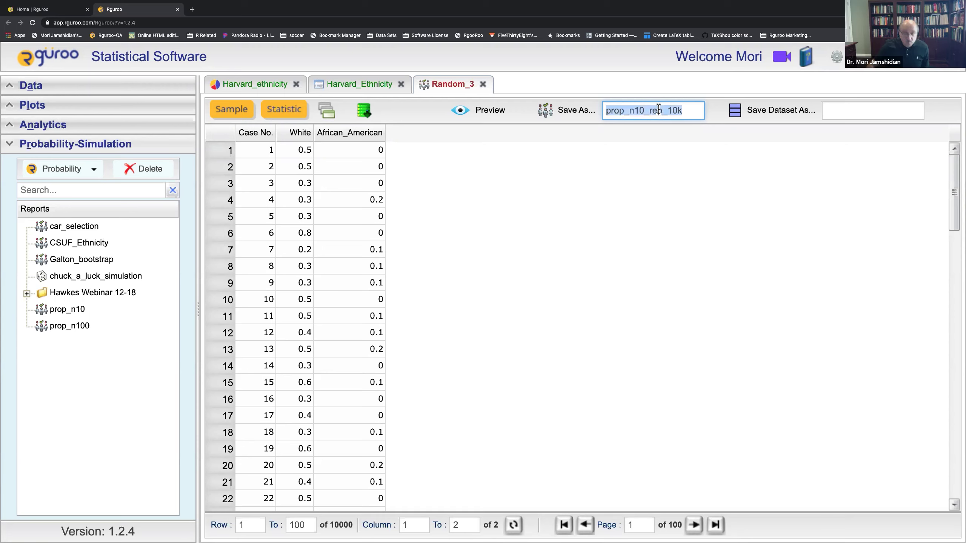
click(872, 108)
key(ctrl+v)
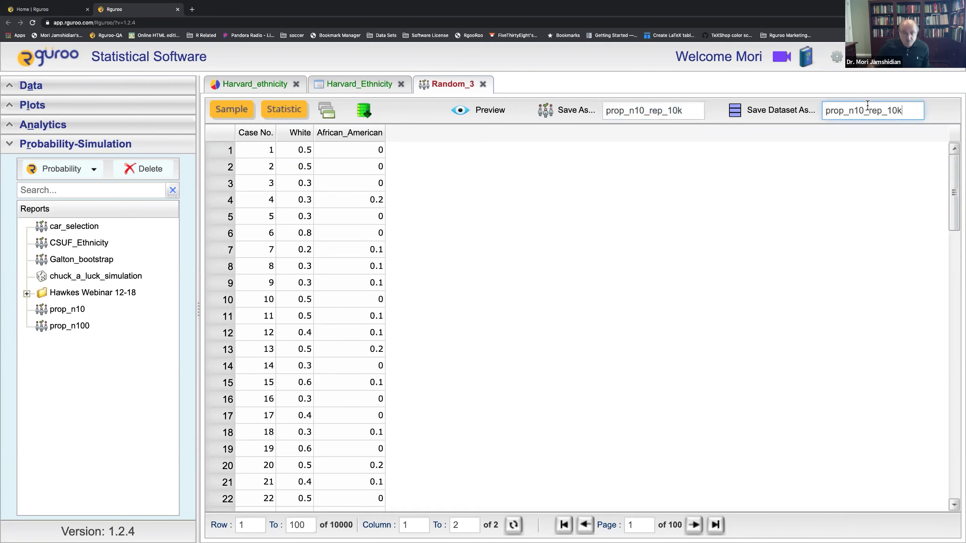
click(791, 115)
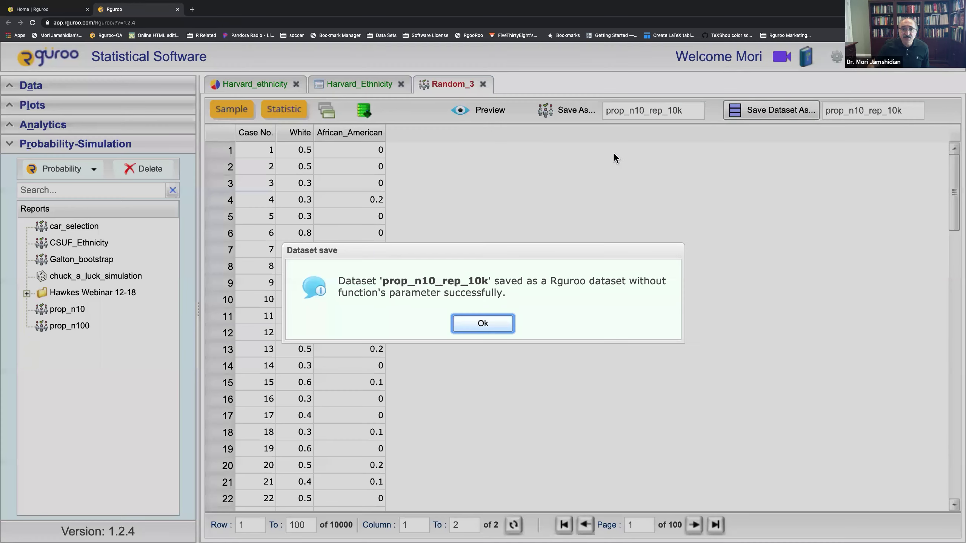
click(488, 323)
click(567, 112)
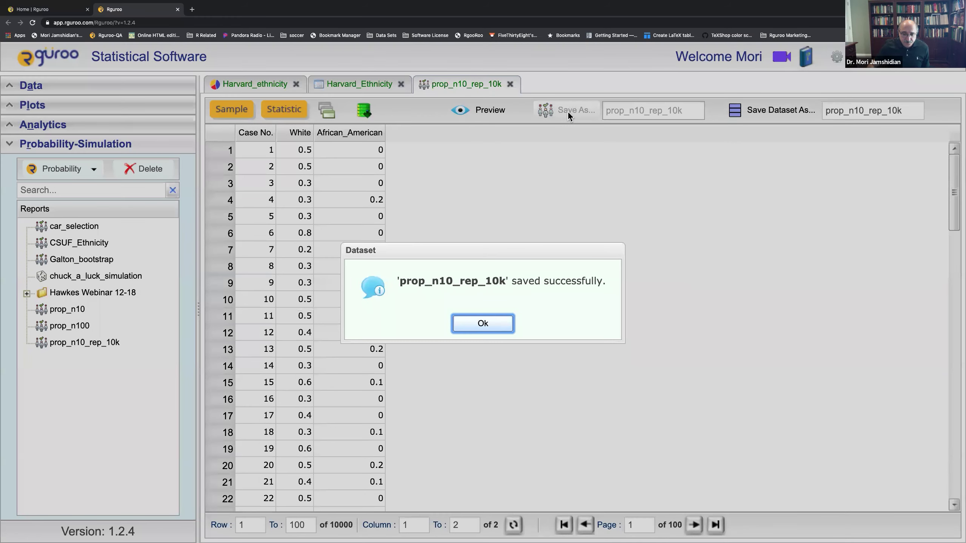
click(484, 323)
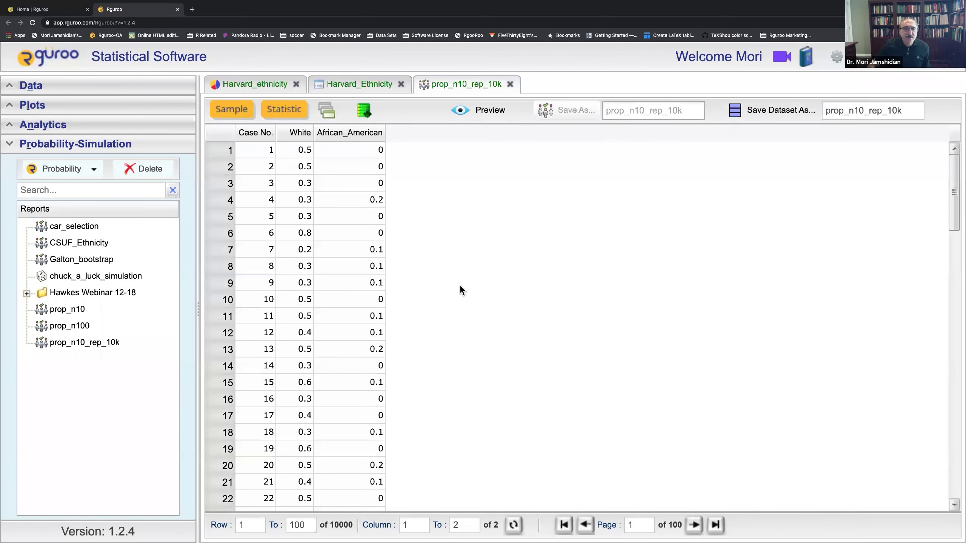
Set the sample size to 100 and regenerate the simulated White and African_American proportions
click(231, 110)
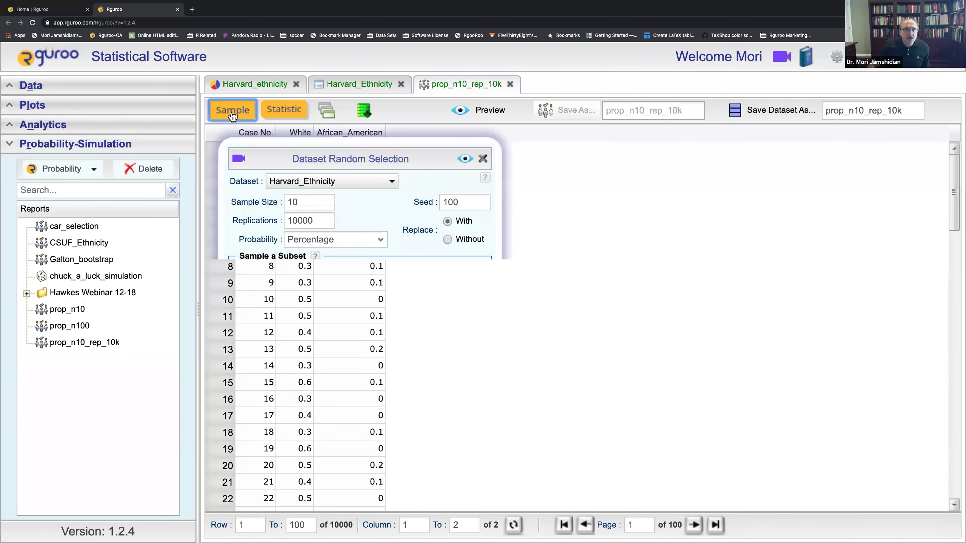
click(311, 199)
text(0)
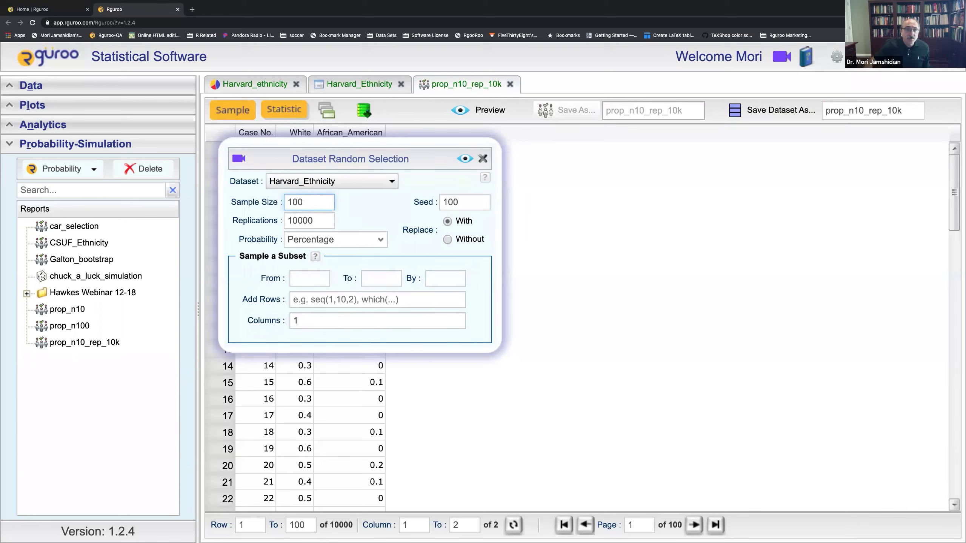
click(464, 160)
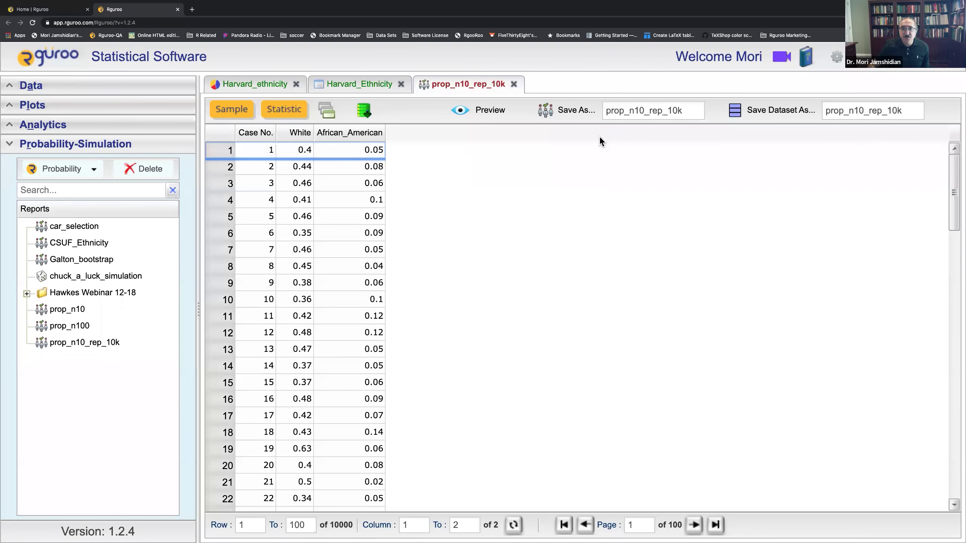
Save both the sample-size-100 random selection report and its dataset under the name prop_n100_rep_10k, and close the report
click(645, 110)
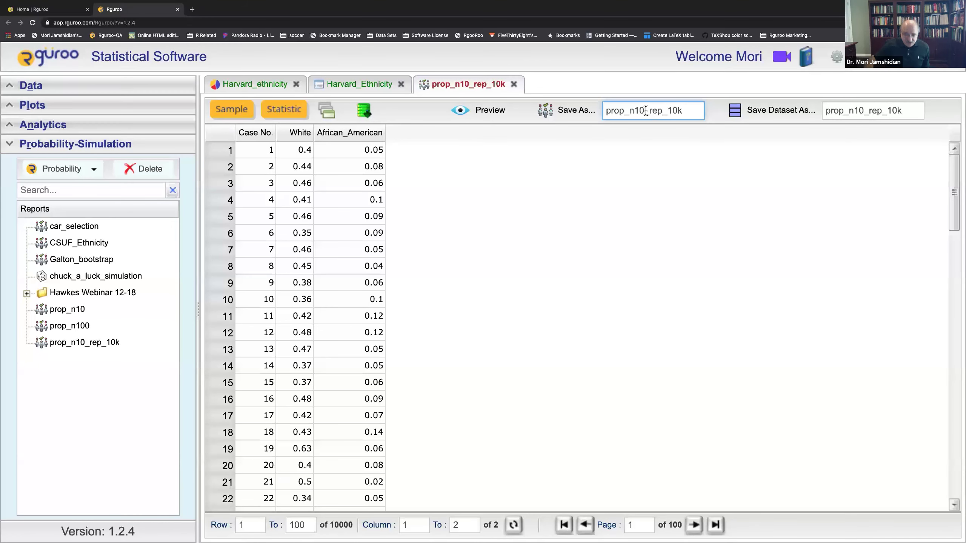
text(0)
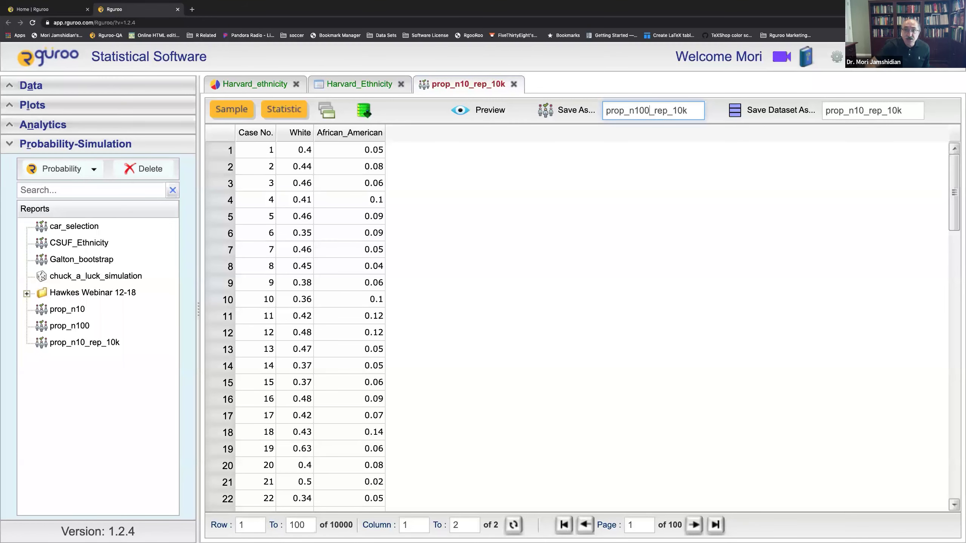
click(569, 112)
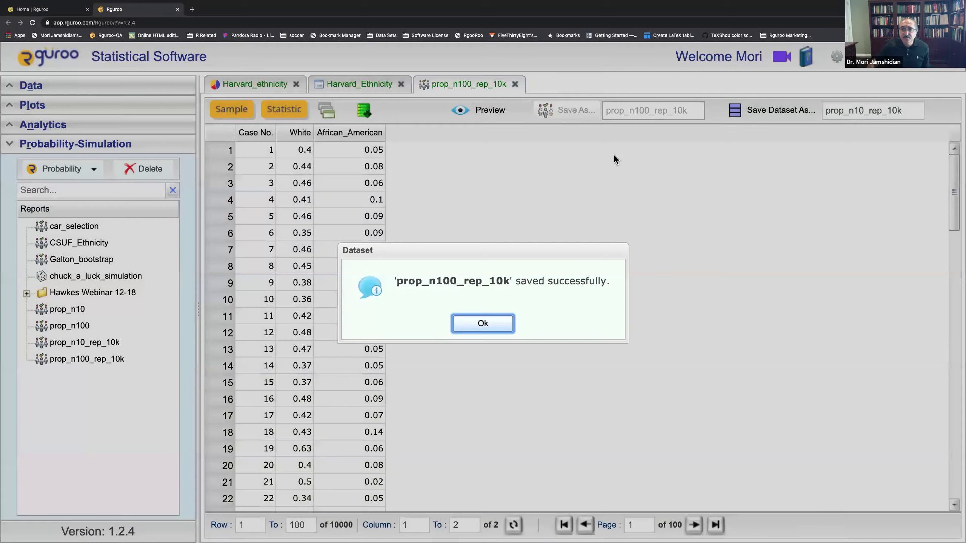
click(493, 323)
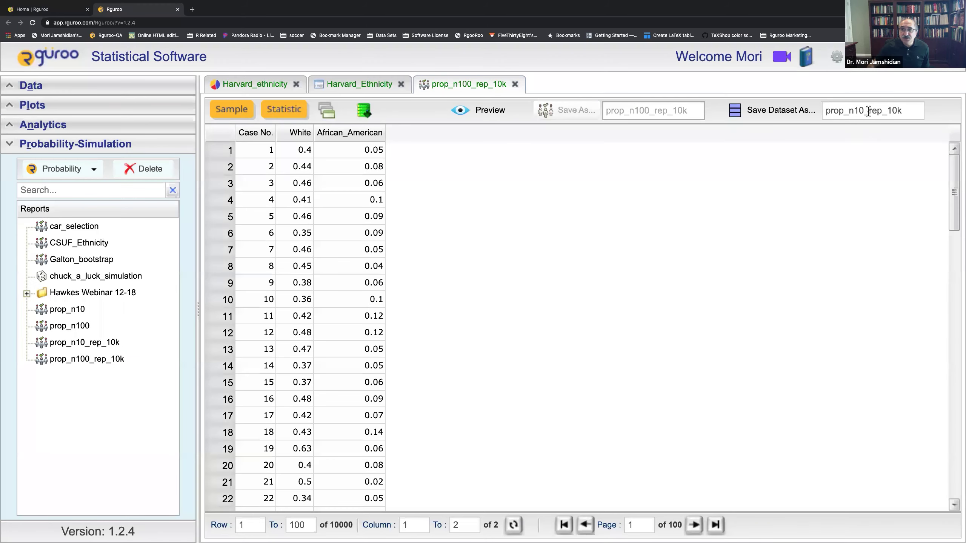
click(868, 111)
text(0)
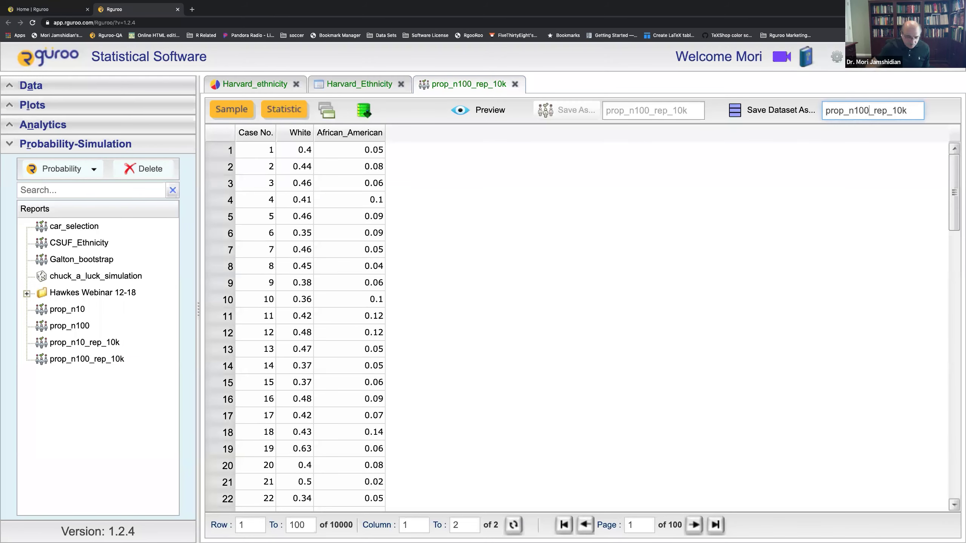
click(782, 110)
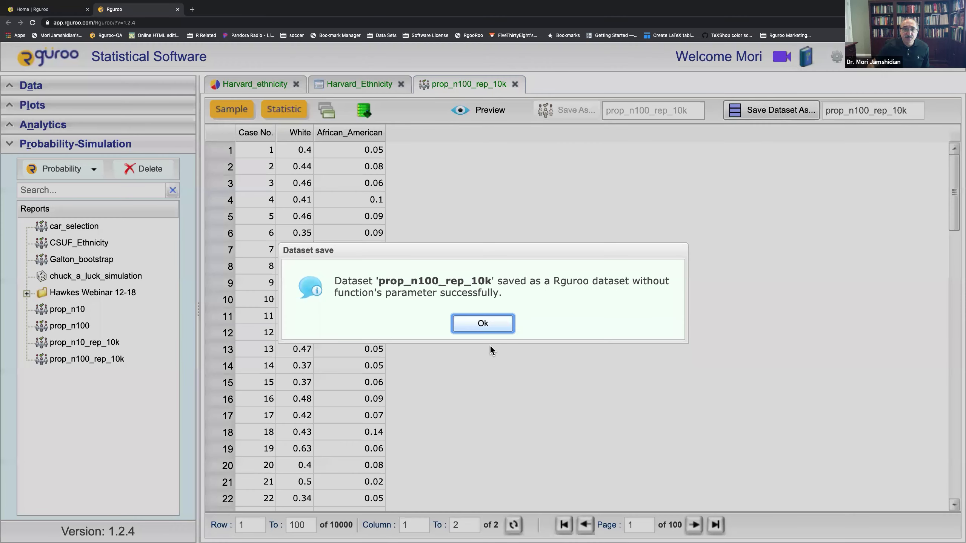
click(482, 324)
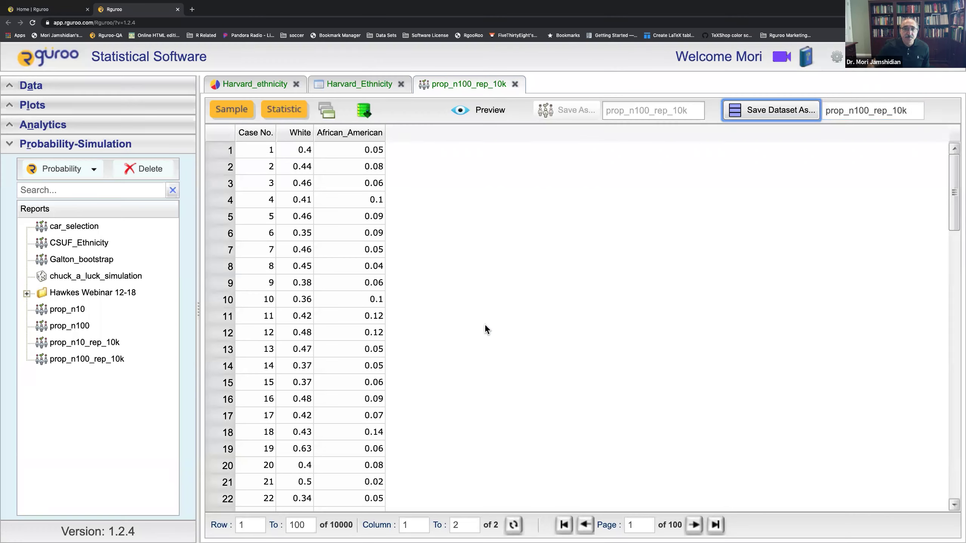
click(515, 84)
Open the saved datasets prop_n10_rep_10k and prop_n100_rep_10k to view their simulated proportions
click(167, 146)
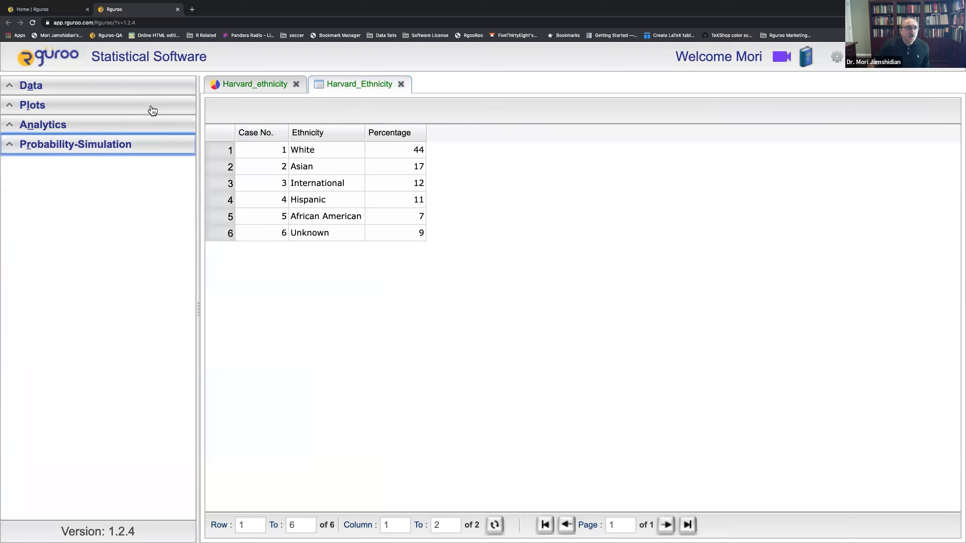
click(152, 86)
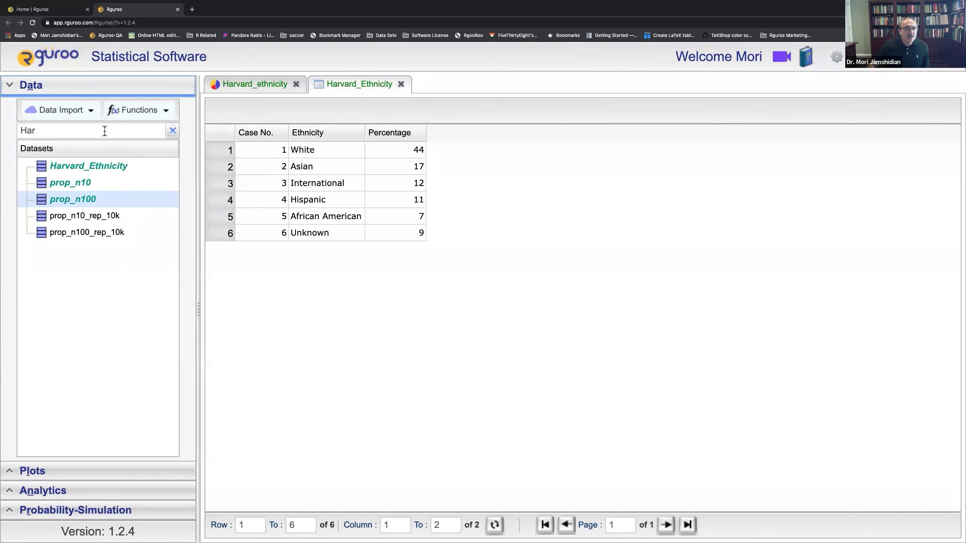
double_click(97, 218)
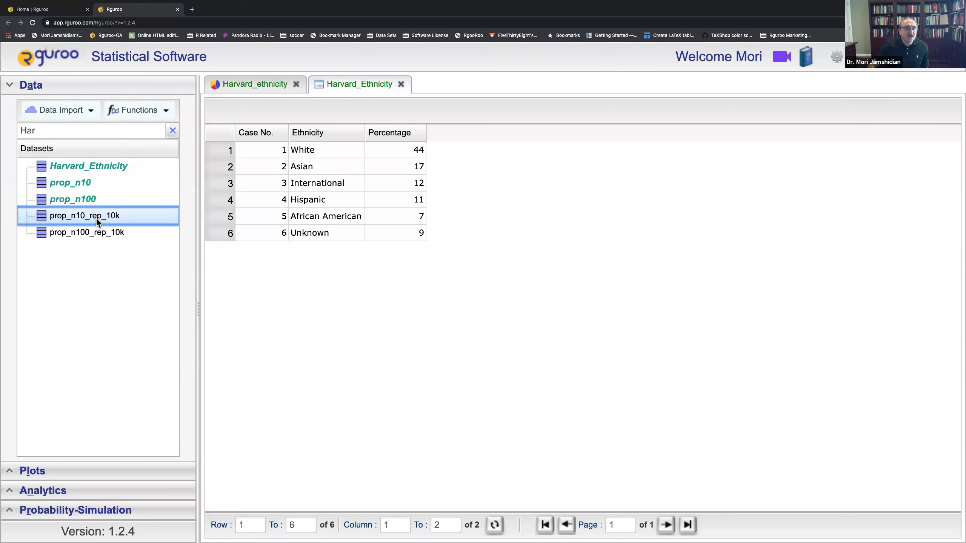
mouse_move(99, 235)
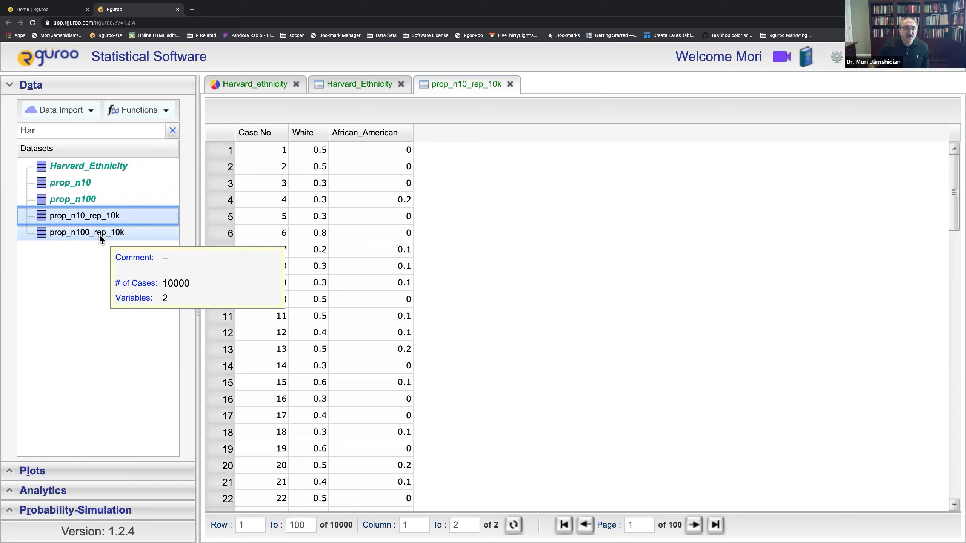
click(99, 235)
double_click(99, 236)
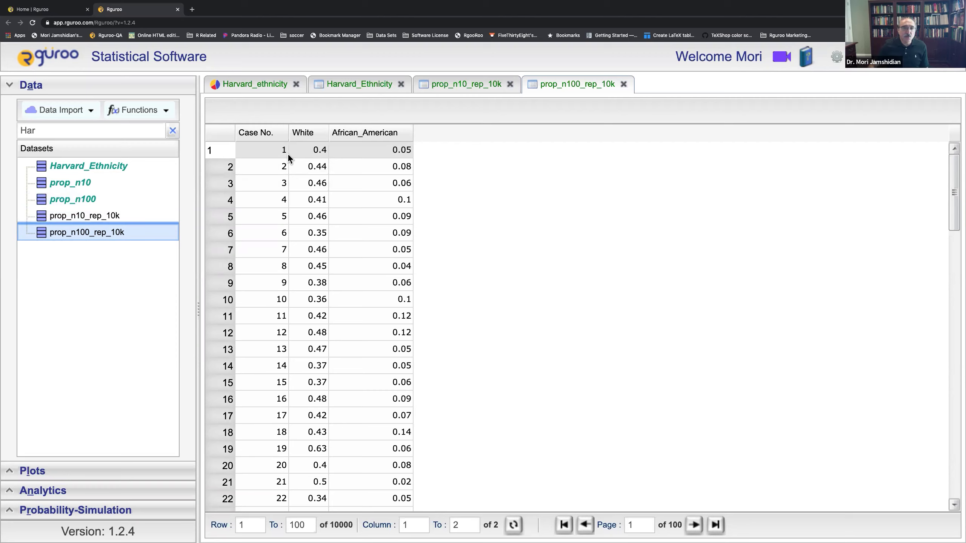
Start a data Transform on the prop_n10_rep_10k dataset and add a new variable named cases
click(166, 111)
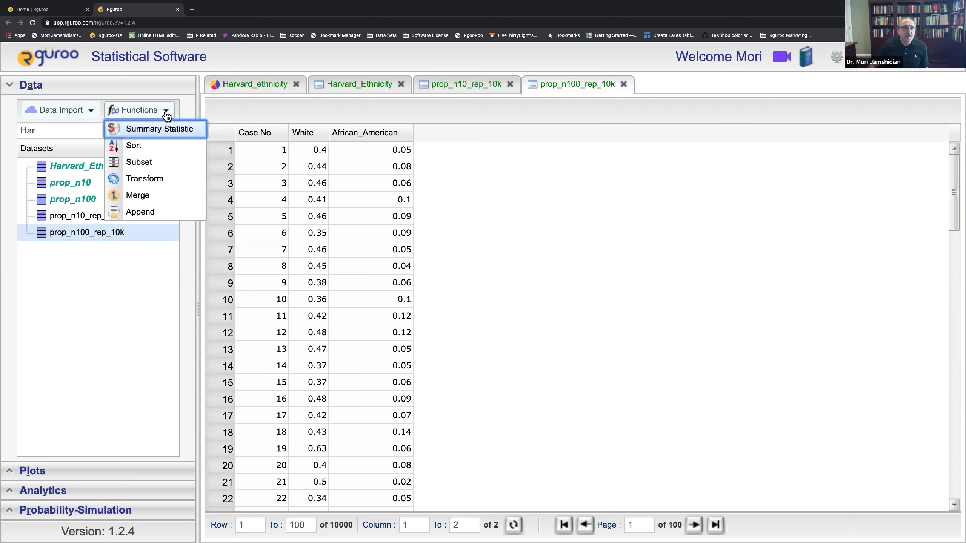
click(161, 180)
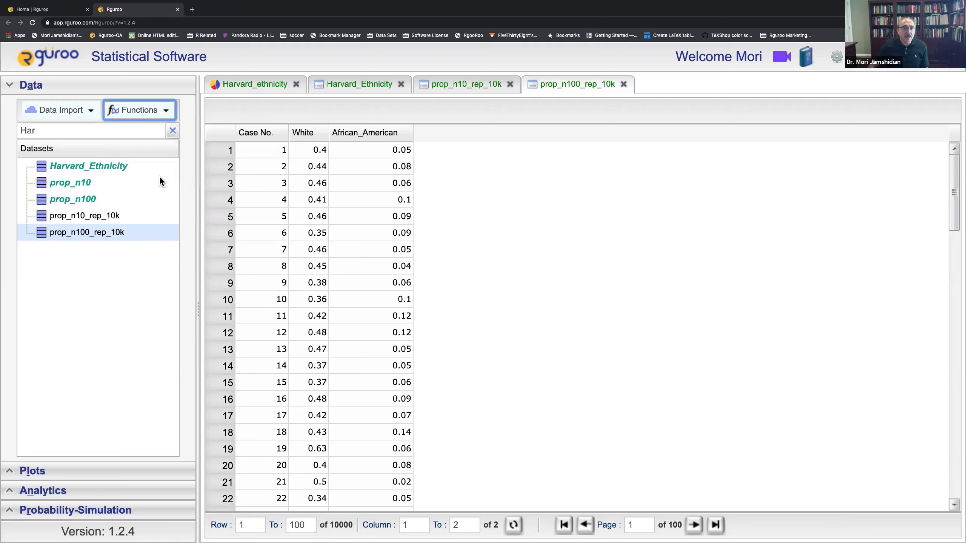
click(417, 184)
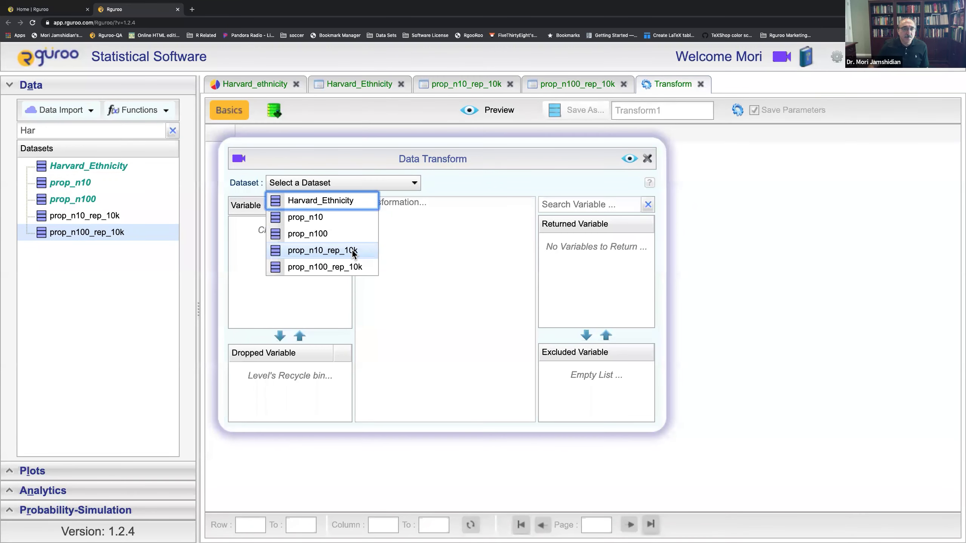
click(353, 251)
click(342, 208)
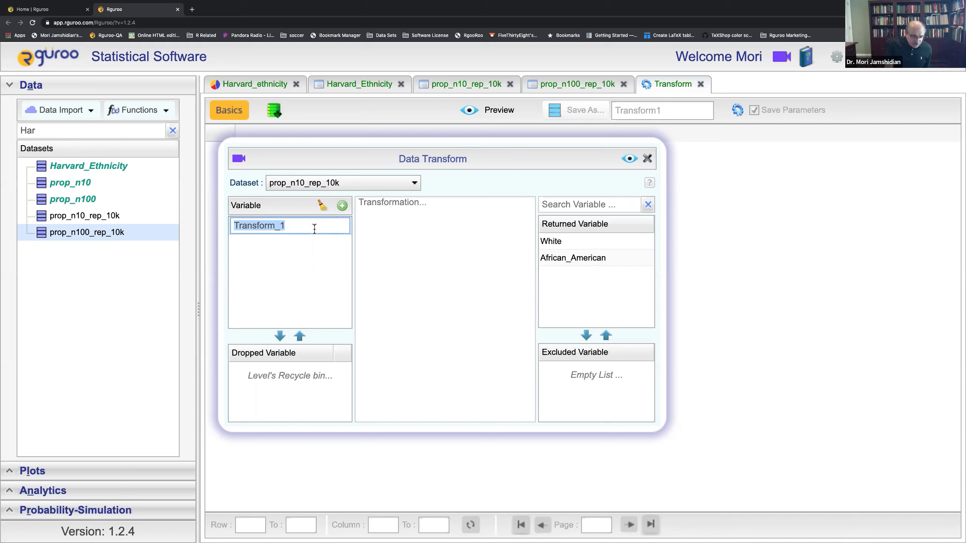
text(cases)
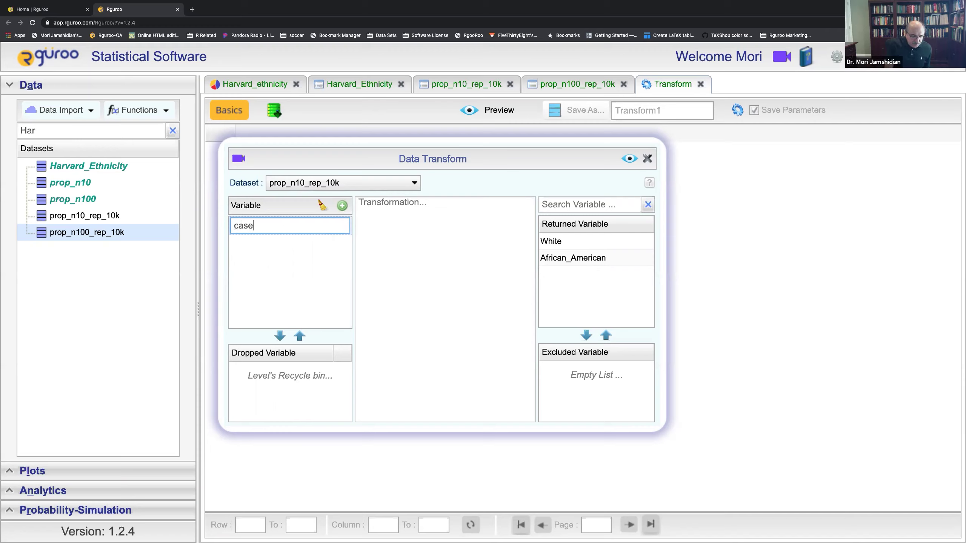
key(Return)
Define the cases variable as c(1:10000) and save the previewed dataset as Transform1
click(386, 202)
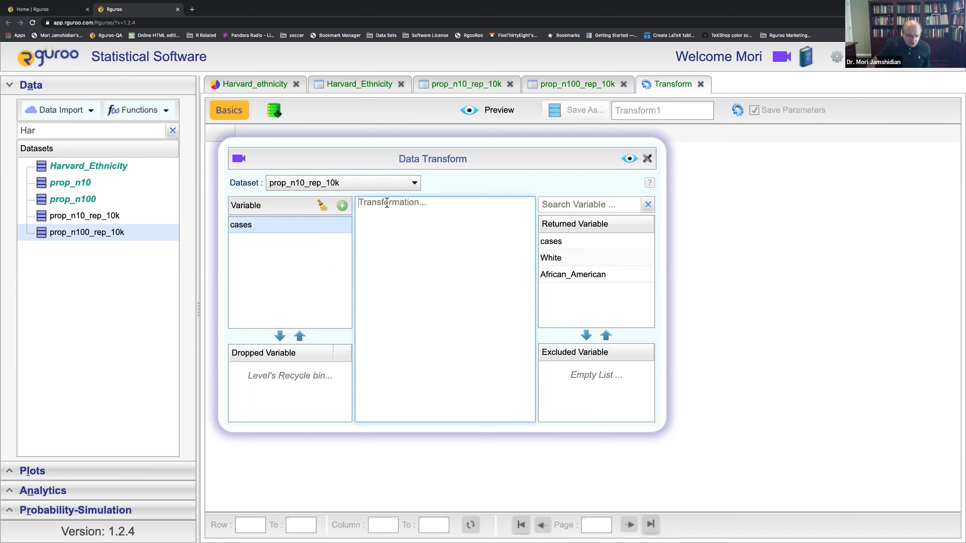
text(c)
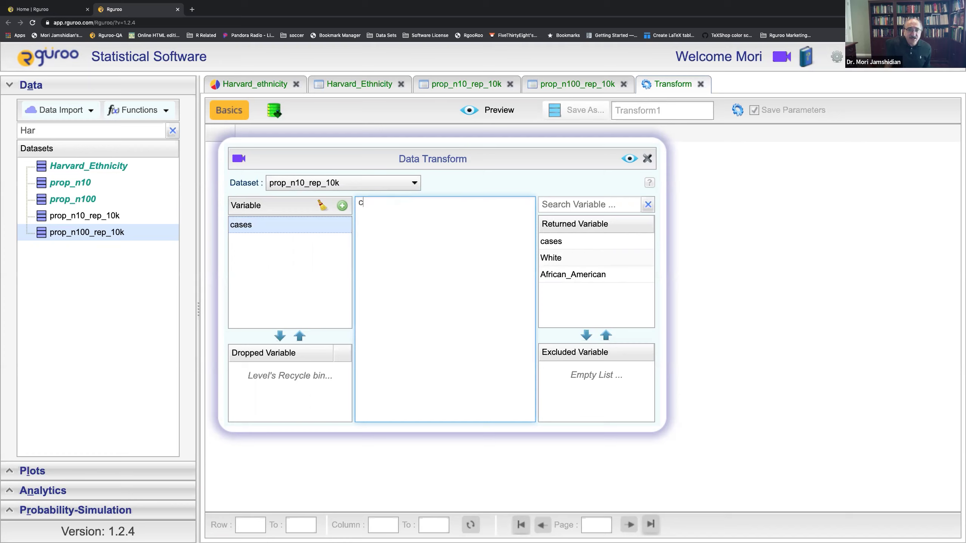
text((1)
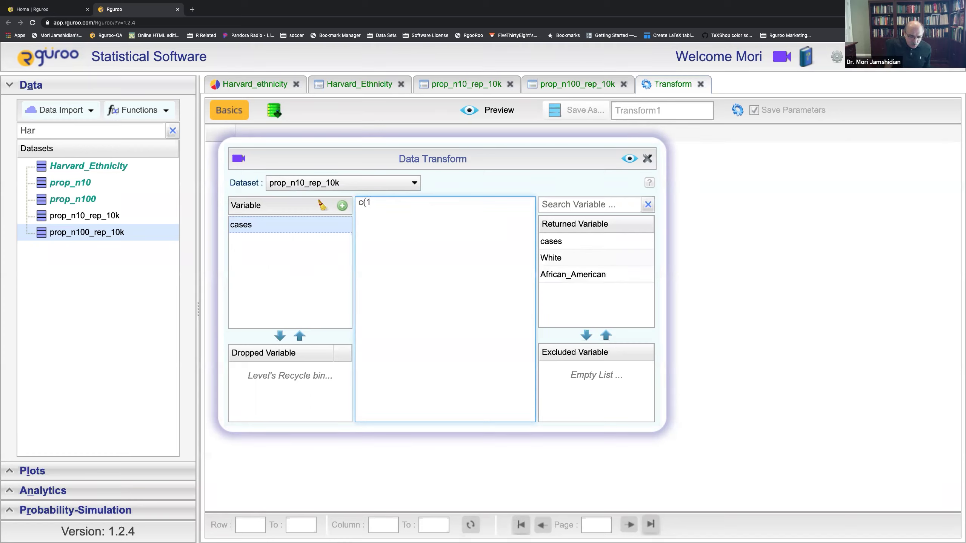
text(:10000)
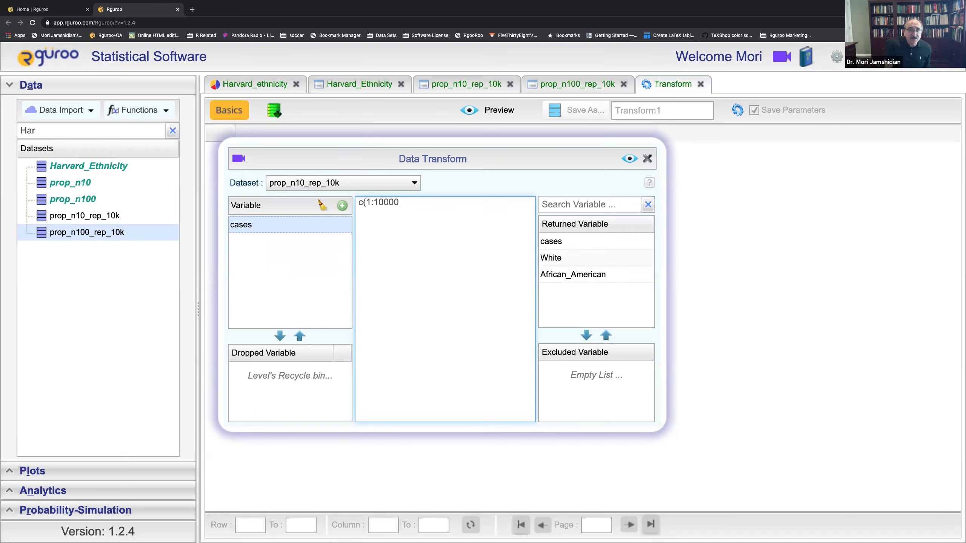
text())
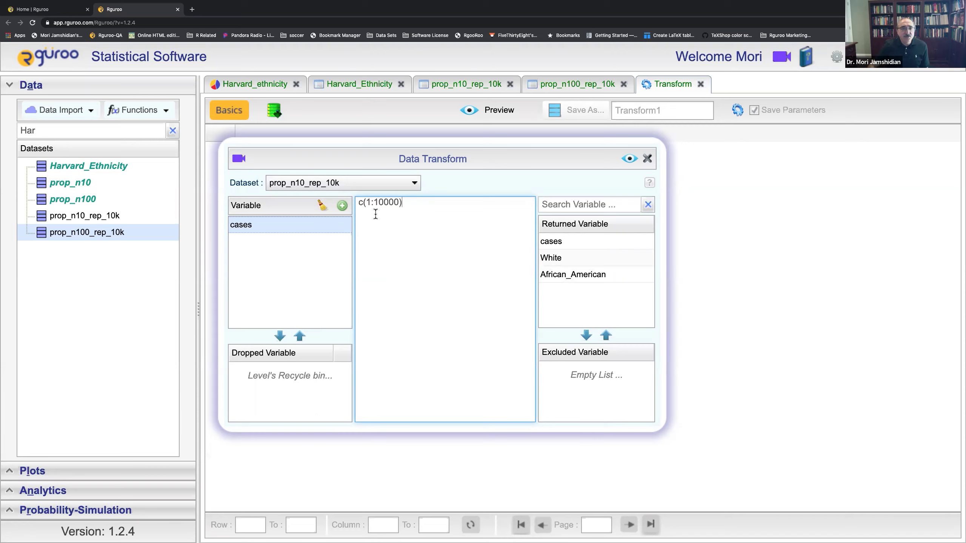
click(624, 159)
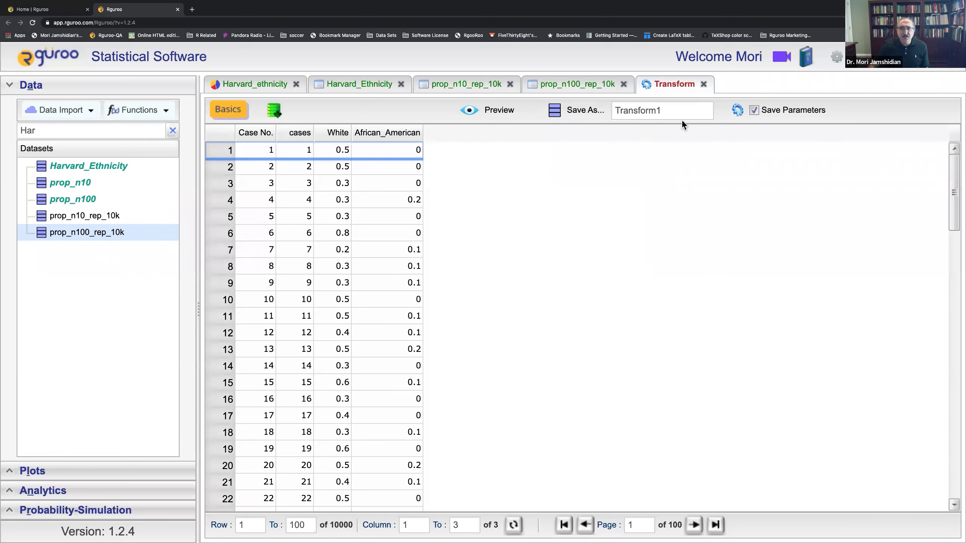
click(571, 111)
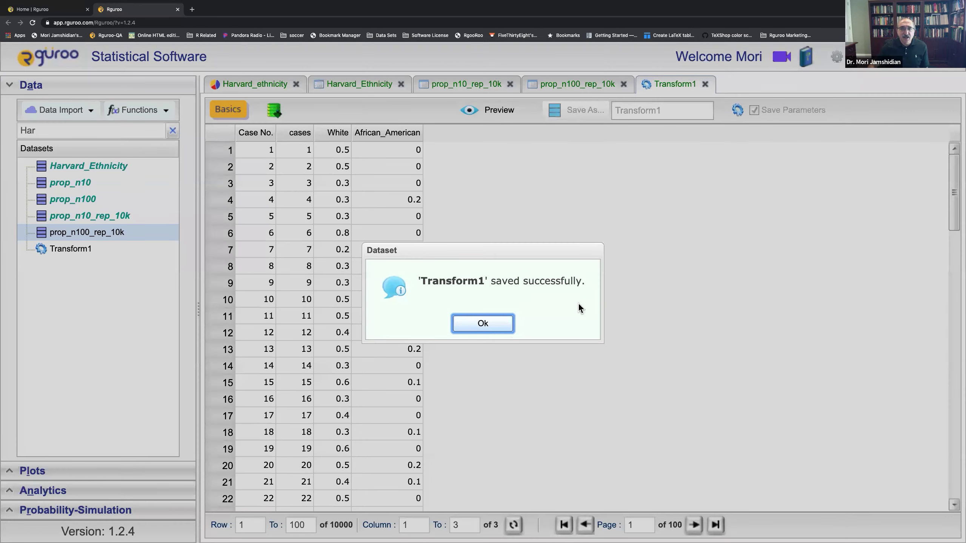
click(489, 326)
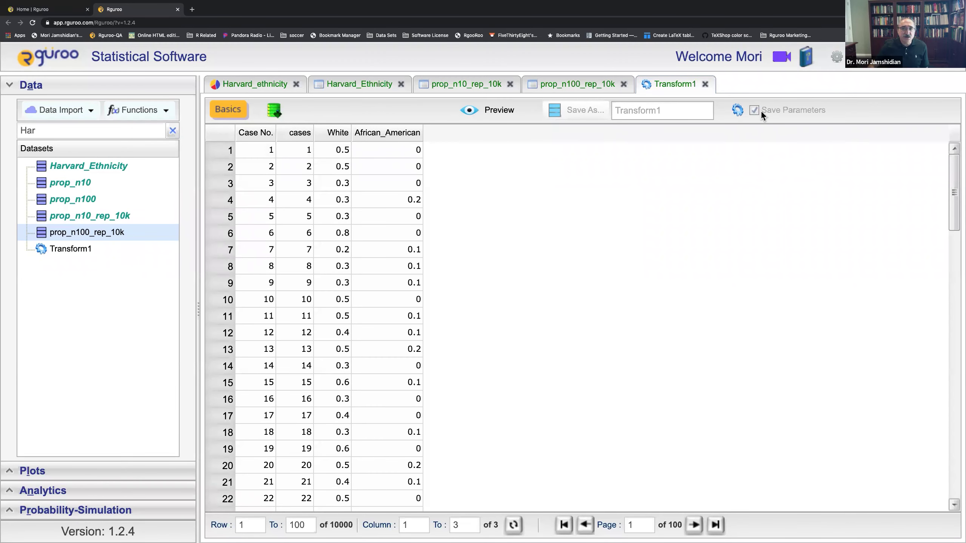
Switch the transform's source dataset to prop_n100_rep_10k and add a new variable named cases
click(226, 111)
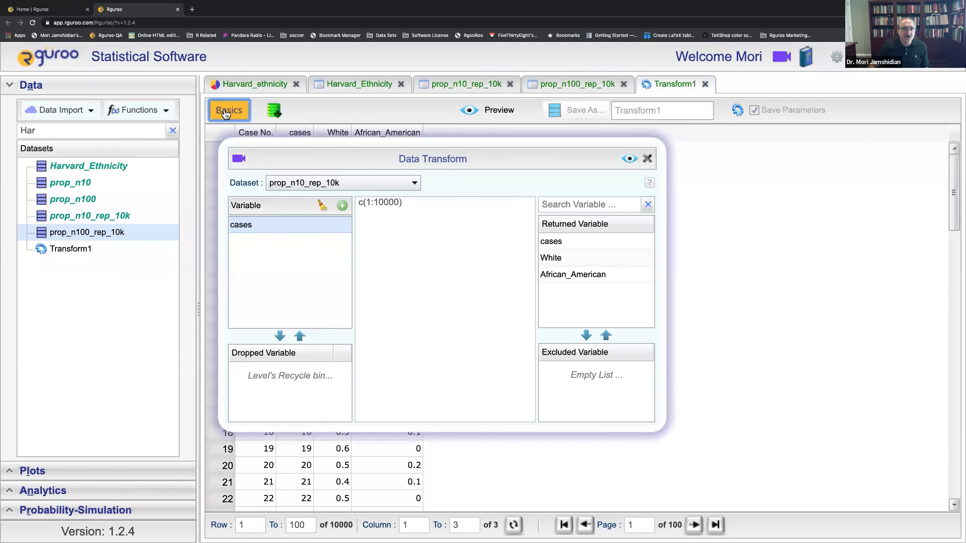
click(414, 184)
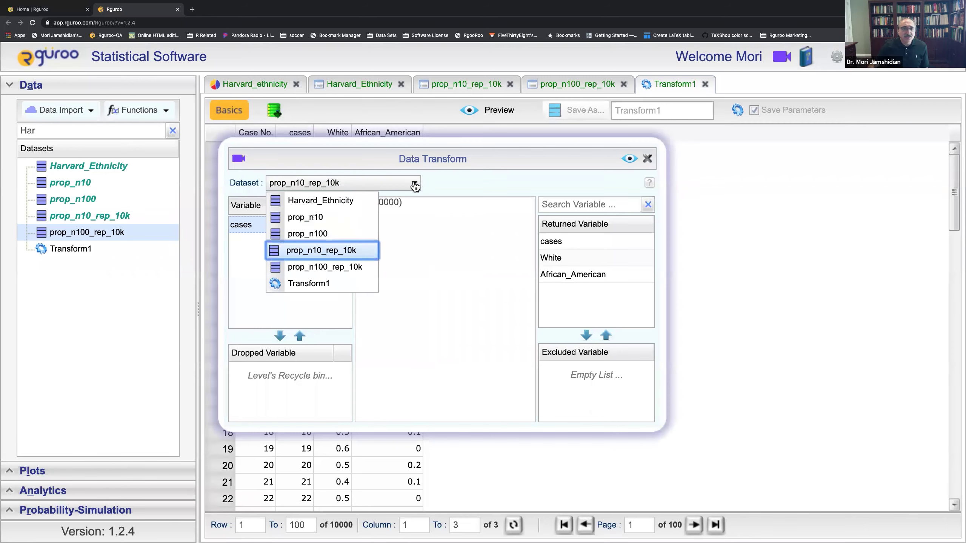
click(358, 268)
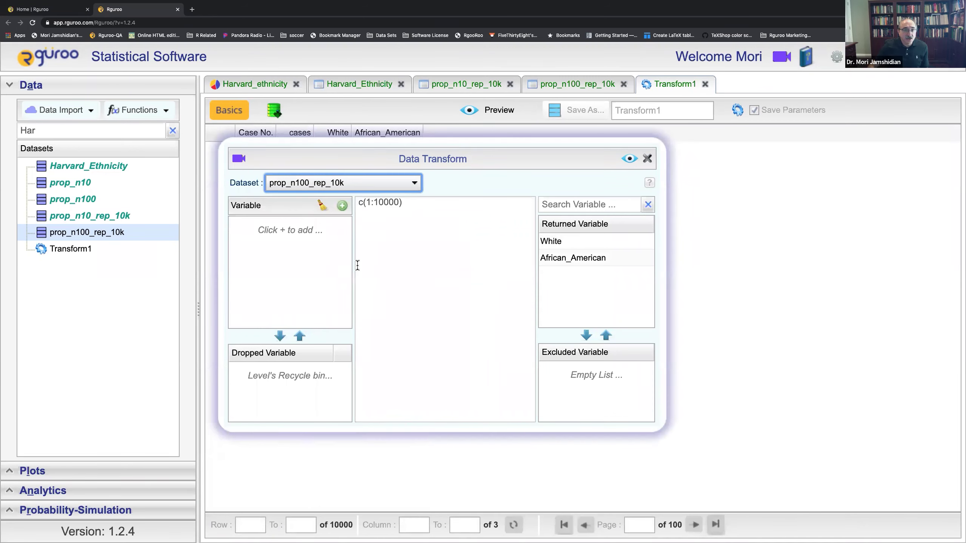
click(342, 205)
text(cases)
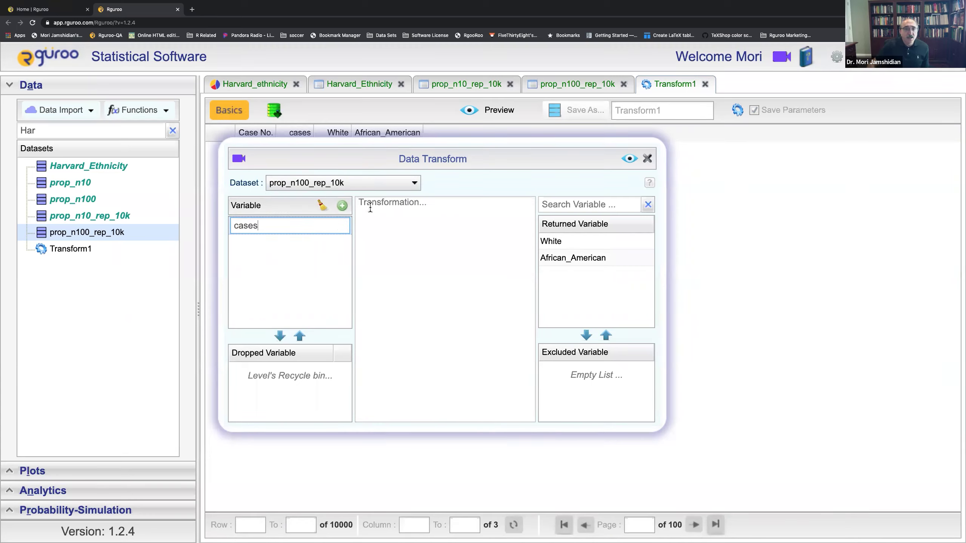
key(Return)
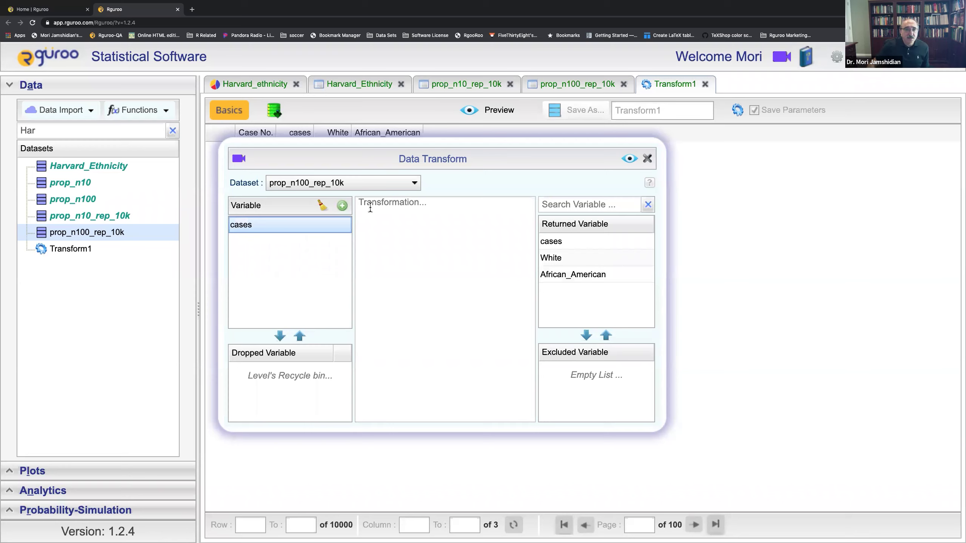
Define the cases variable for prop_n100_rep_10k as c(1:10000) and preview the transformed dataset
click(370, 203)
text(c()
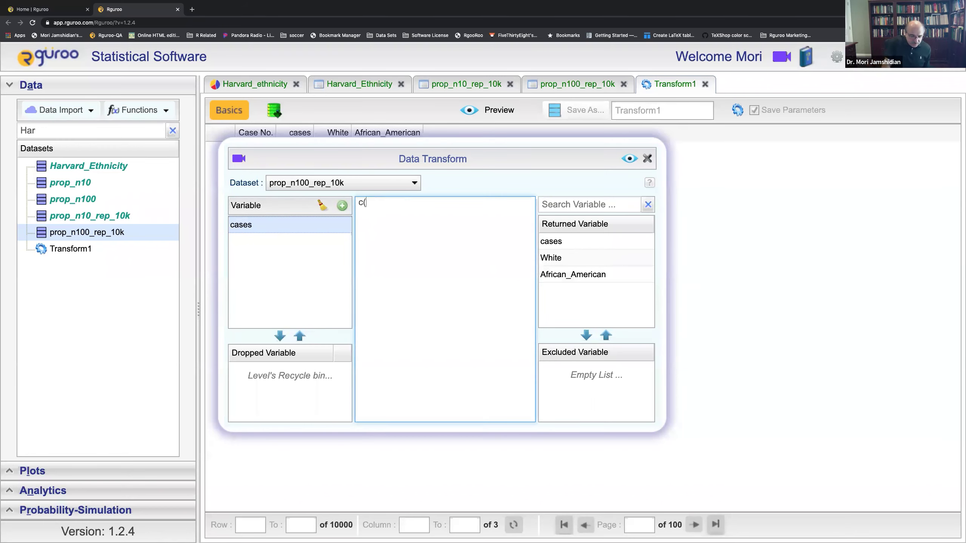
text(1:100)
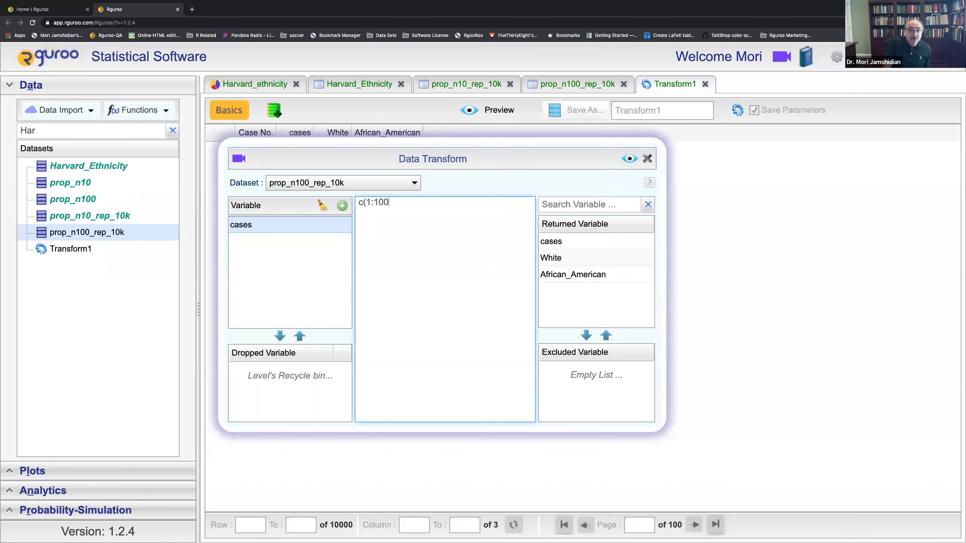
text(00))
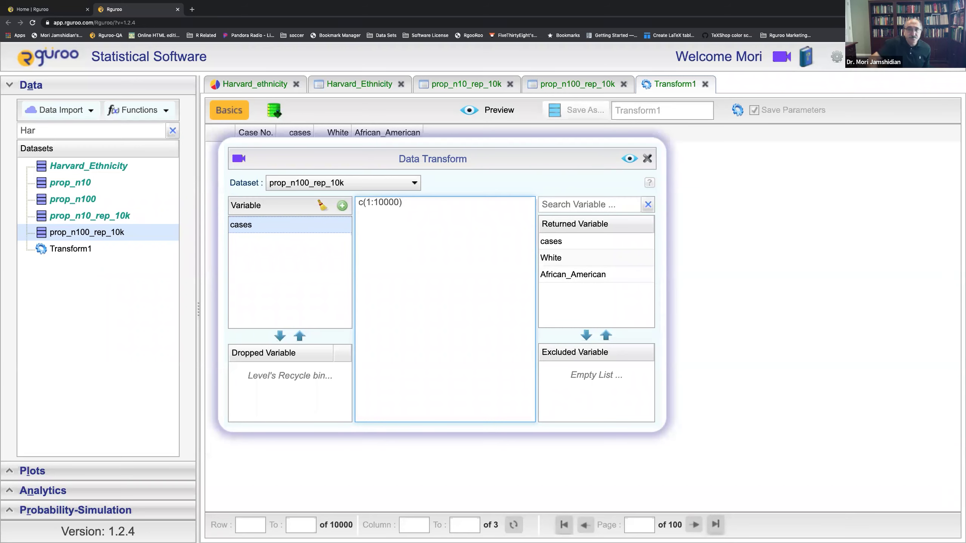
click(626, 159)
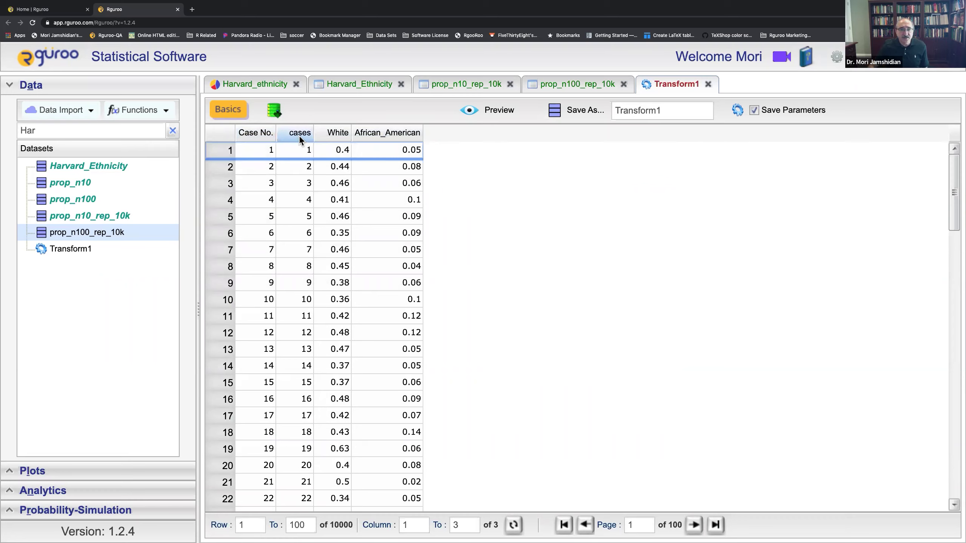
Set the save name of the transformed sample-size-100 dataset to Transform2
click(672, 110)
key(BackSpace)
text(2)
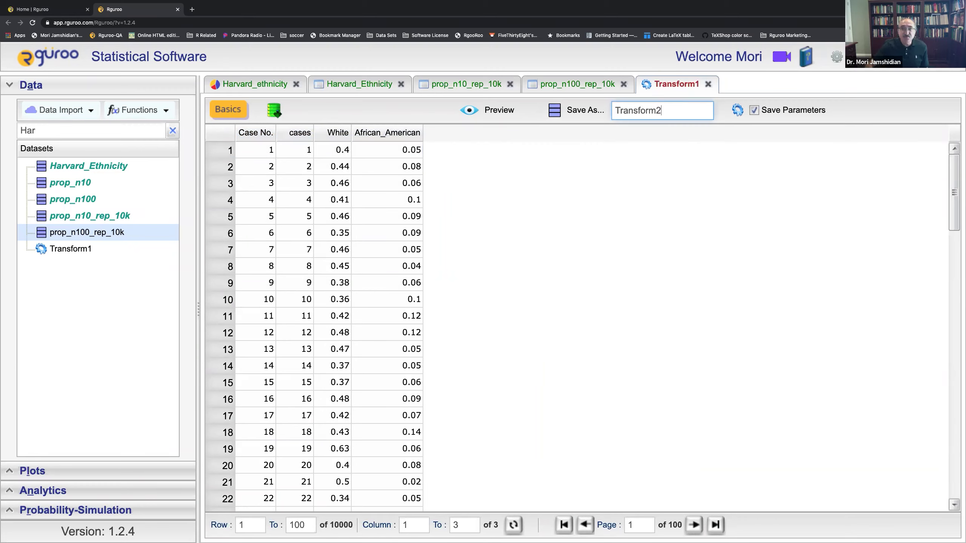
Save the transformed dataset as Transform2 and check its entry in the dataset list
click(578, 113)
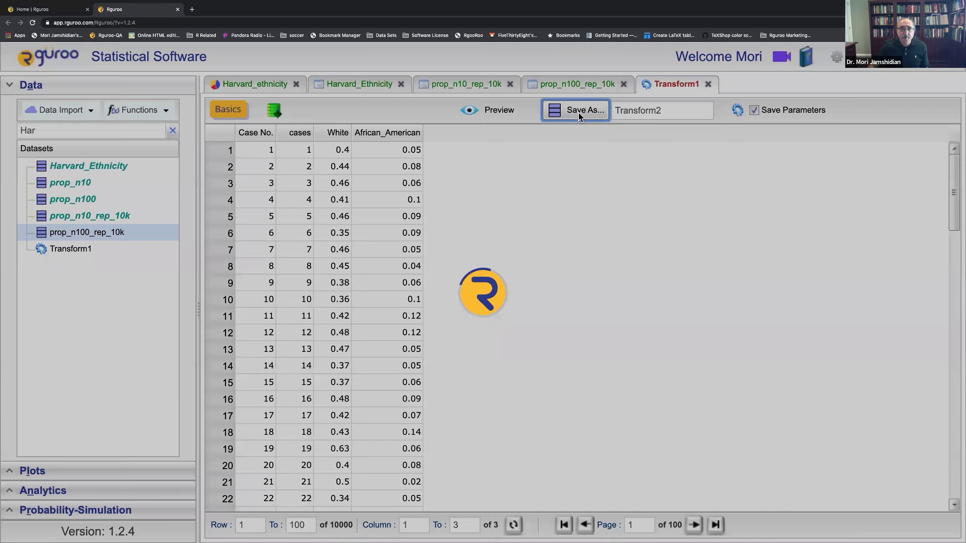
click(497, 330)
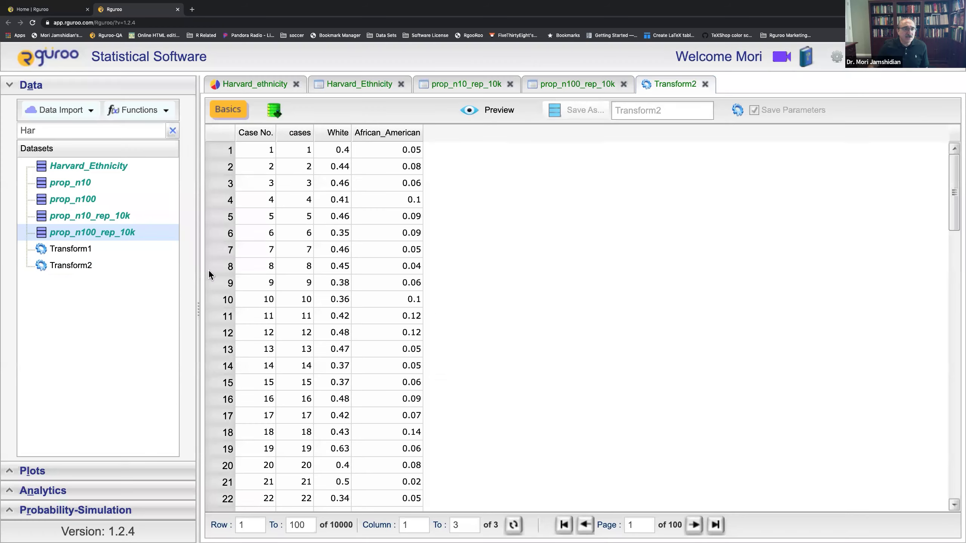
mouse_move(109, 268)
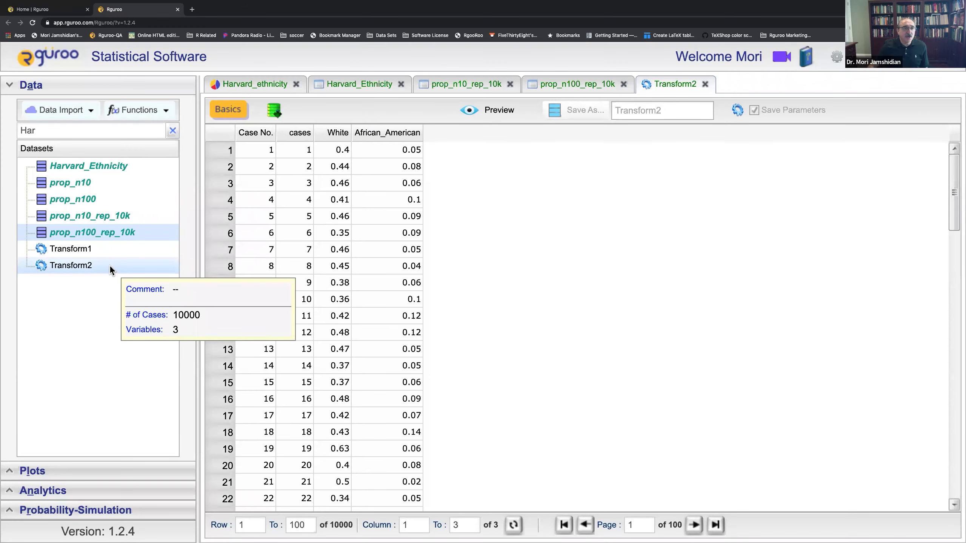
Start a data merge with Transform1 as the primary dataset and Transform2 as the secondary dataset
click(166, 110)
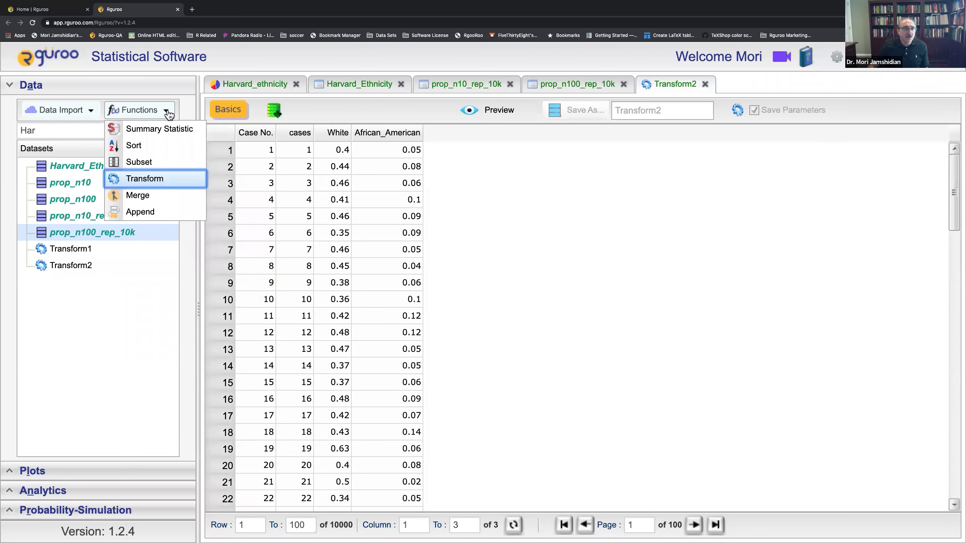
click(145, 196)
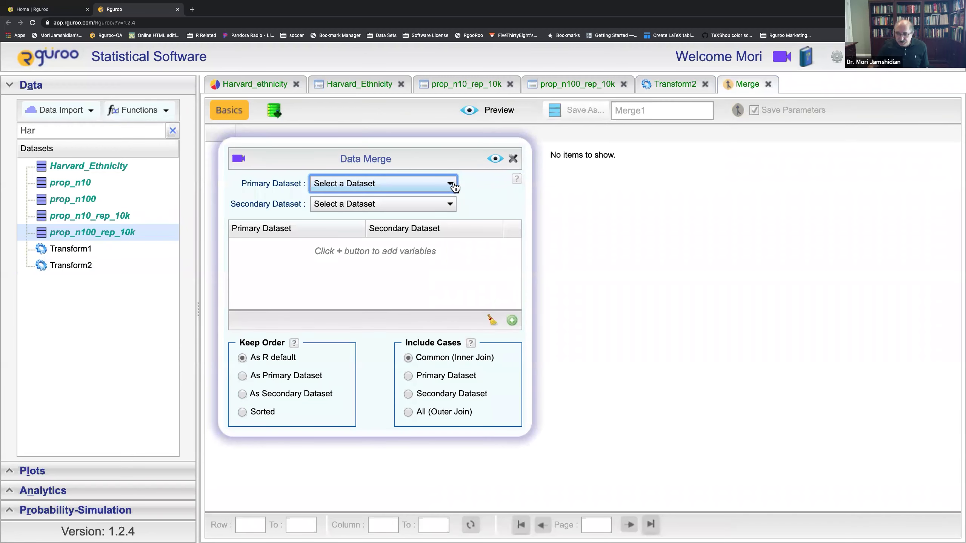
click(455, 187)
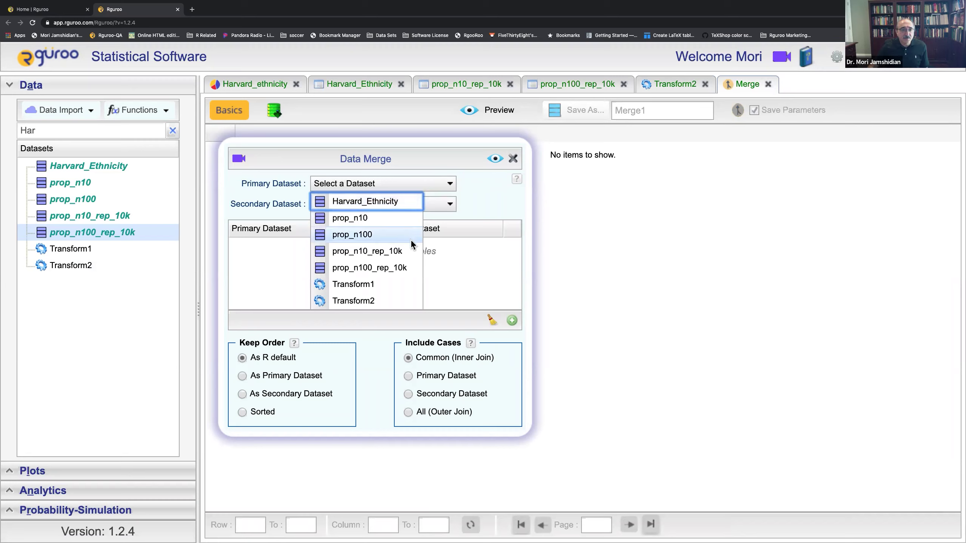
click(379, 283)
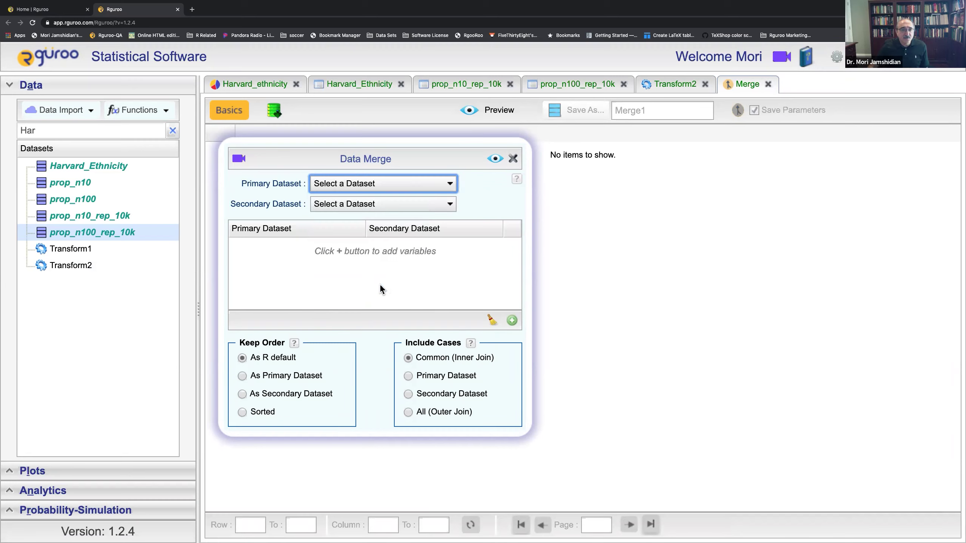
click(445, 206)
click(348, 323)
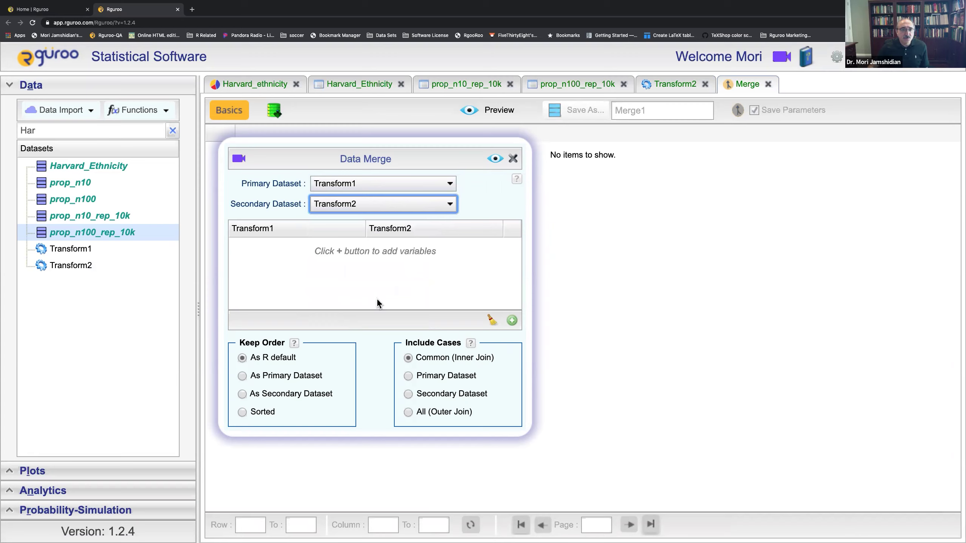
Match the two datasets on the cases variable in both and preview the merged data
click(511, 320)
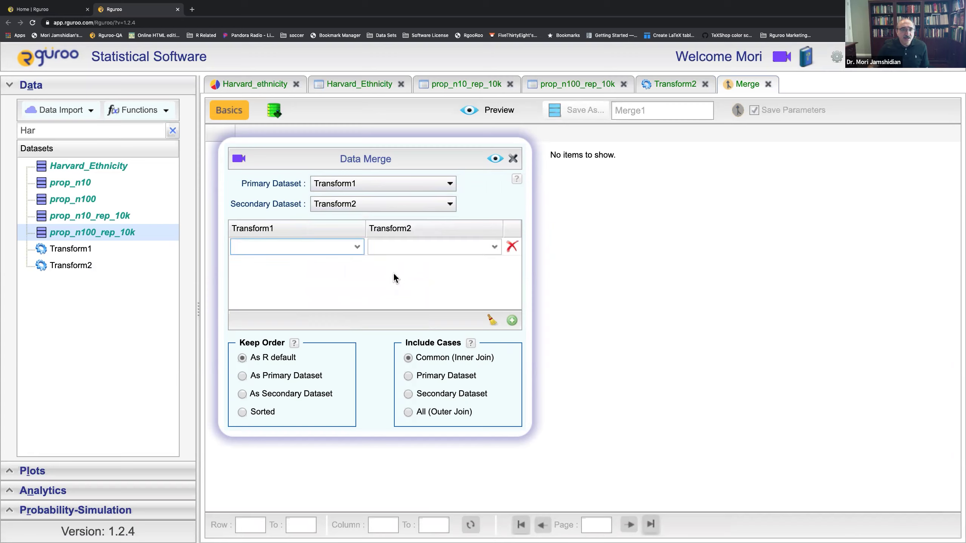
click(355, 248)
click(331, 263)
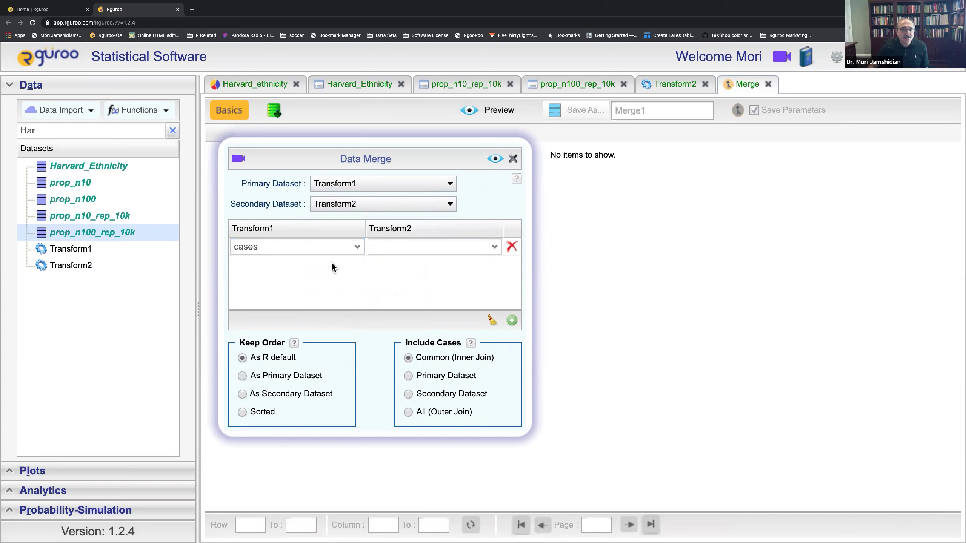
click(493, 247)
click(455, 263)
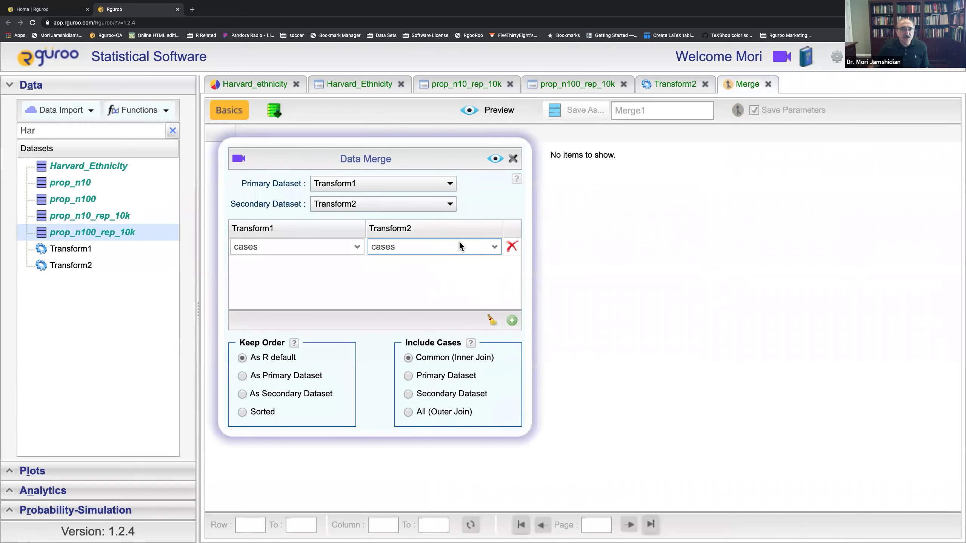
click(495, 159)
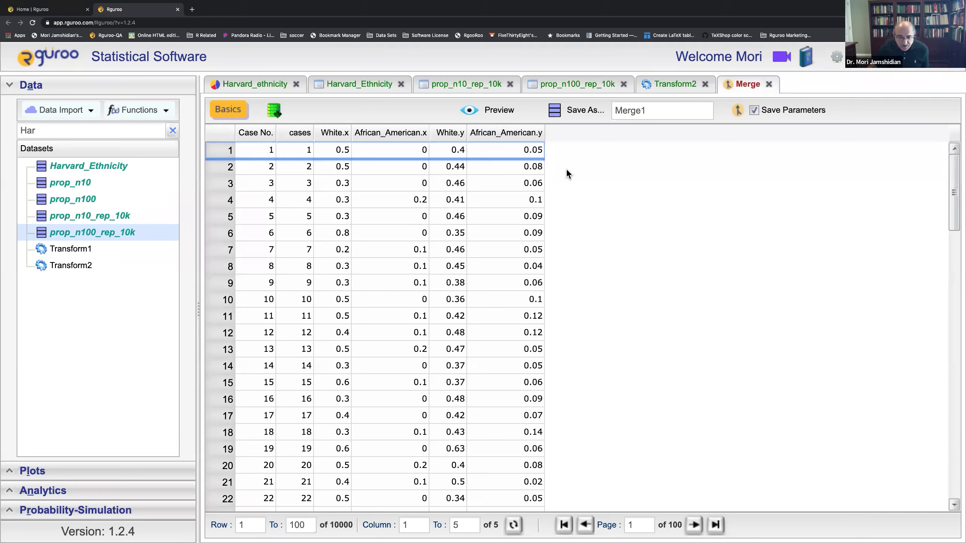
Save the merged dataset under the name all_prop
click(665, 112)
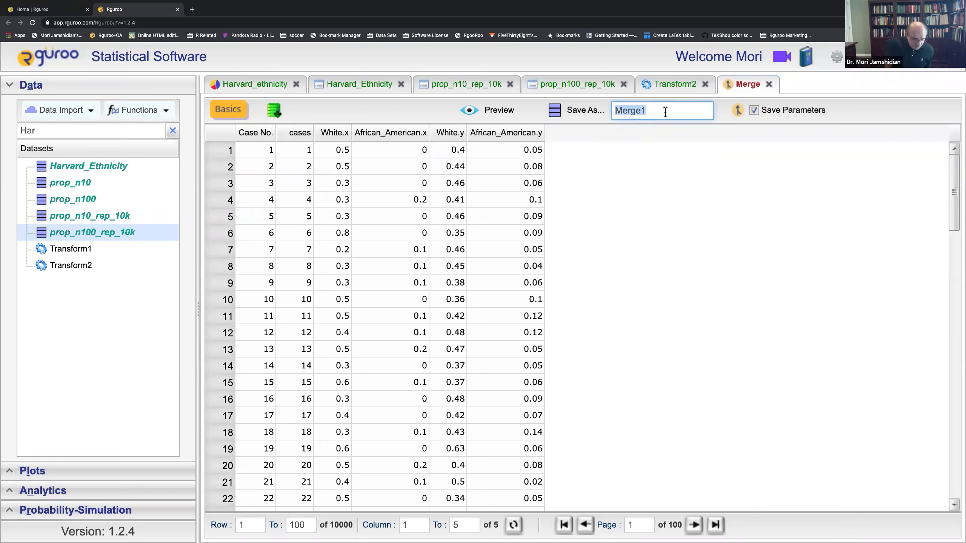
text(all)
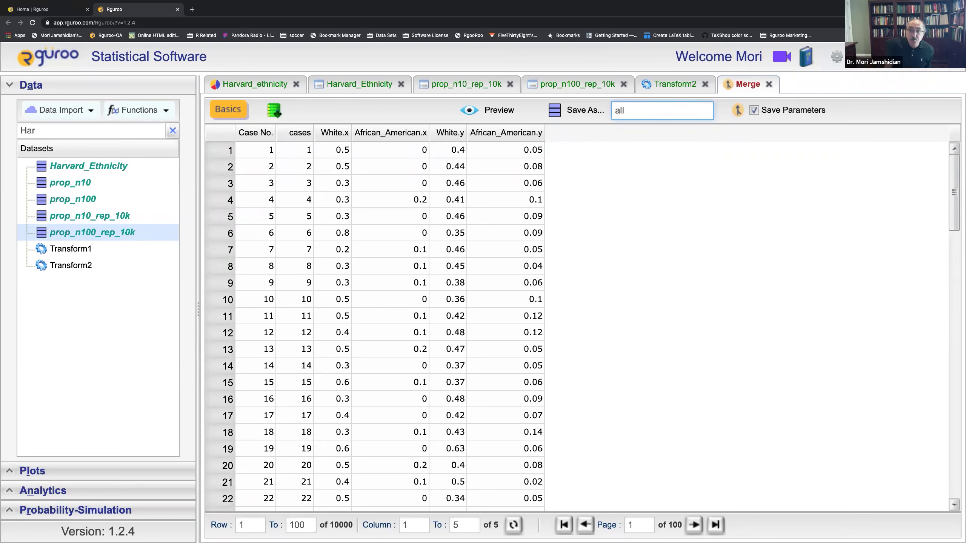
text(_prop)
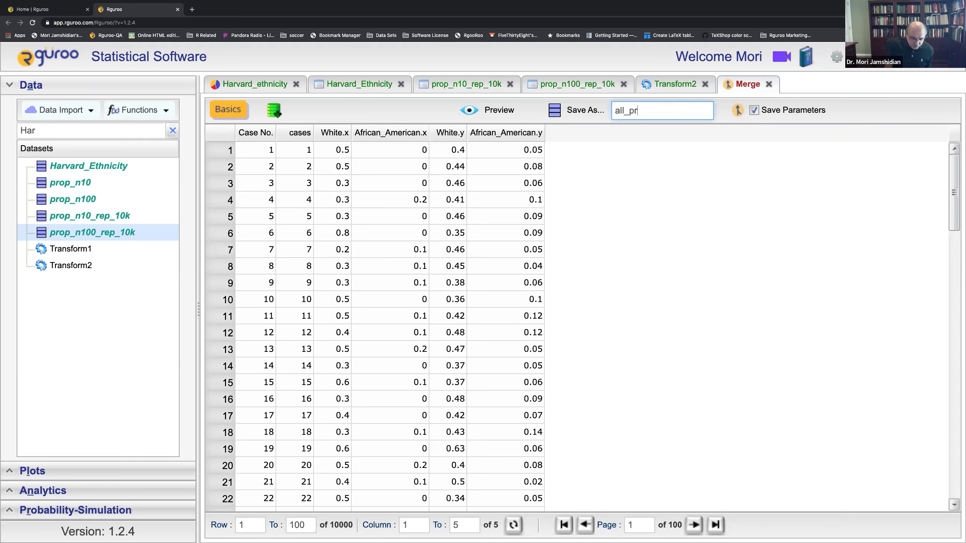
click(589, 113)
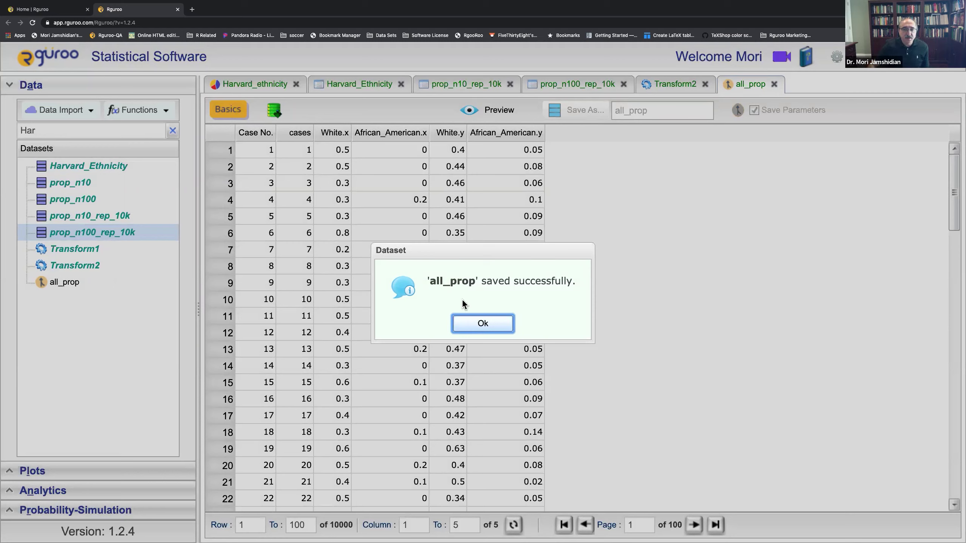
click(482, 323)
Create a new dotplot that uses the all_prop dataset
click(149, 91)
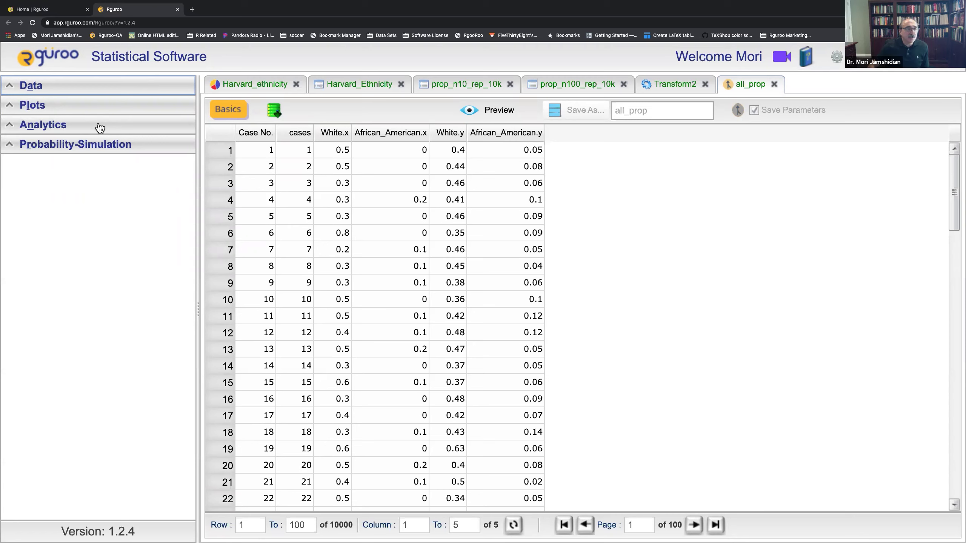
click(85, 111)
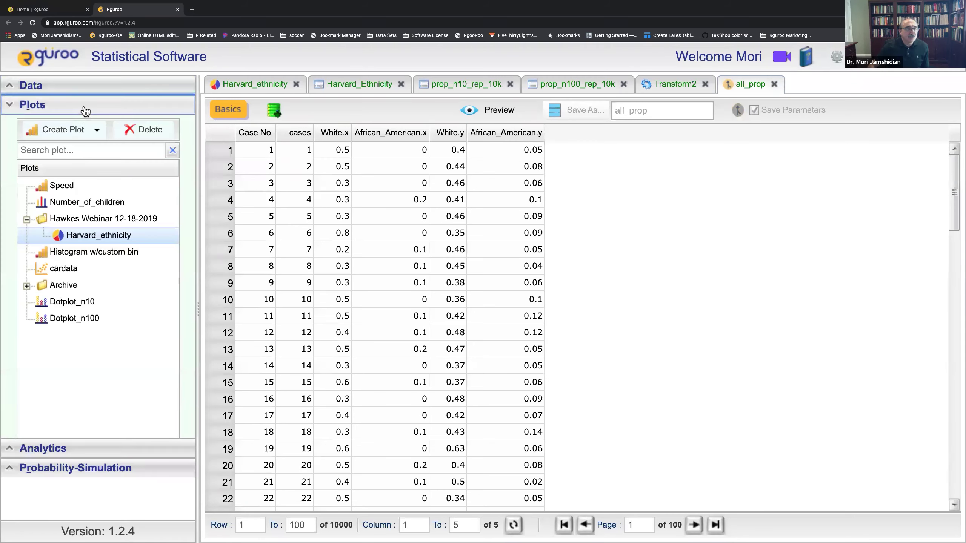
click(97, 130)
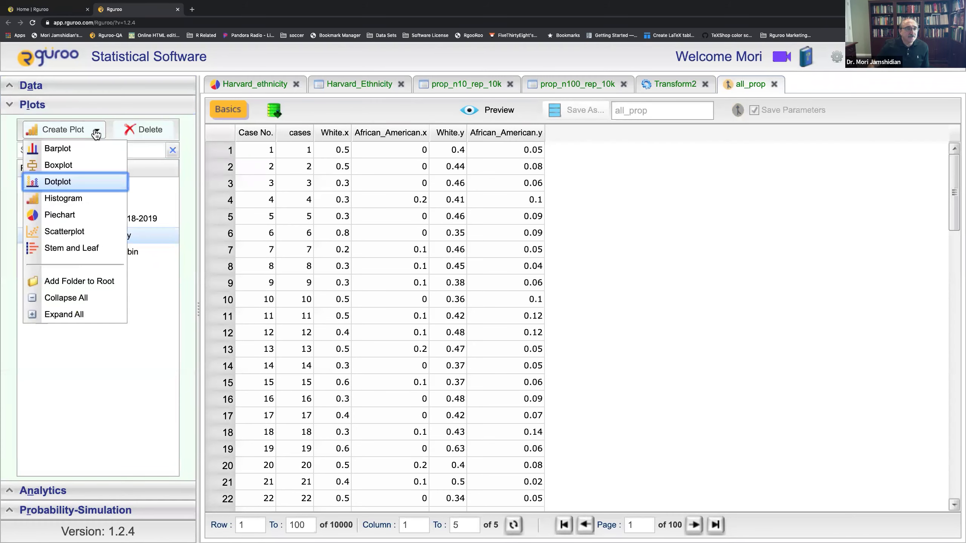
click(85, 179)
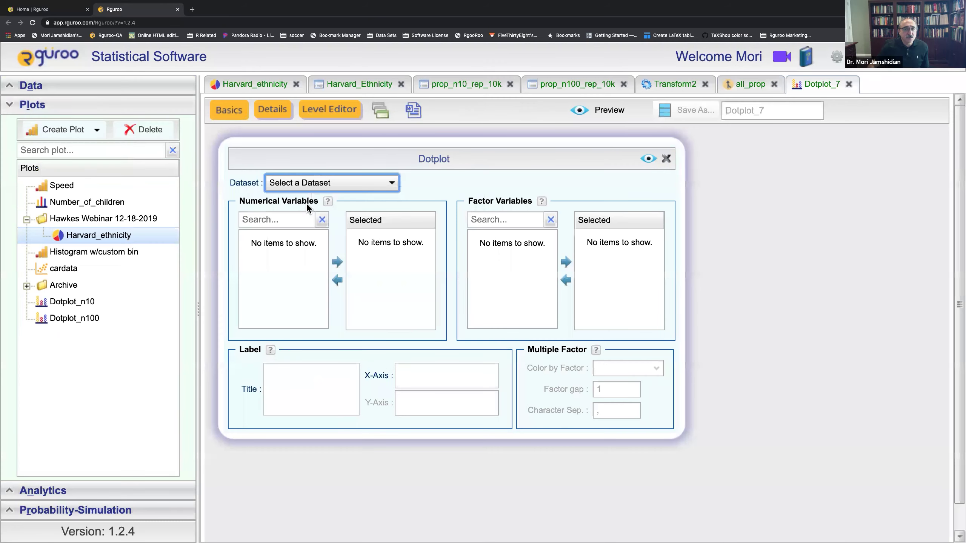
click(396, 184)
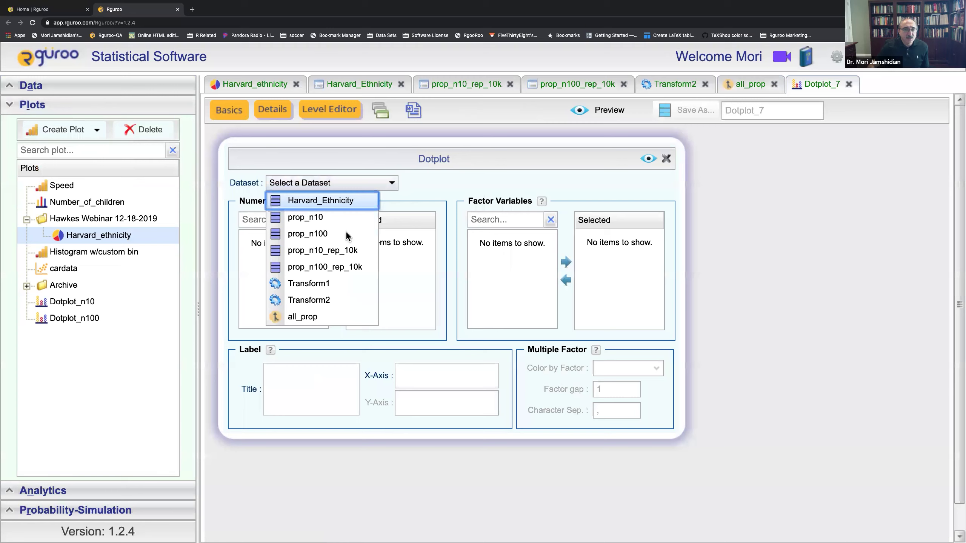
click(300, 317)
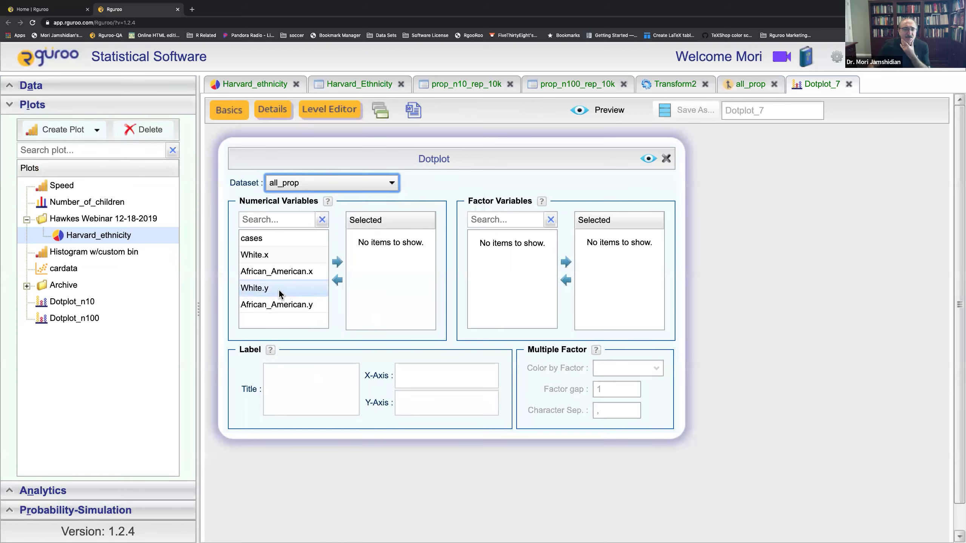
Add White.y and African_American.y as the dotplot's numerical variables and preview the plot
drag(279, 293, 395, 258)
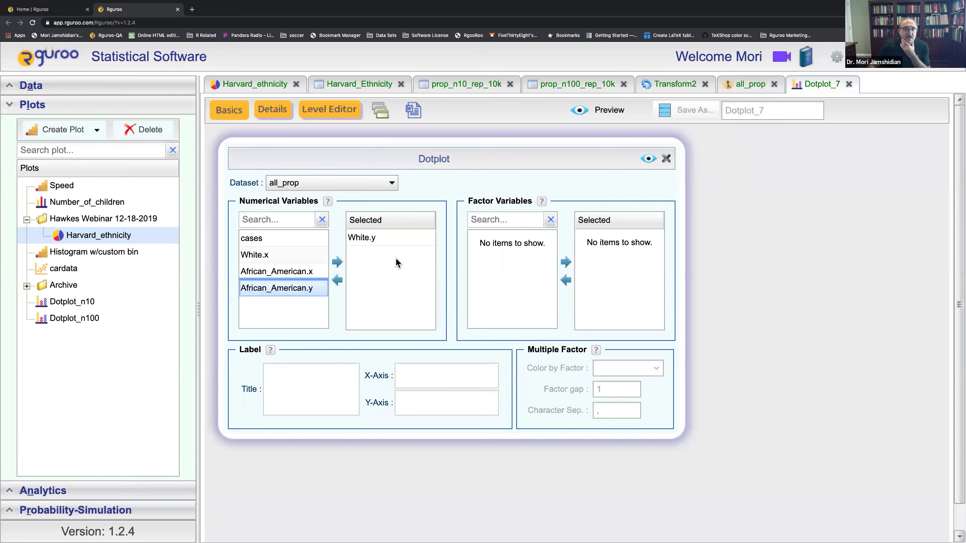
drag(300, 291, 375, 272)
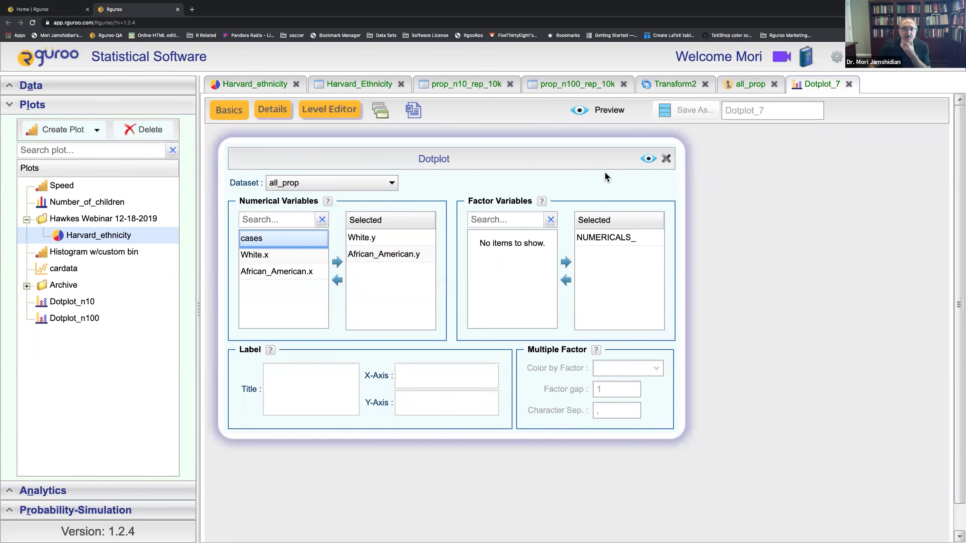
click(648, 159)
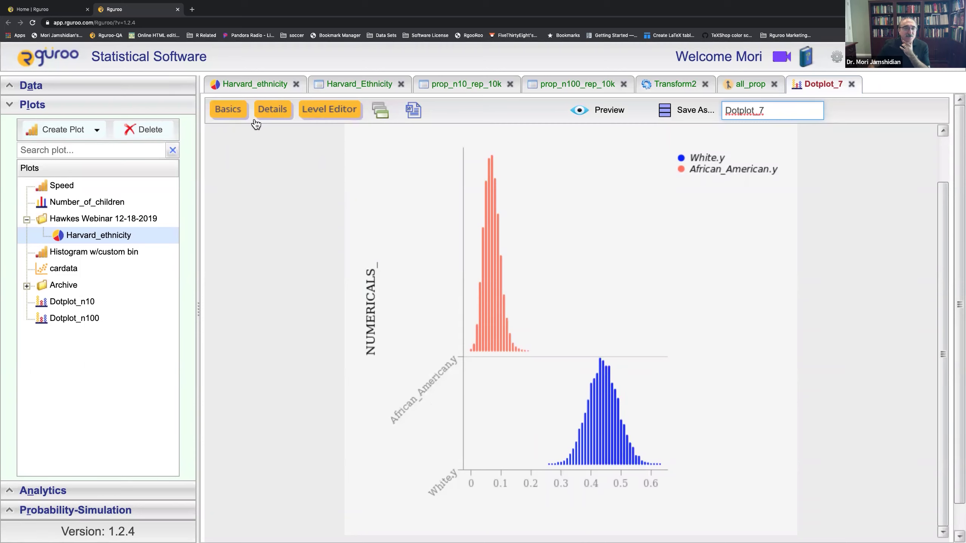
Replace African_American.y with White.x in the dotplot's selected numerical variables and preview the plot
click(231, 115)
click(368, 253)
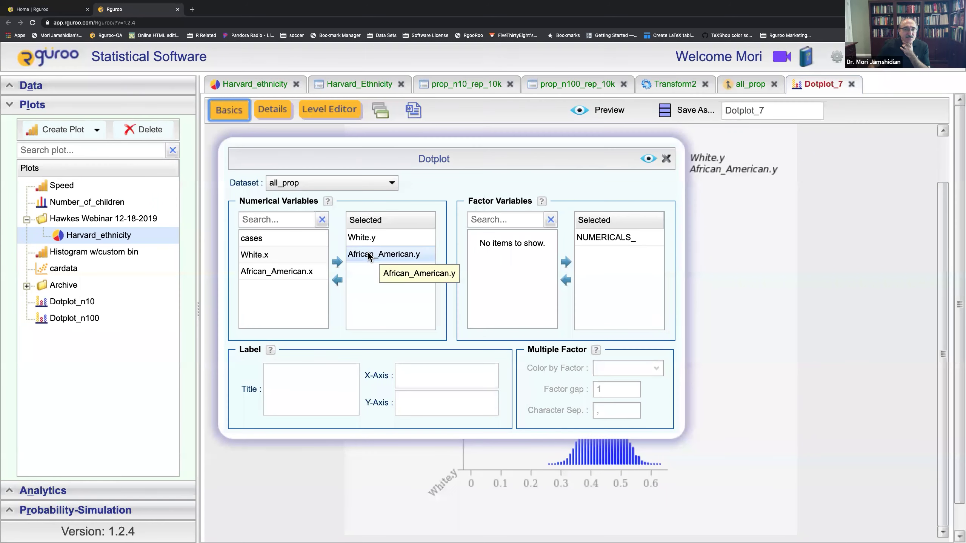
drag(254, 306, 263, 289)
drag(266, 255, 388, 254)
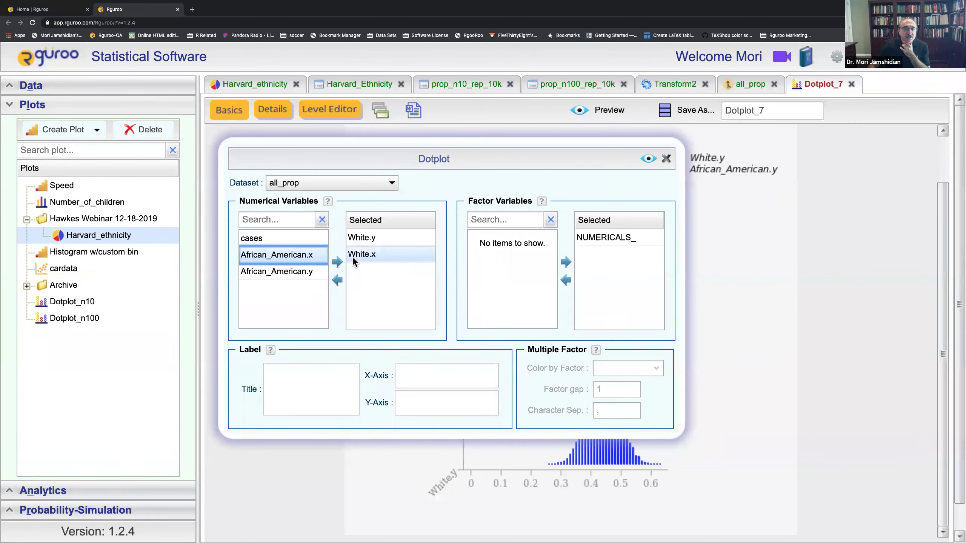
click(648, 159)
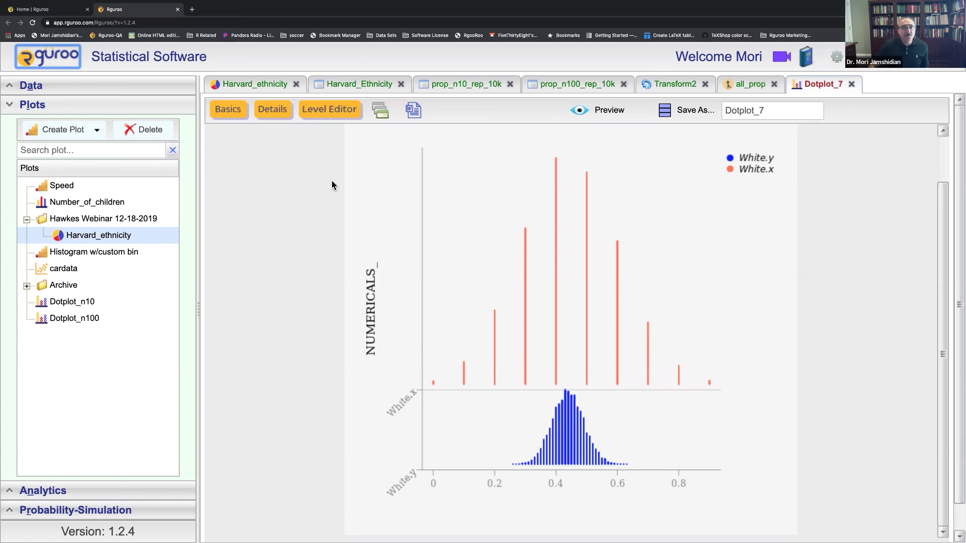
Add a superimposed line to the dotplot running from X 0.44, Y 1 to X 0.44, Y 2
click(273, 109)
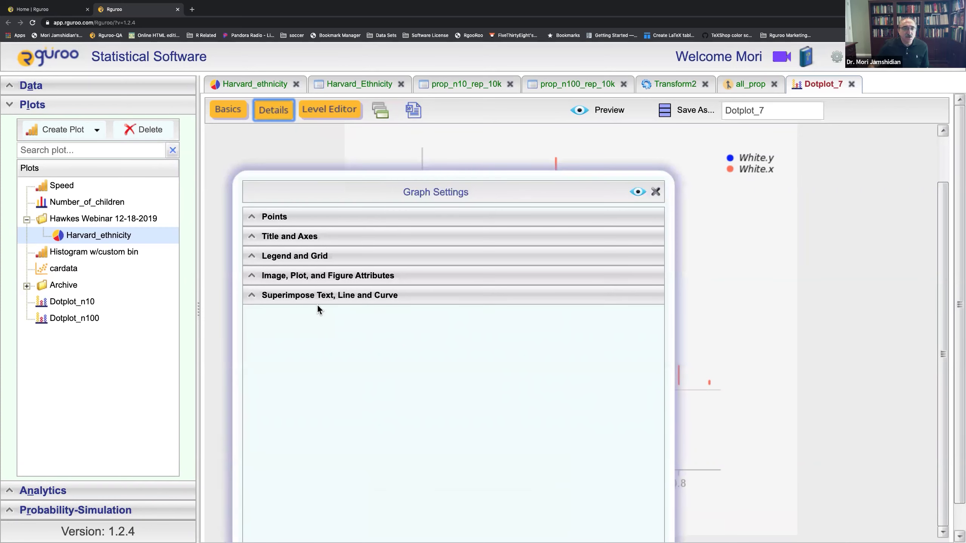
click(325, 295)
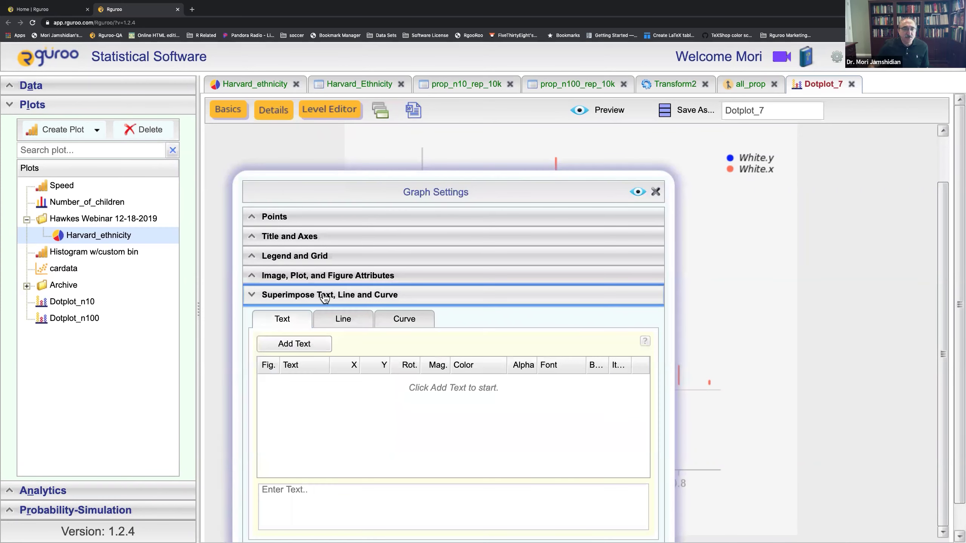
click(338, 322)
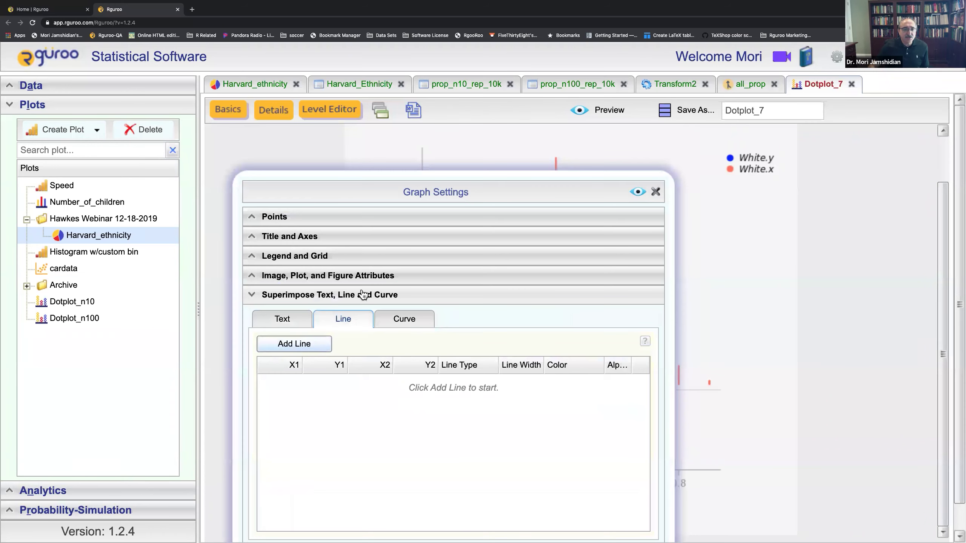
drag(430, 185, 431, 161)
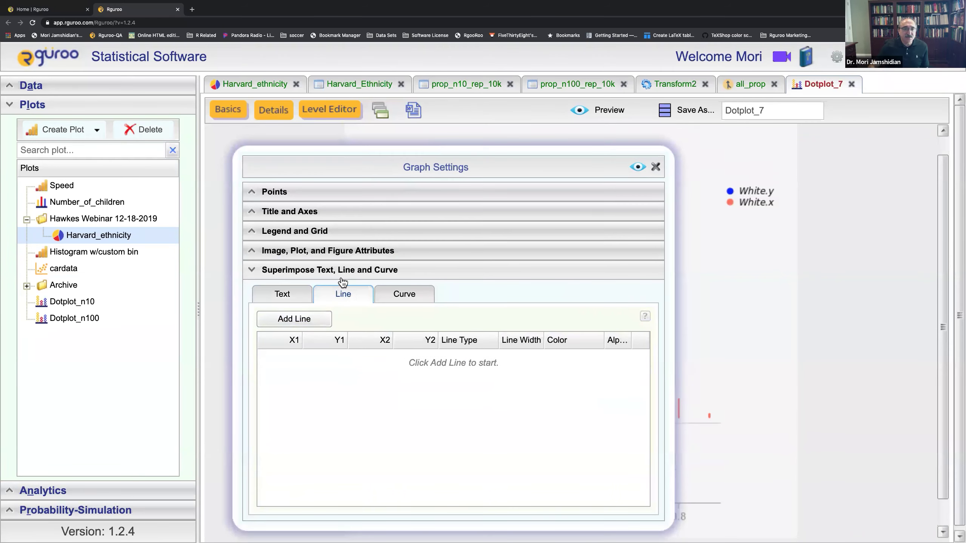
click(290, 322)
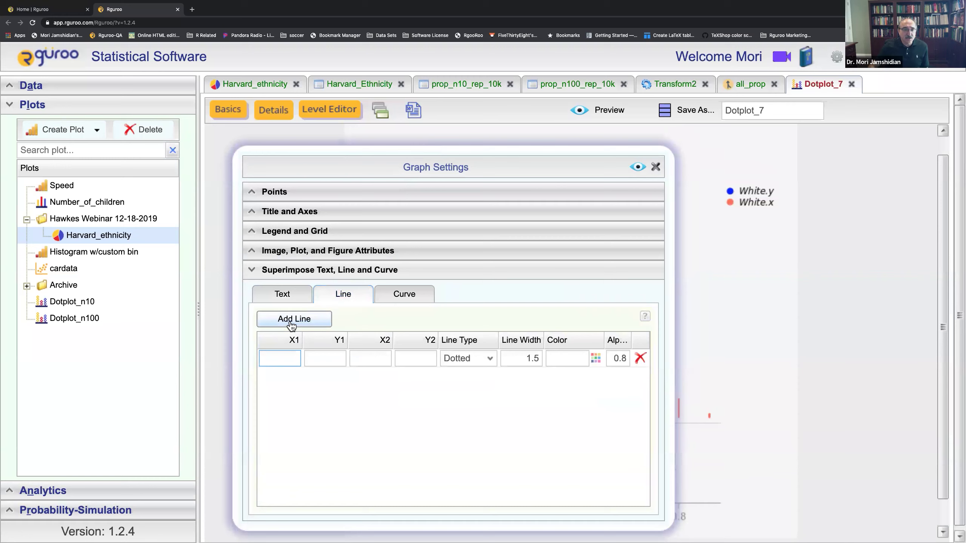
text(0.44)
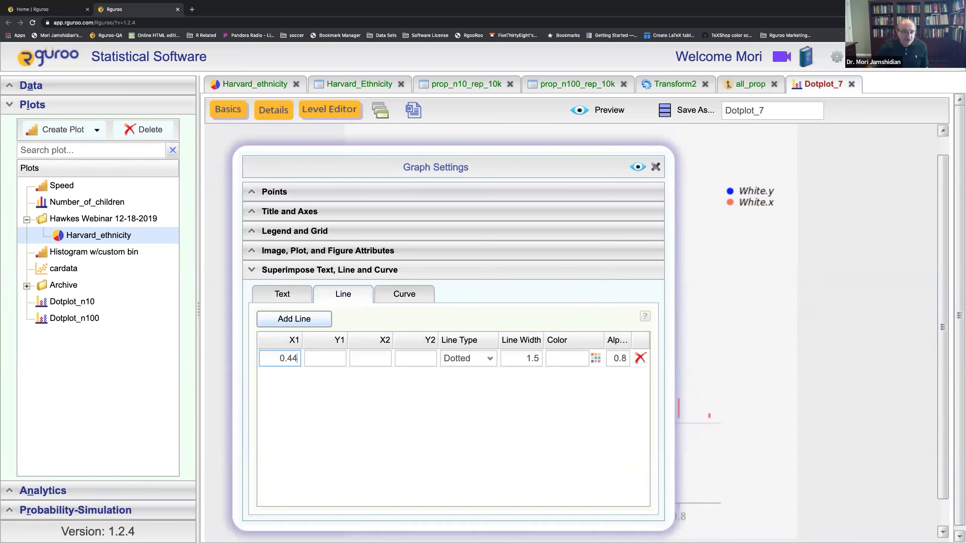
click(331, 360)
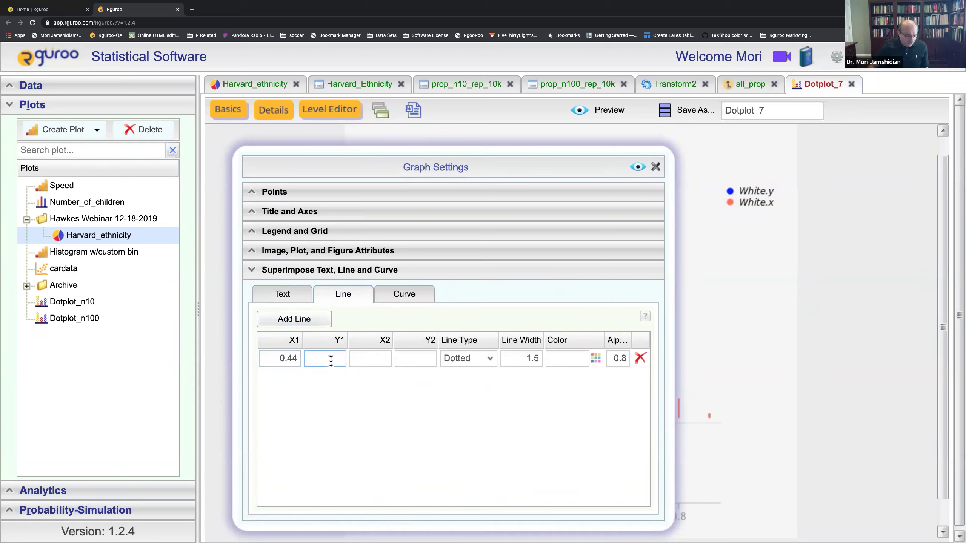
text(1)
click(377, 357)
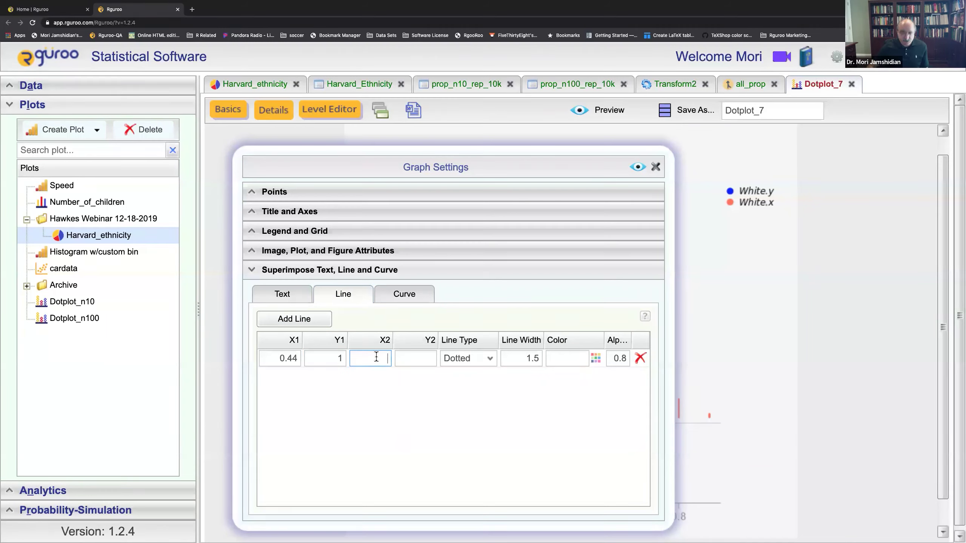
text(0.44)
click(423, 358)
text(2)
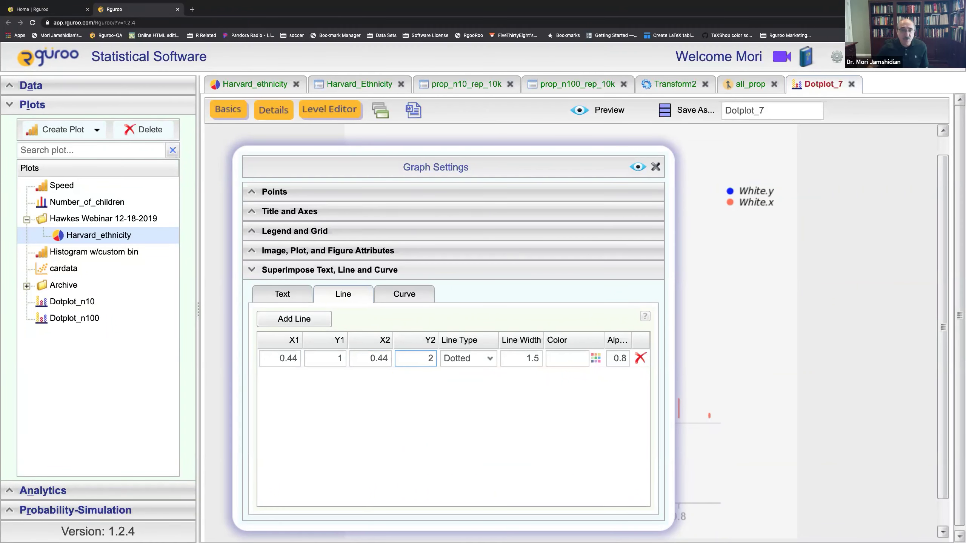
Set the superimposed line's width to 3 and its color to red (#FF0000), and preview the dotplot
click(534, 357)
text(3)
click(595, 357)
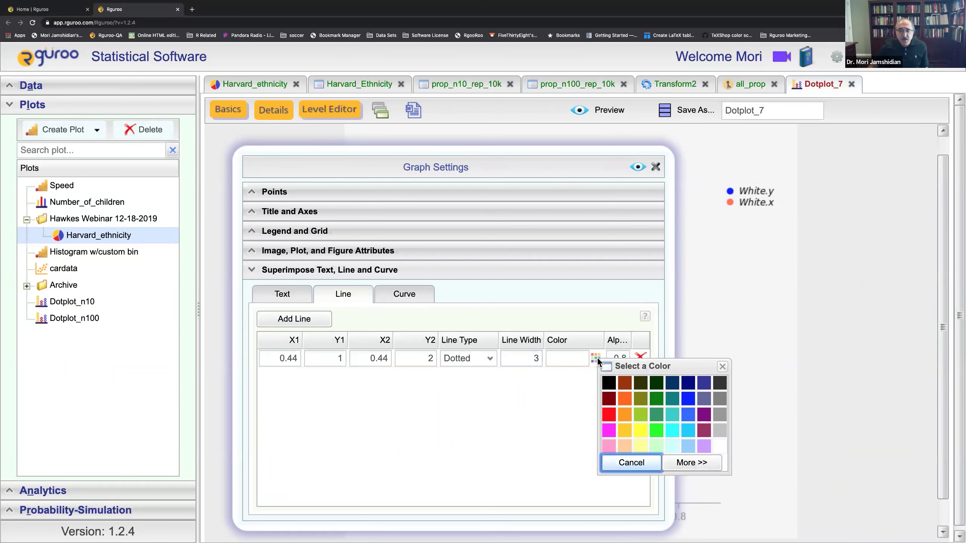
click(608, 414)
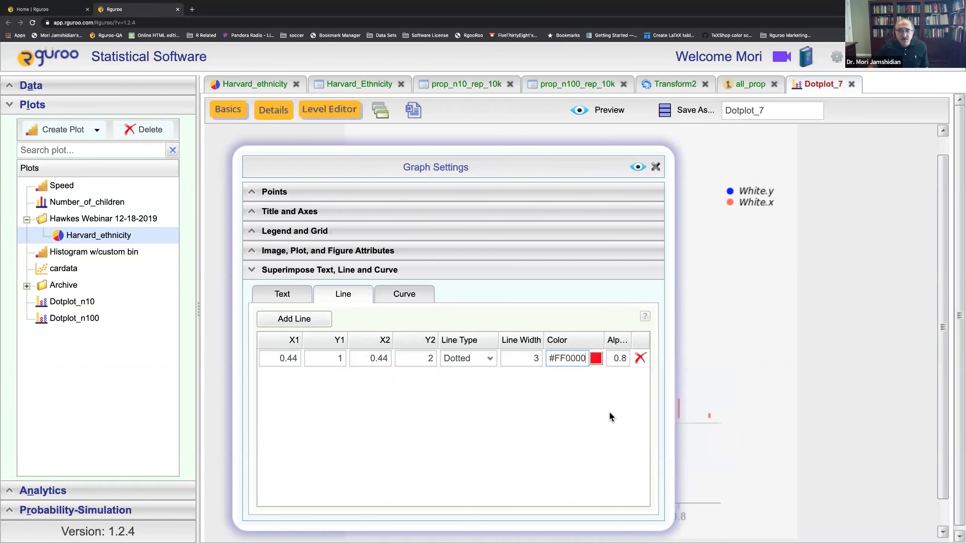
click(635, 171)
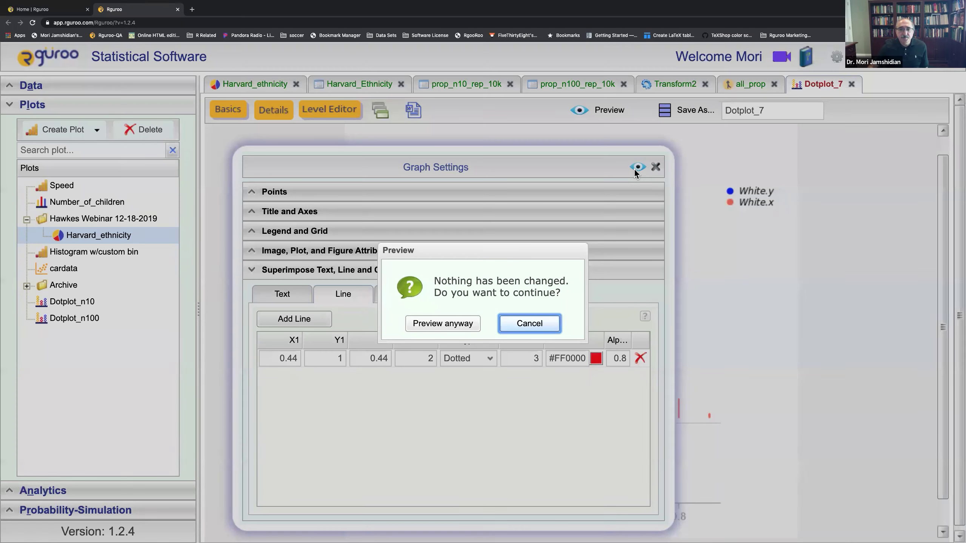
click(533, 325)
click(721, 312)
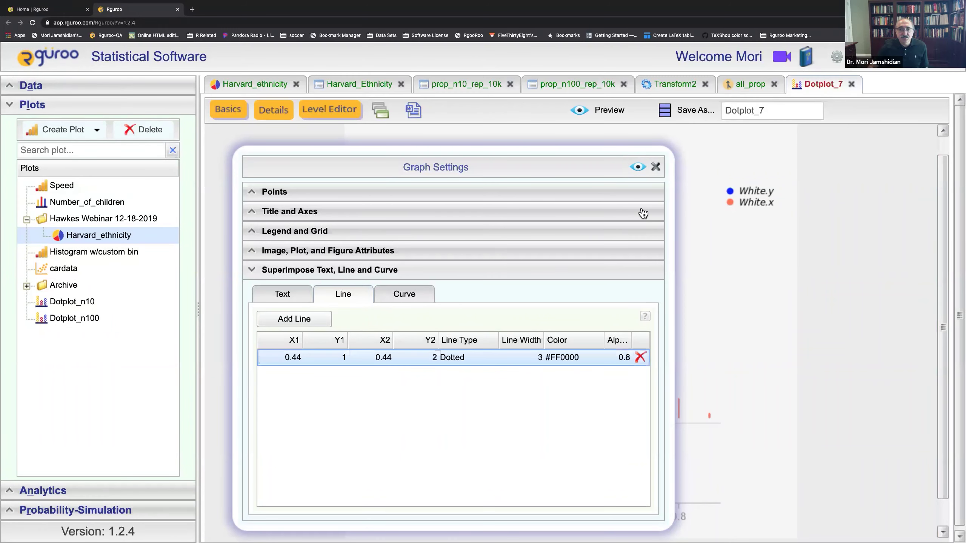
click(638, 167)
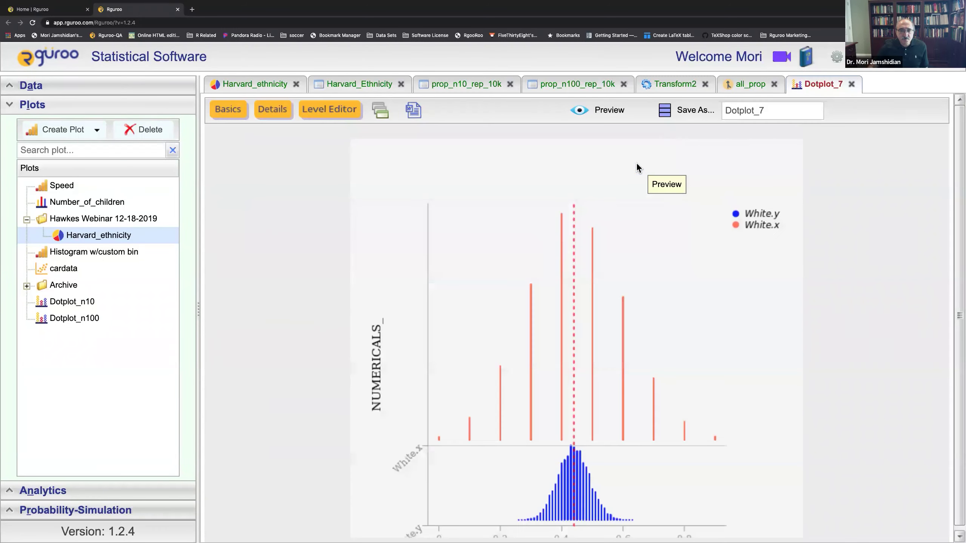
scroll(628, 250, down, 3)
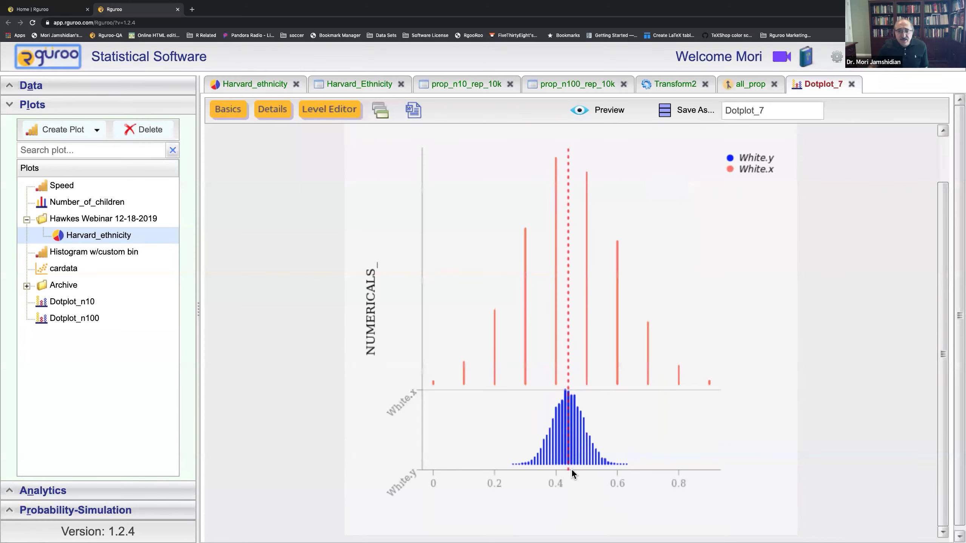
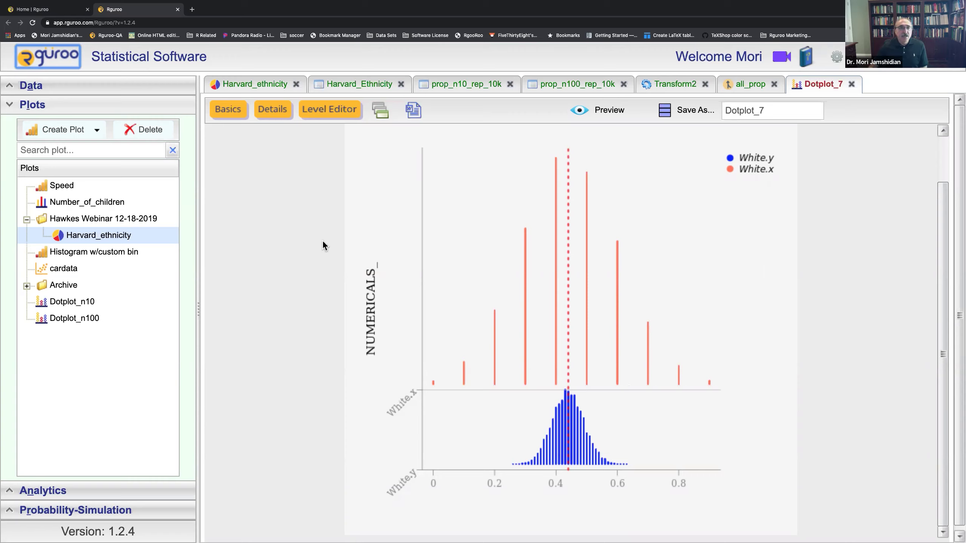
Replace both White variables with African_American.x and African_American.y in the dotplot's selected numerical variables and preview the plot
click(227, 111)
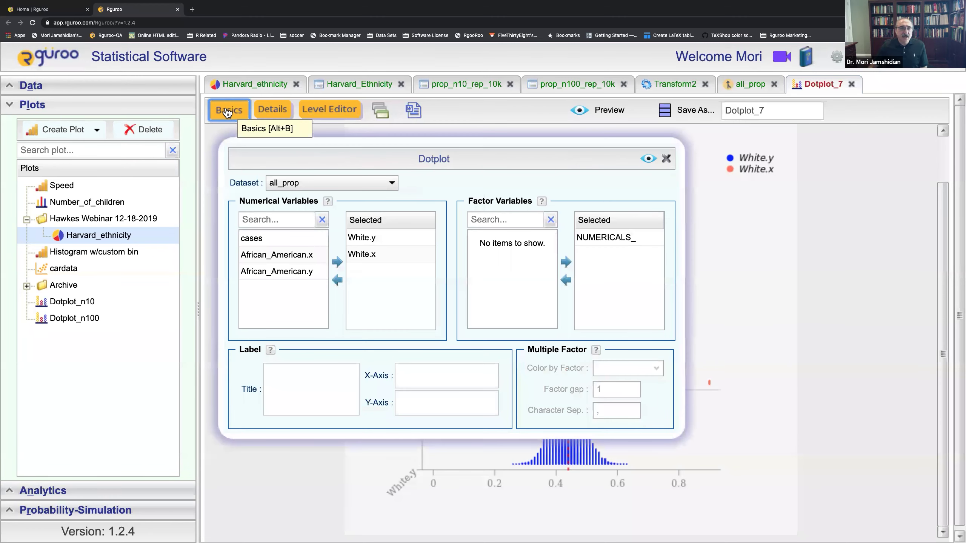
drag(396, 252, 289, 289)
drag(410, 247, 285, 306)
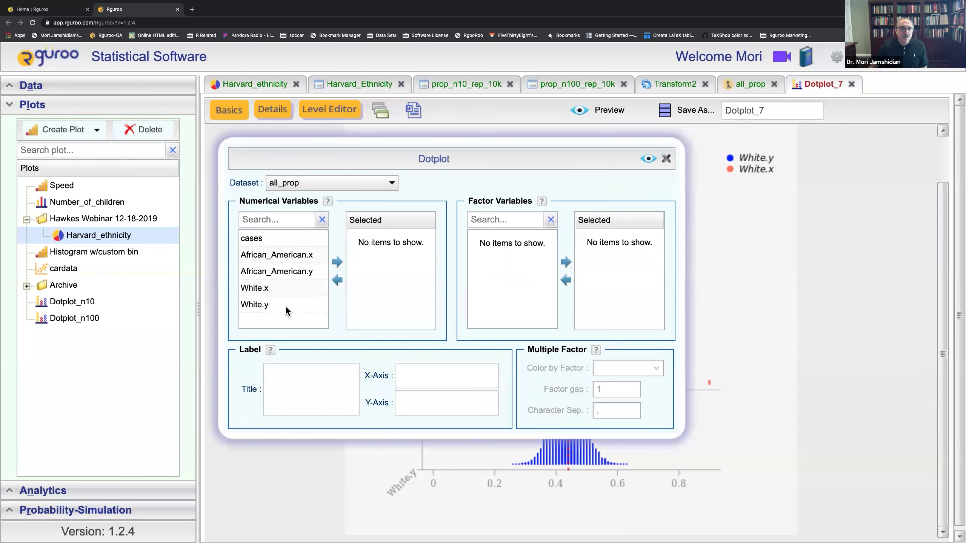
drag(282, 262, 373, 243)
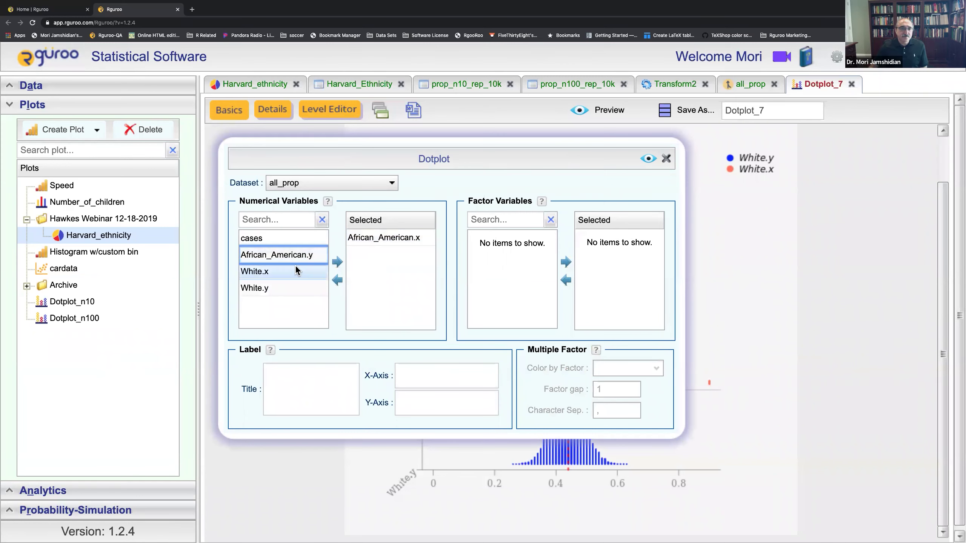
drag(295, 257, 377, 258)
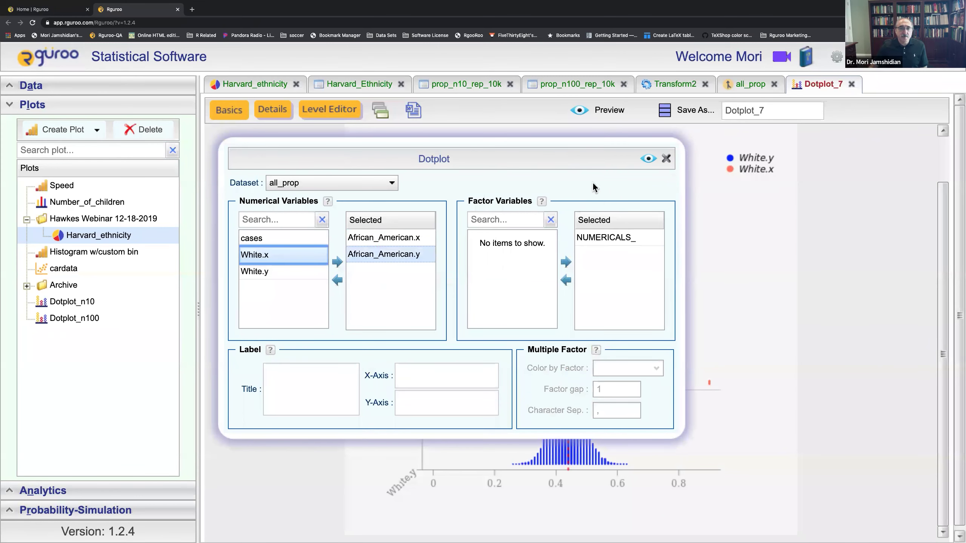
click(648, 159)
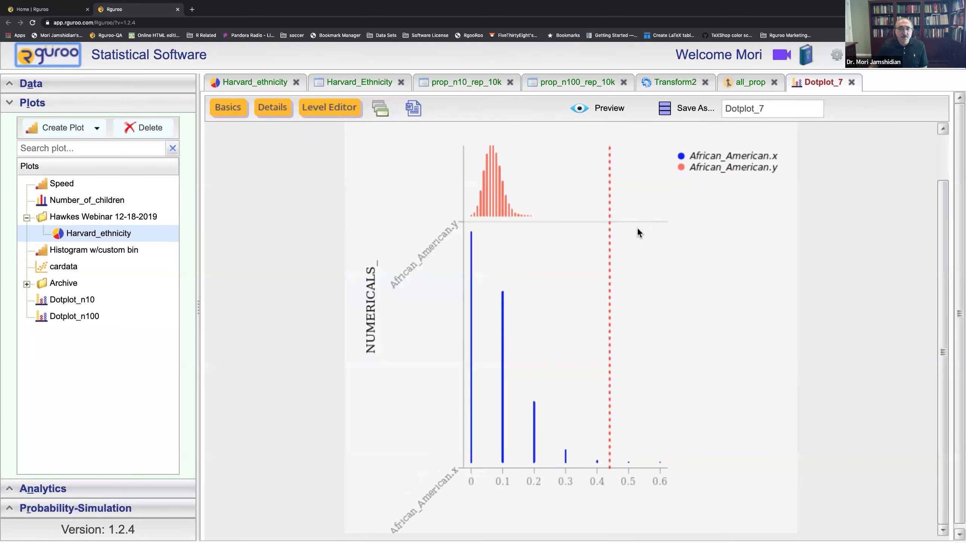
Set the starting X coordinate (X1) of the superimposed line to 0.07
click(273, 114)
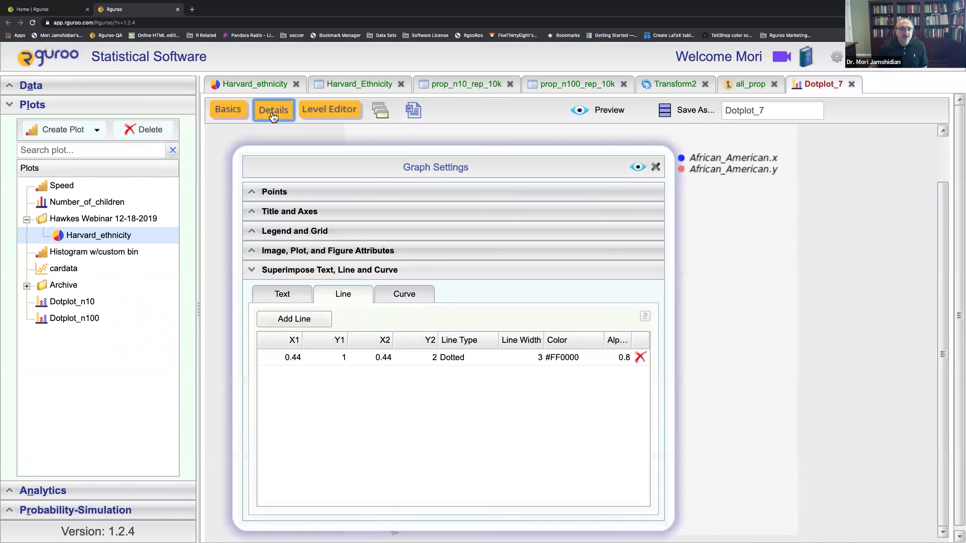
click(293, 362)
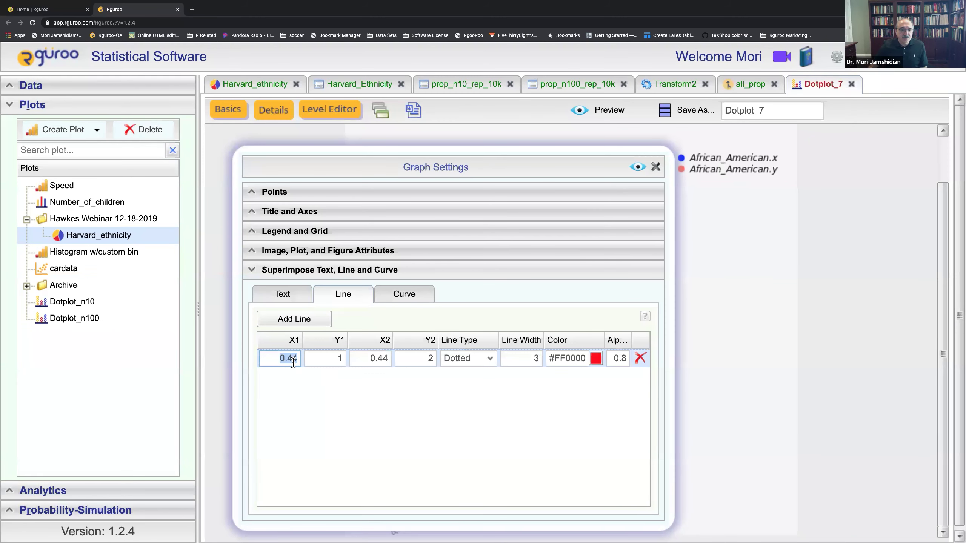
click(293, 362)
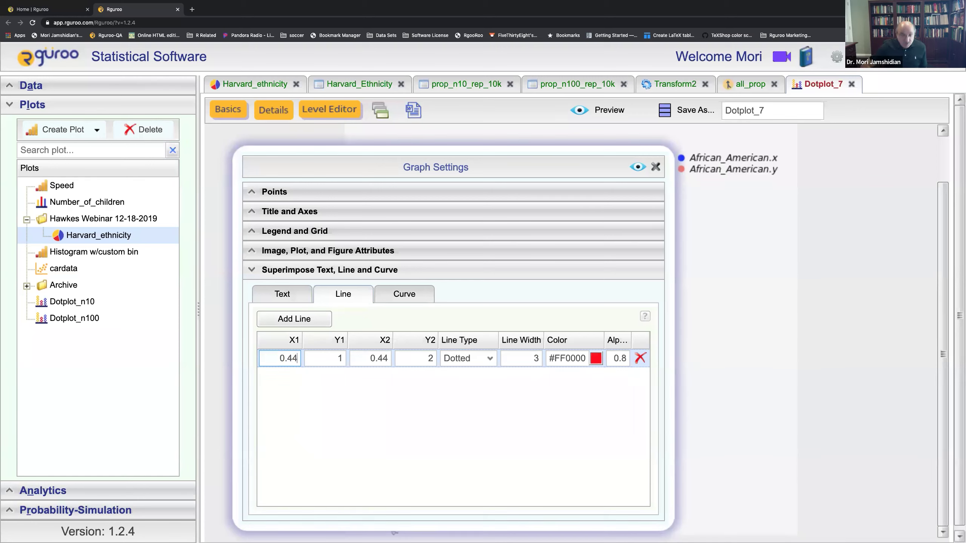
key(BackSpace)
key(BackSpace)
key(BackSpace)
text(.06)
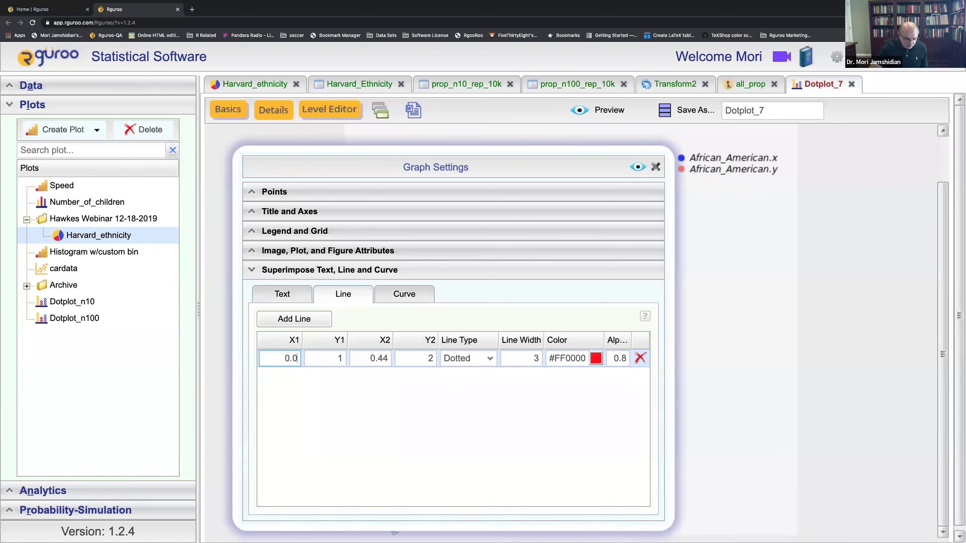
key(BackSpace)
text(7)
Set the superimposed line's ending X coordinate (X2) to 0.07 and preview the dotplot
click(387, 358)
key(BackSpace)
key(BackSpace)
key(BackSpace)
text(.07)
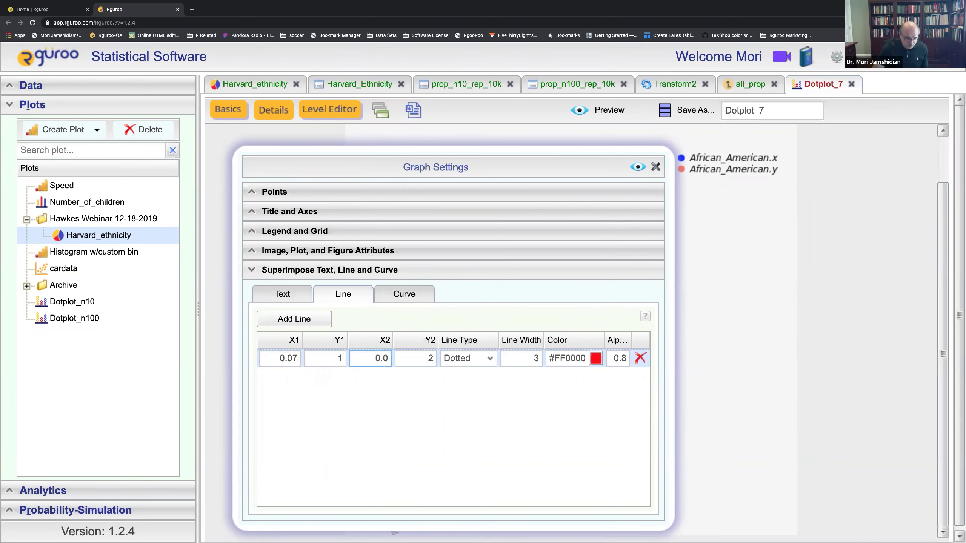
click(640, 167)
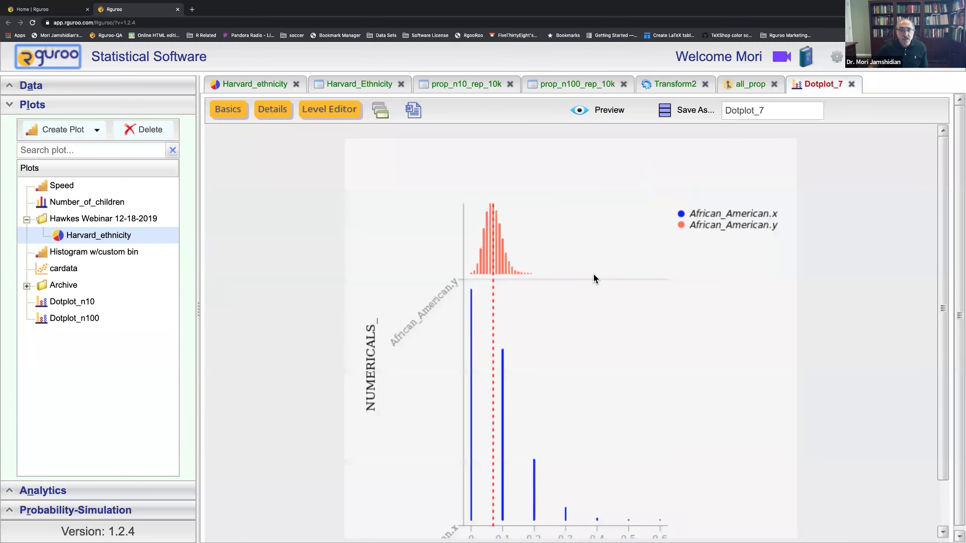
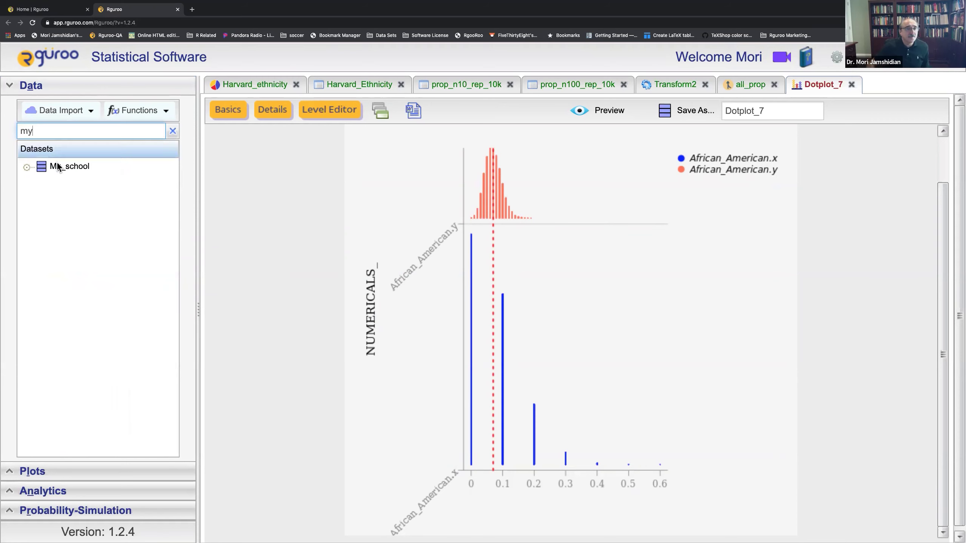
Open the My_school dataset and close all_prop, Transform2, prop_n100_rep_10k and prop_n10_rep_10k
double_click(63, 167)
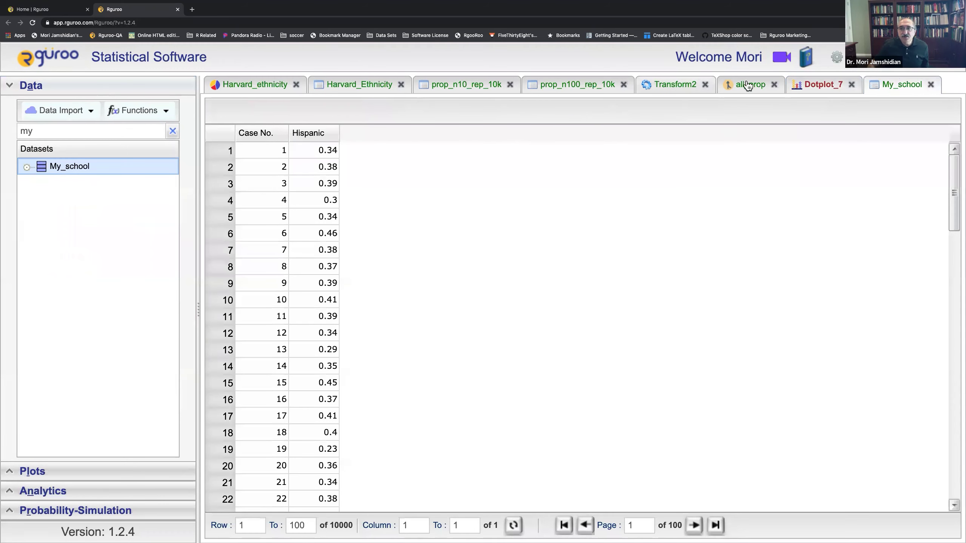
click(774, 84)
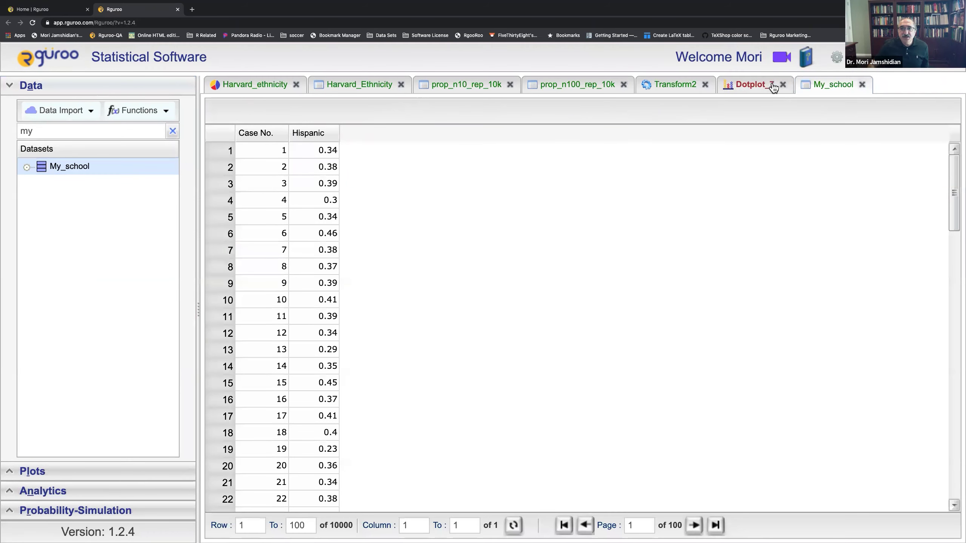
click(706, 86)
click(624, 86)
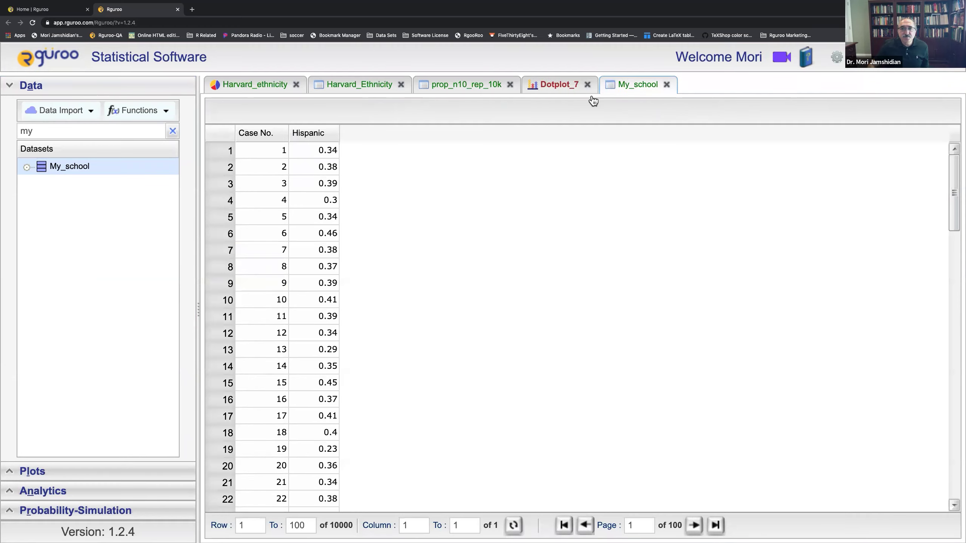
click(510, 84)
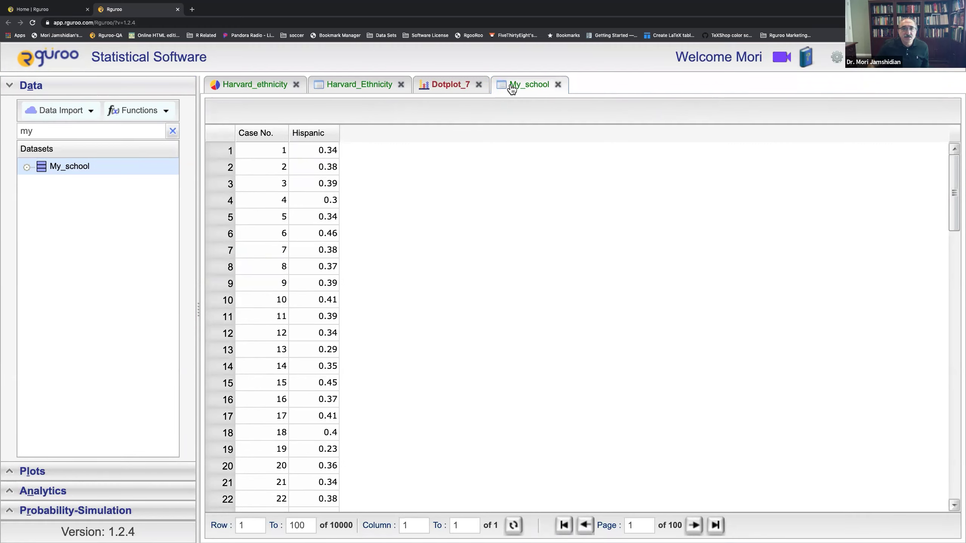
Save the African American dotplot as Dotplot_n10_all and close both the plot and the My_school dataset
click(462, 92)
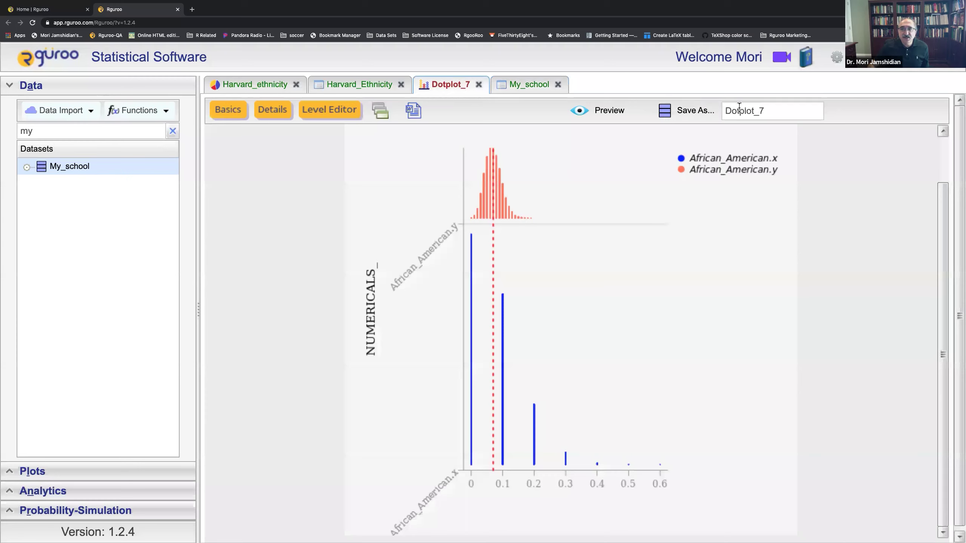
click(752, 111)
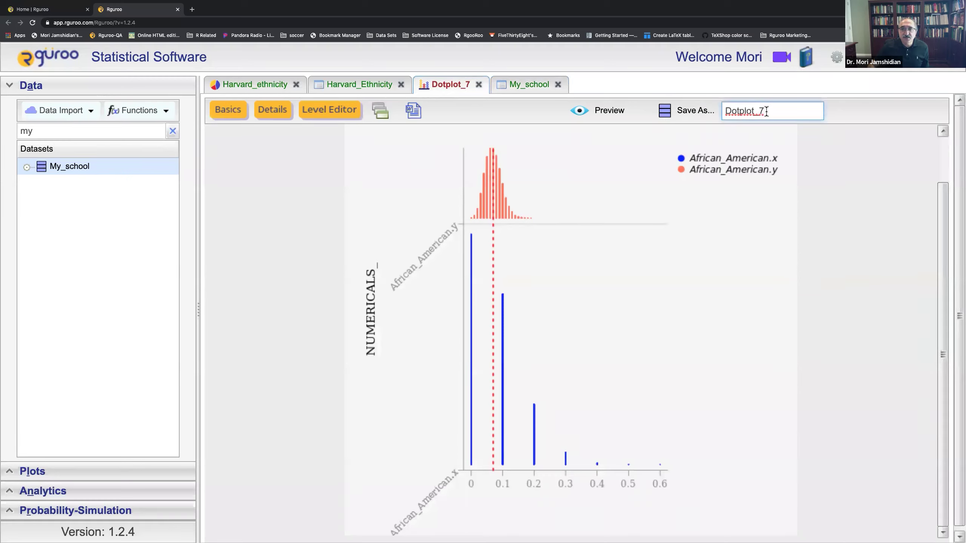
key(BackSpace)
text(n10_all)
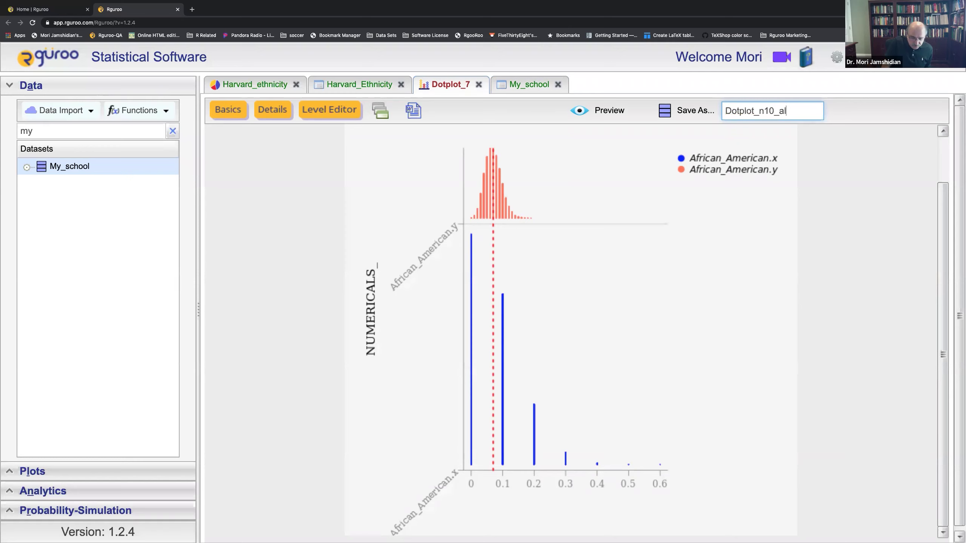
click(680, 116)
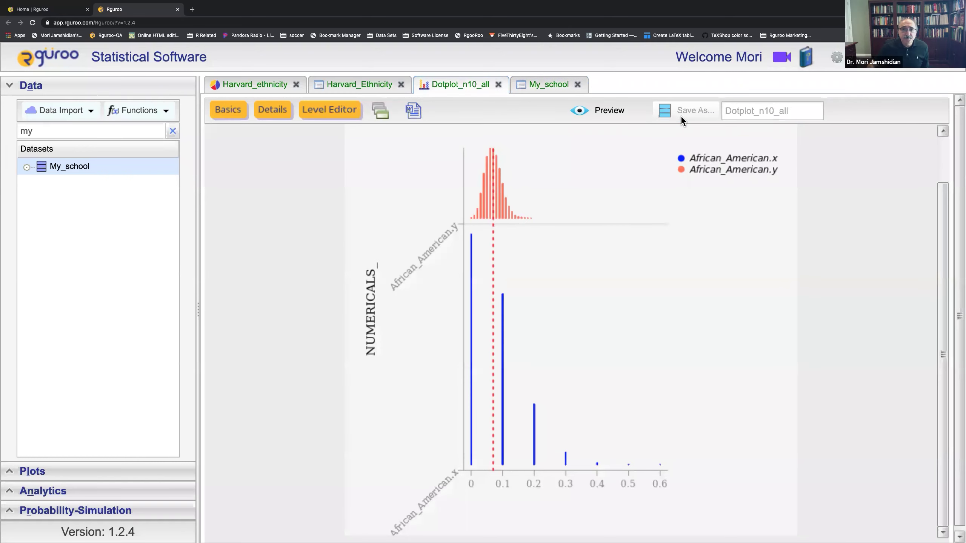
click(499, 85)
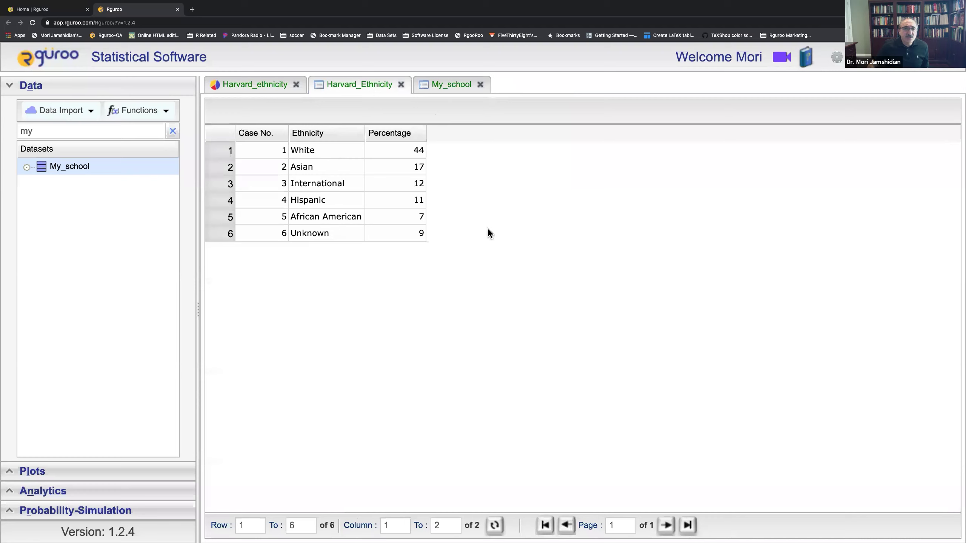
click(446, 87)
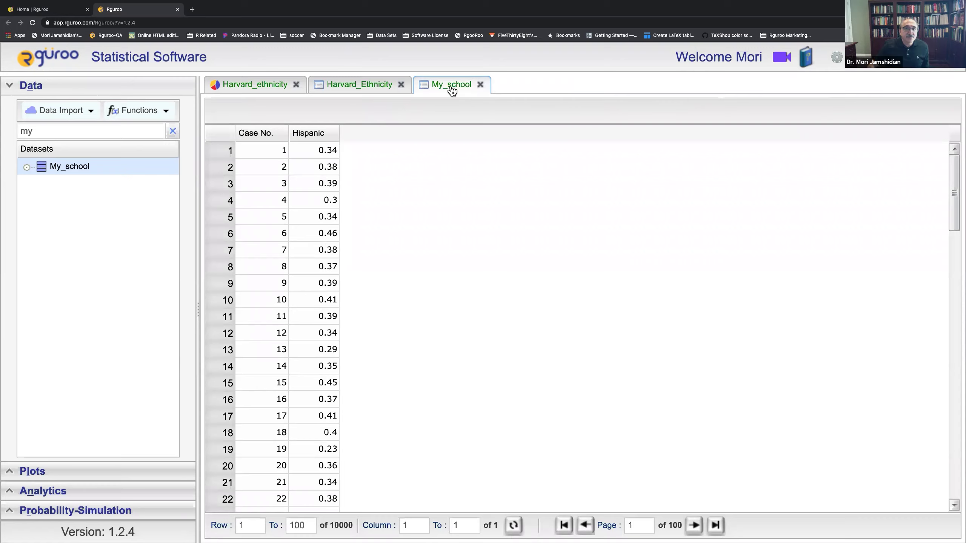
click(480, 85)
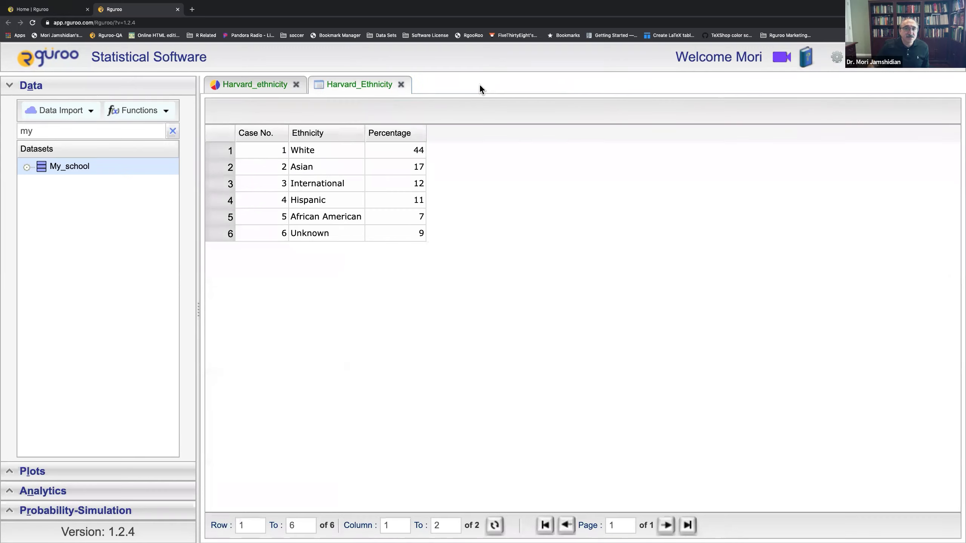
click(89, 113)
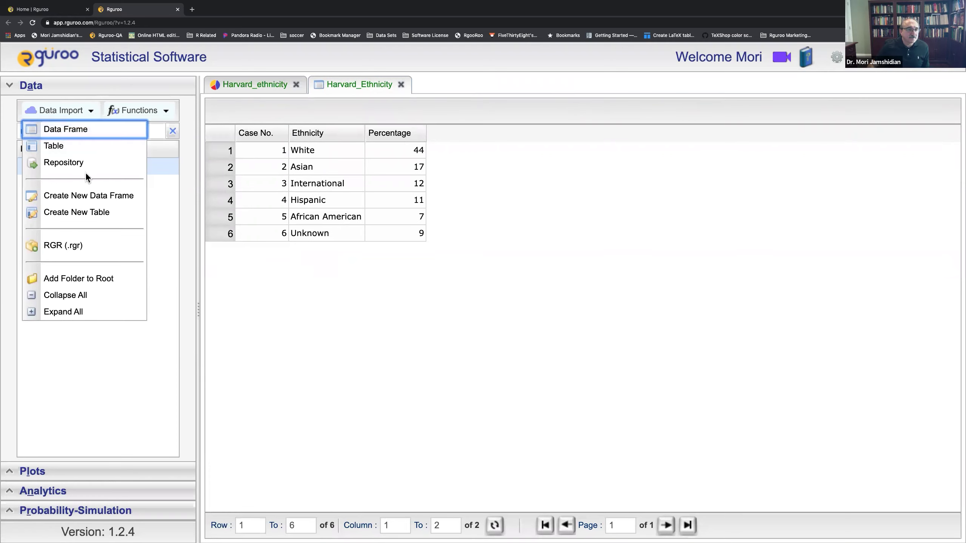
click(83, 211)
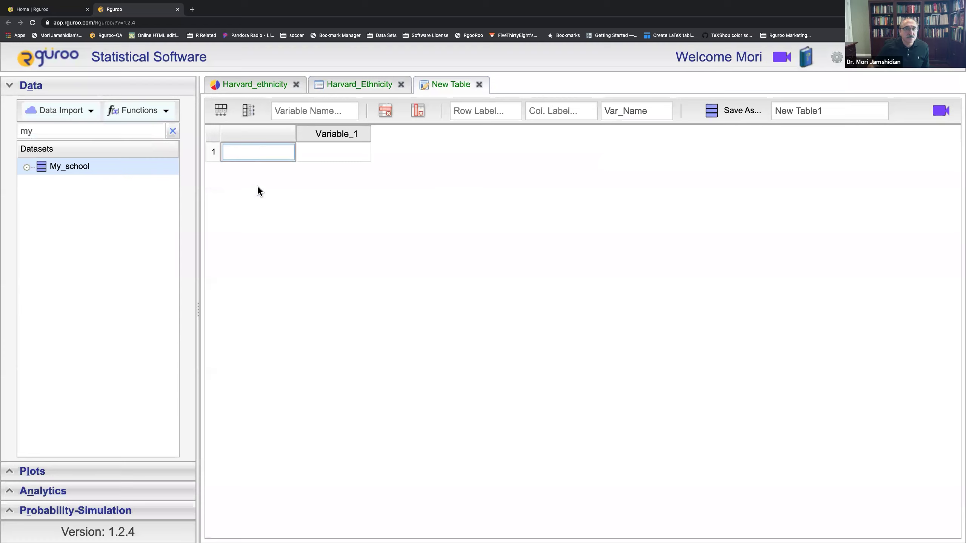
click(220, 111)
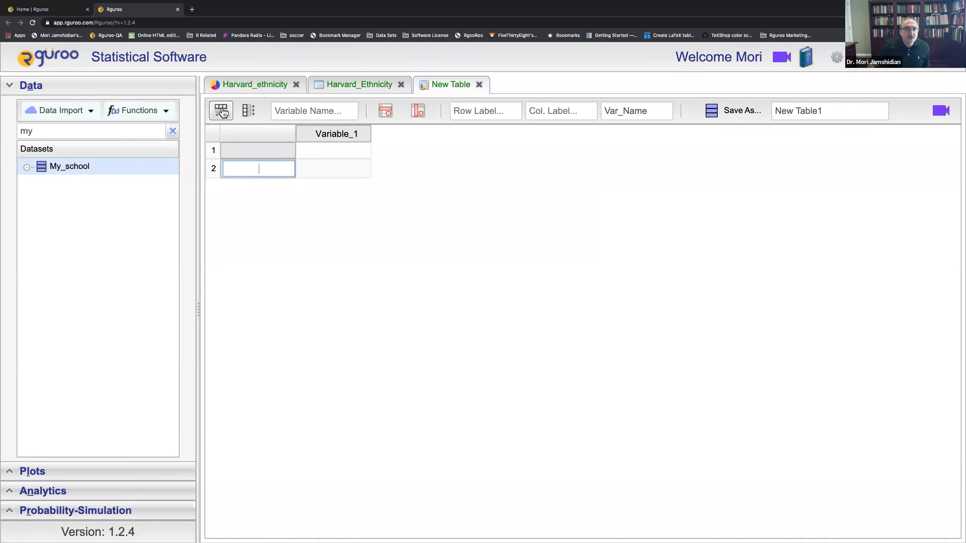
click(480, 87)
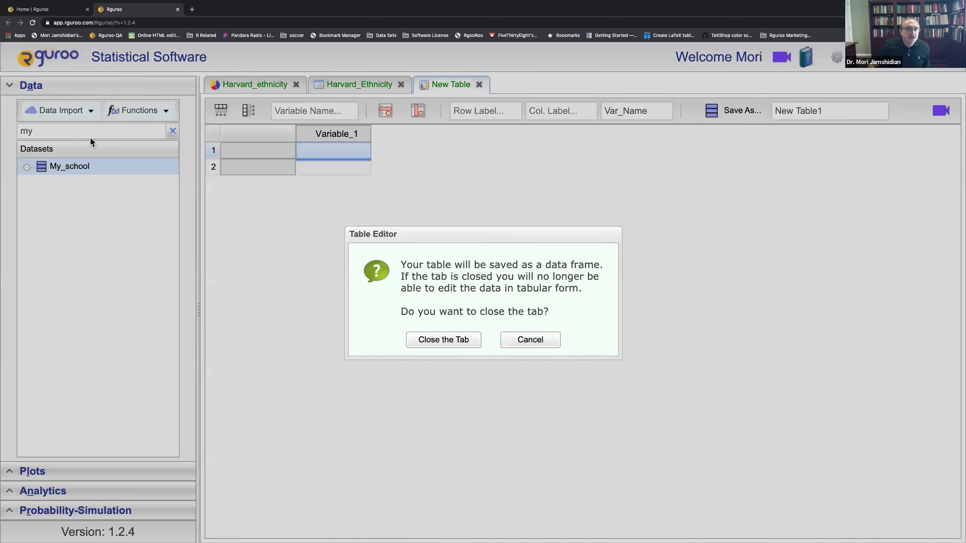
click(453, 341)
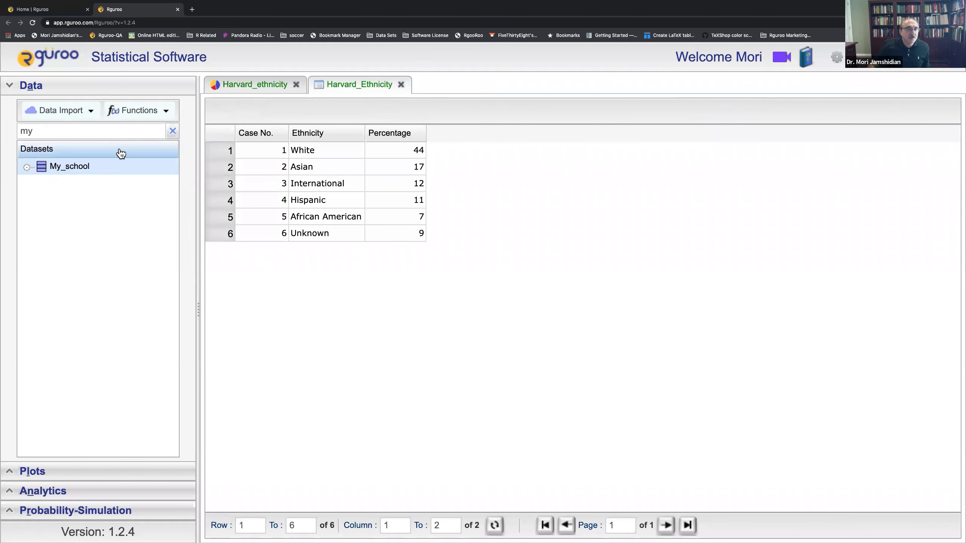
Create a new data frame with two variables and name the first variable Ethnicity
click(87, 111)
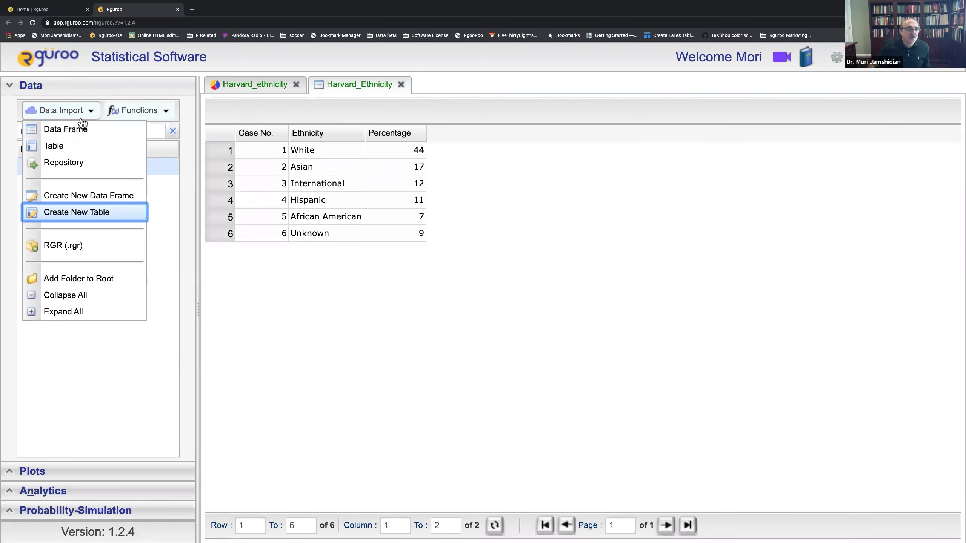
click(72, 197)
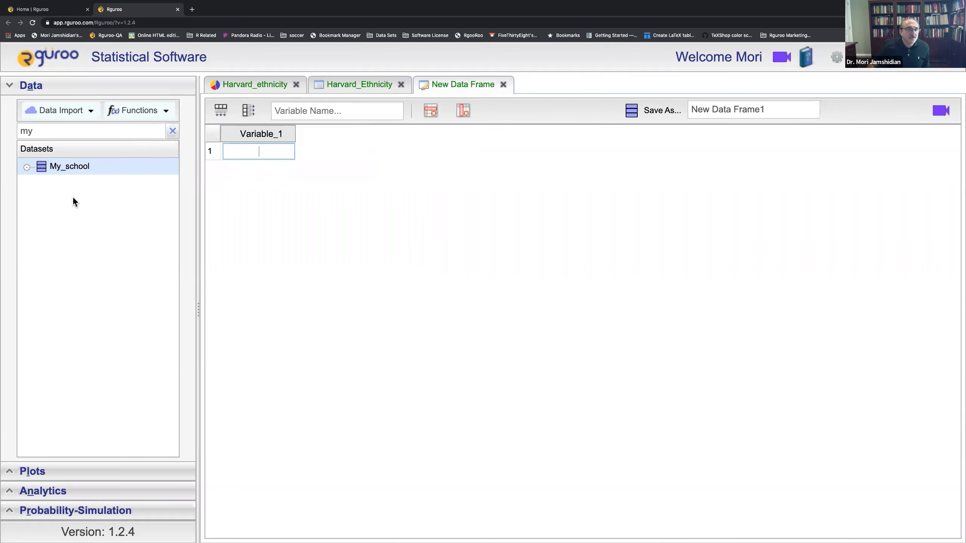
click(248, 110)
click(270, 134)
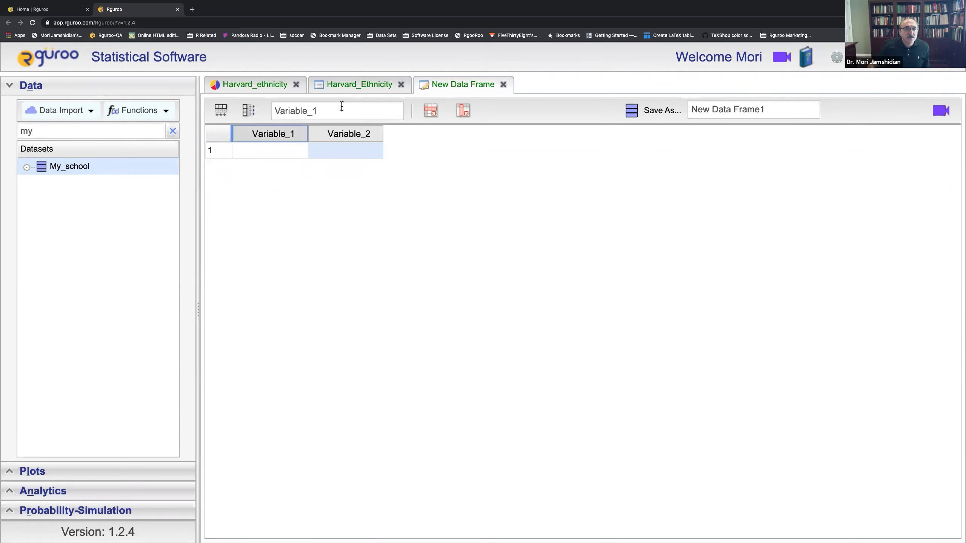
click(336, 110)
text(Etg)
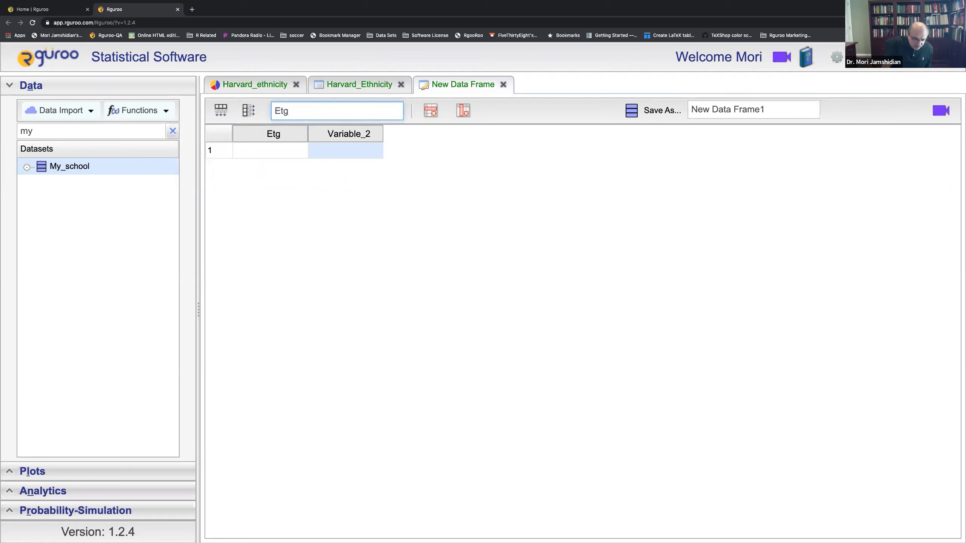
key(BackSpace)
text(hnicity)
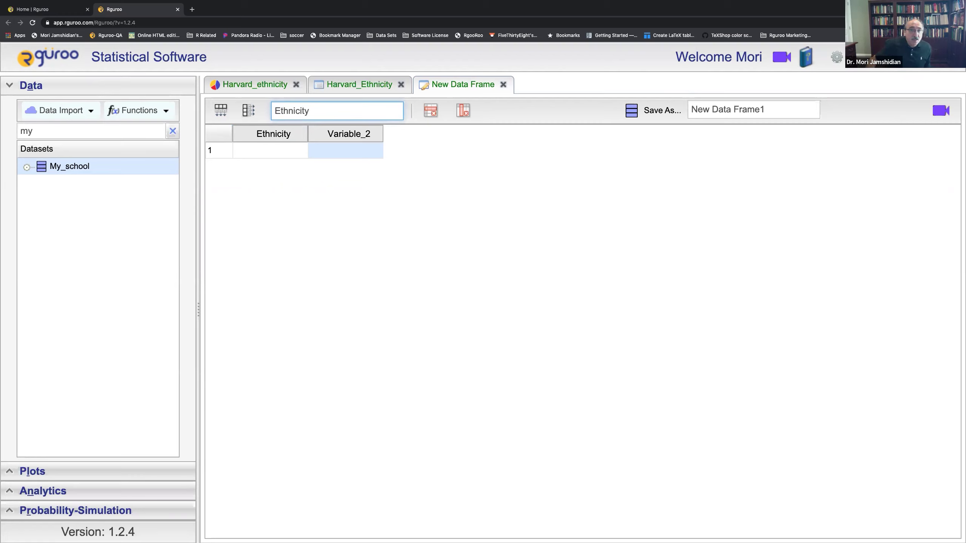
Rename the second variable of the new data frame as Percentage
click(365, 133)
click(343, 114)
double_click(343, 114)
text(Percentage)
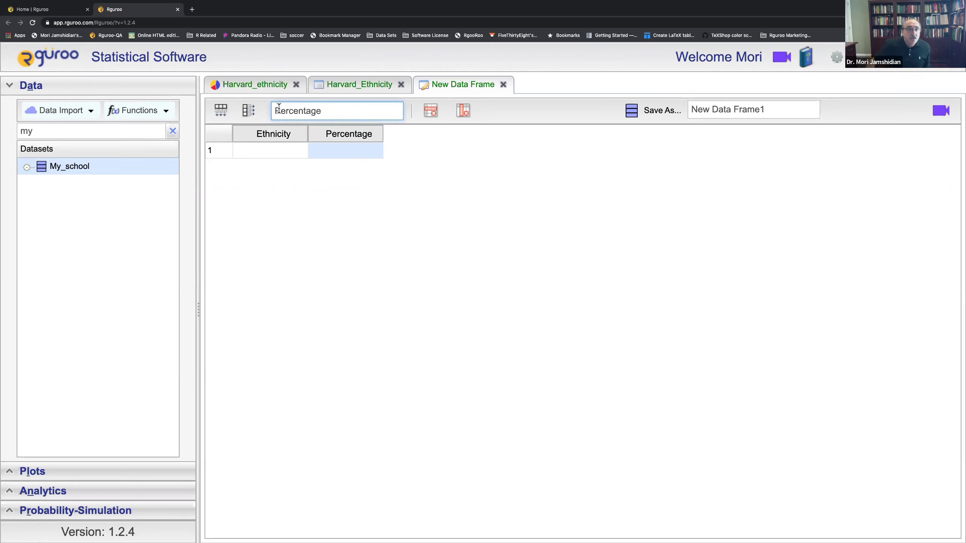
Add a second row to the data frame and enter Hispanic and Non_Hispanic as the Ethnicity values
click(220, 111)
click(254, 151)
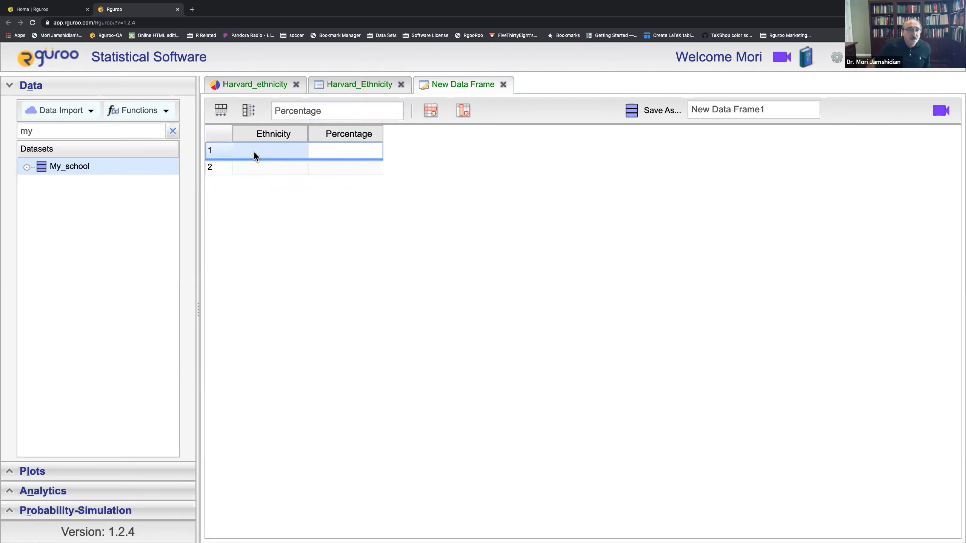
double_click(254, 151)
text(Hispanic)
click(261, 167)
double_click(261, 168)
text(Non_Hispanic)
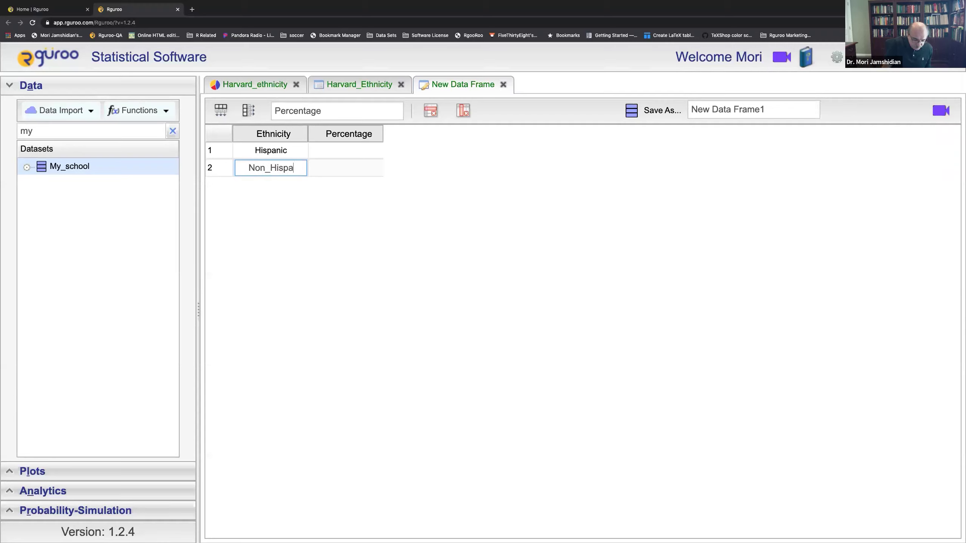
Enter Percentage values of 0.35 for Hispanic and 0.65 for Non_Hispanic
click(343, 149)
text(0.65)
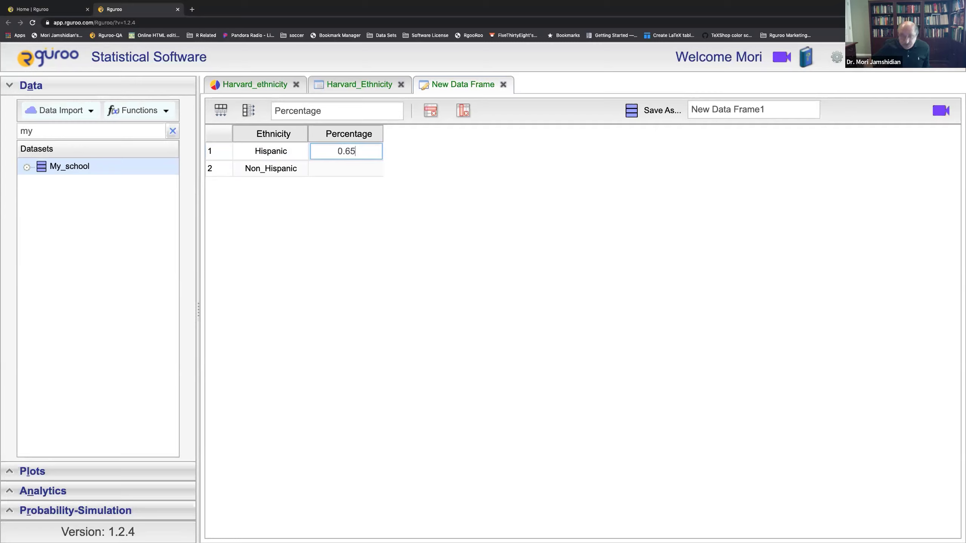
key(BackSpace)
key(BackSpace)
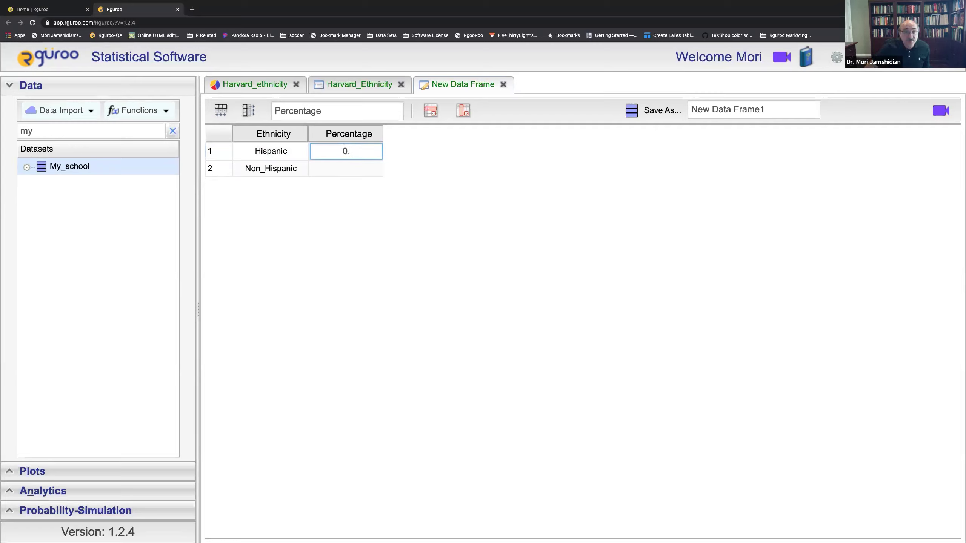
text(35)
click(345, 167)
text(0.65)
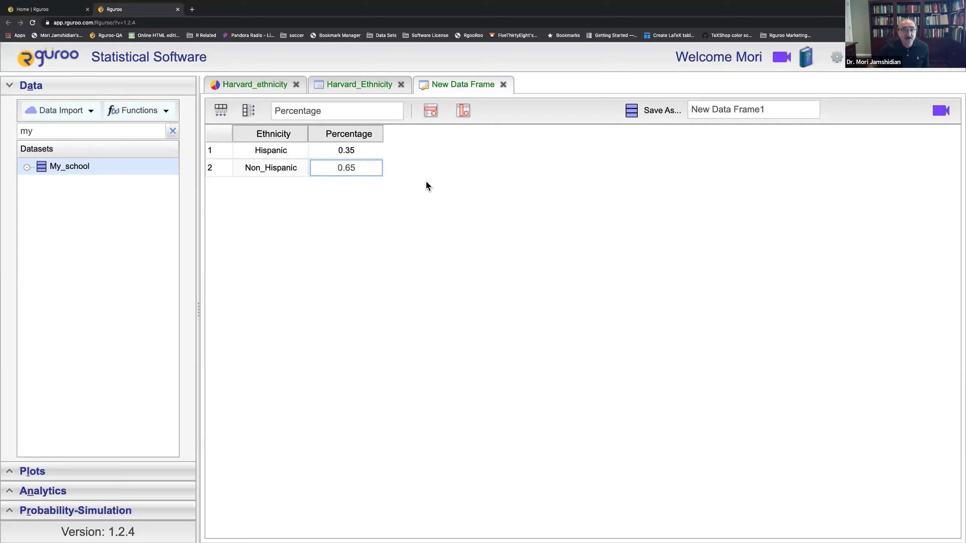
key(Return)
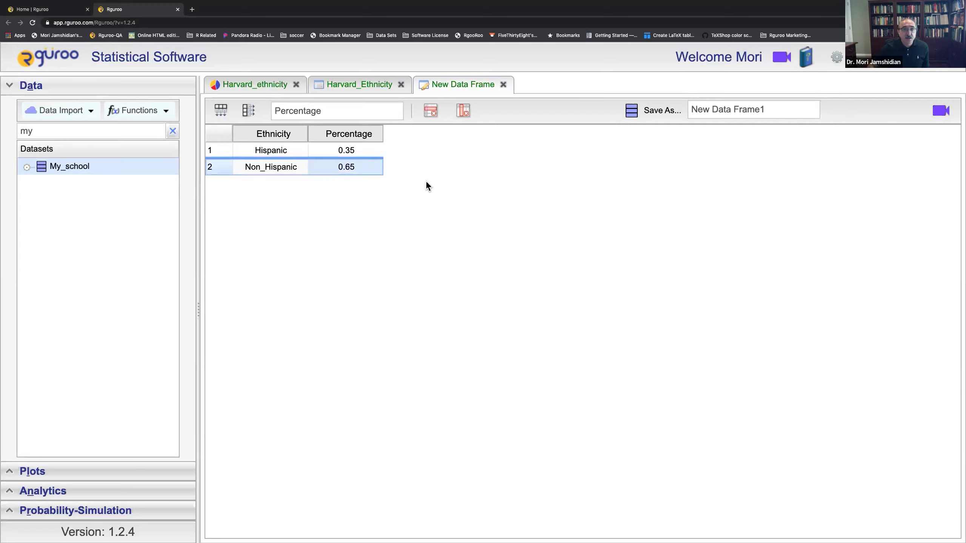
Save the new data frame under the name Hispanic
triple_click(776, 110)
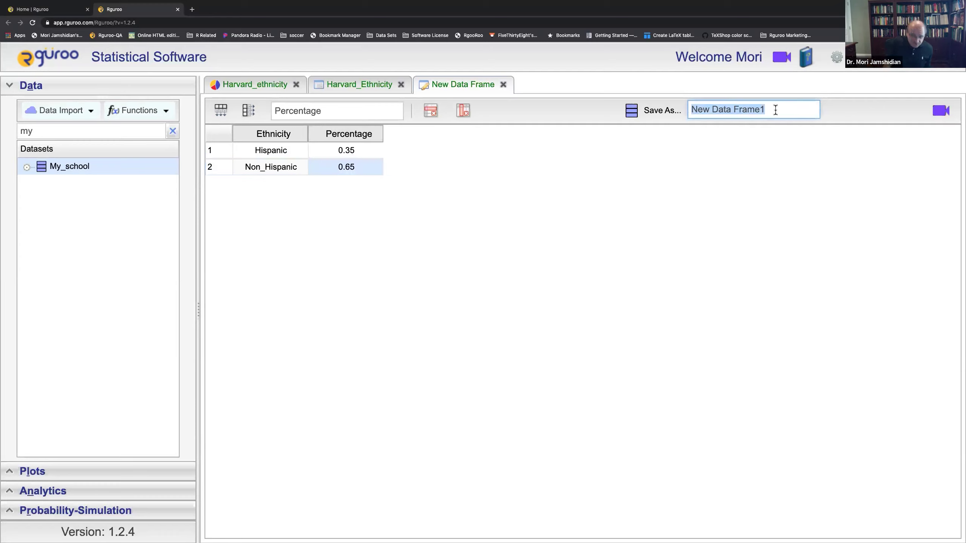
key(BackSpace)
text(H)
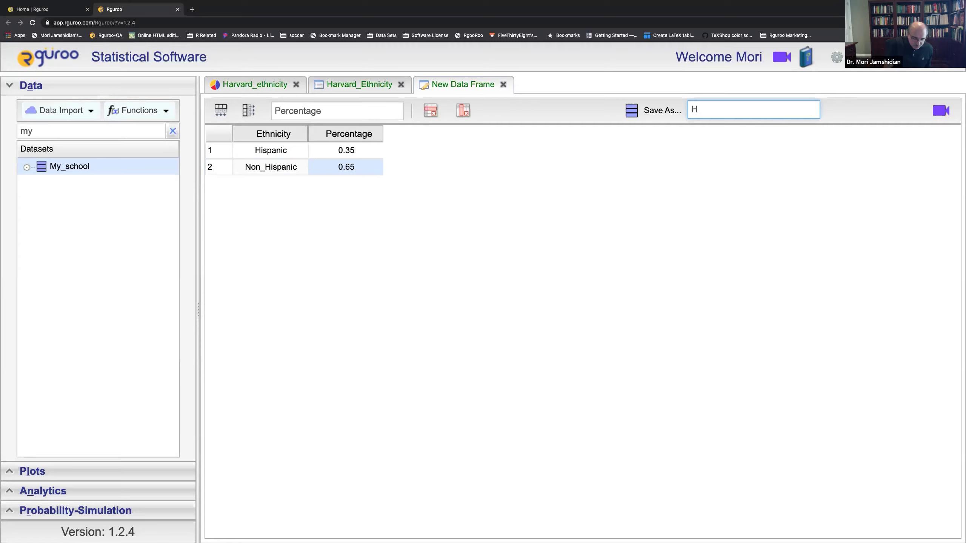
text(ispanic)
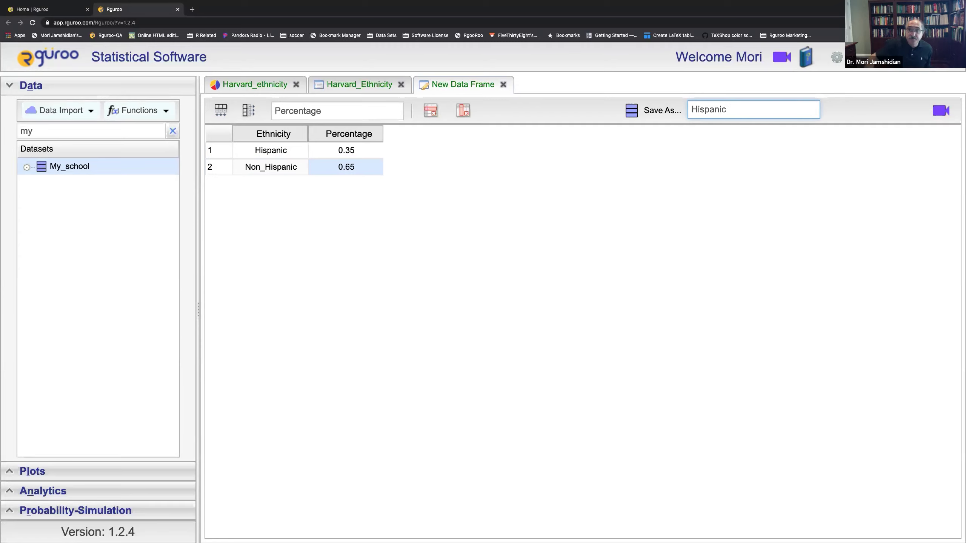
click(657, 115)
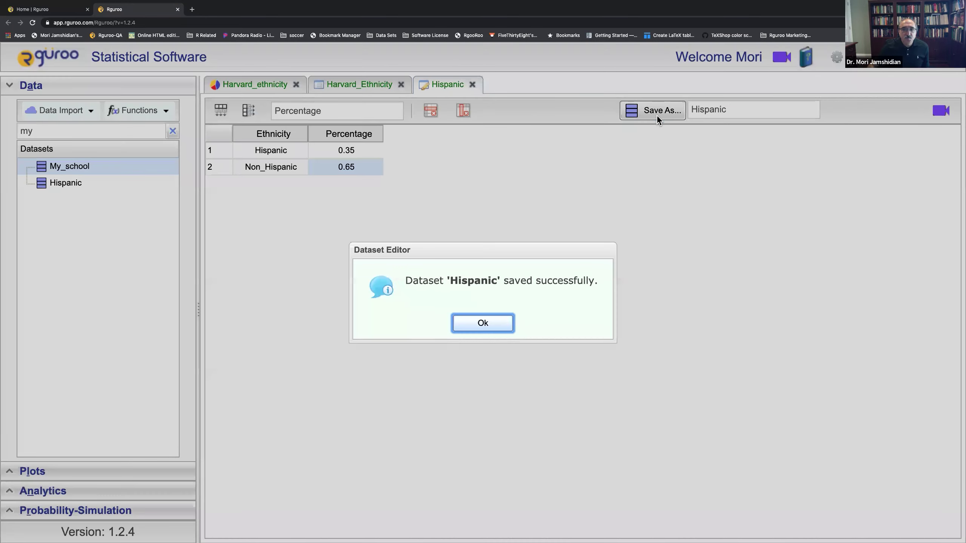
click(494, 324)
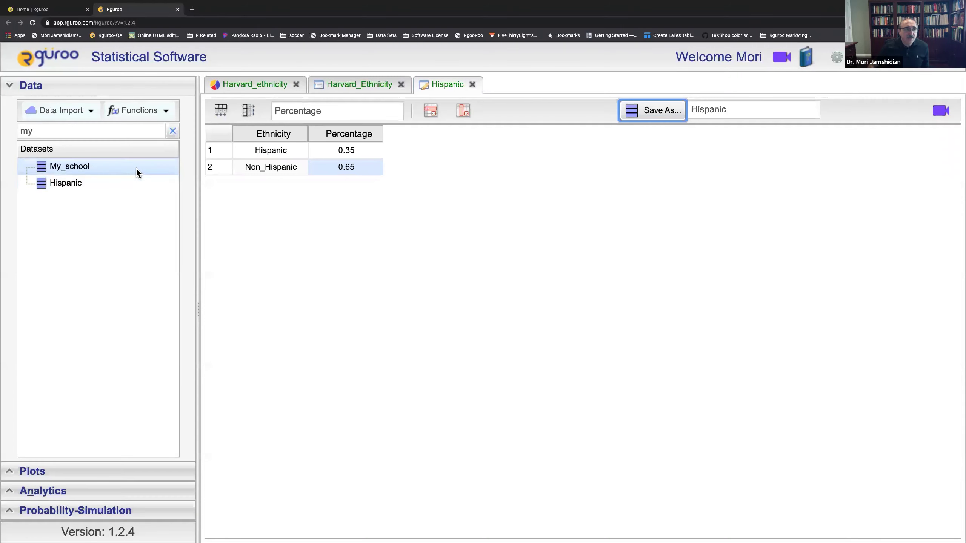
Start a new random selection from the Hispanic dataset with a sample size of 100
click(124, 88)
click(96, 126)
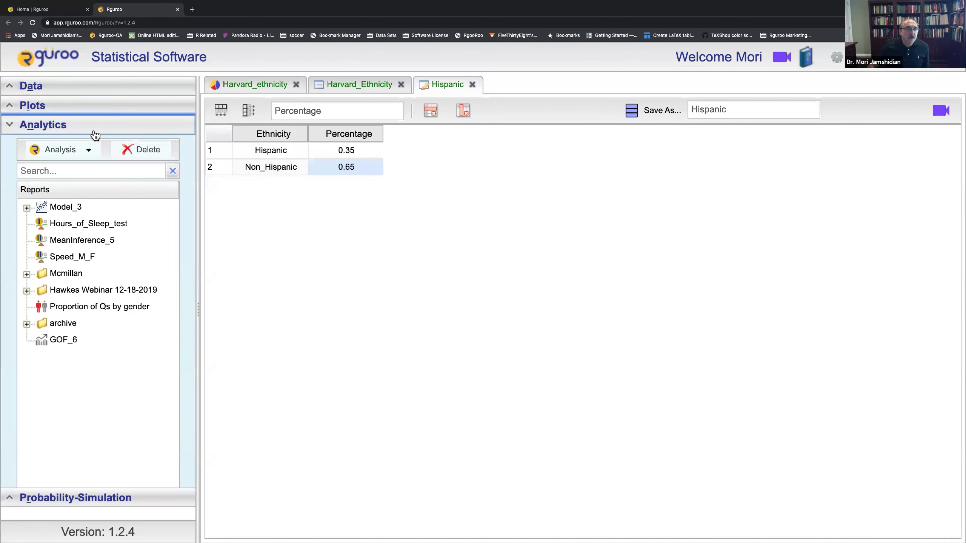
click(93, 126)
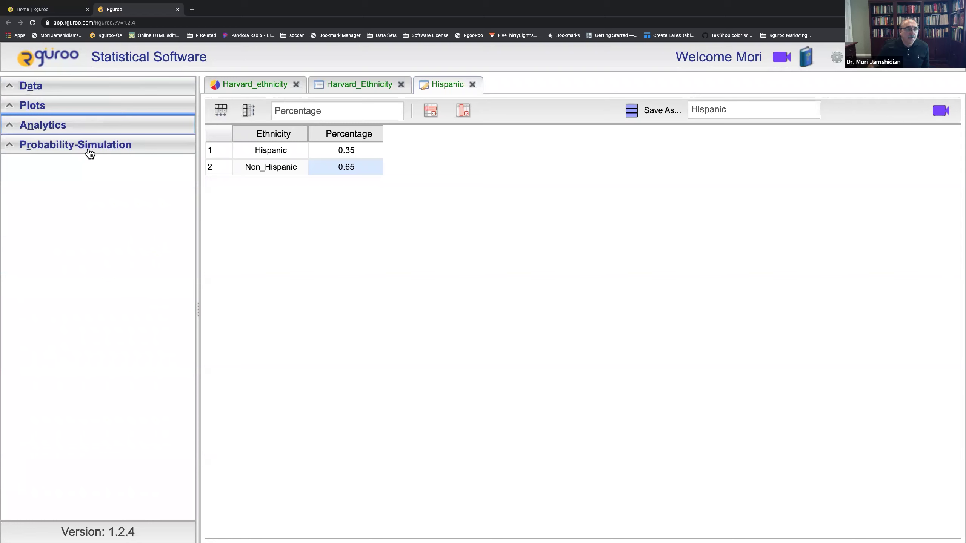
click(89, 151)
click(87, 169)
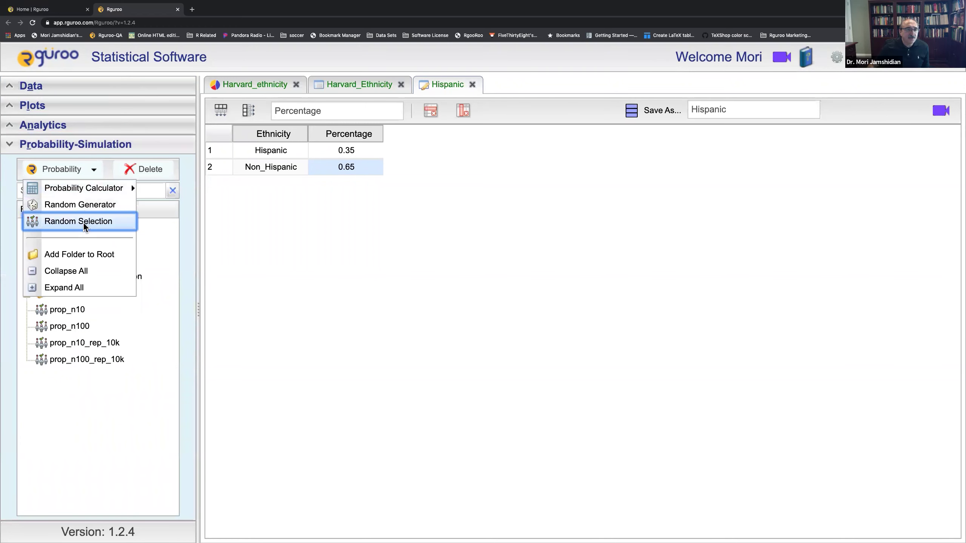
click(84, 221)
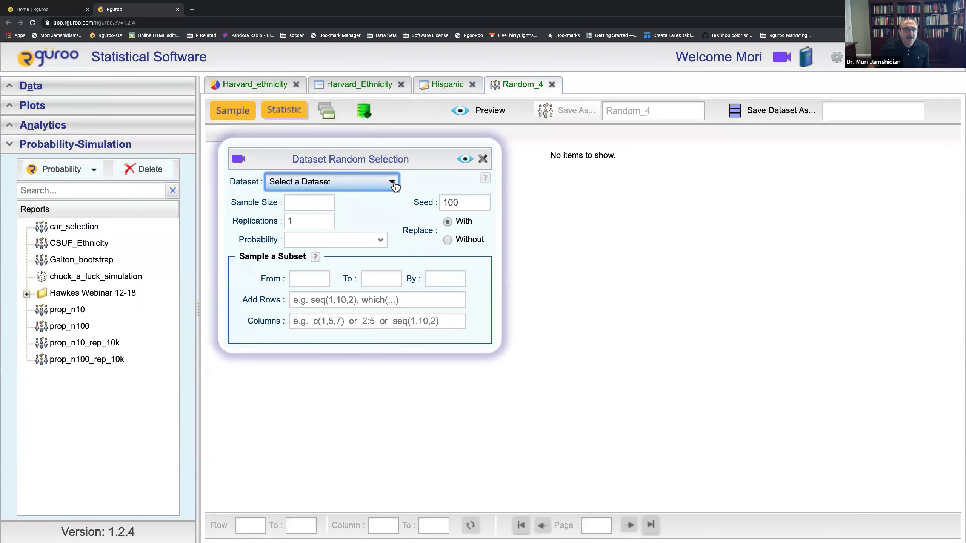
click(393, 183)
click(336, 216)
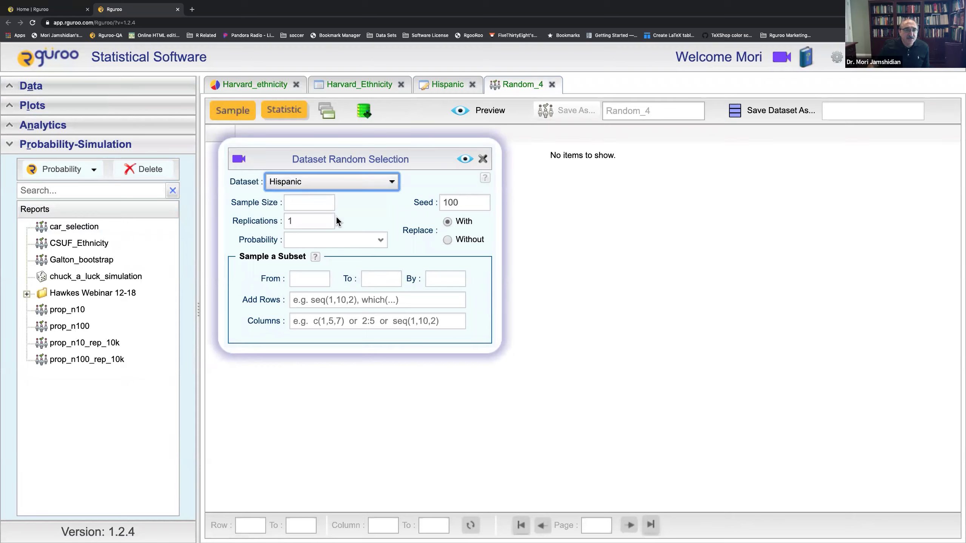
click(305, 206)
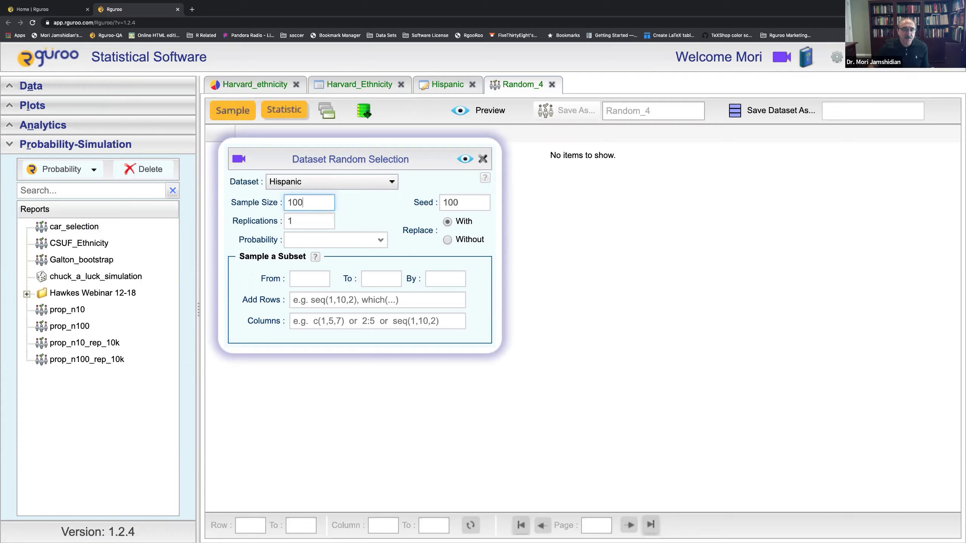
Set the random selection to 10000 replications, use Percentage as the probability, and restrict the sampled columns to 1
click(301, 225)
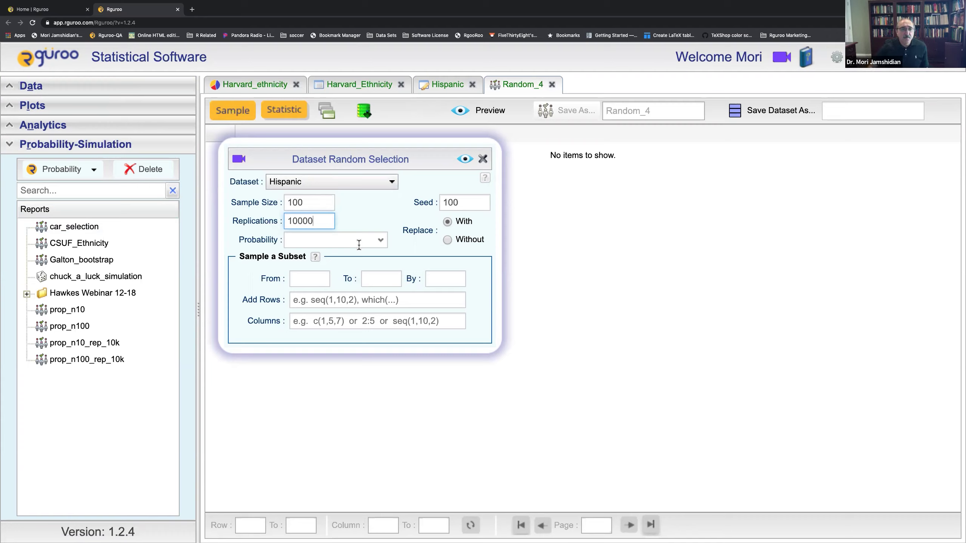
click(379, 242)
click(363, 254)
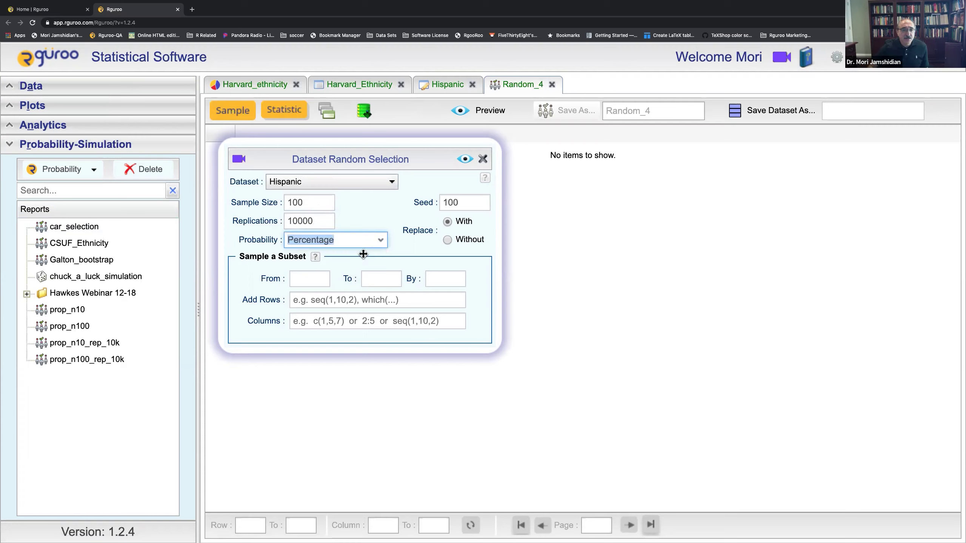
click(319, 327)
text(1)
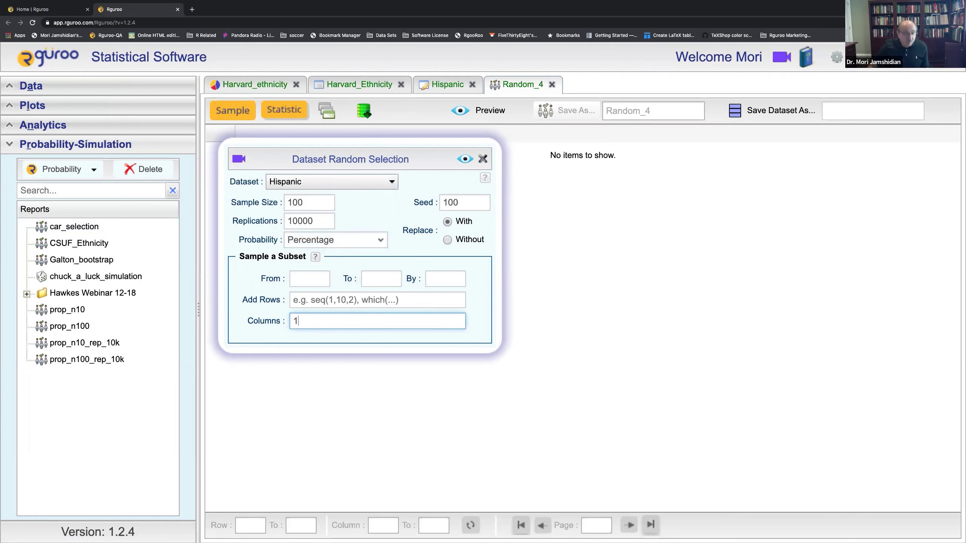
Add a custom statistic named Hispanic defined as mean(Ethnicity == "Hispanic") and preview the simulated sample proportions
click(284, 110)
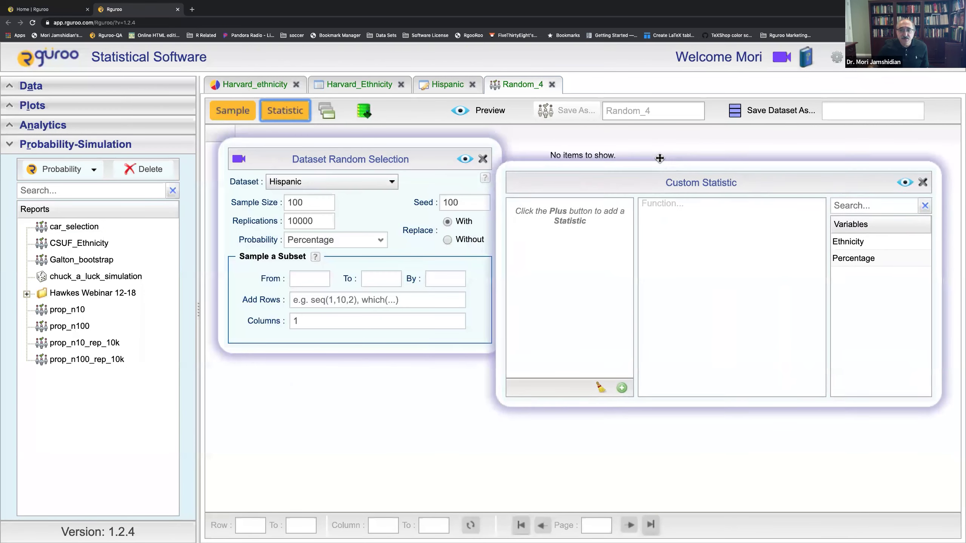
click(619, 380)
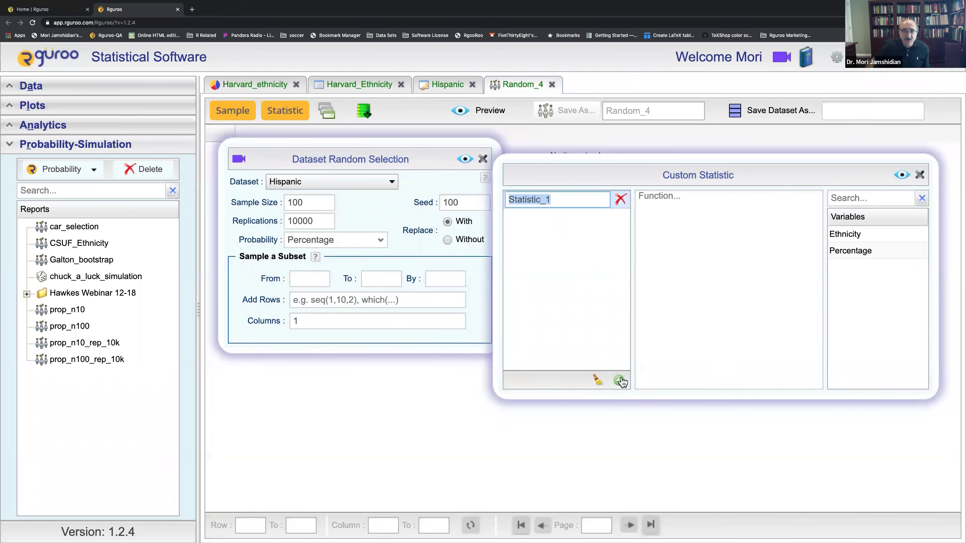
text(Hispanic)
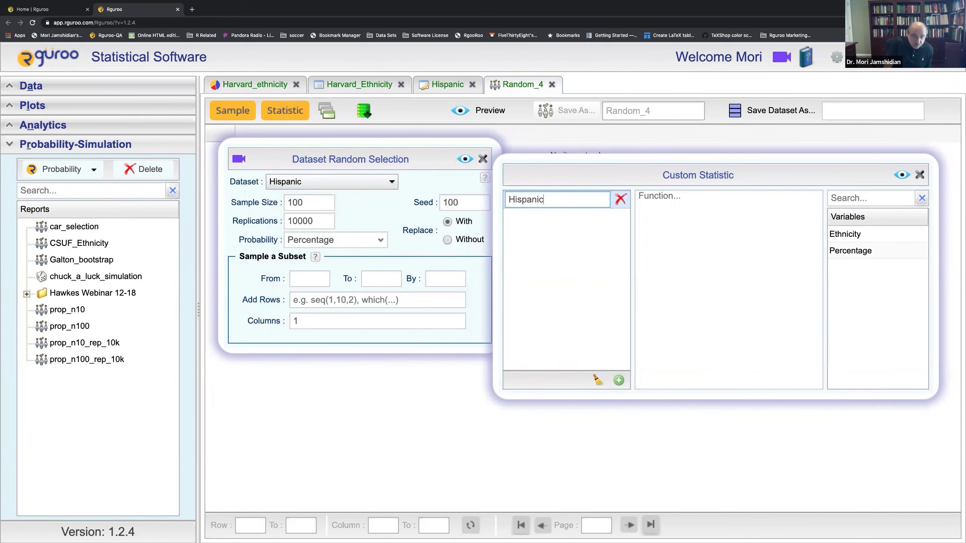
click(708, 306)
click(698, 251)
text(mean)
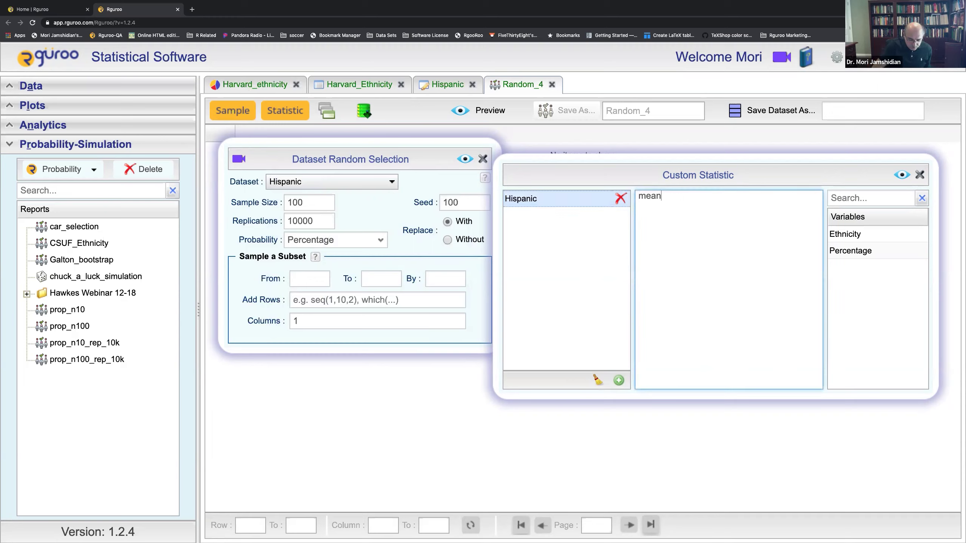
text(()
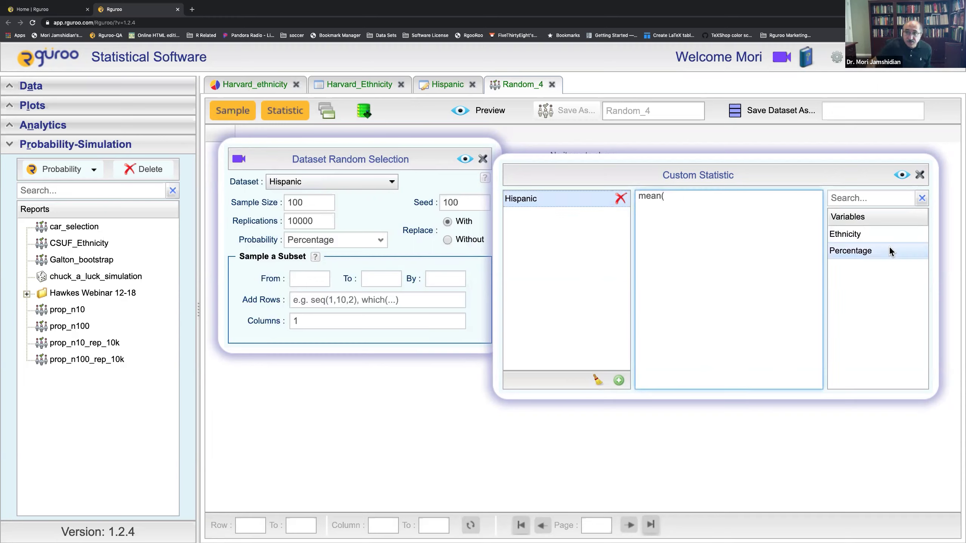
double_click(848, 234)
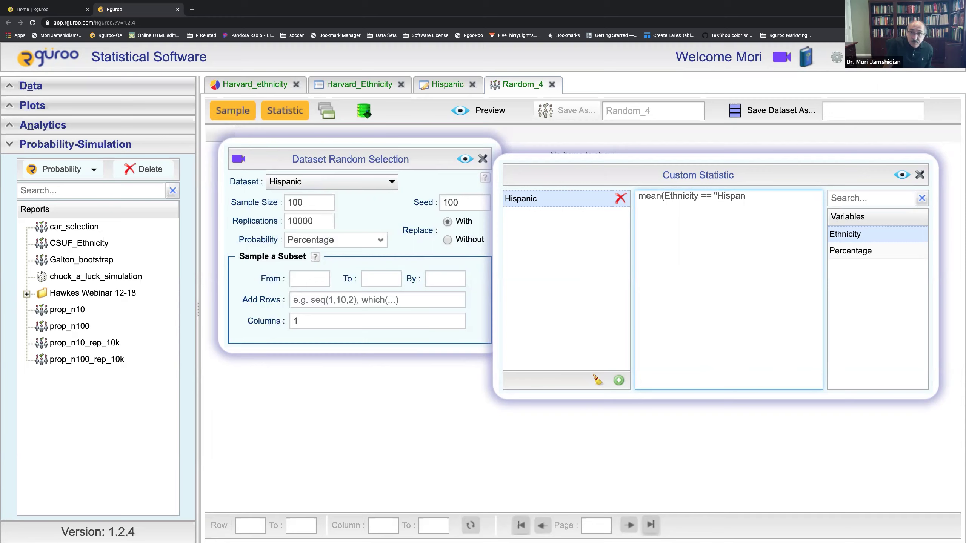
text())
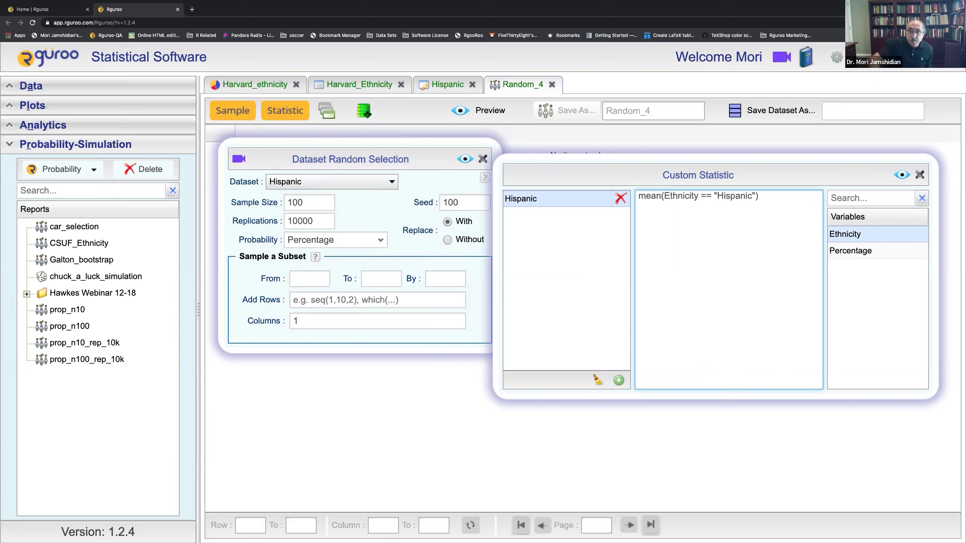
click(902, 176)
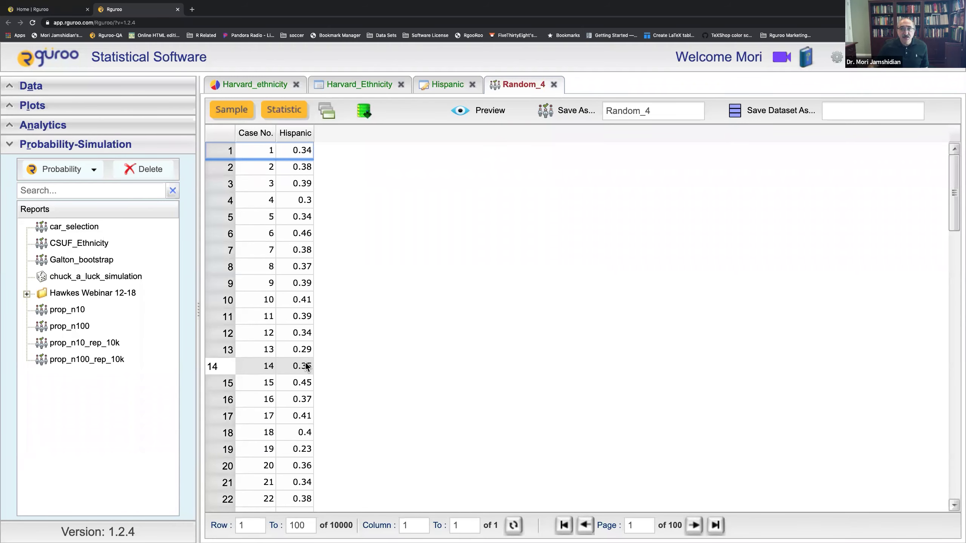
Save both the simulation report and its resulting dataset under the name Hispanic1
click(677, 109)
text(Hispanic)
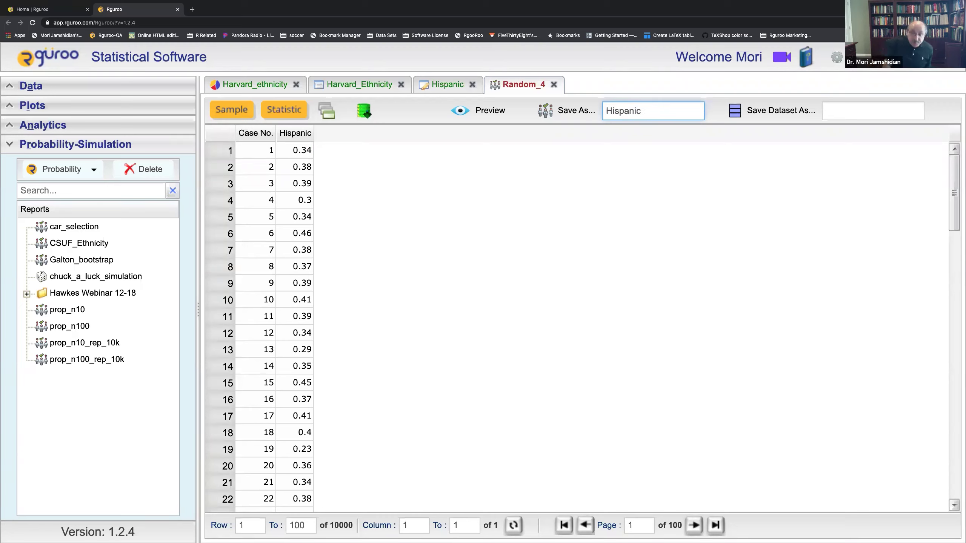
text(1)
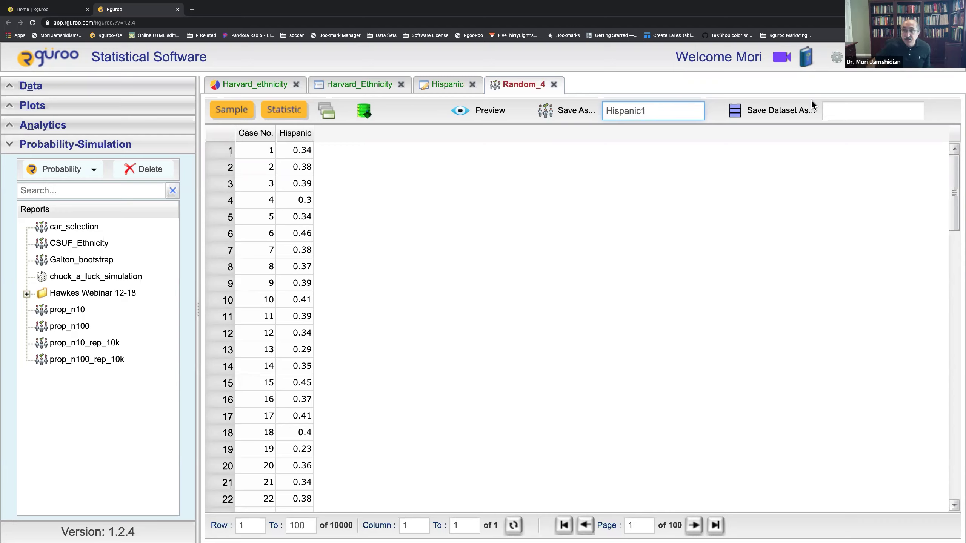
click(847, 110)
text(Hispanic)
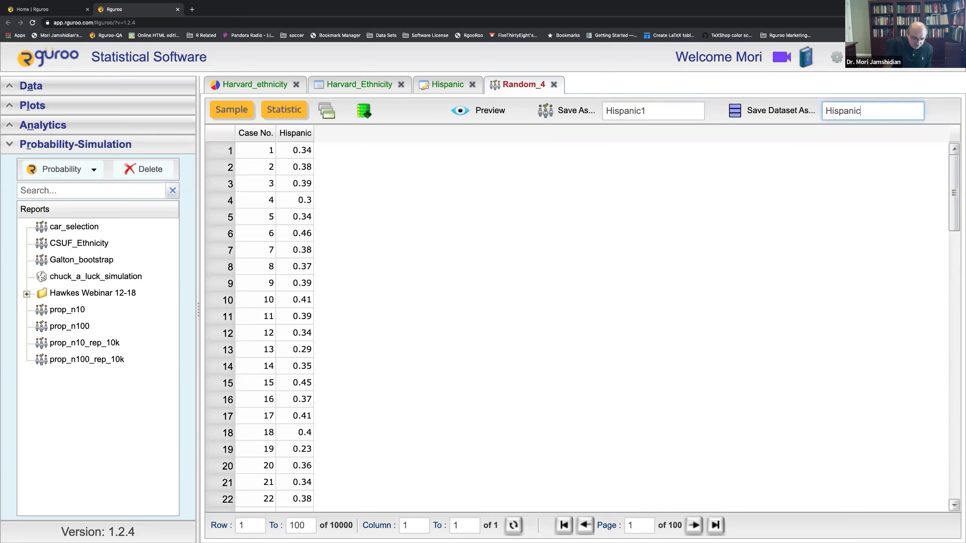
text(1)
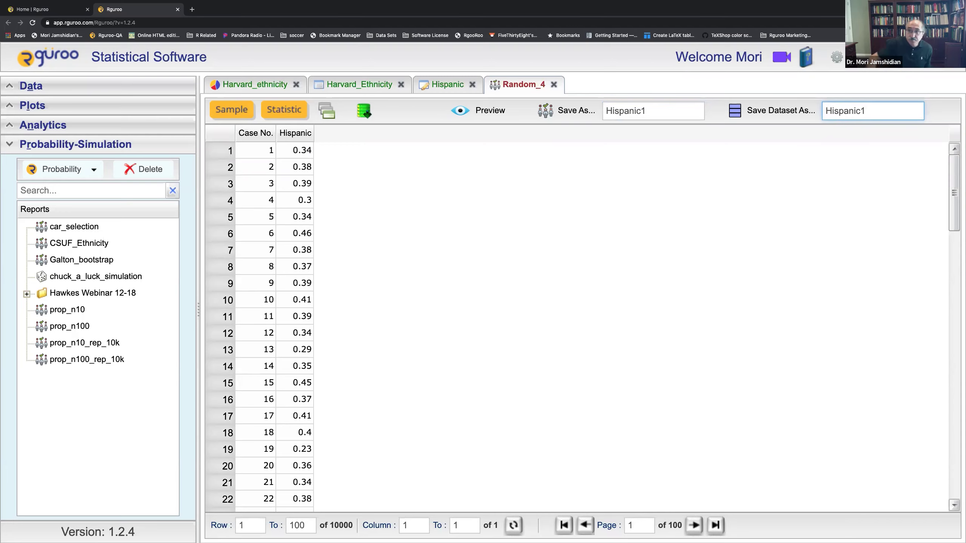
click(796, 113)
click(482, 322)
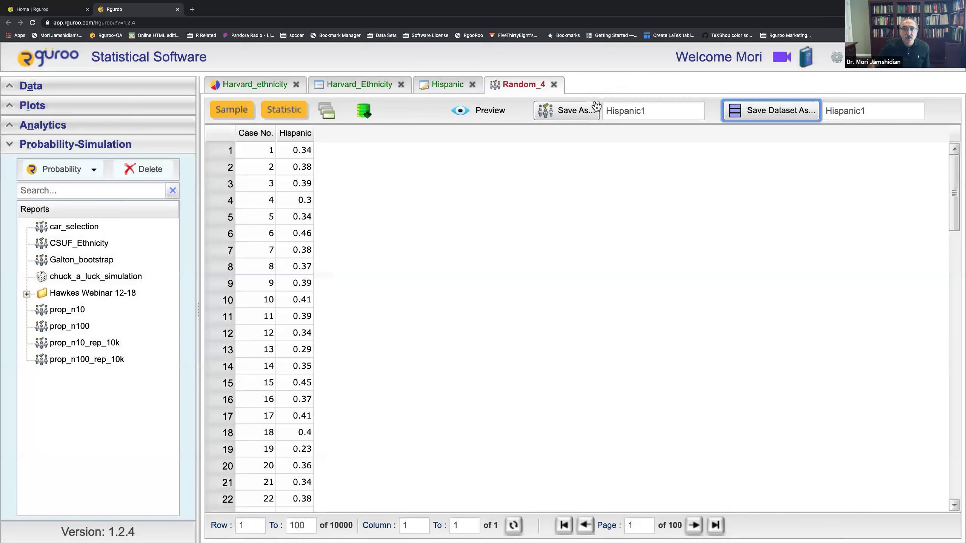
click(572, 114)
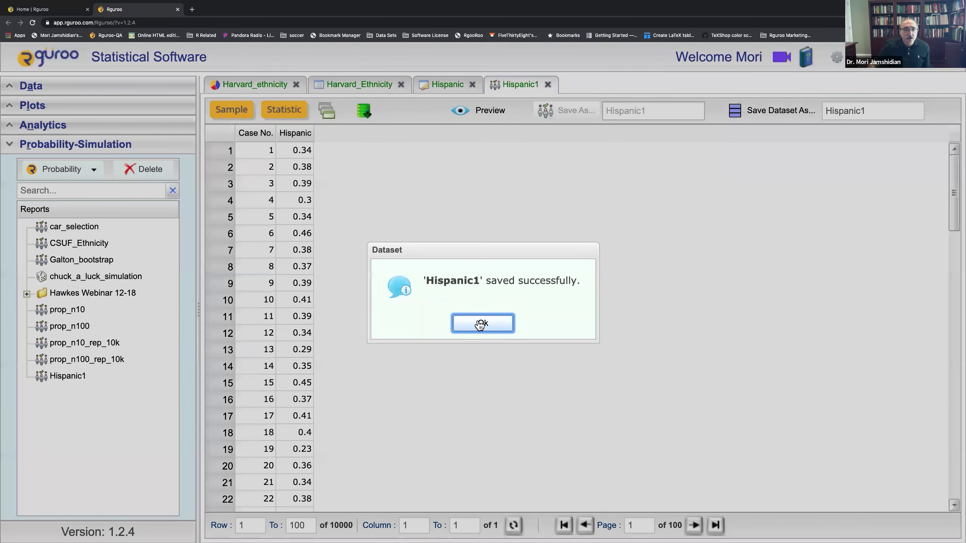
click(480, 321)
Create a dotplot from the Hispanic1 dataset with Hispanic as the numerical variable and preview it
click(119, 144)
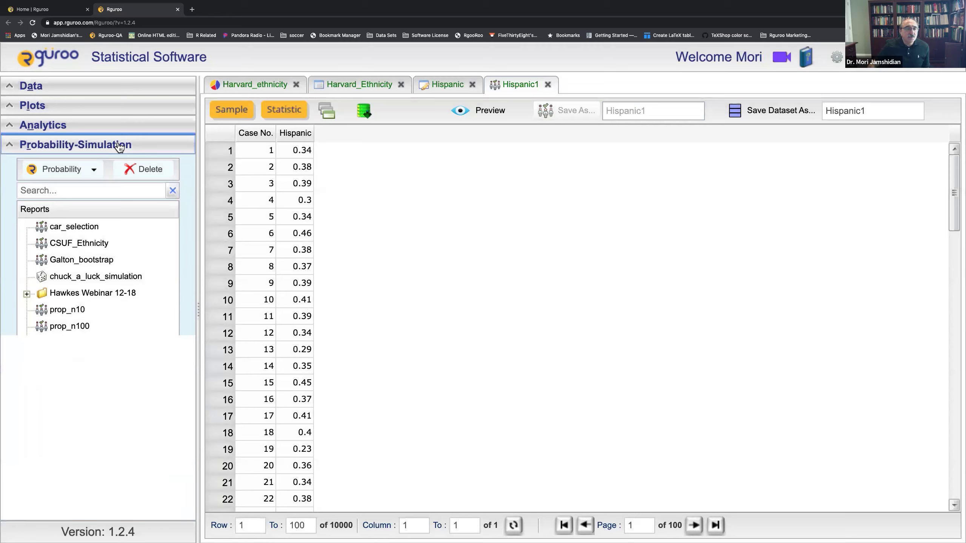
click(103, 112)
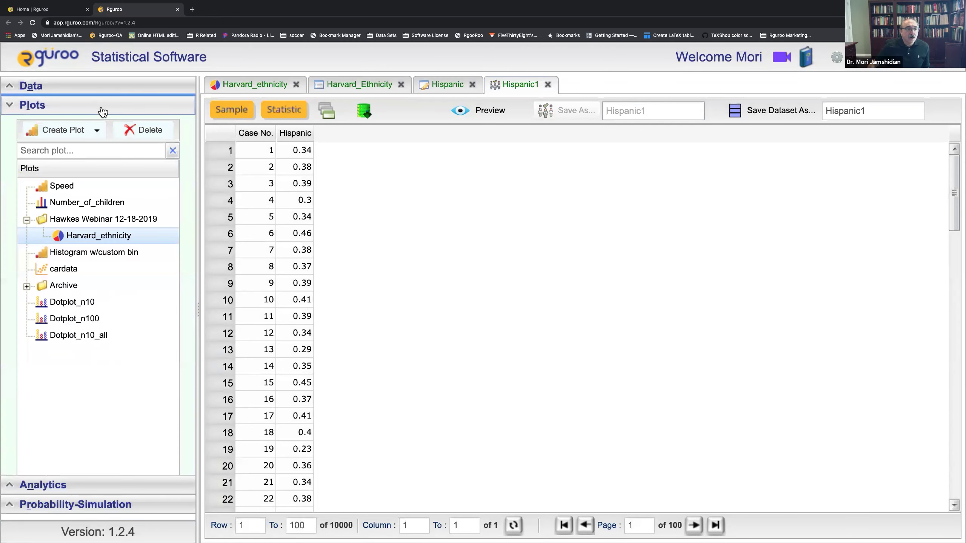
click(100, 131)
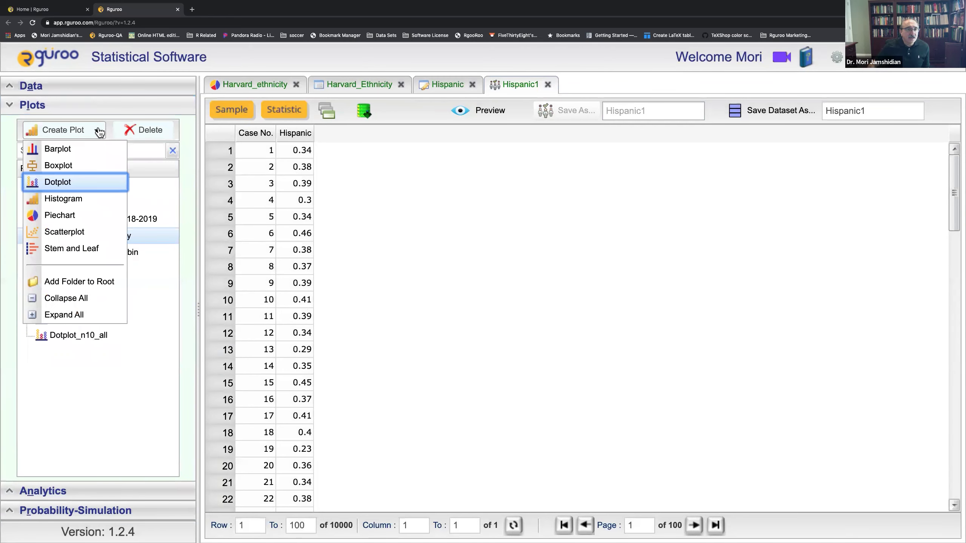
click(91, 184)
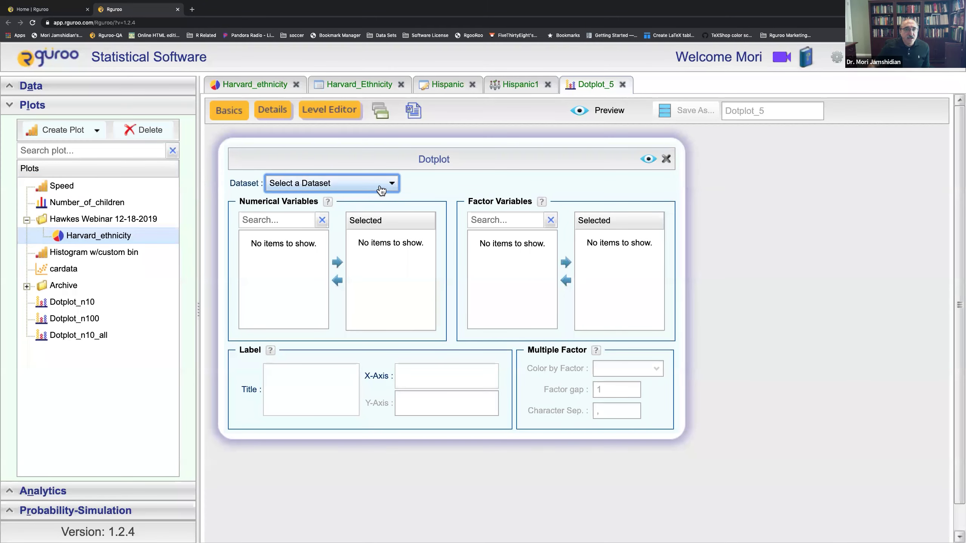
click(381, 190)
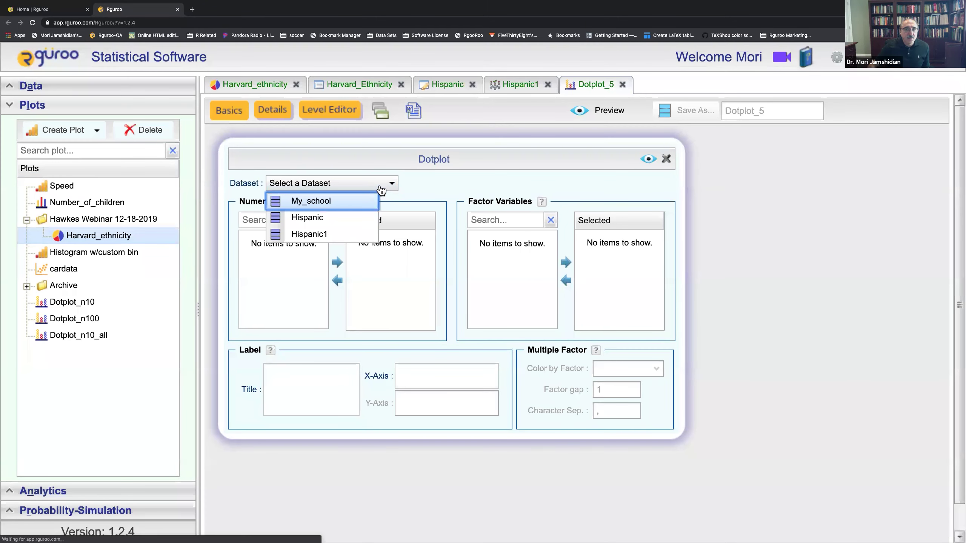
click(315, 235)
drag(278, 235, 435, 231)
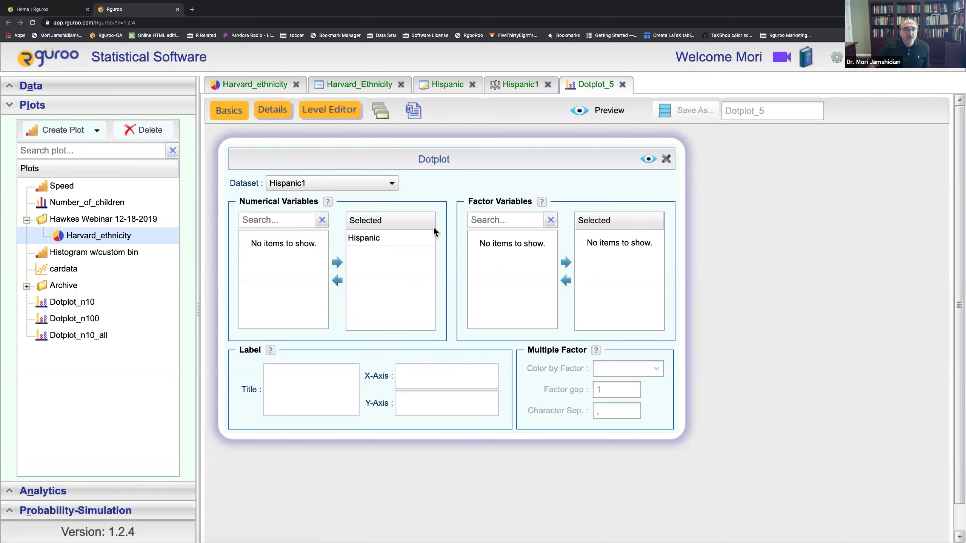
click(647, 159)
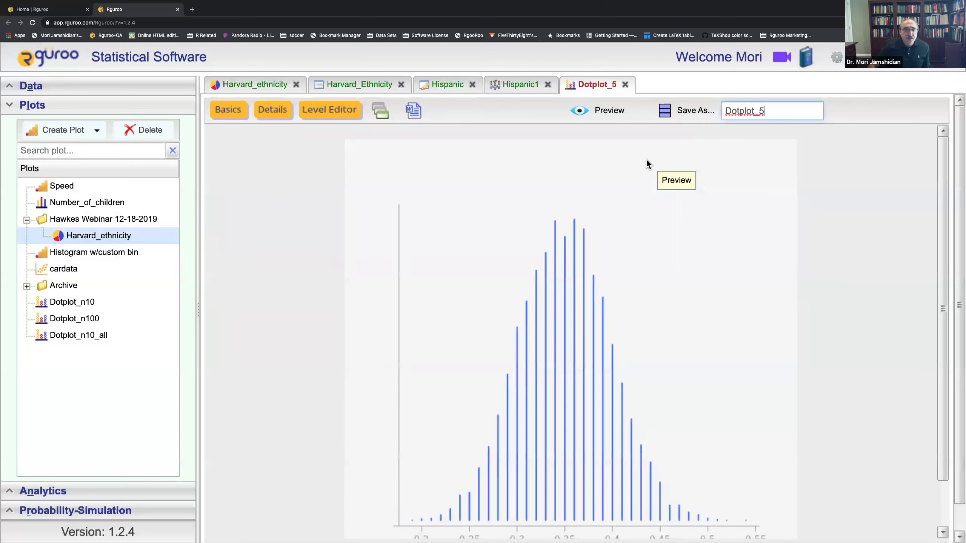
Superimpose a line on the dotplot with X1 0.35, Y1 1, X2 0.35 and Y2 2
click(273, 120)
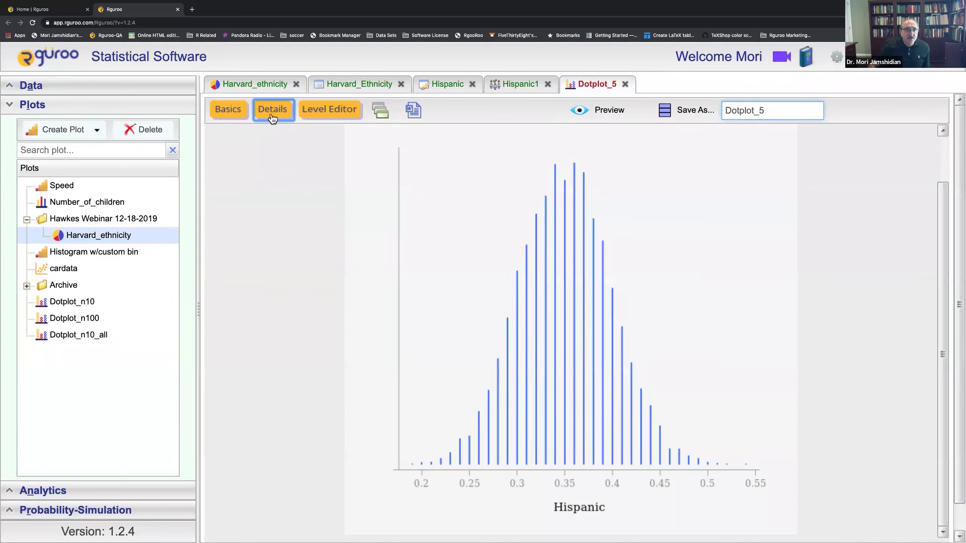
click(312, 297)
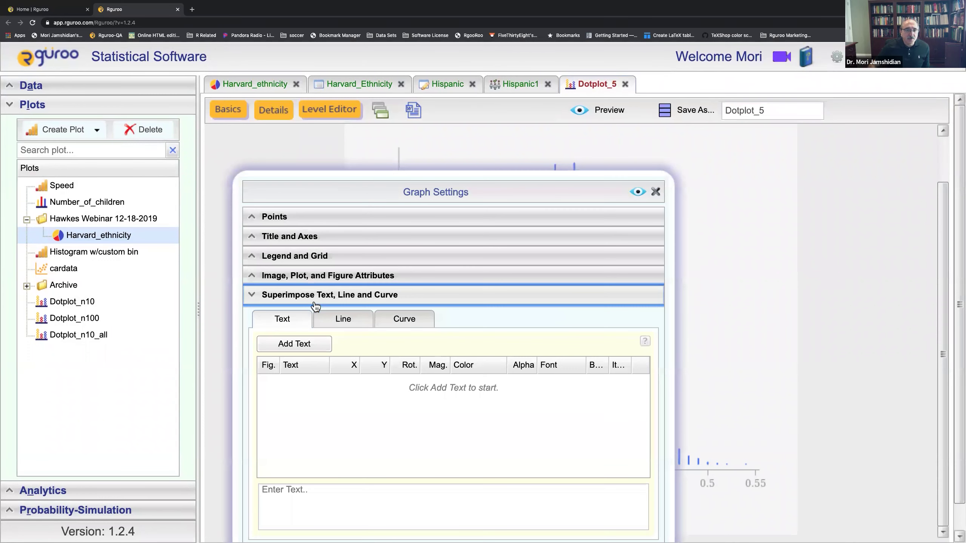
click(344, 321)
click(294, 344)
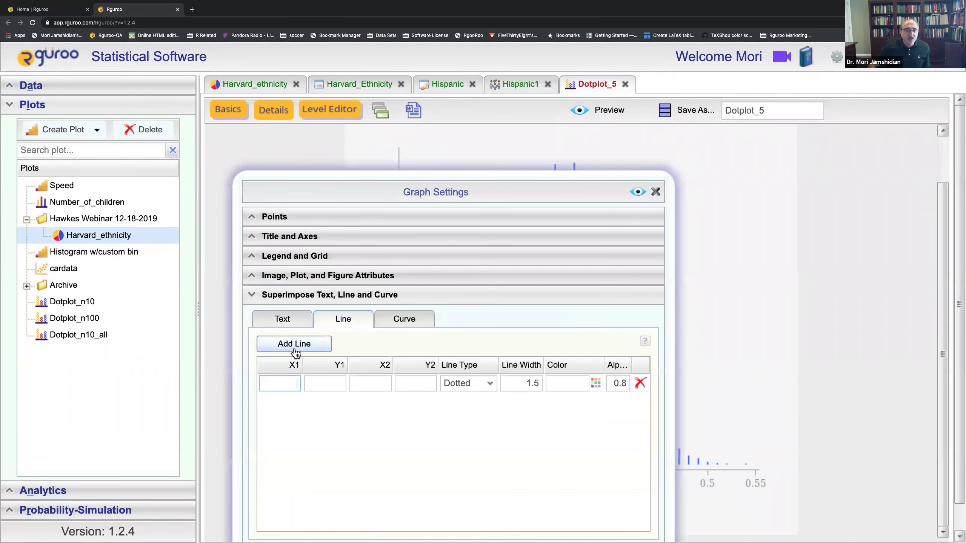
drag(448, 173, 455, 134)
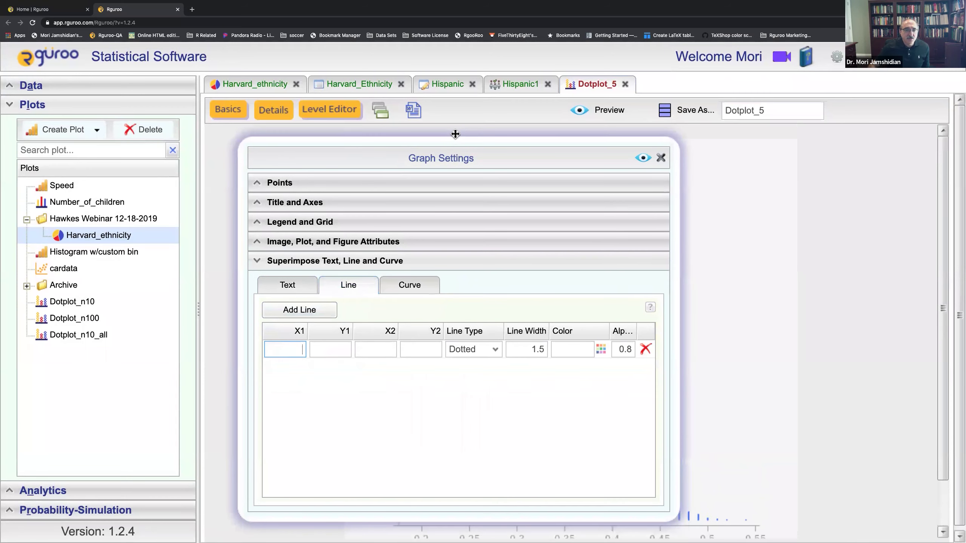
text(0.35)
key(Tab)
text(1)
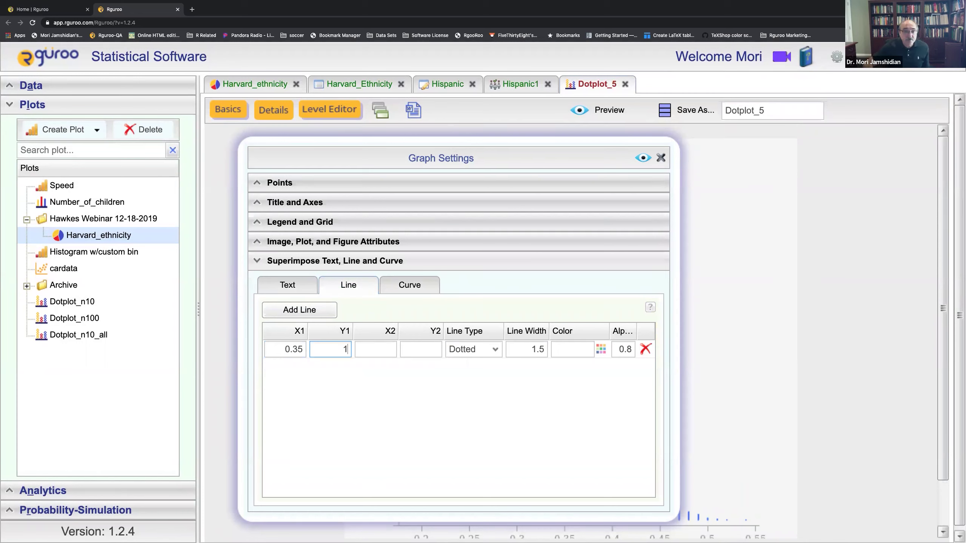
key(Tab)
text(0.35)
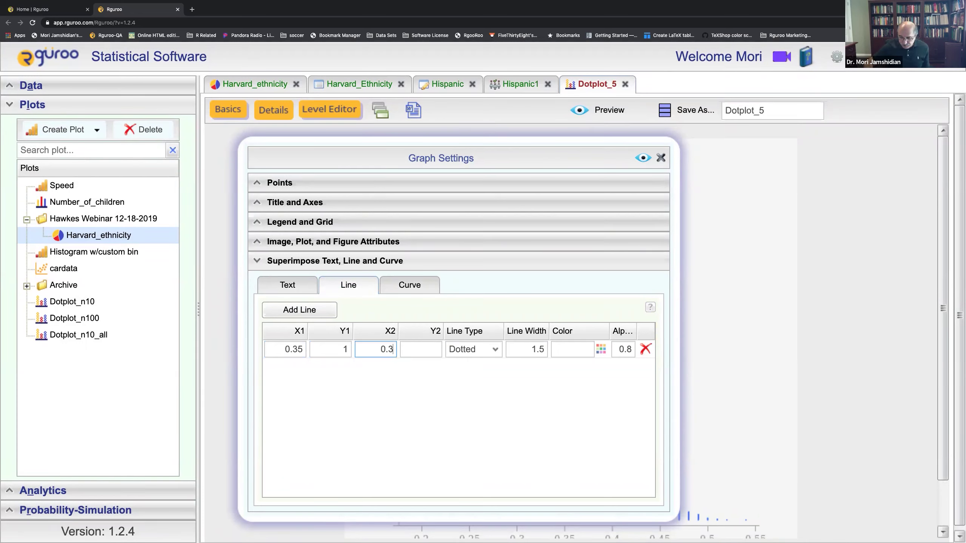
click(438, 350)
text(2)
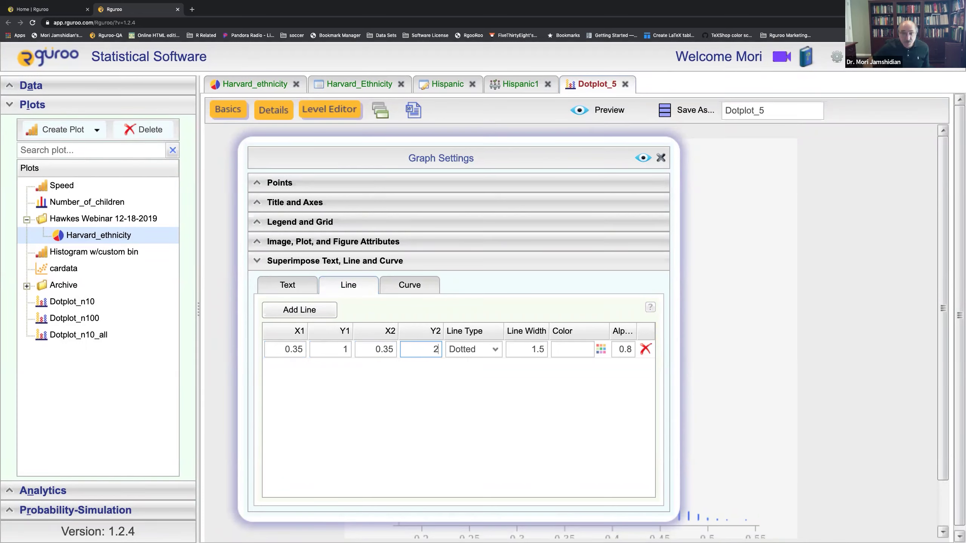
Color the superimposed line red (#FF0000), set its line width to 3, and preview the updated dotplot
click(601, 349)
click(613, 405)
click(530, 351)
text(3)
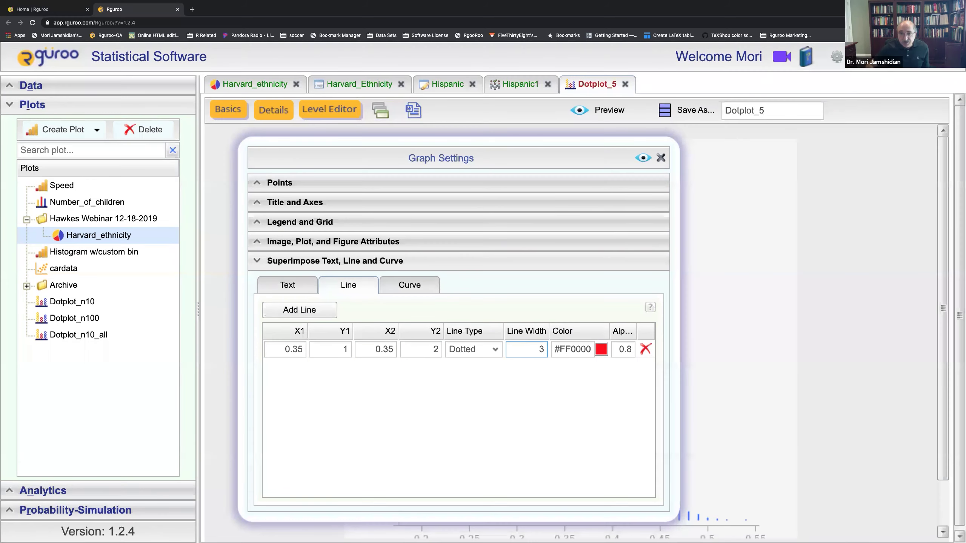
click(729, 319)
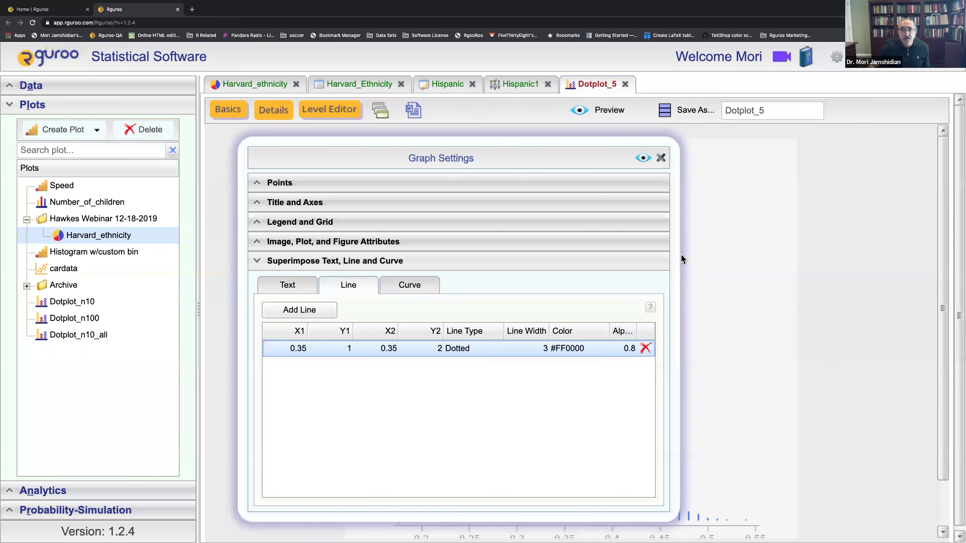
click(643, 157)
scroll(635, 225, down, 3)
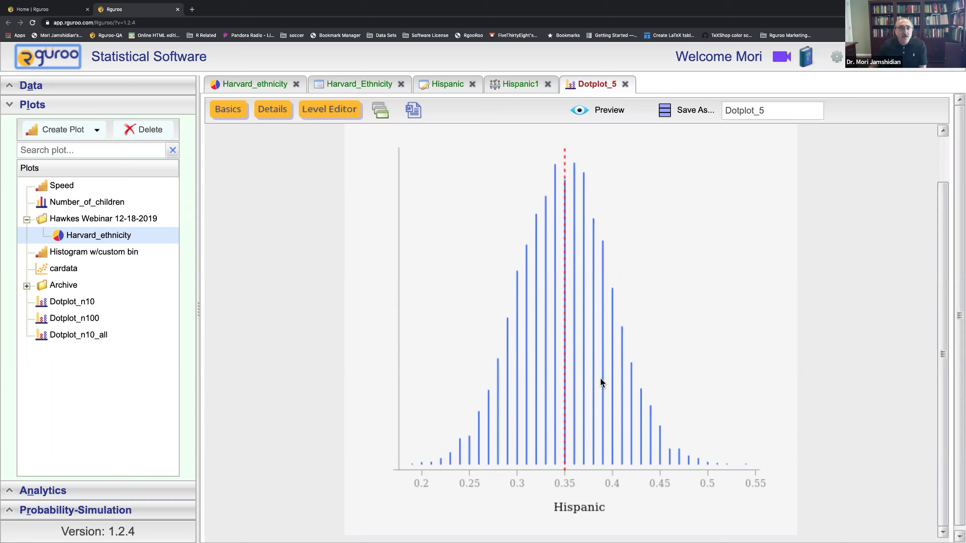
click(129, 101)
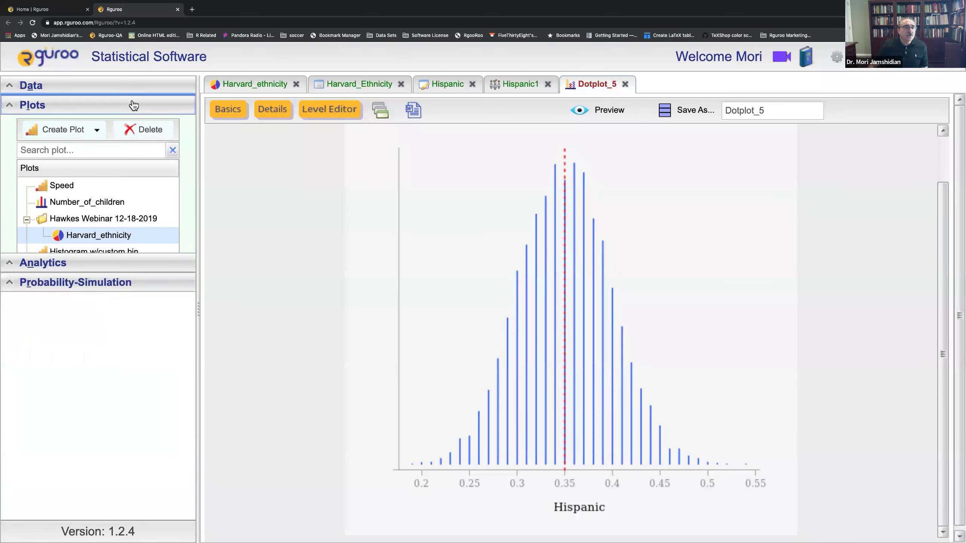
Sort the Hispanic1 dataset by the Hispanic variable in ascending order and preview the sorted data
click(129, 91)
click(162, 110)
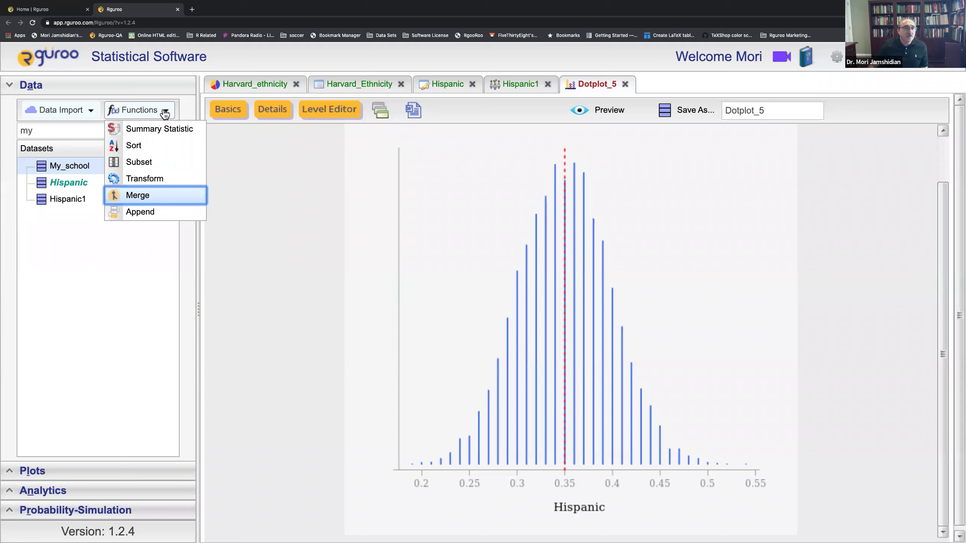
click(159, 149)
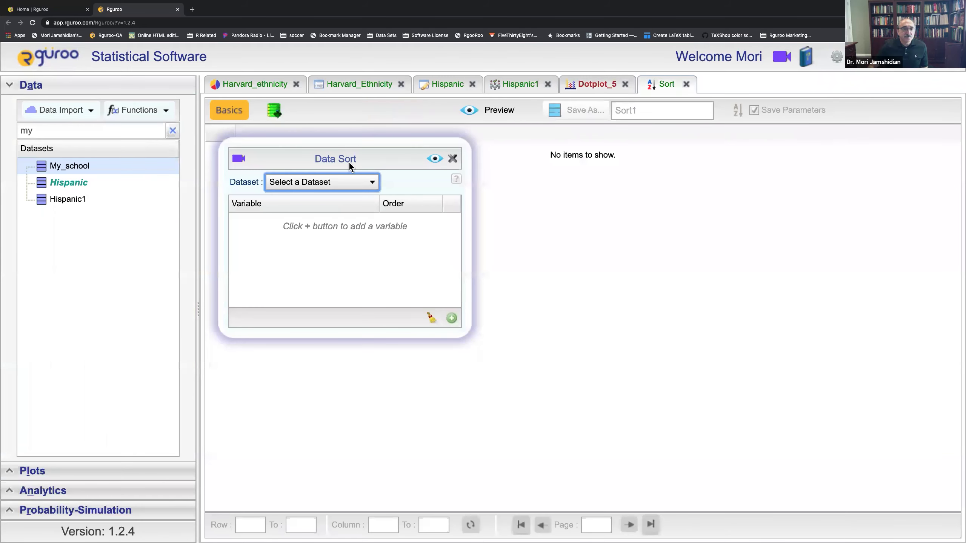
click(372, 183)
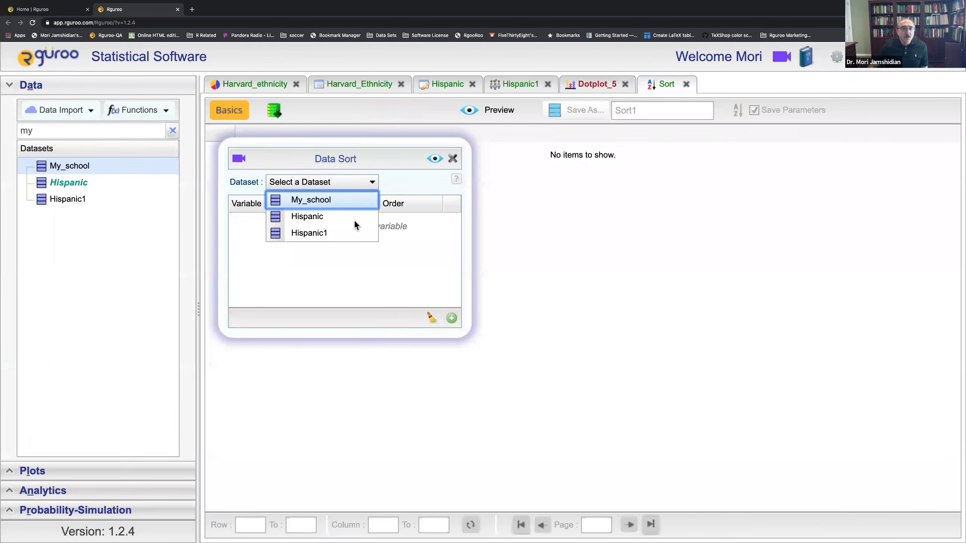
click(349, 232)
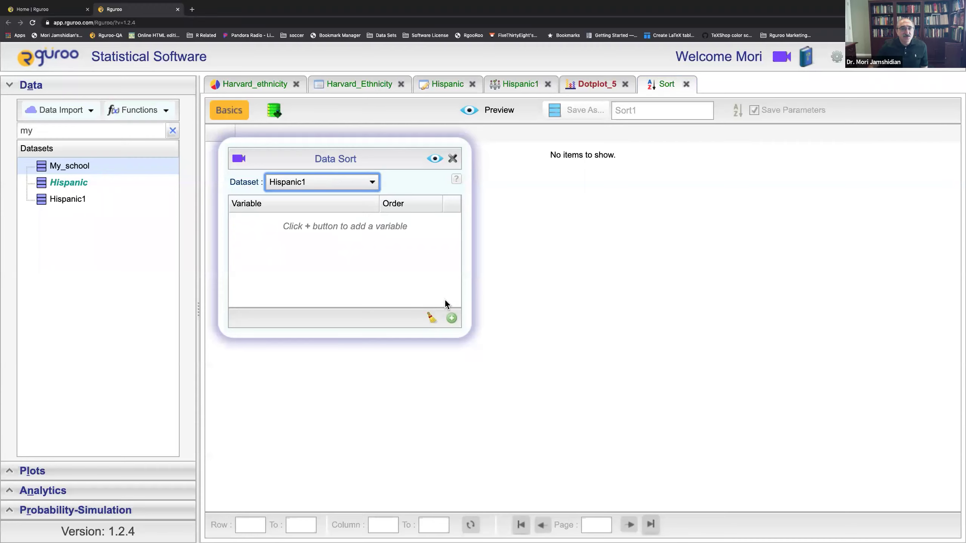
click(452, 318)
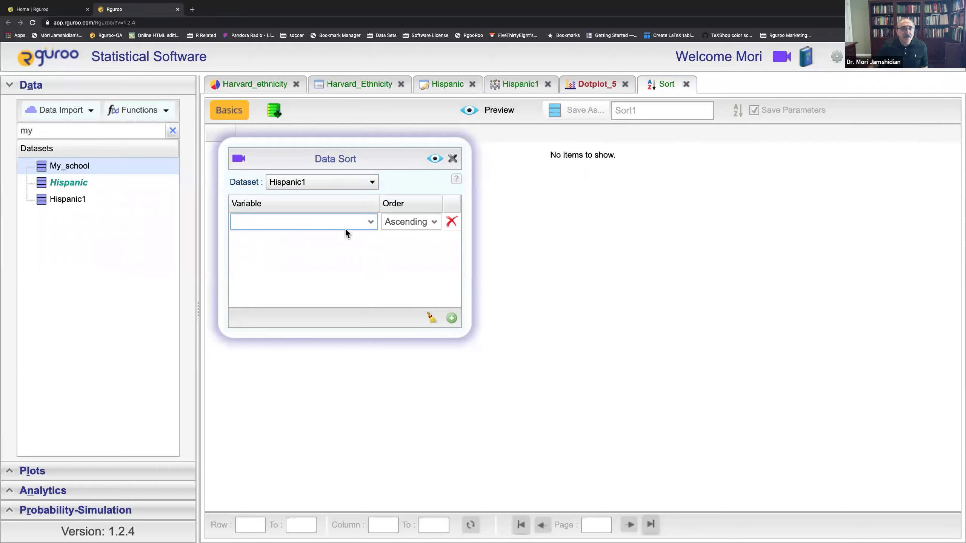
click(374, 222)
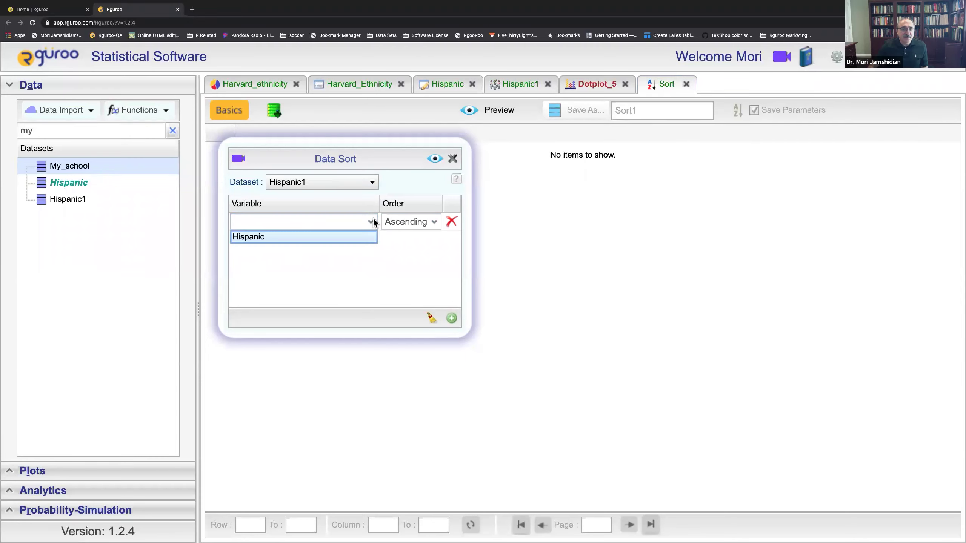
click(346, 236)
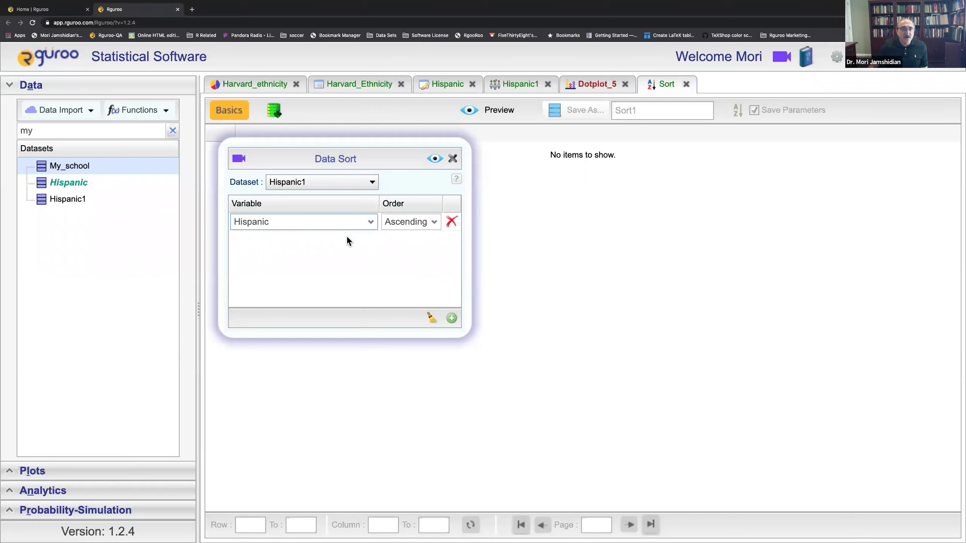
click(433, 158)
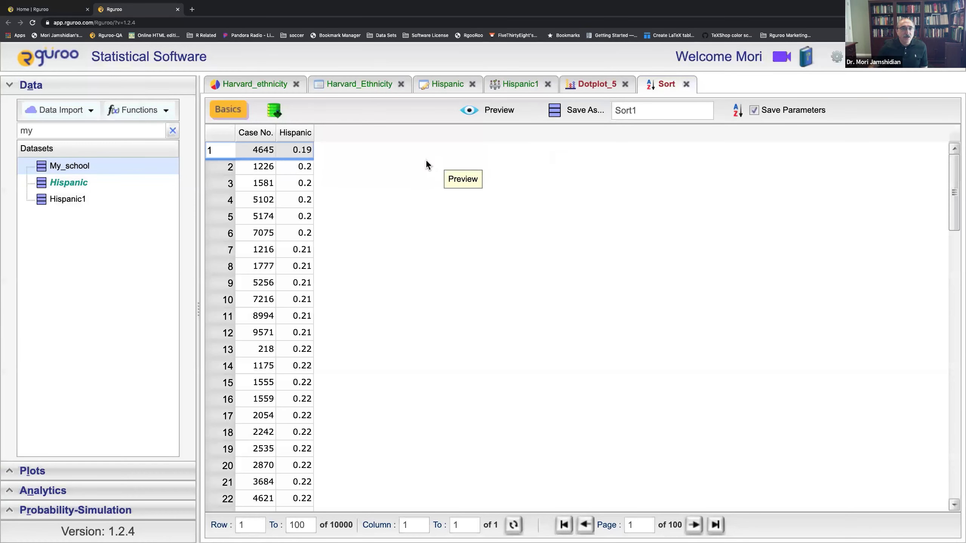
click(306, 156)
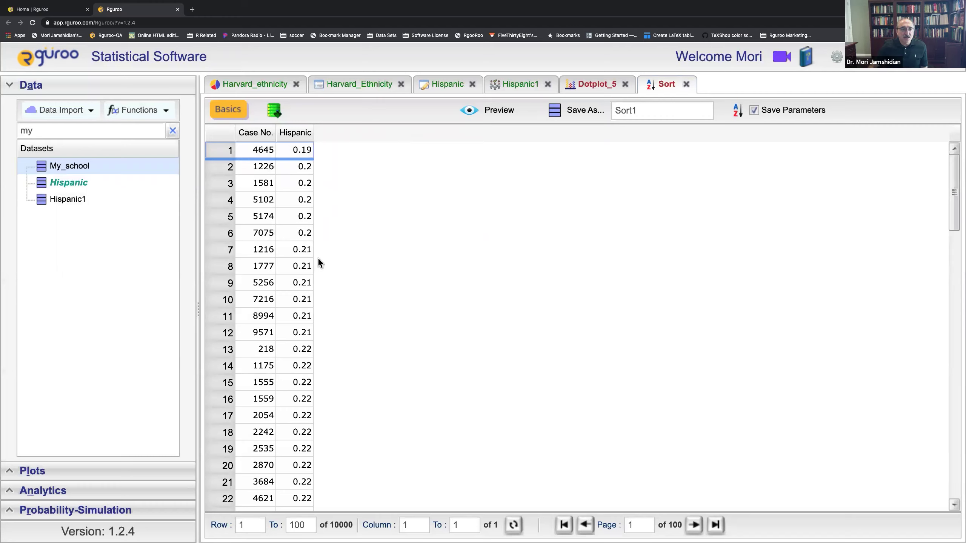
Limit the sorted preview to row 250 to read the Hispanic proportion in that row
click(252, 525)
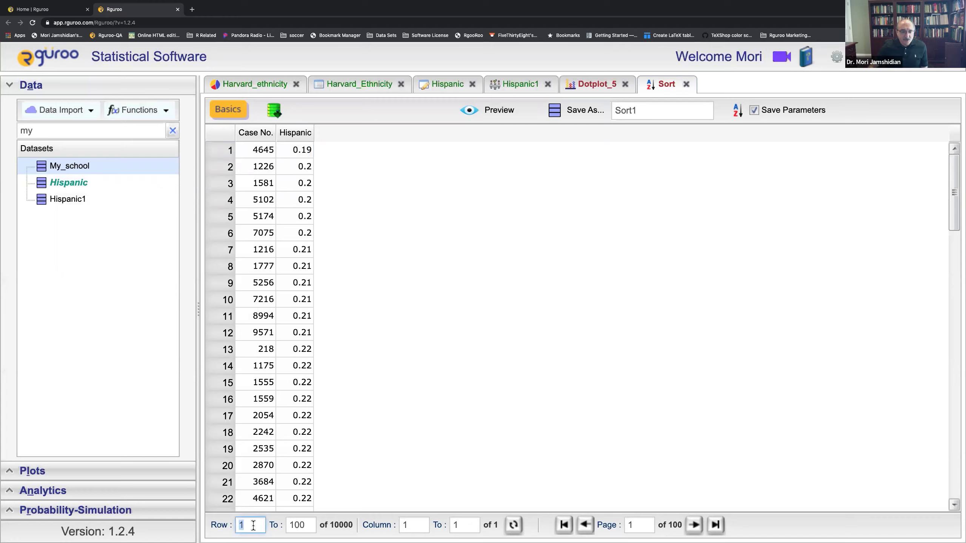
text(250)
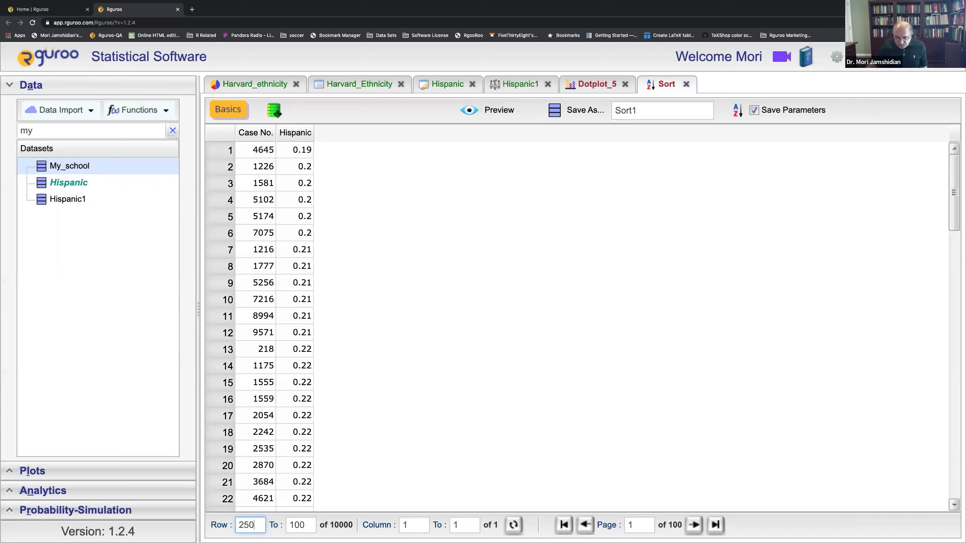
click(304, 526)
text(250)
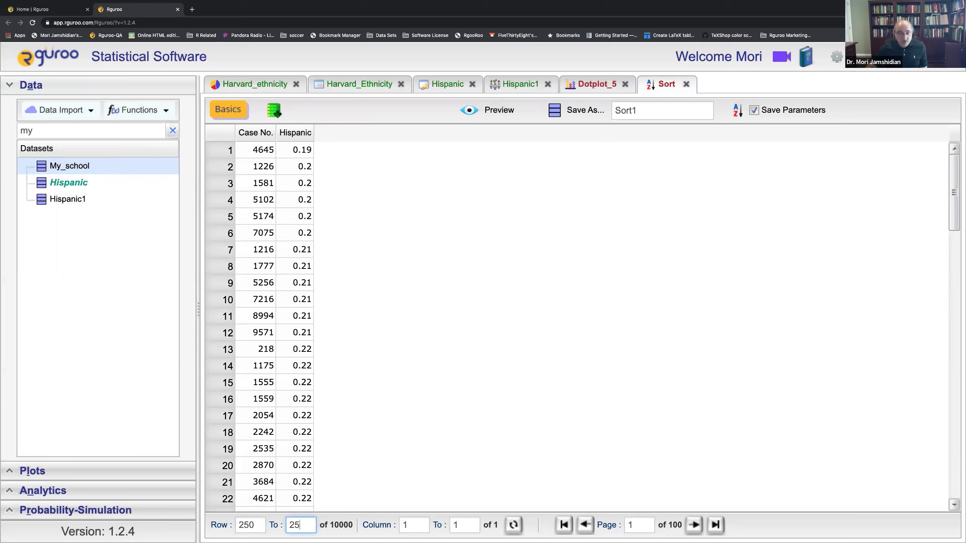
click(513, 526)
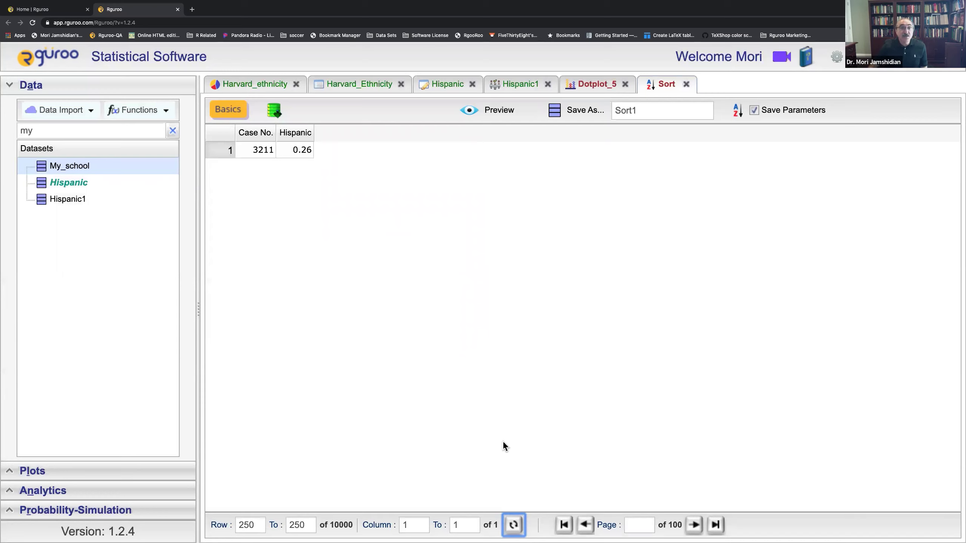
Limit the sorted preview to row 9750 to read the Hispanic proportion in that row
click(236, 114)
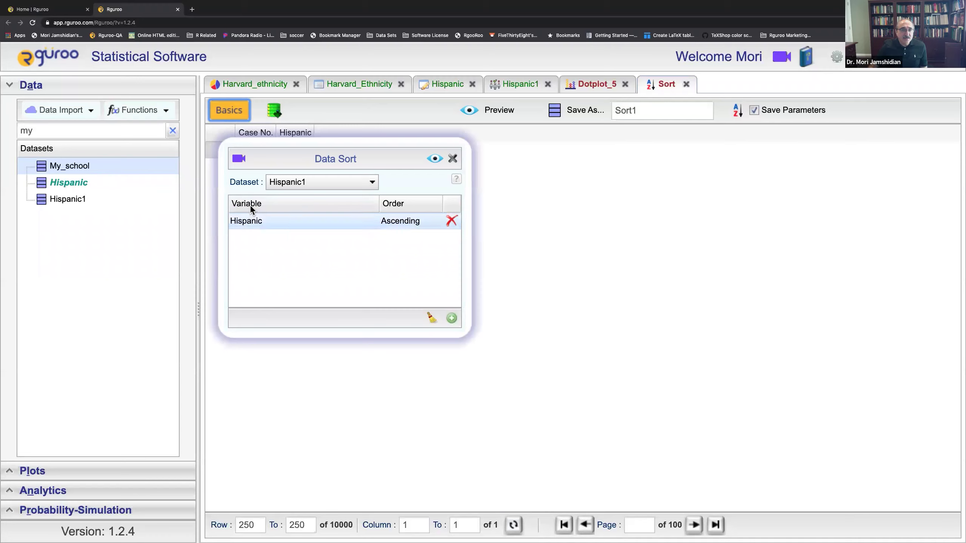
click(451, 158)
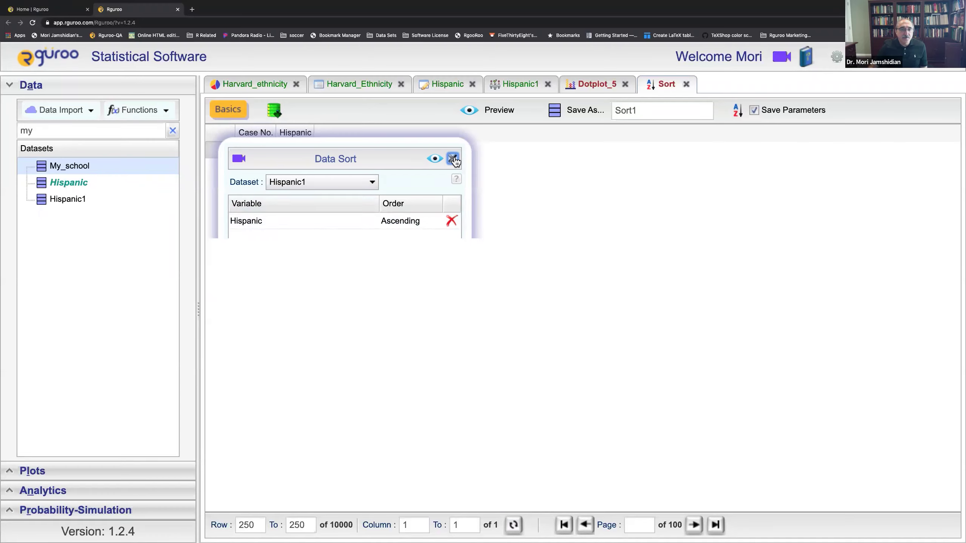
double_click(263, 525)
text(9750)
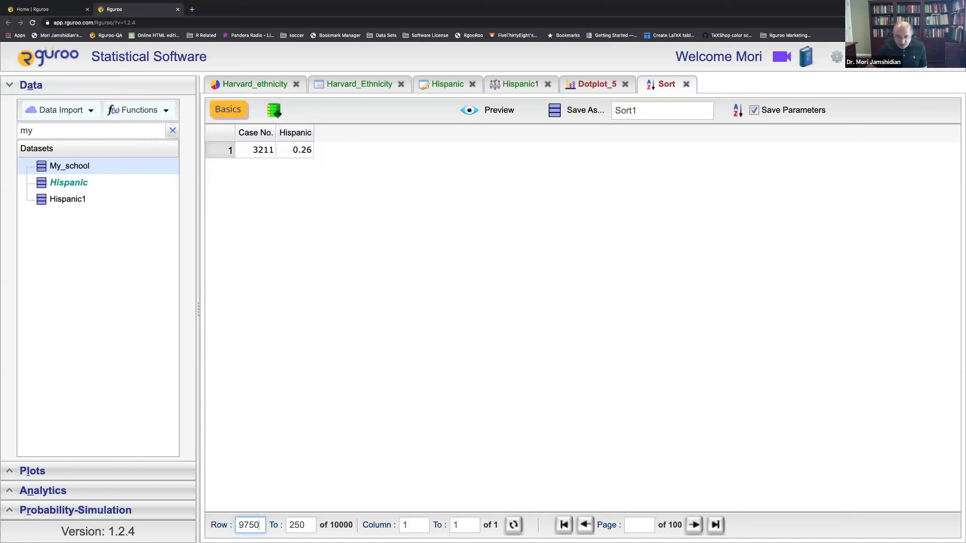
double_click(306, 525)
text(9750)
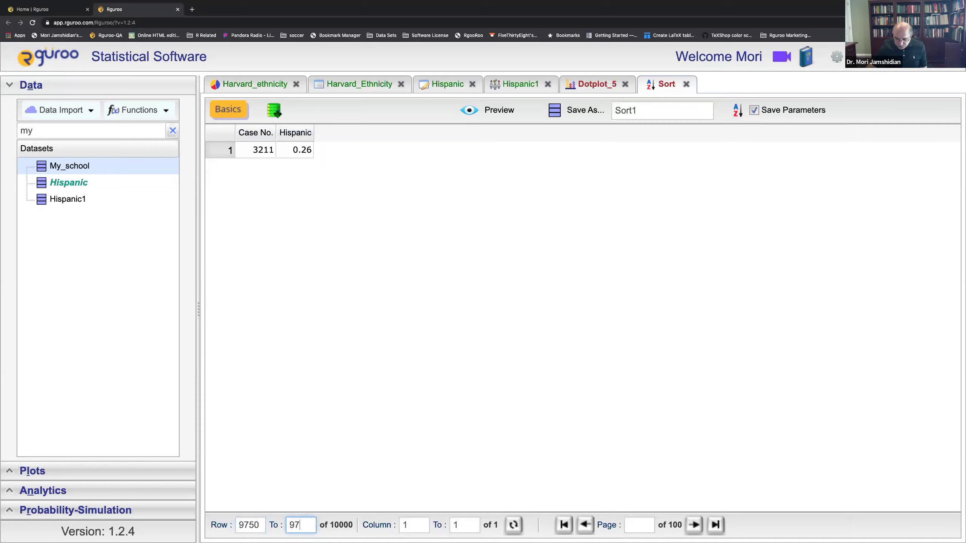
click(514, 525)
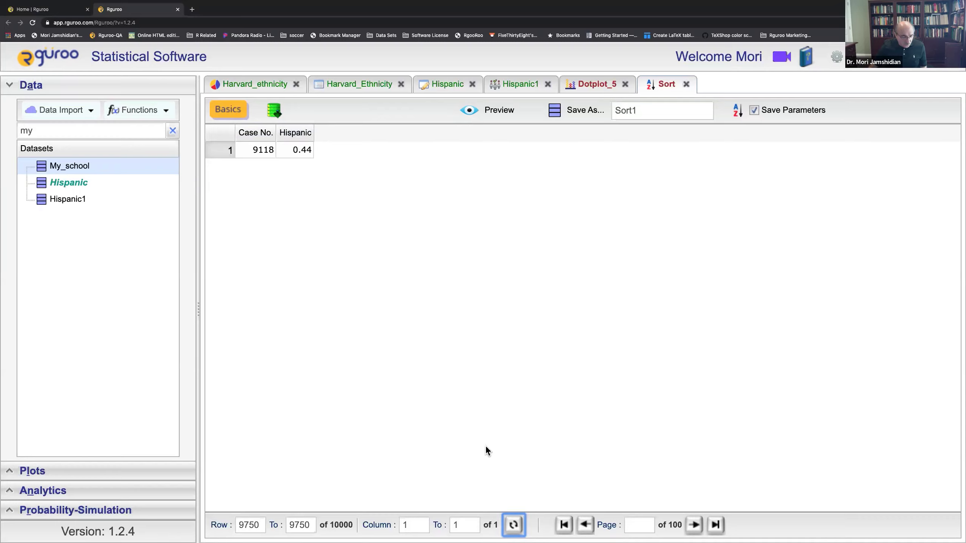
key(super+Tab)
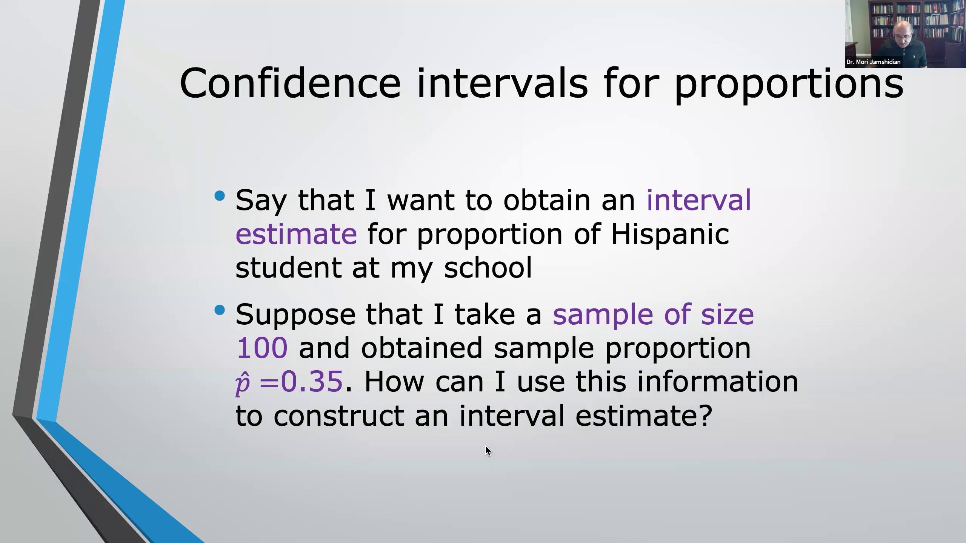
key(Right)
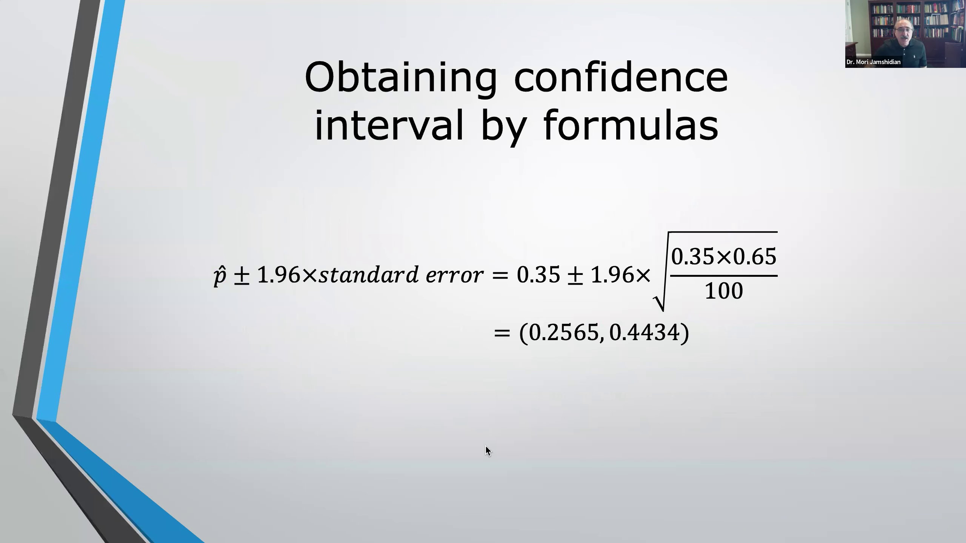
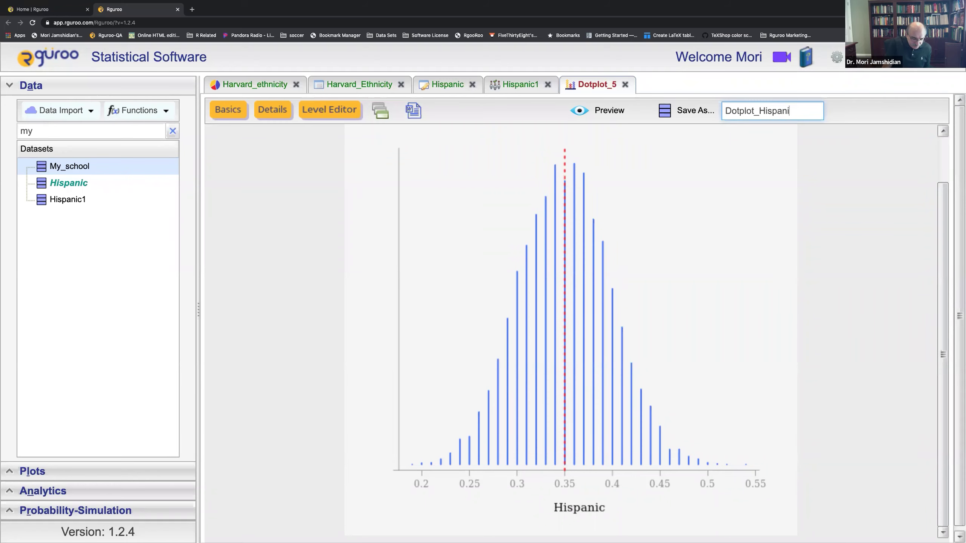
Save the dotplot as Dotplot_Hispanic, and close the dotplot, the Hispanic1 simulation and the Hispanic dataset editor
click(696, 114)
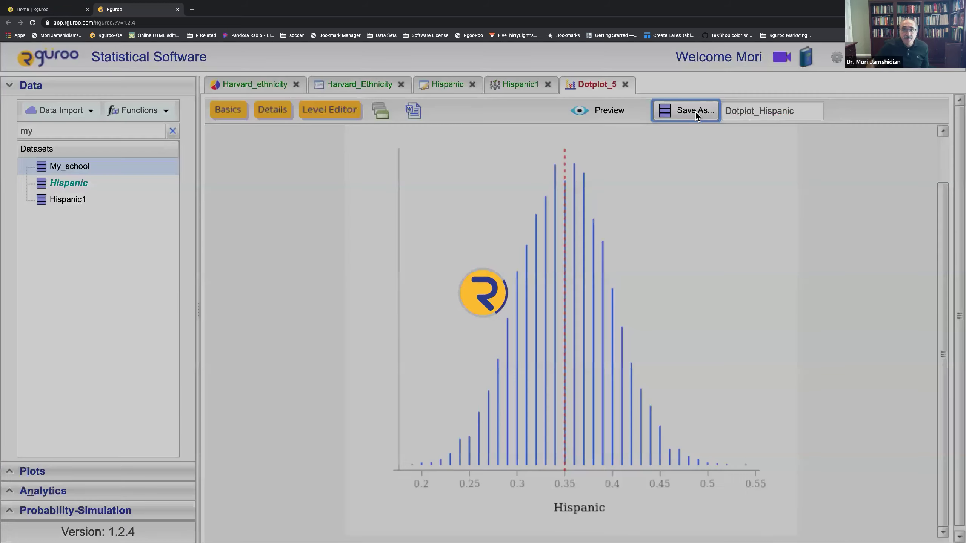
click(649, 85)
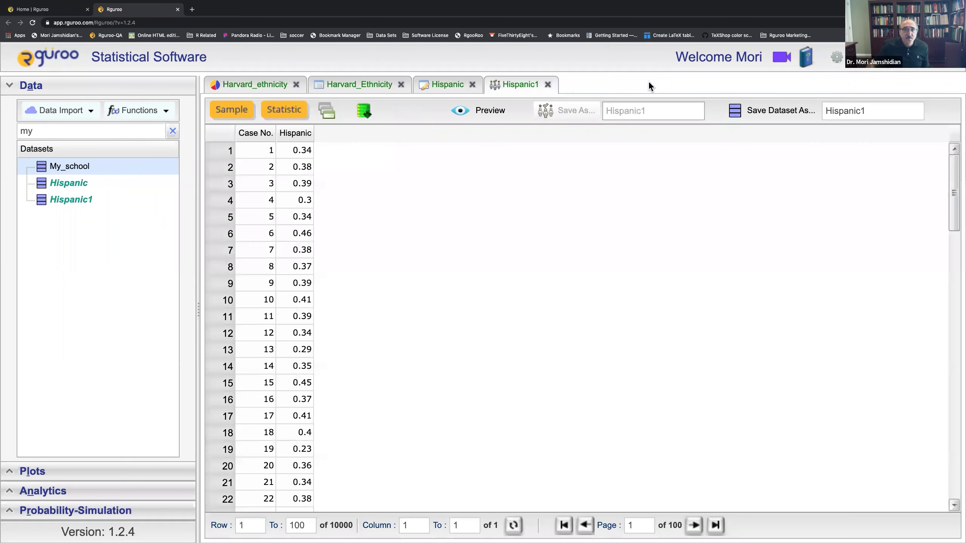
click(547, 84)
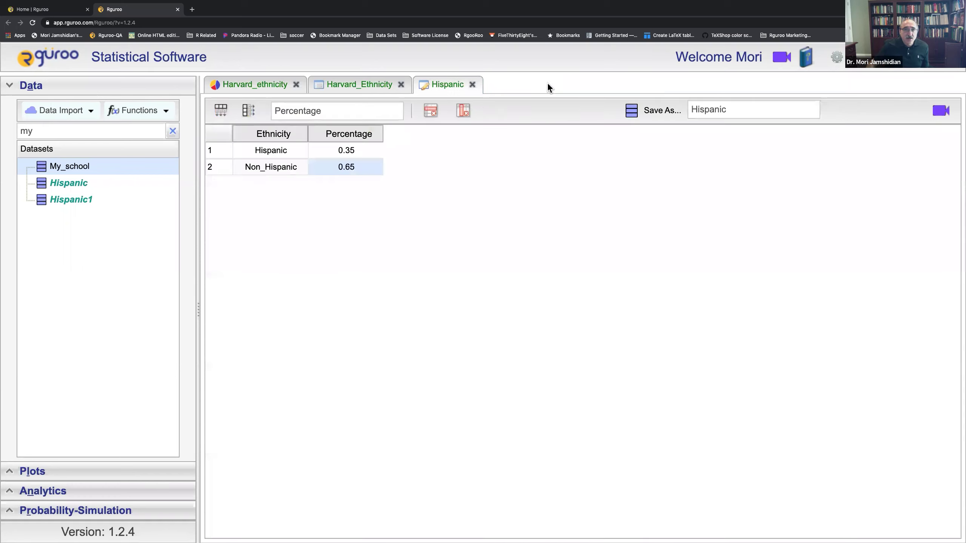
click(473, 84)
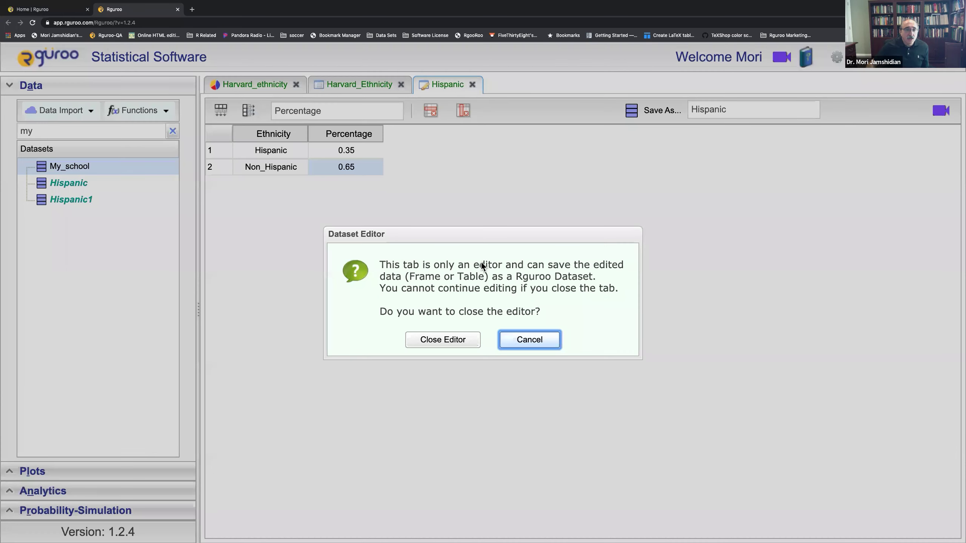
click(461, 343)
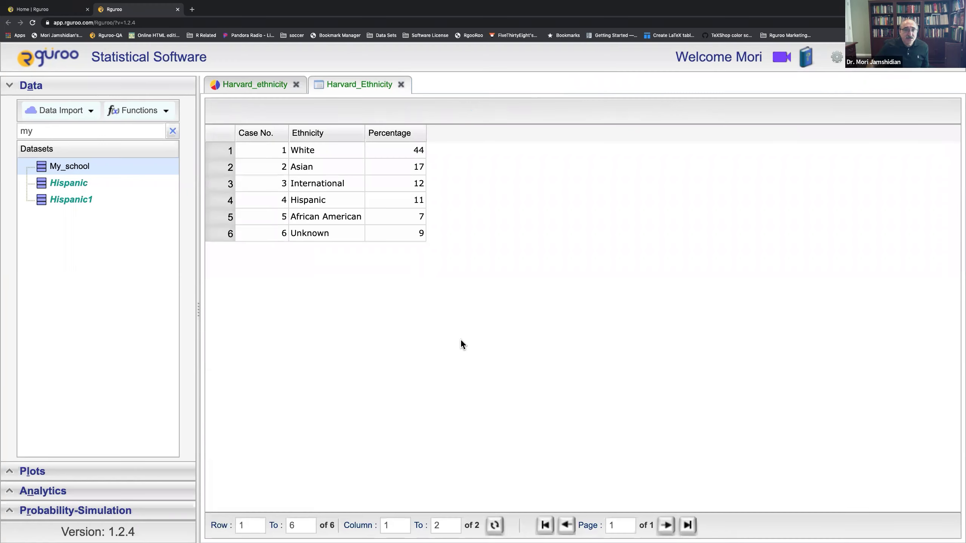
Create a new Random Generator simulation and choose Bernoulli as its distribution
click(141, 91)
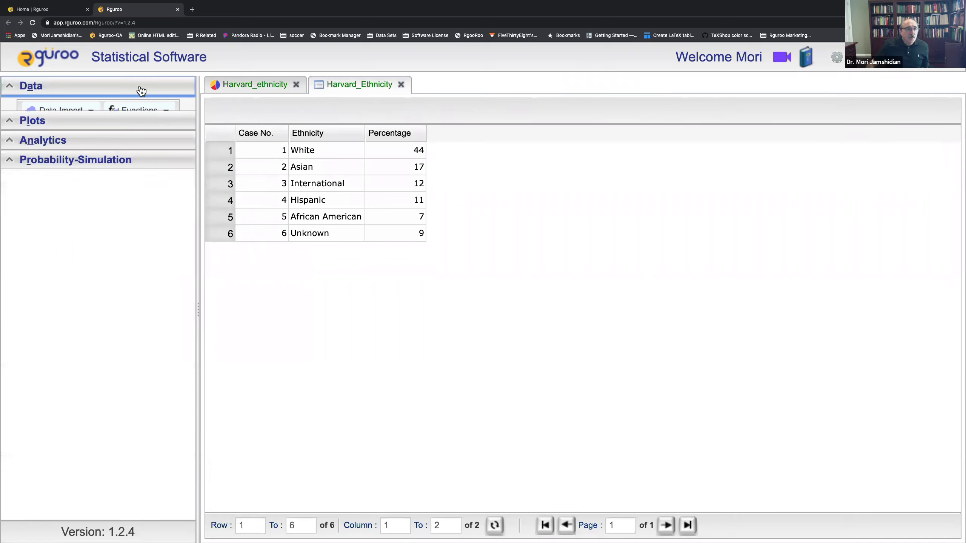
click(118, 127)
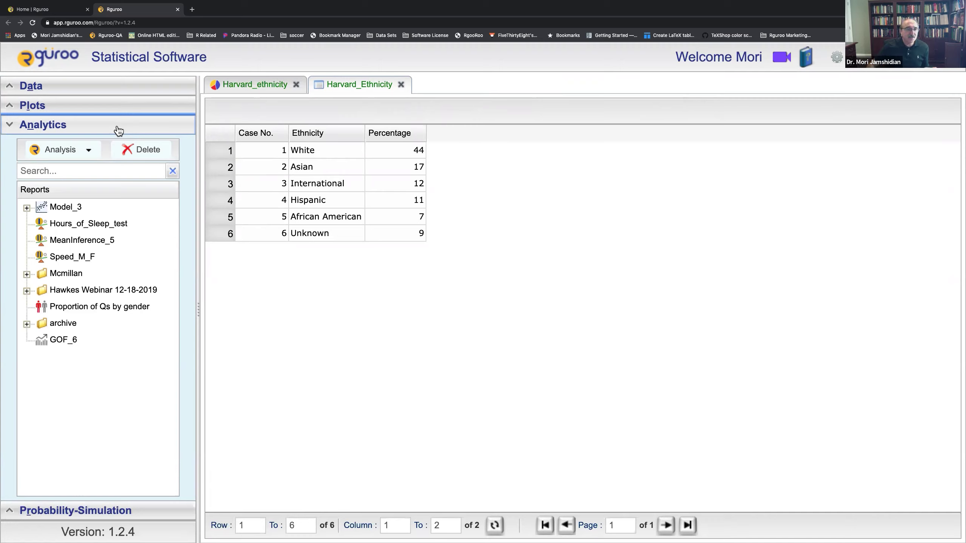
click(116, 128)
click(107, 145)
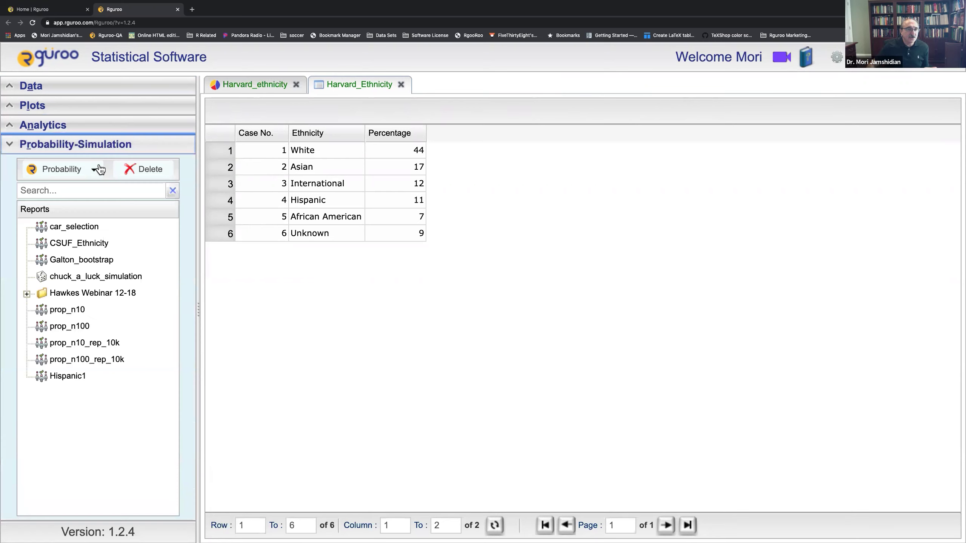
click(98, 172)
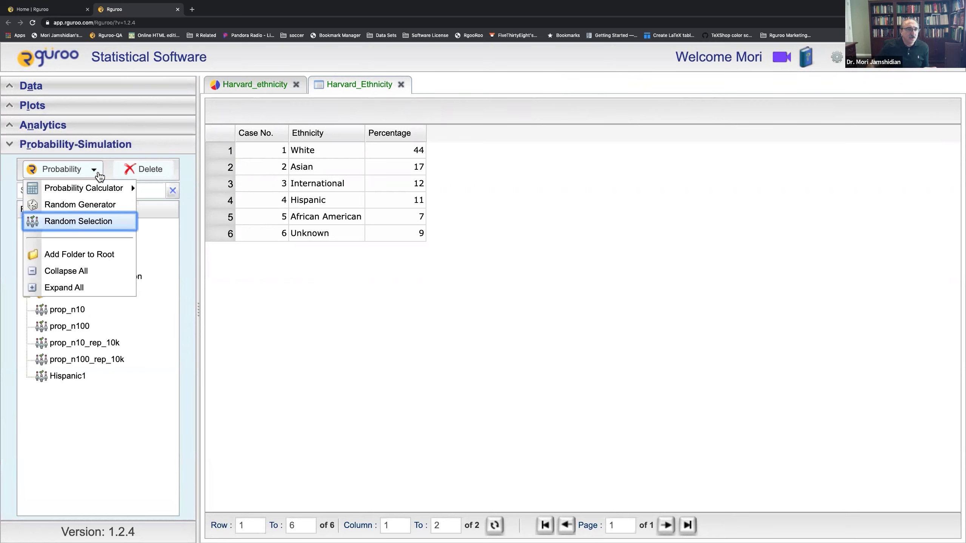
click(96, 206)
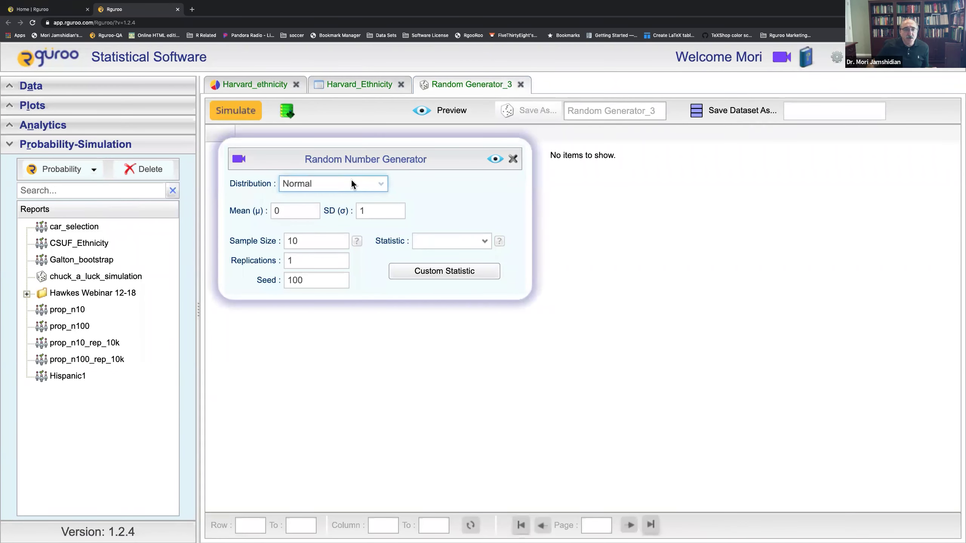
click(381, 186)
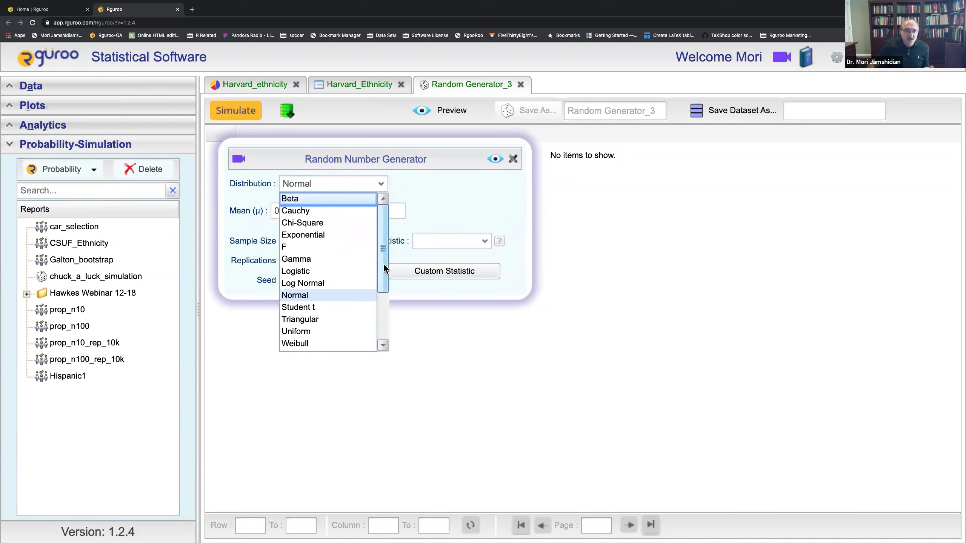
drag(382, 269, 380, 315)
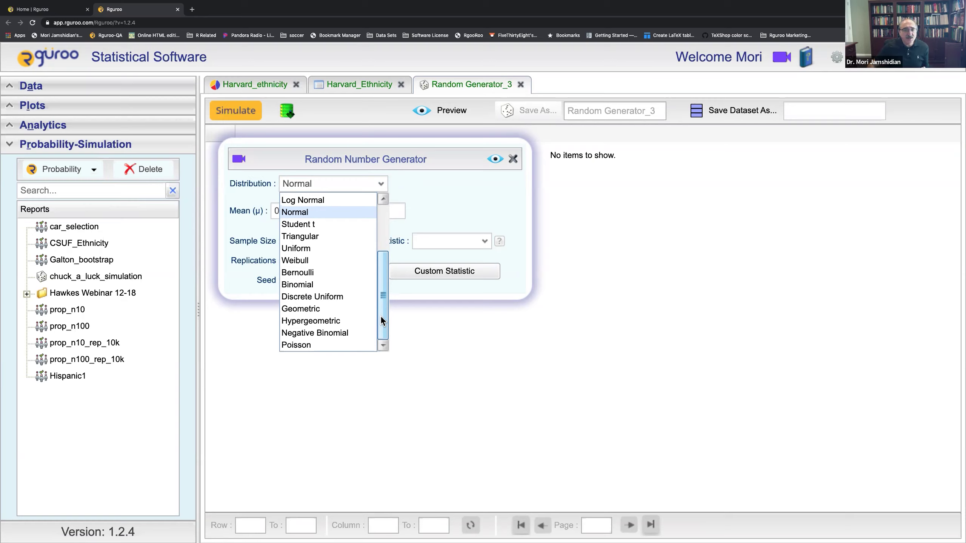
click(317, 273)
Set the Bernoulli probability of success to 0.3 and the sample size to 100
click(319, 209)
text(0.3)
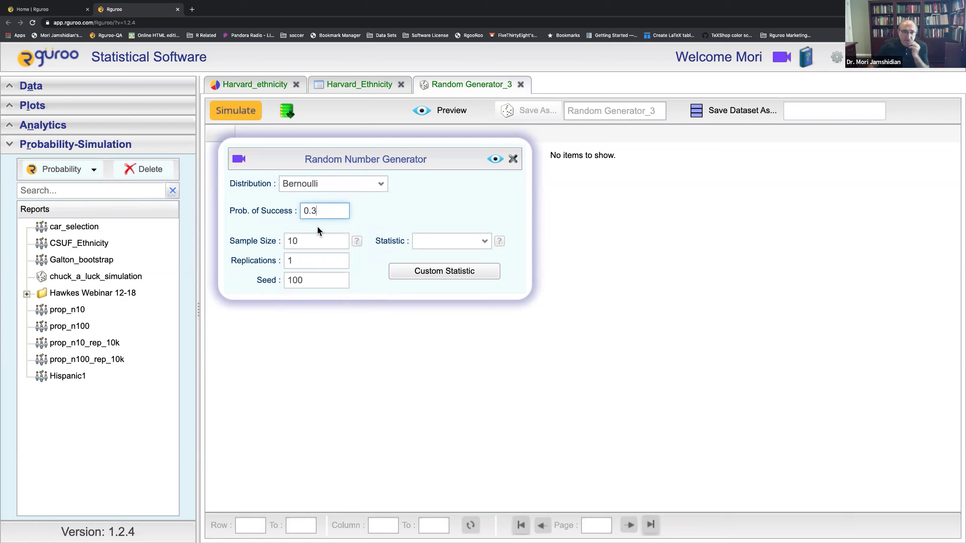
click(316, 241)
text(0)
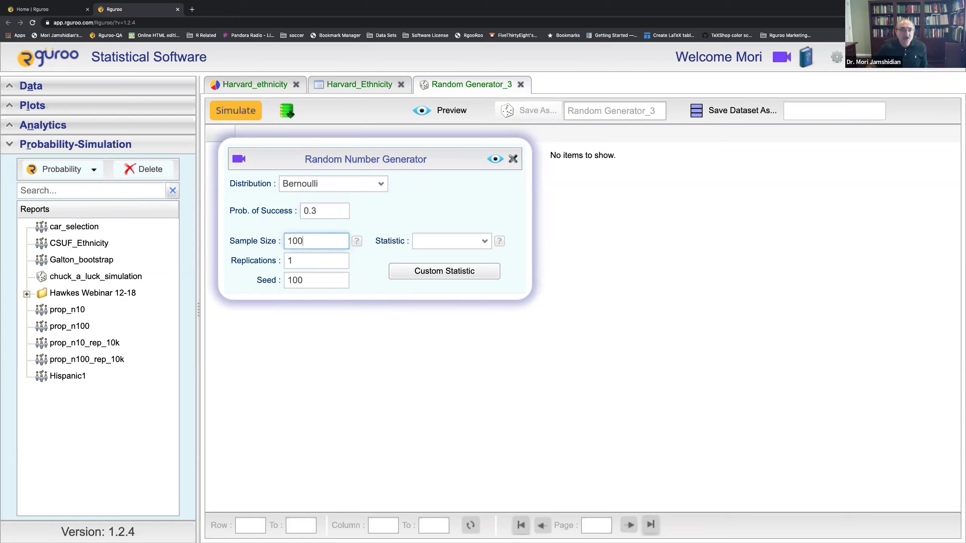
Set the Bernoulli simulation to 10000 replications with Mean as the statistic, and preview the simulated values
click(308, 256)
text(0000)
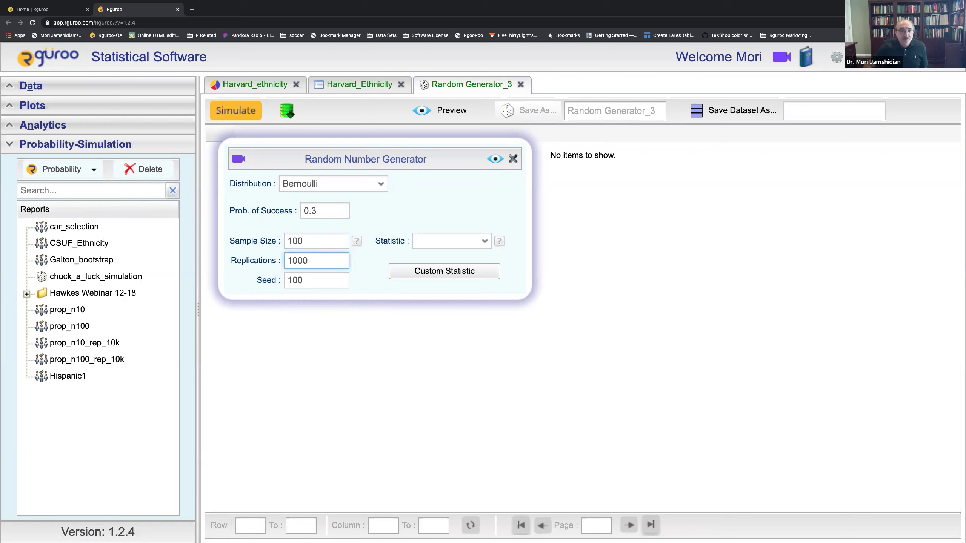
click(420, 272)
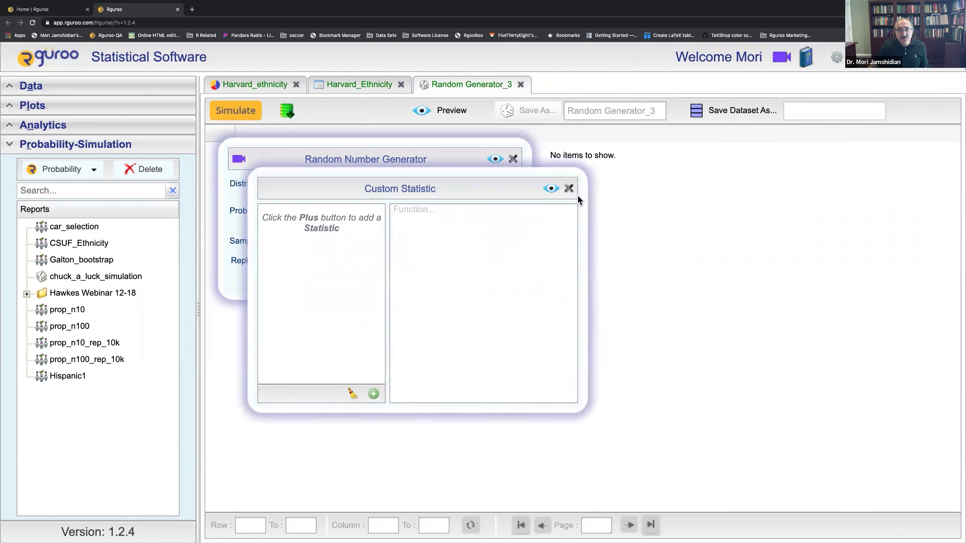
click(569, 188)
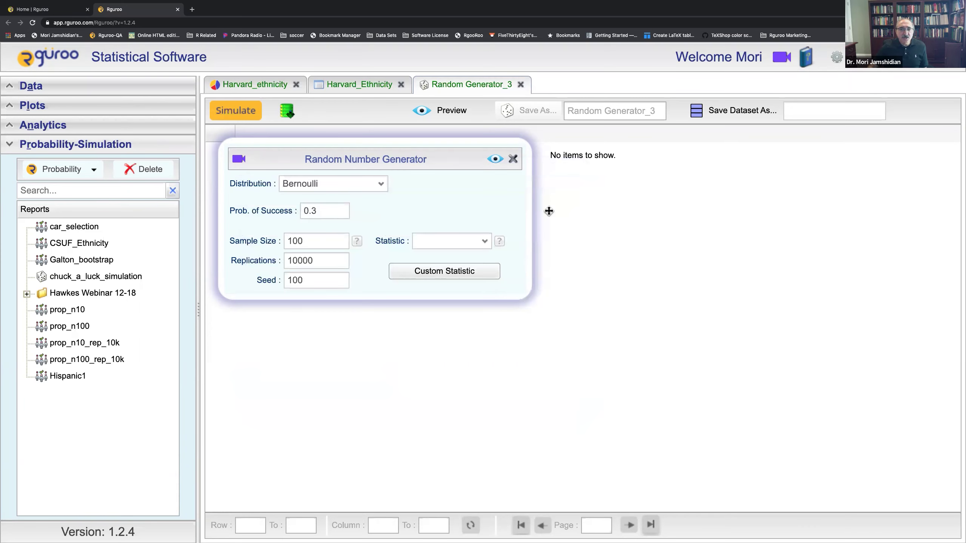
click(485, 241)
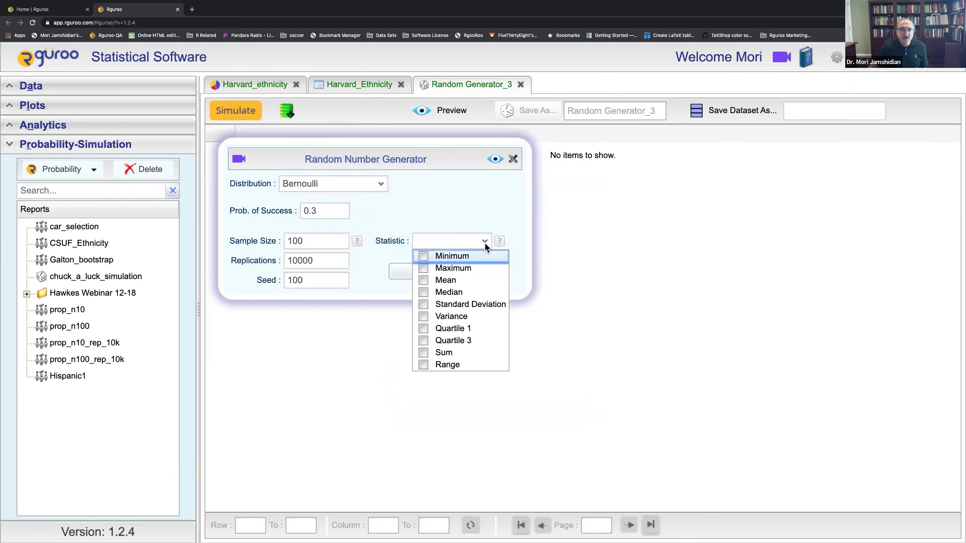
click(425, 286)
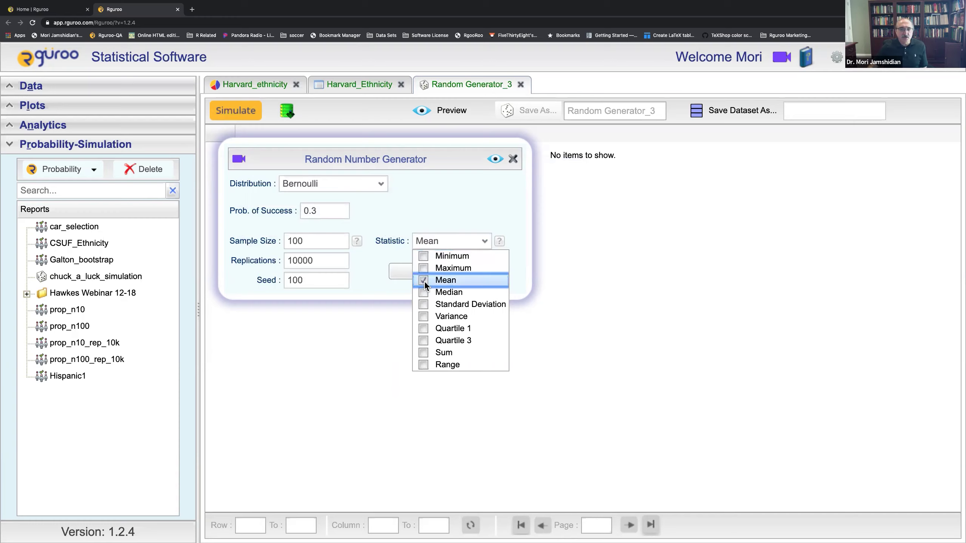
click(450, 209)
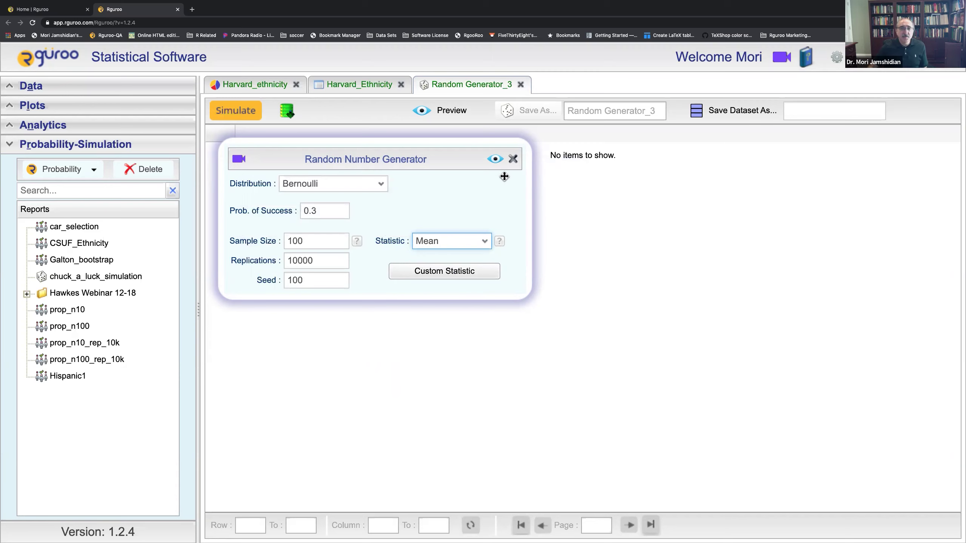
click(494, 161)
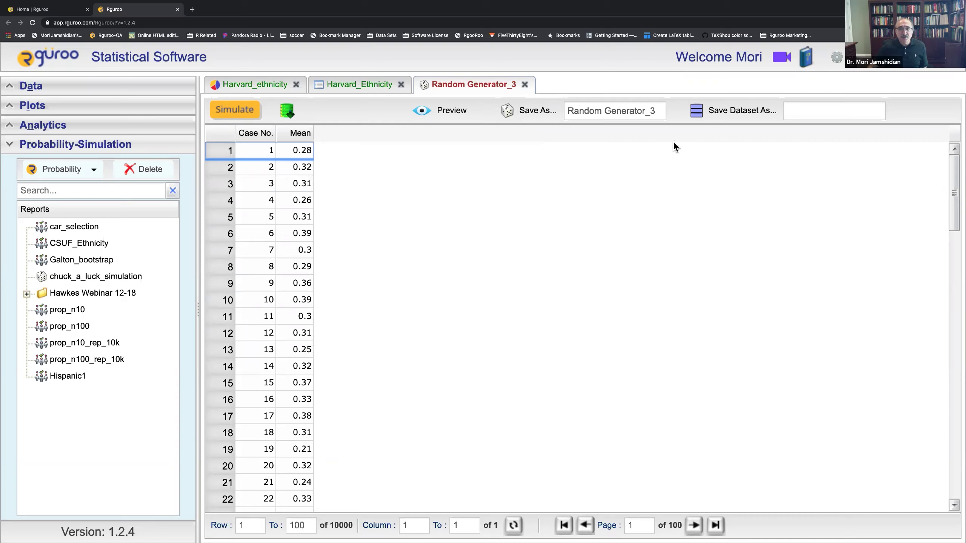
Save the simulation and its generated dataset, both under the name Test_hyp
double_click(653, 111)
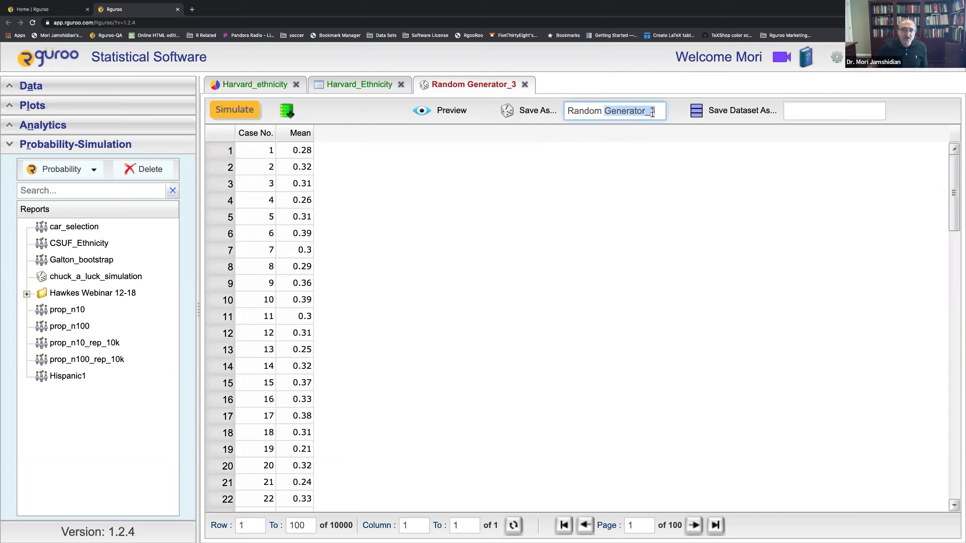
triple_click(652, 110)
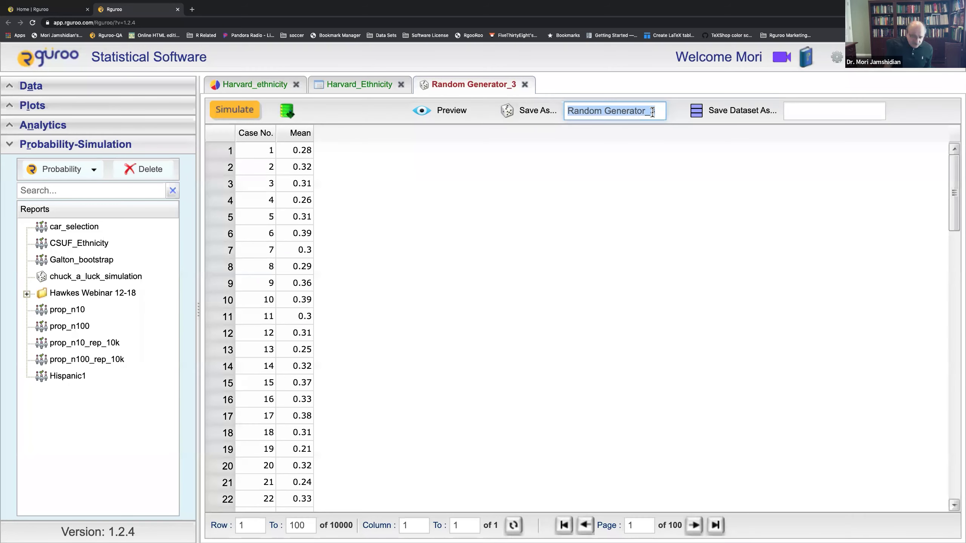
text(Test)
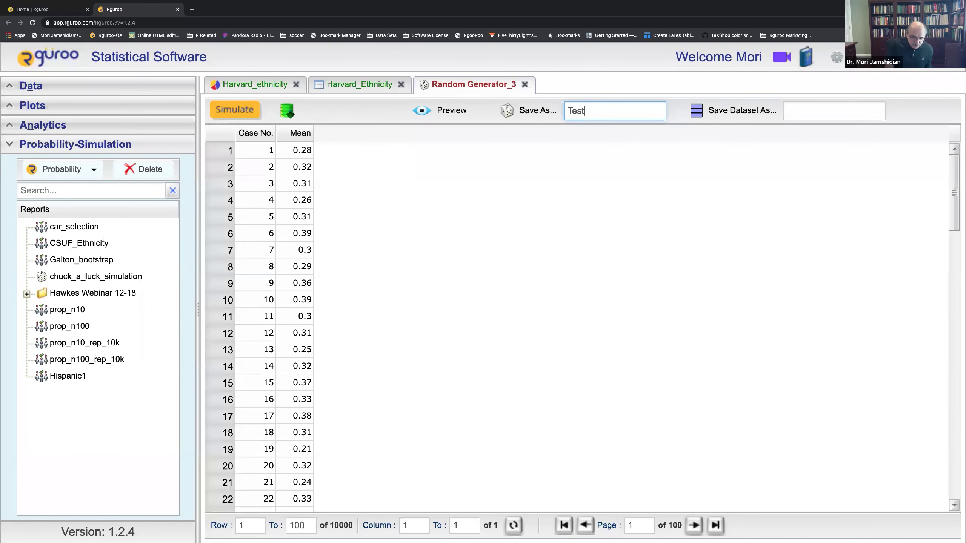
text(_hyp)
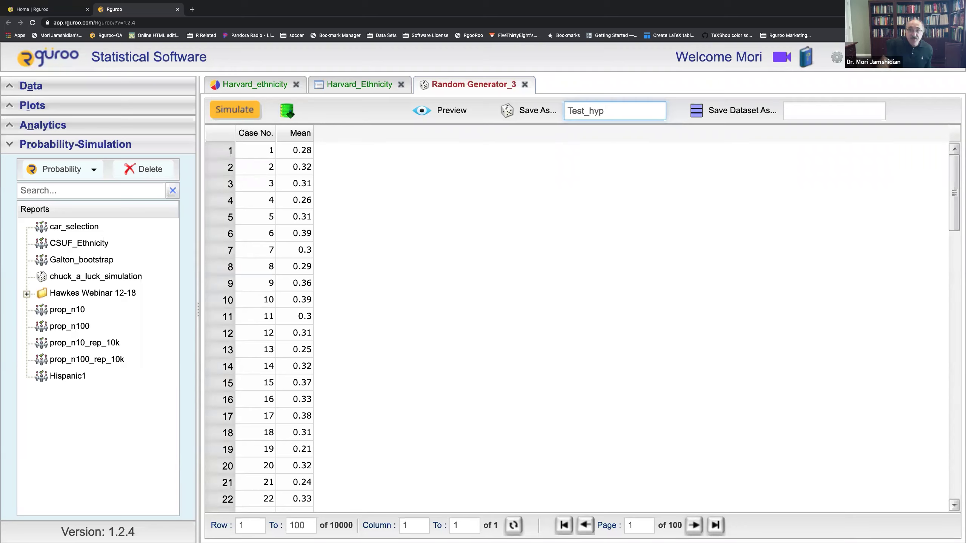
double_click(618, 112)
key(super+c)
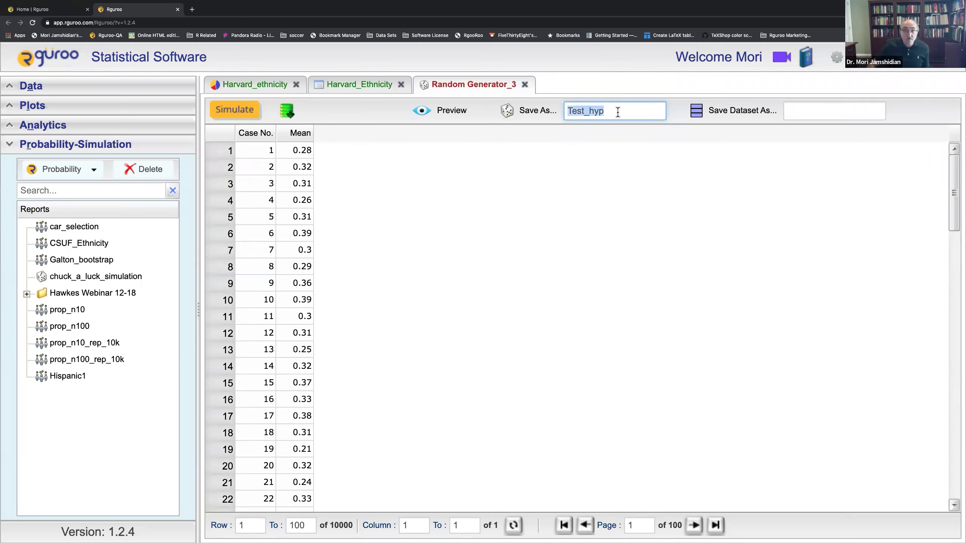
click(842, 113)
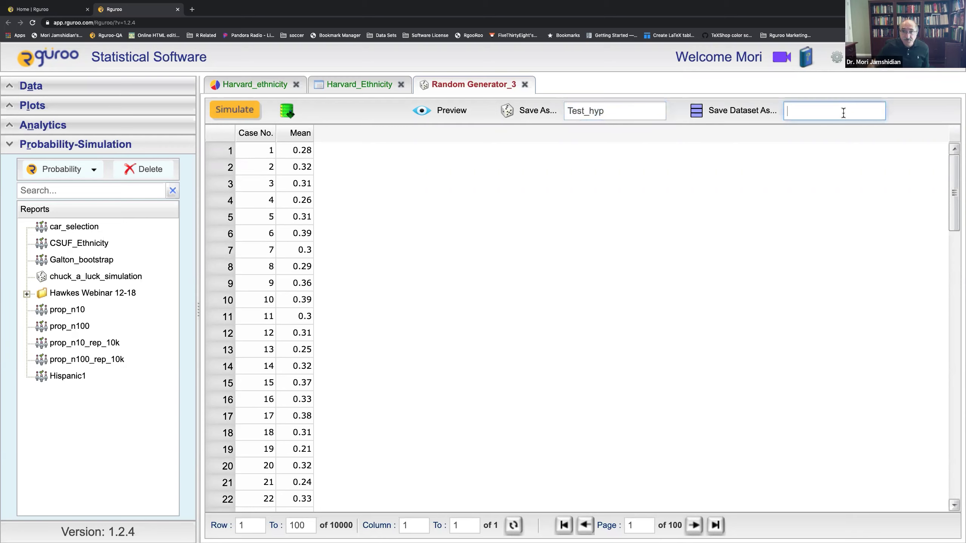
key(super+v)
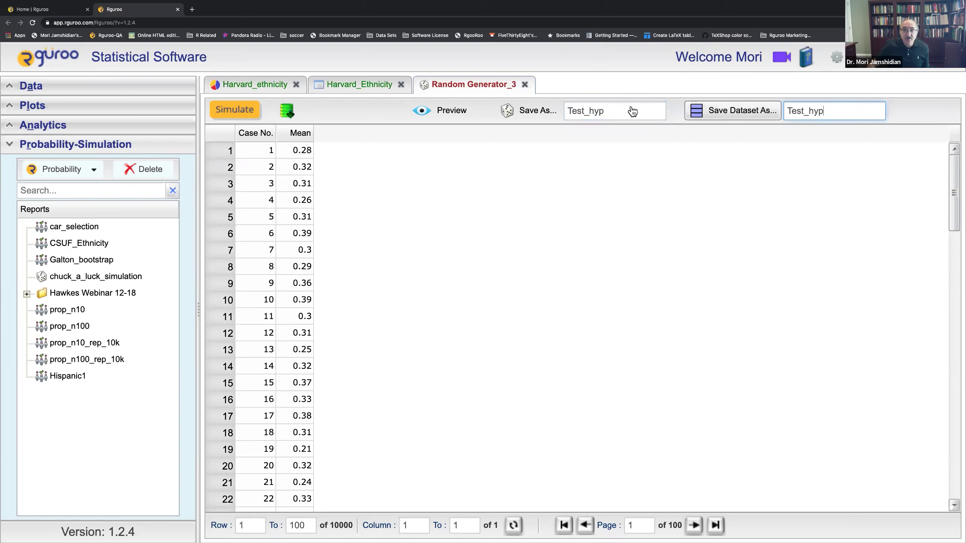
click(539, 113)
click(481, 325)
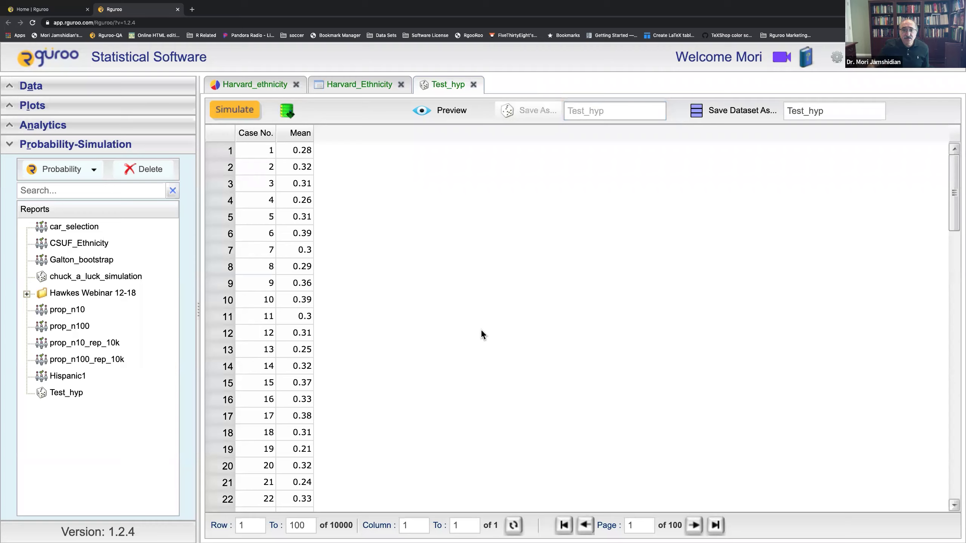
click(740, 112)
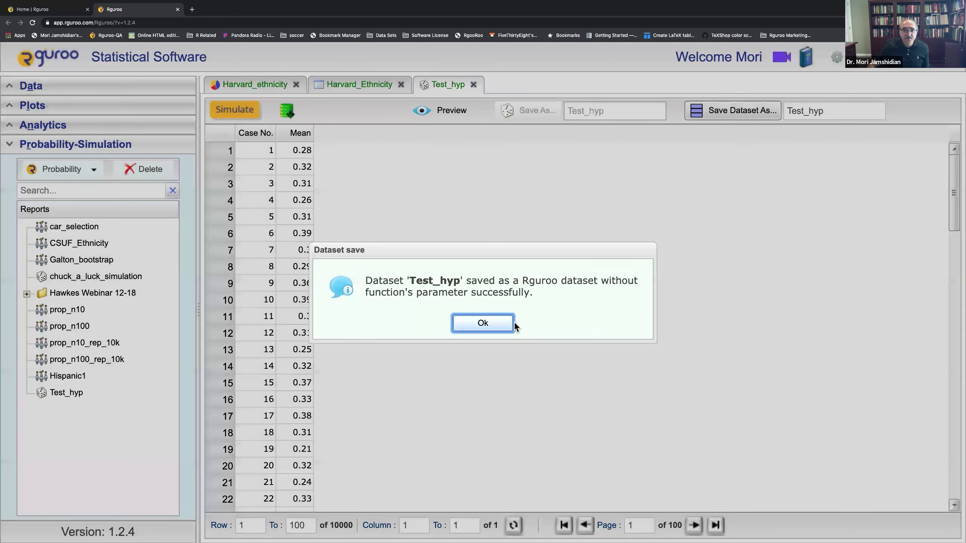
click(493, 325)
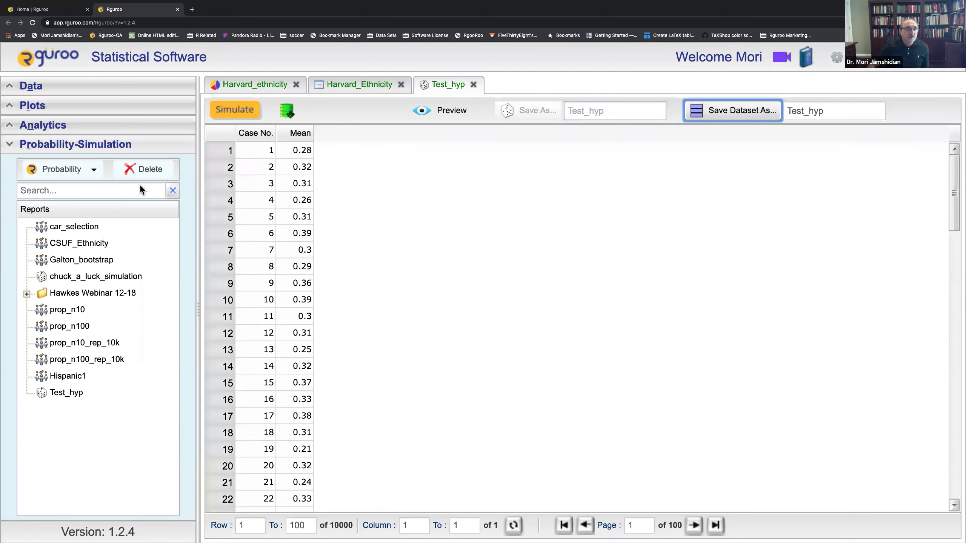
Create a new dotplot from the available plot types
click(116, 148)
click(112, 127)
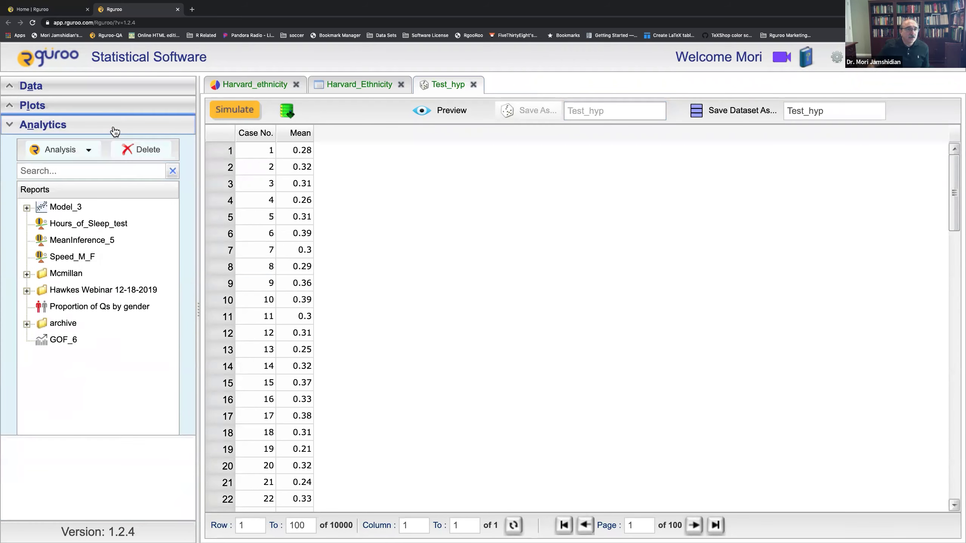
click(90, 150)
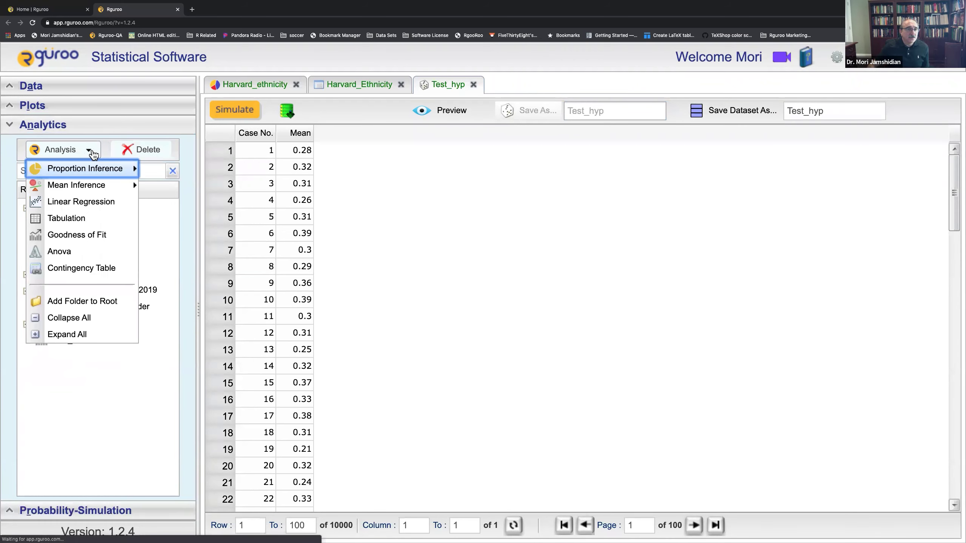
click(91, 126)
click(89, 113)
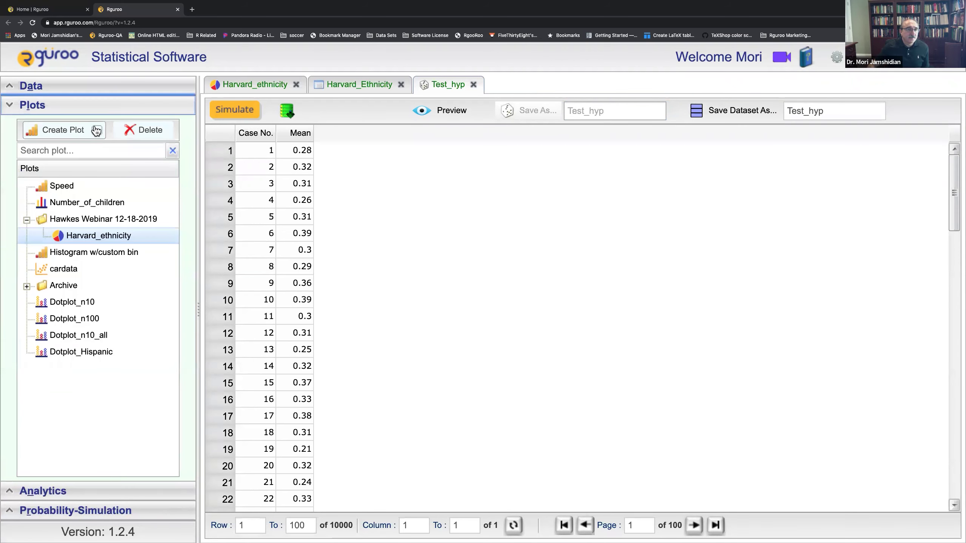
click(93, 129)
click(80, 183)
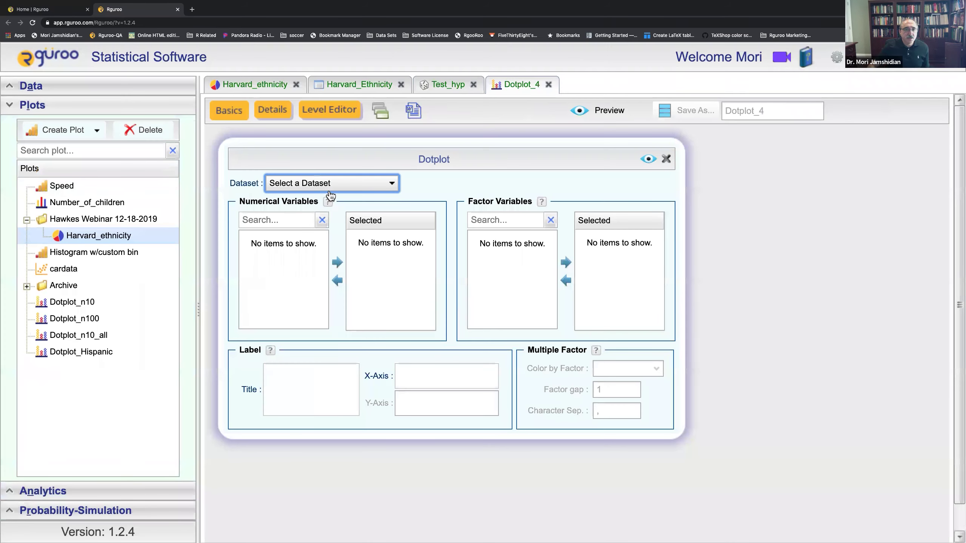
Choose the Test_hyp dataset for the dotplot, select Mean as its numerical variable, and preview the plot
click(327, 184)
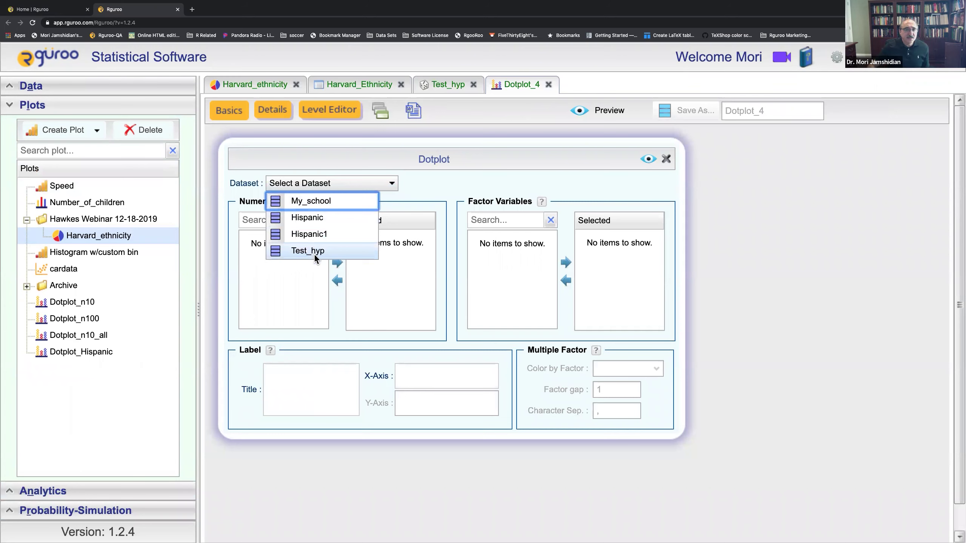
click(314, 254)
drag(283, 238, 373, 259)
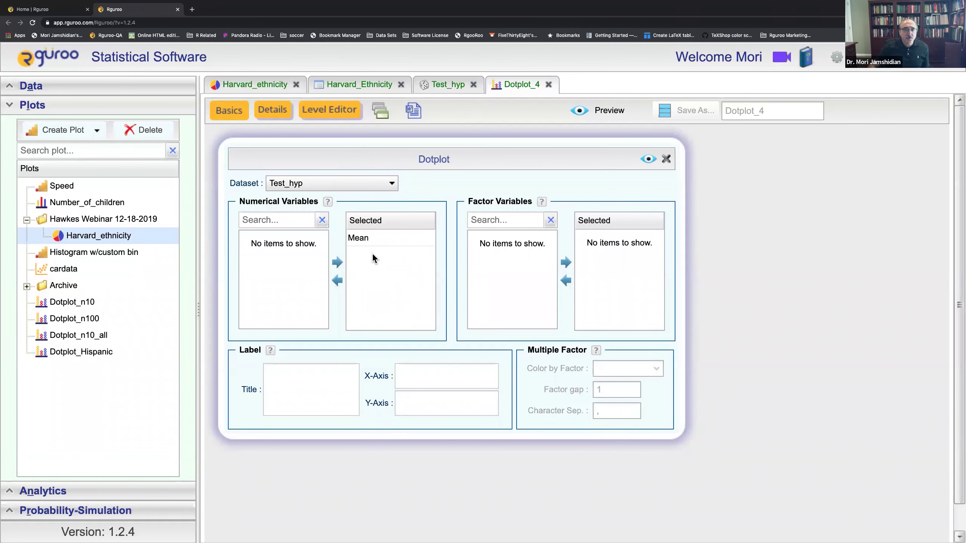
click(648, 161)
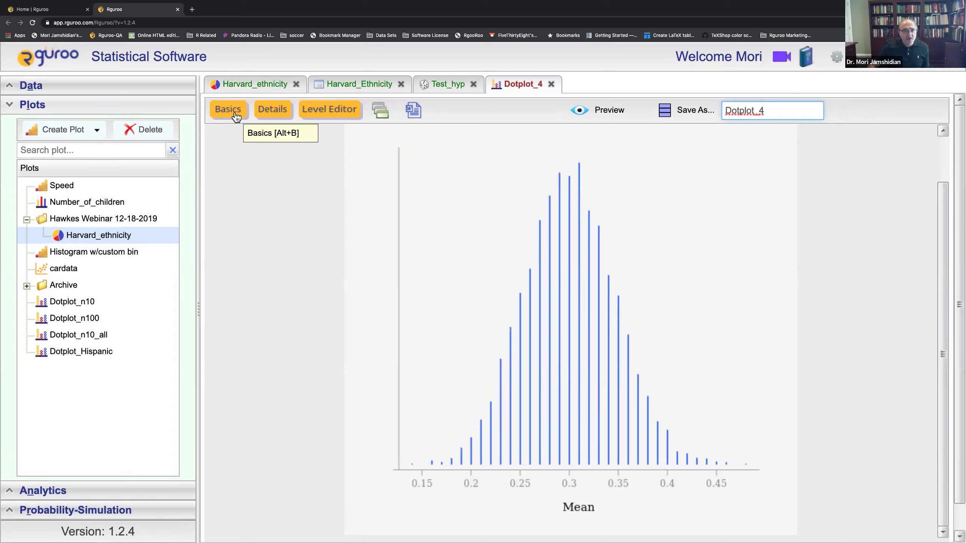
Superimpose a vertical line on the dotplot with X1 0.3, Y1 1, X2 0.3 and Y2 2
click(267, 113)
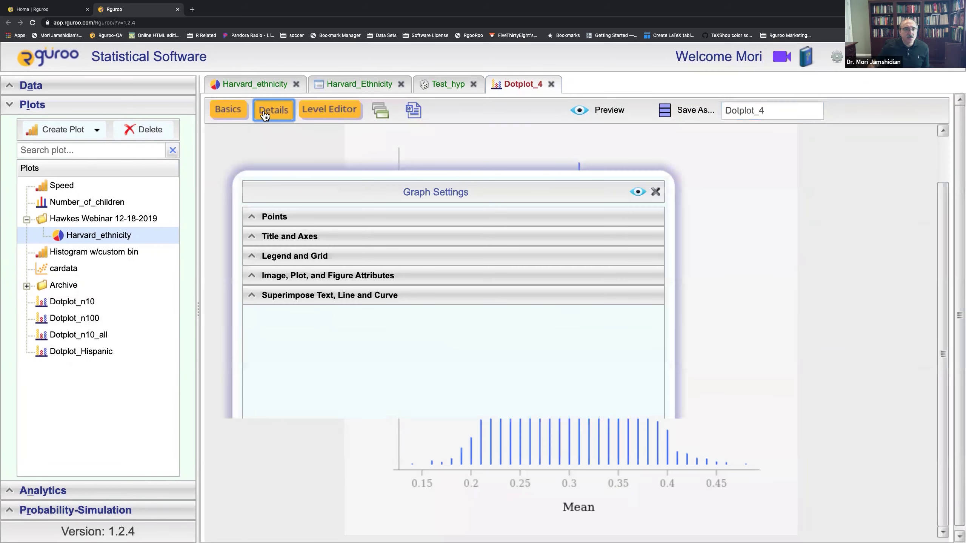
click(316, 297)
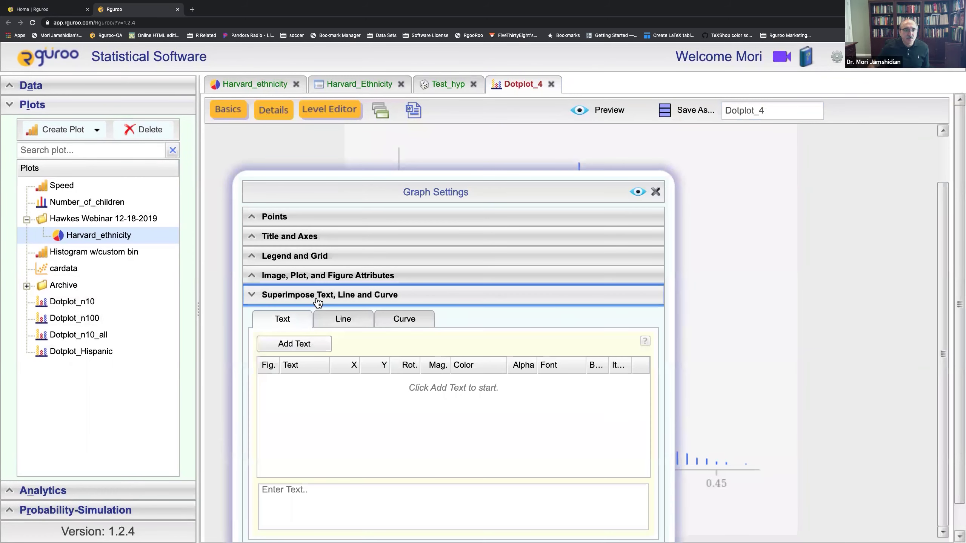
drag(414, 177, 420, 143)
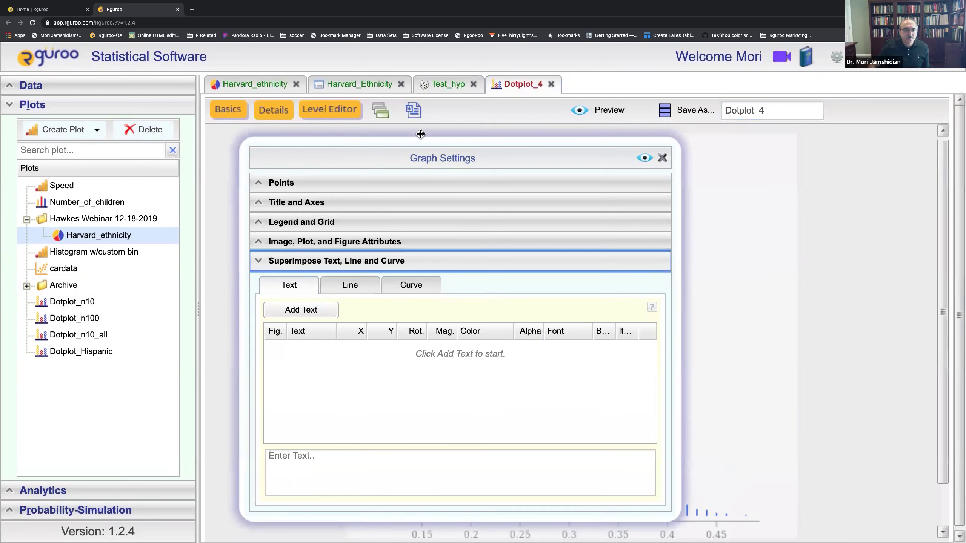
click(350, 288)
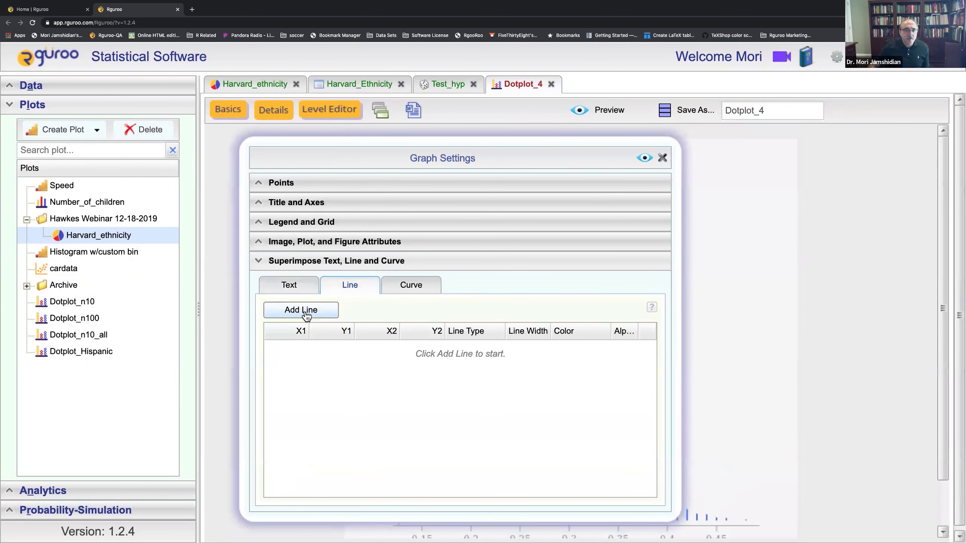
click(306, 315)
text(0.3)
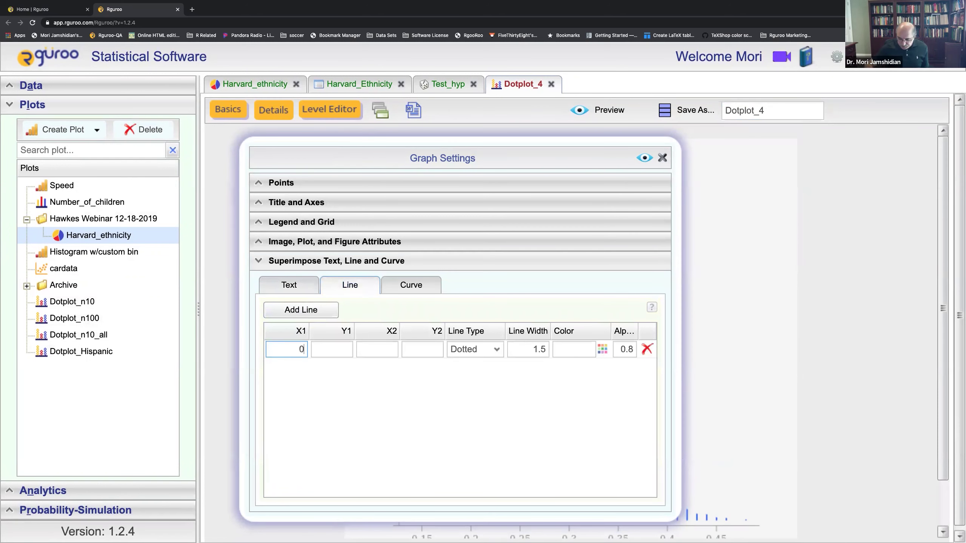
click(332, 349)
text(1)
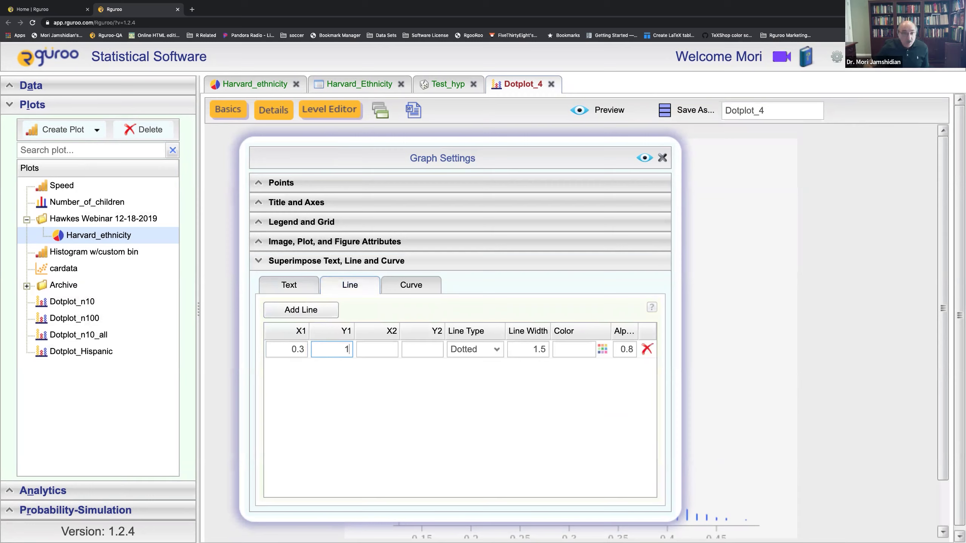
click(377, 350)
text(0.3)
click(422, 349)
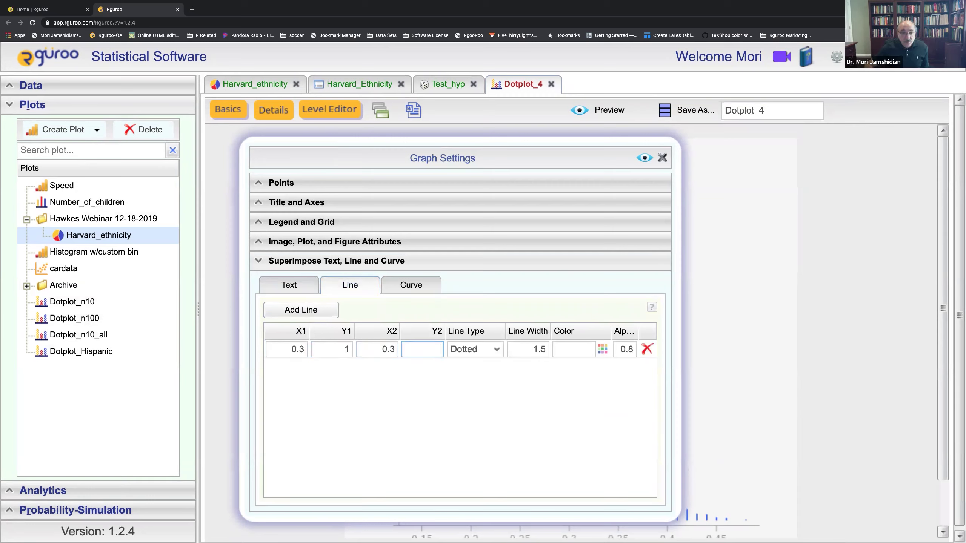
text(2)
Set the line width of the line at 0.3 to 3 and its color to red, #FF0000
double_click(540, 348)
text(3)
click(603, 350)
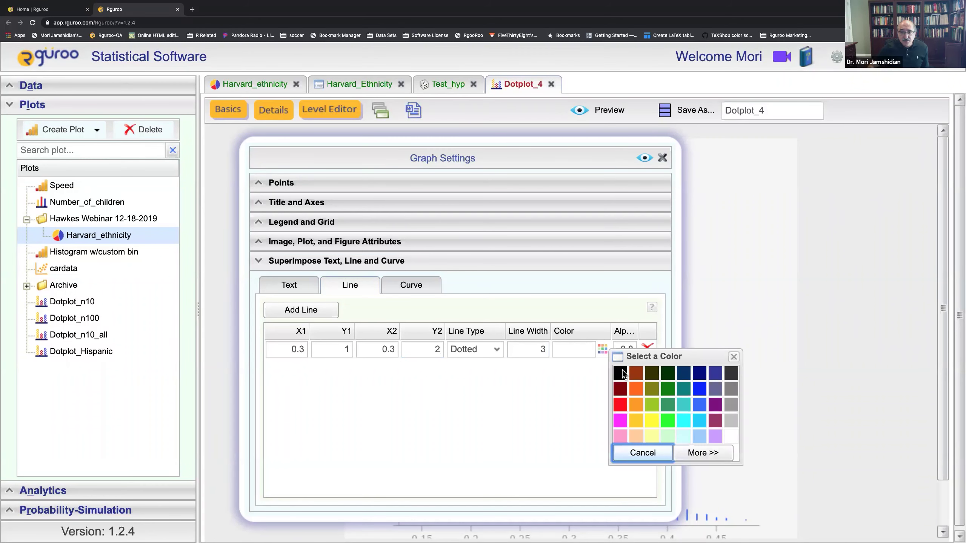
click(620, 405)
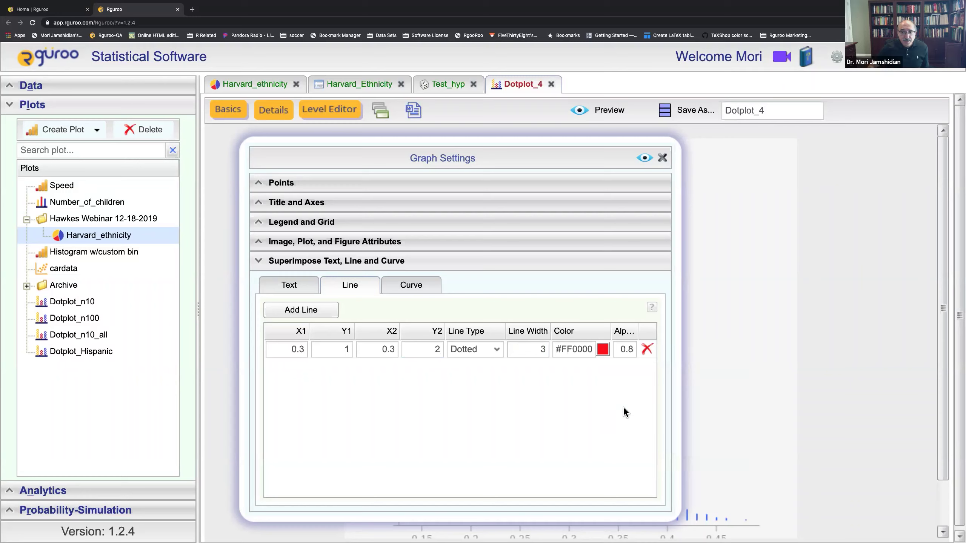
Superimpose a second vertical line on the dotplot with X1 0.35, Y1 1, X2 0.35 and Y2 2
click(320, 317)
text(0.35)
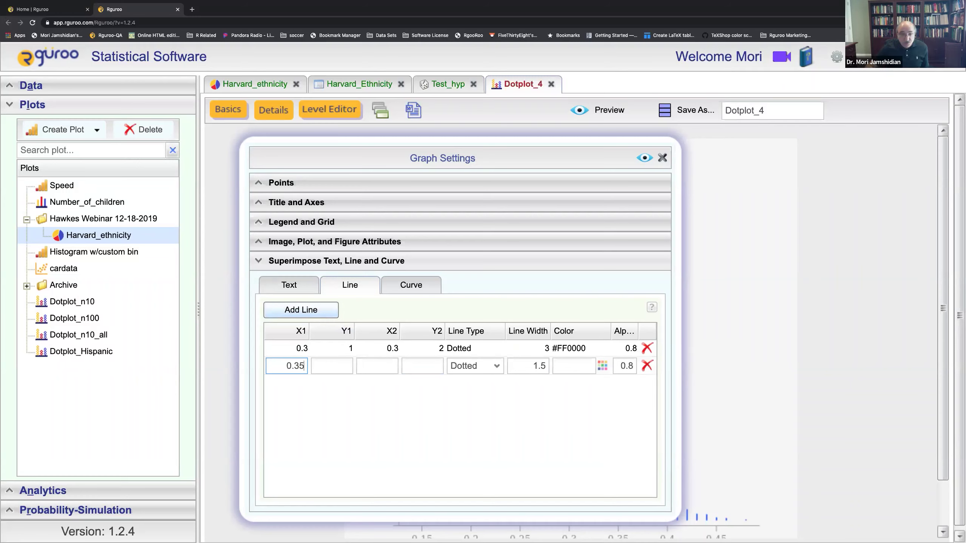
key(Tab)
text(1)
key(Tab)
text(0.35)
key(Tab)
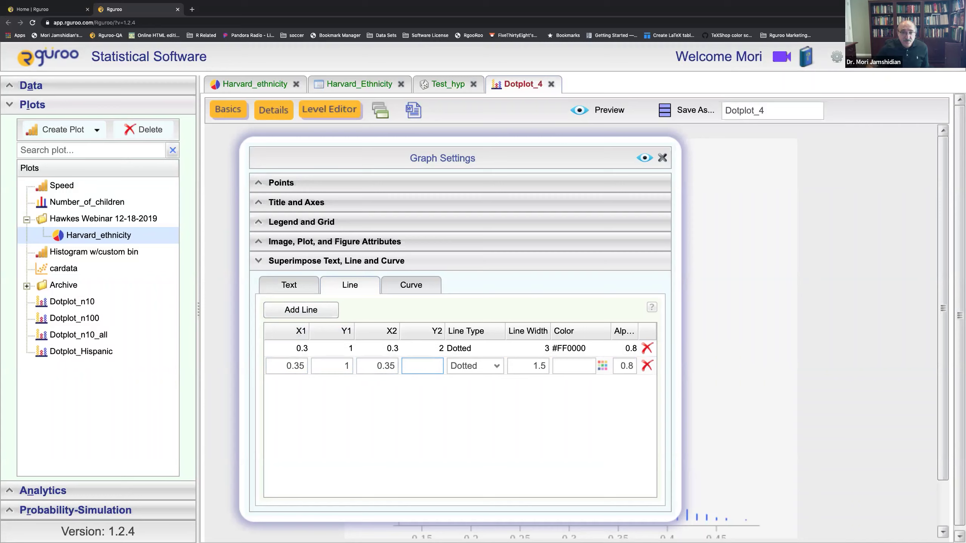
text(2)
Give the line at 0.35 a line width of 3 and the green color #008000, and preview the dotplot
click(536, 365)
text(3)
key(Tab)
click(602, 366)
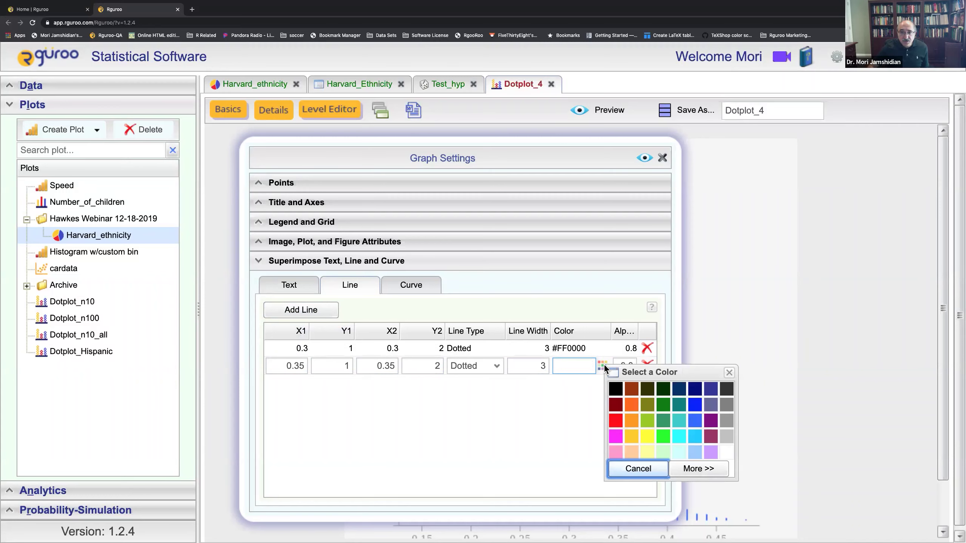
click(665, 406)
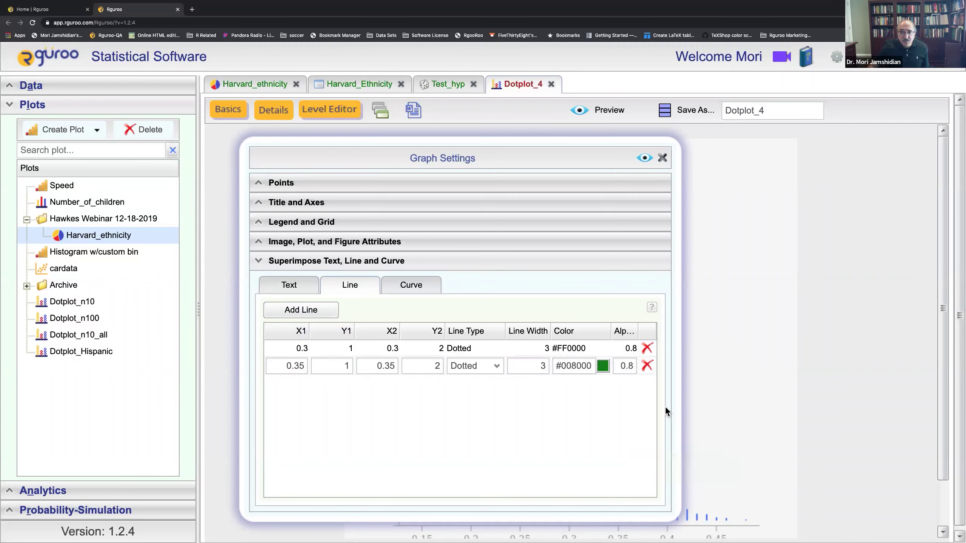
click(707, 375)
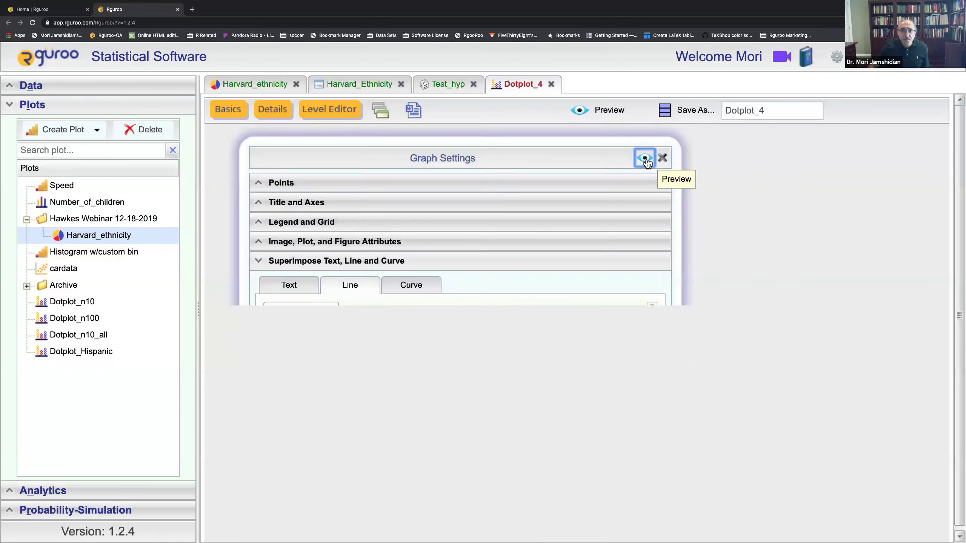
click(645, 158)
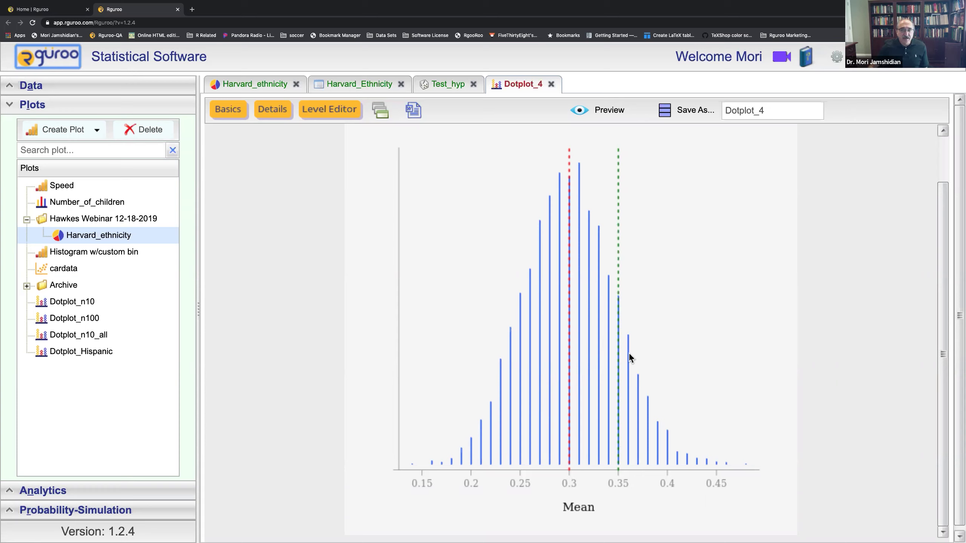
Save the dotplot under the name Dotplot_test
click(770, 112)
click(770, 112)
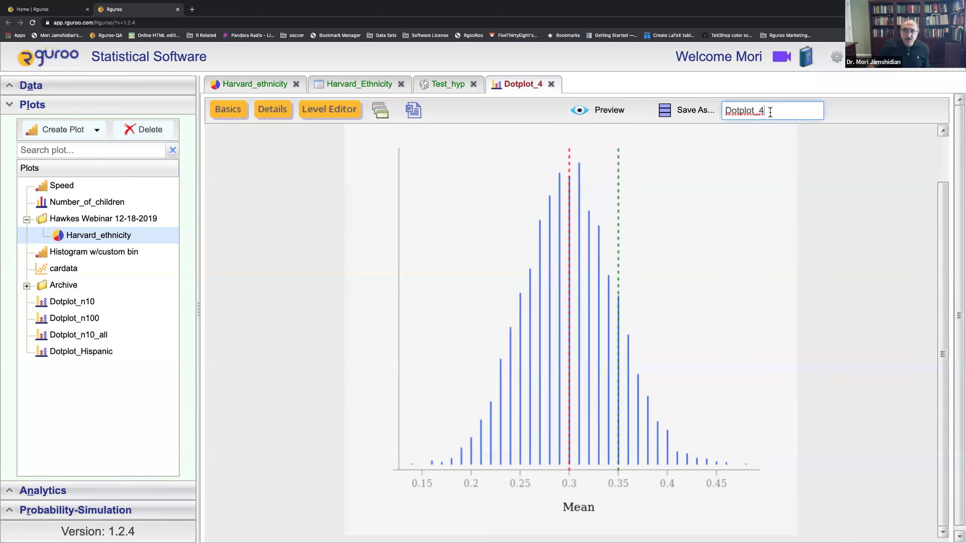
key(BackSpace)
text(test)
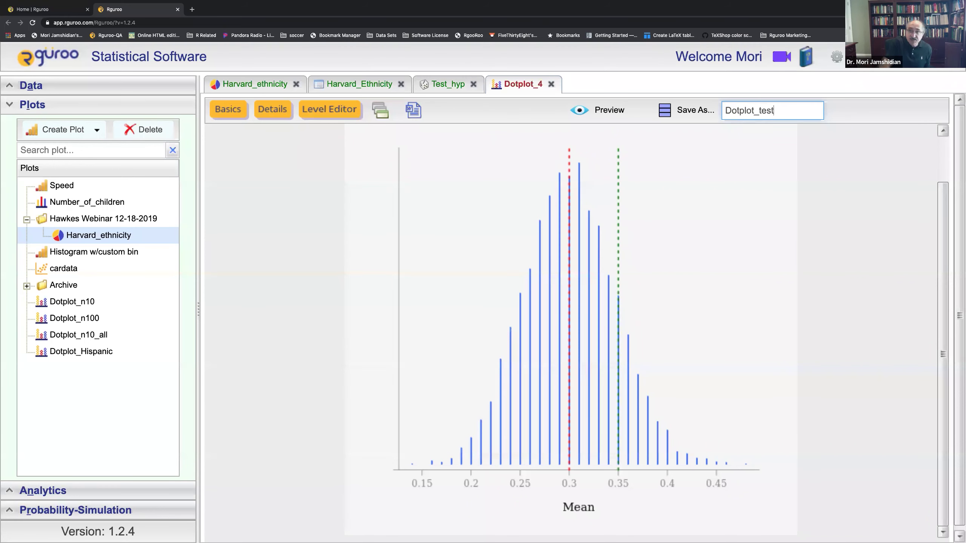
click(699, 111)
Start a new data subset and choose Test_hyp as its dataset
click(156, 107)
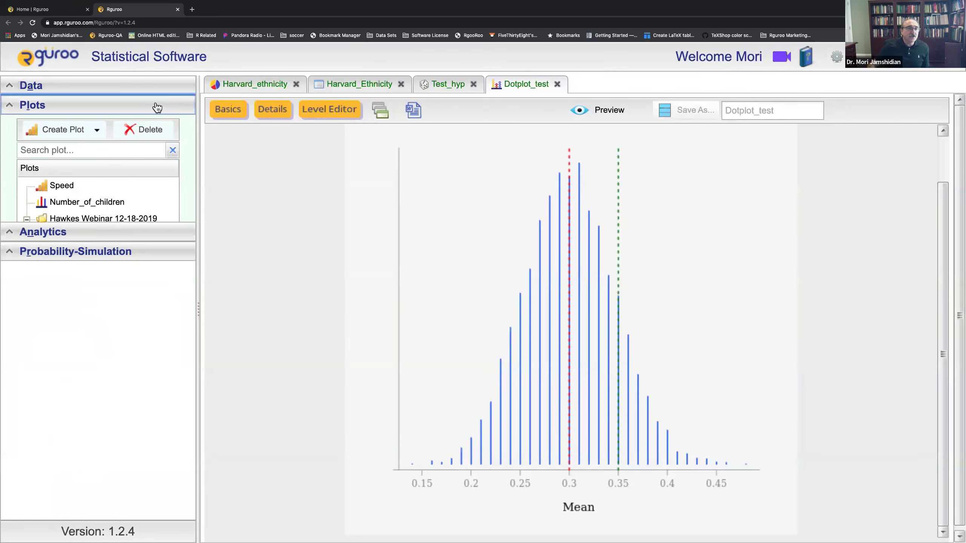
click(159, 87)
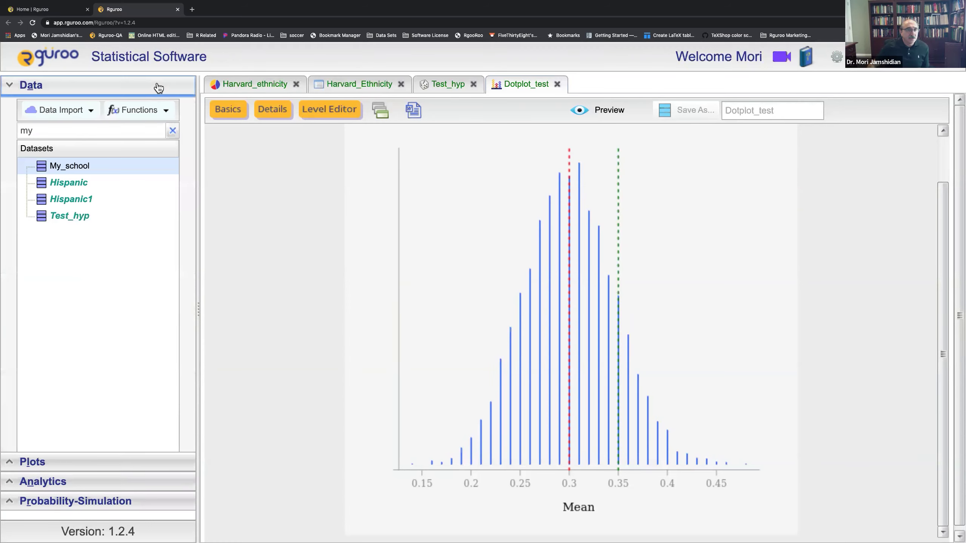
click(164, 111)
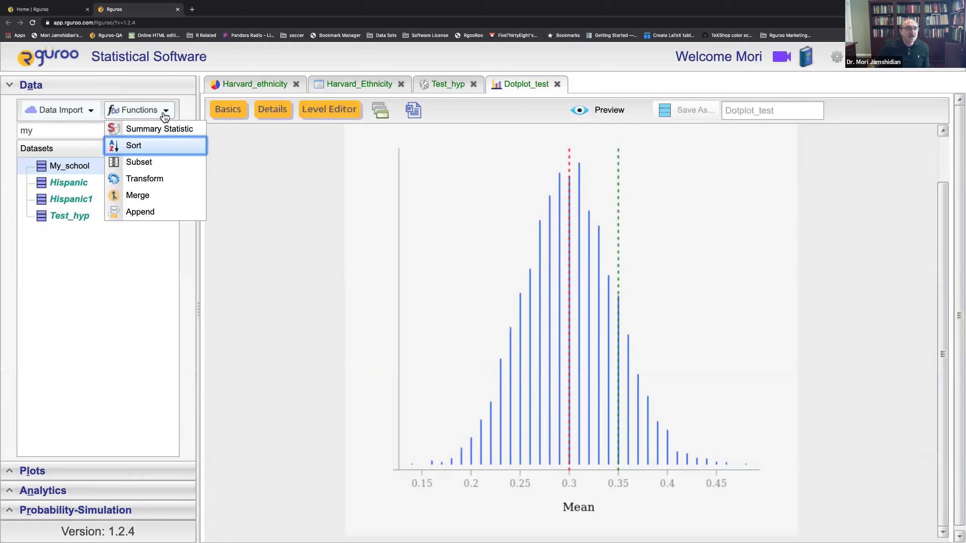
click(148, 168)
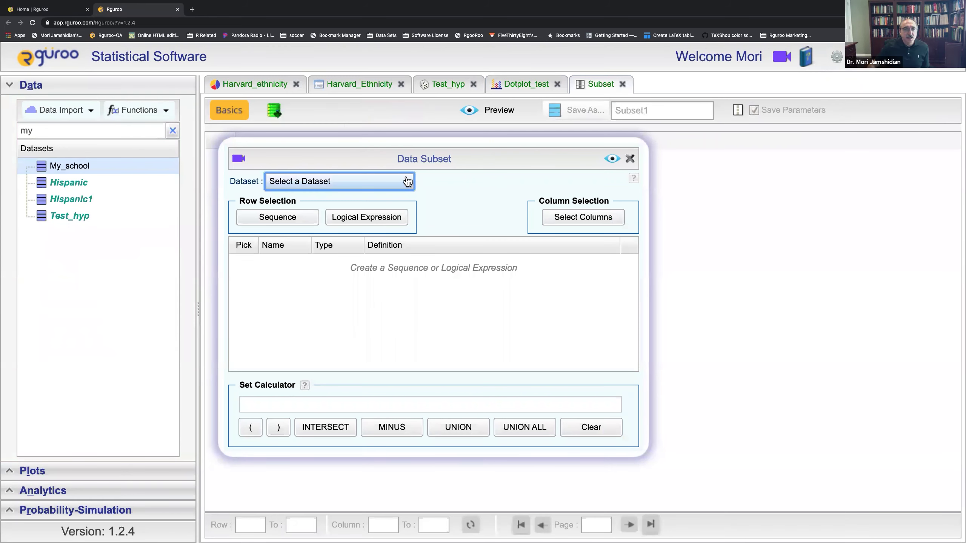
click(406, 182)
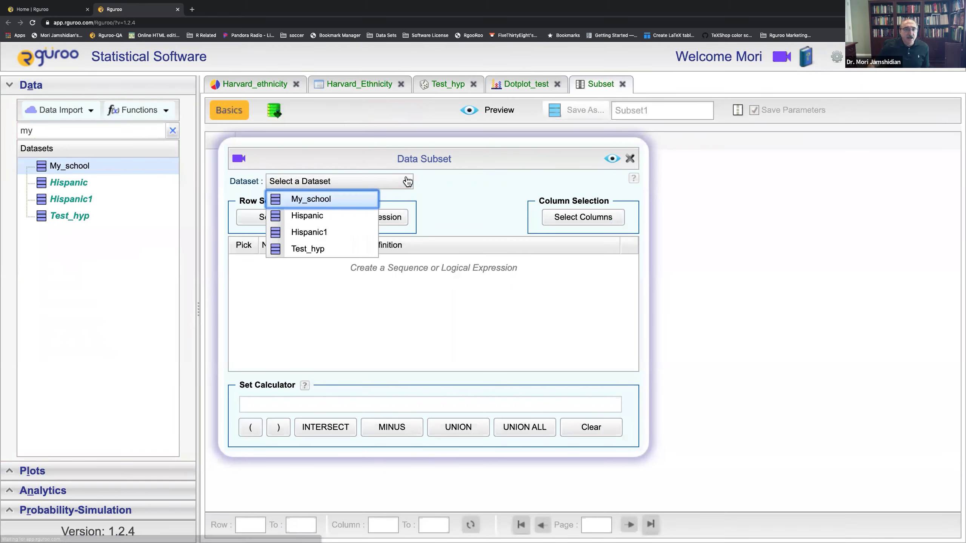
click(320, 252)
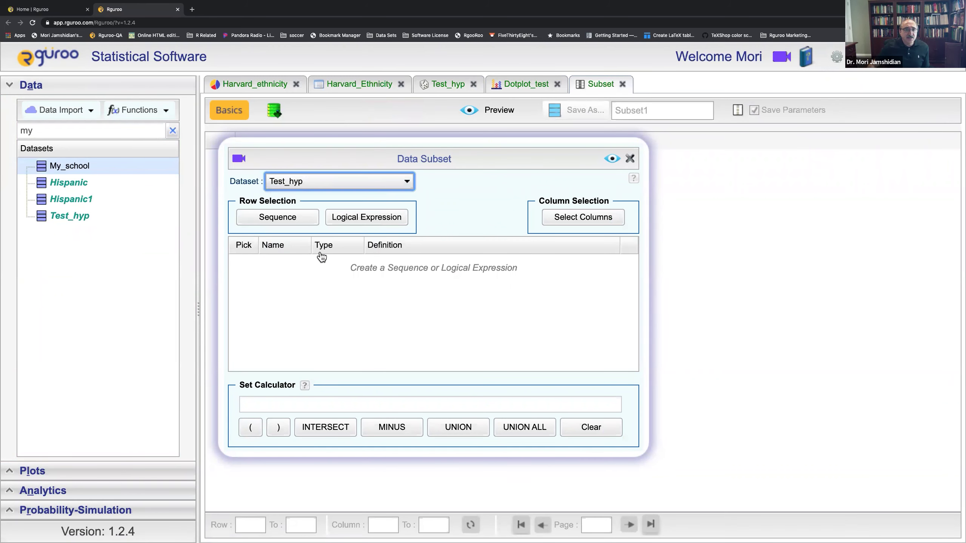
Define the row-selection logical expression Mean >= 0.35 and preview the resulting subset
click(366, 220)
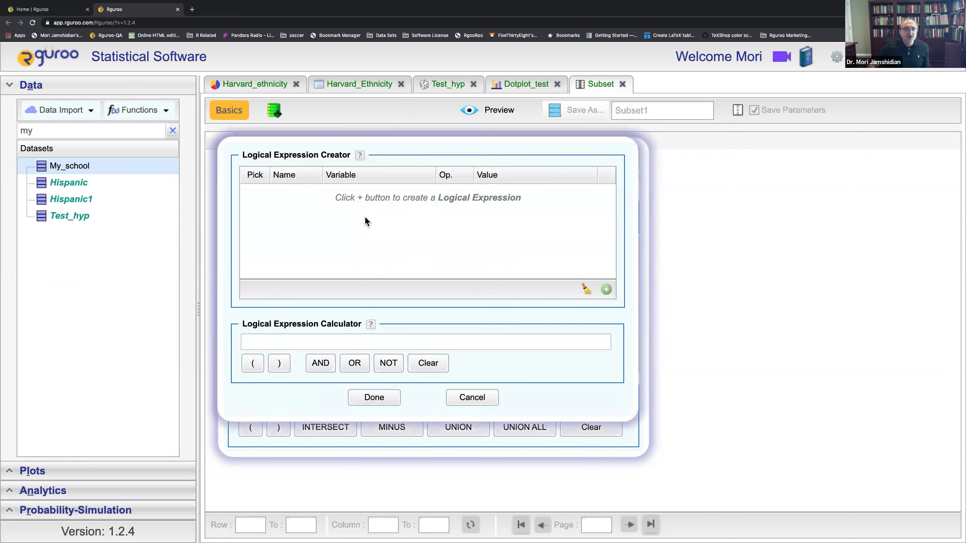
click(606, 289)
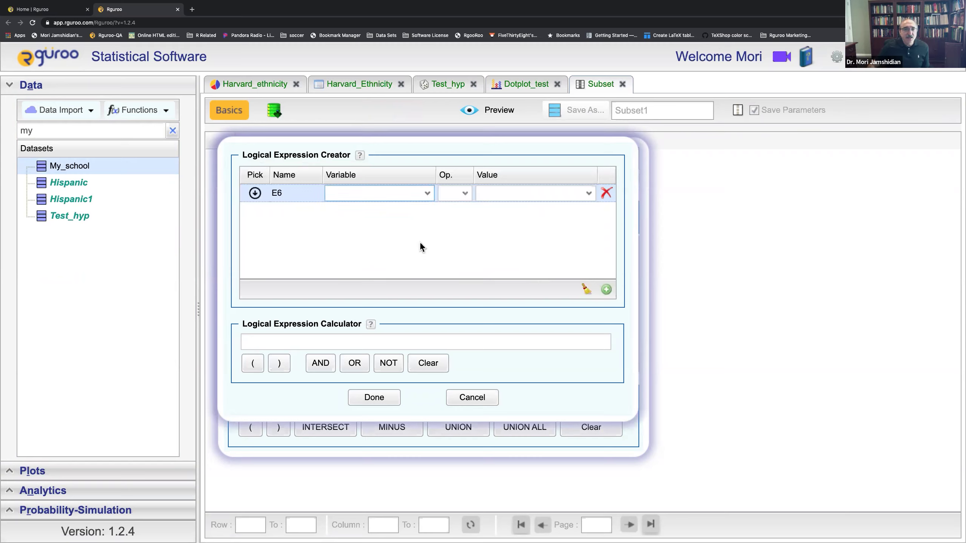
click(427, 194)
click(395, 209)
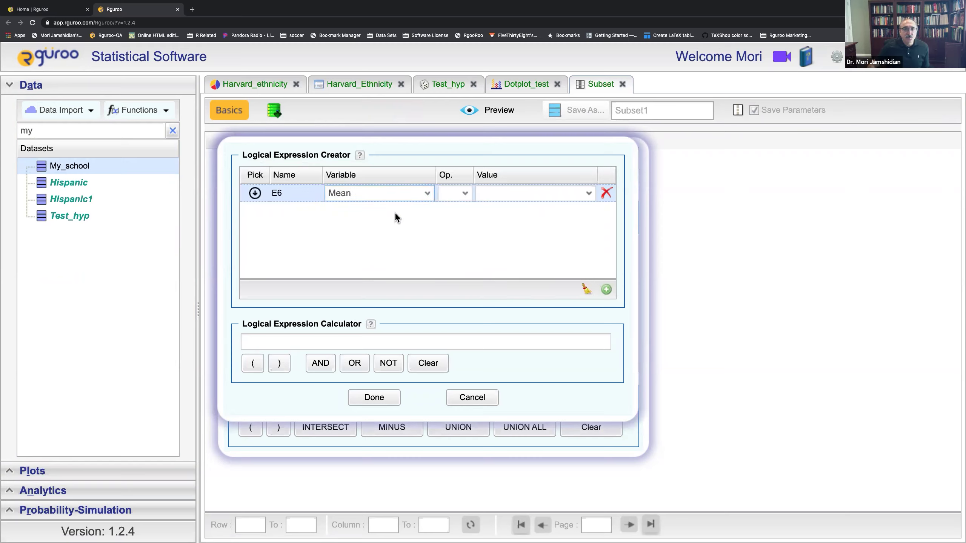
click(466, 194)
click(455, 231)
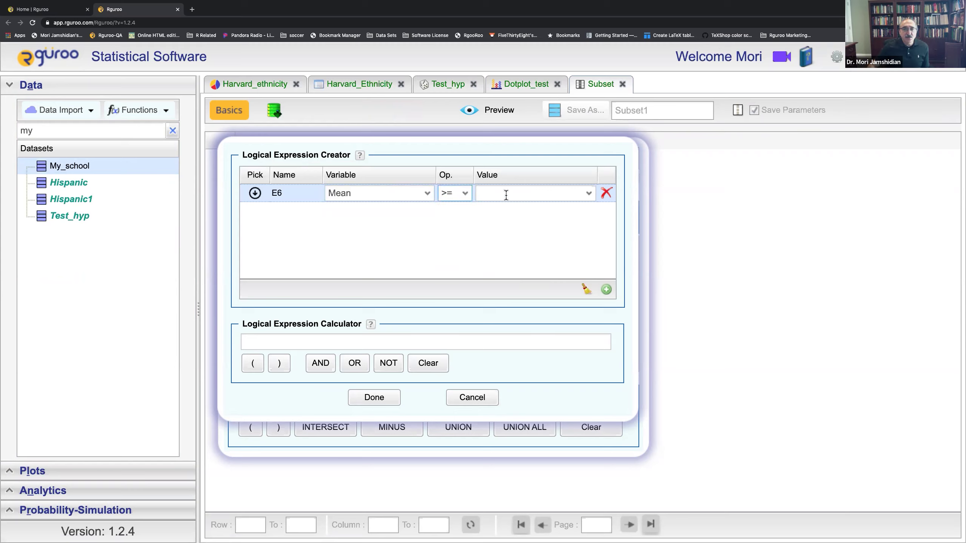
click(508, 193)
text(0.35)
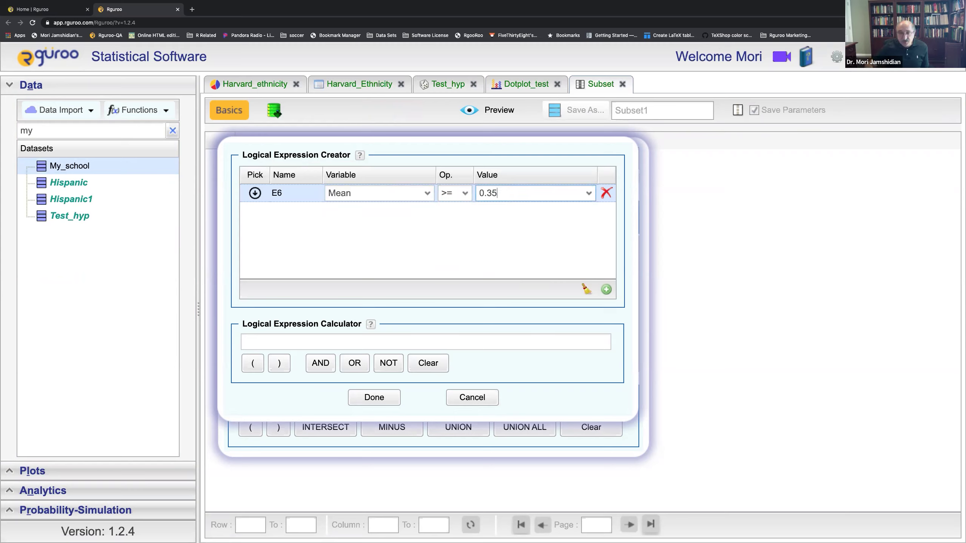
click(373, 397)
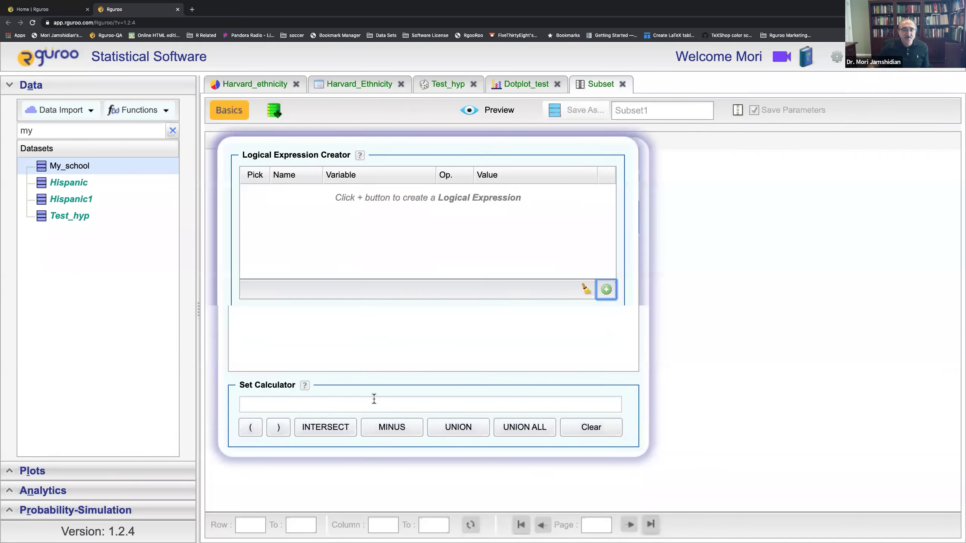
click(610, 160)
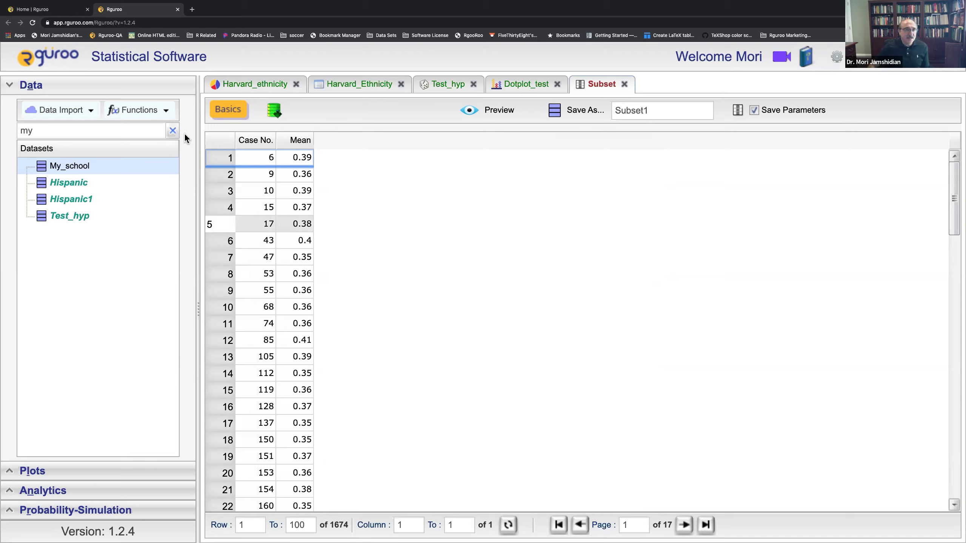
Open the CI_Hispanic analytics report from the Hawkes Webinar 12-18-2019 folder
click(141, 91)
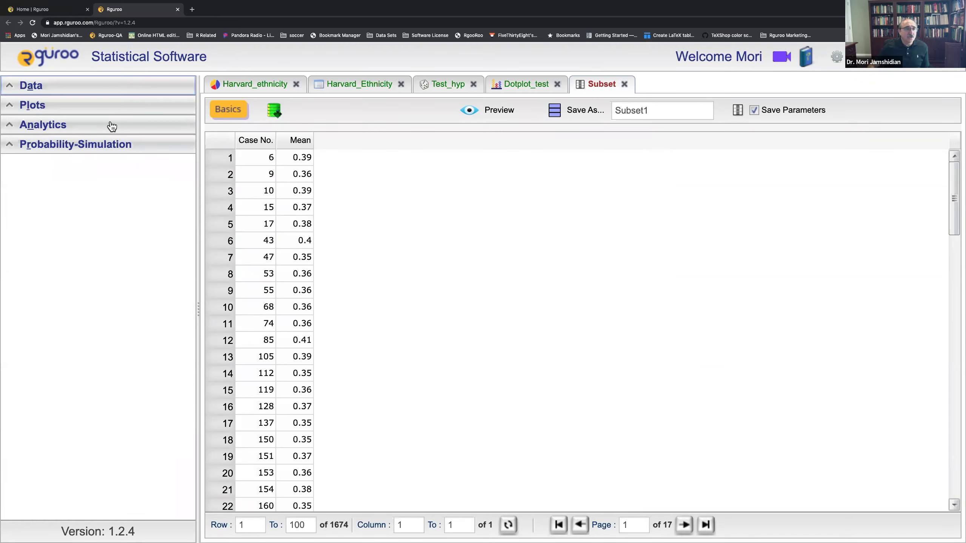
click(112, 125)
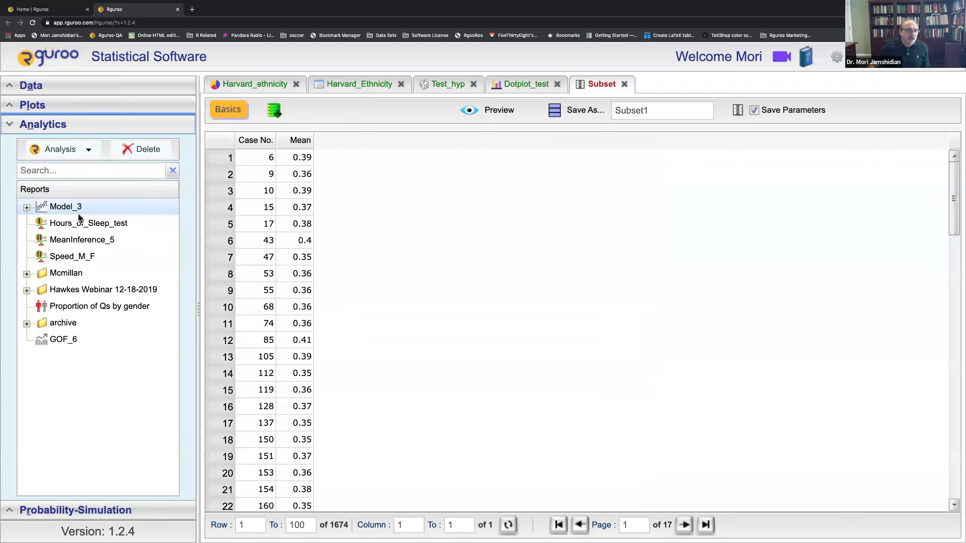
click(27, 290)
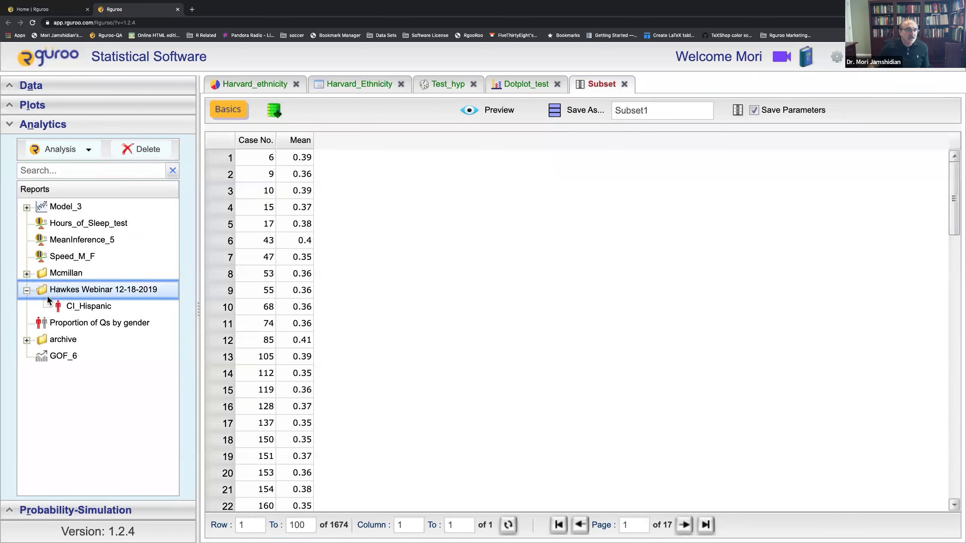
click(77, 309)
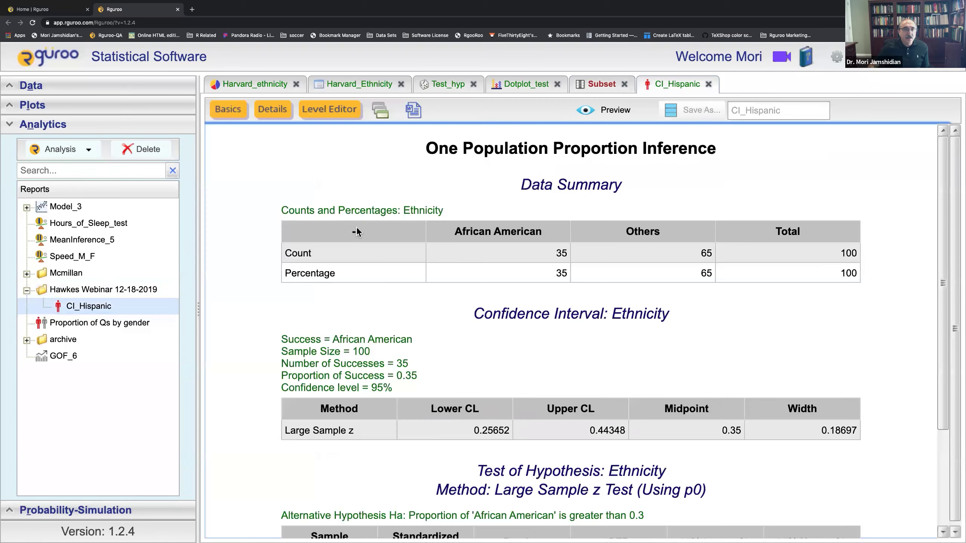
Change the success label of the one population proportion inference to Hispanic and preview the report, viewing it down to the p-value graph
click(227, 110)
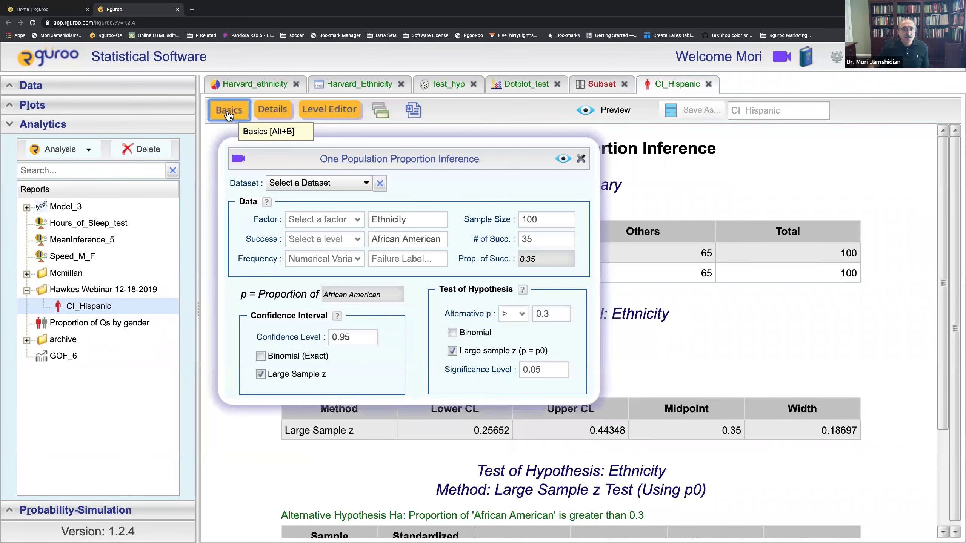
triple_click(423, 239)
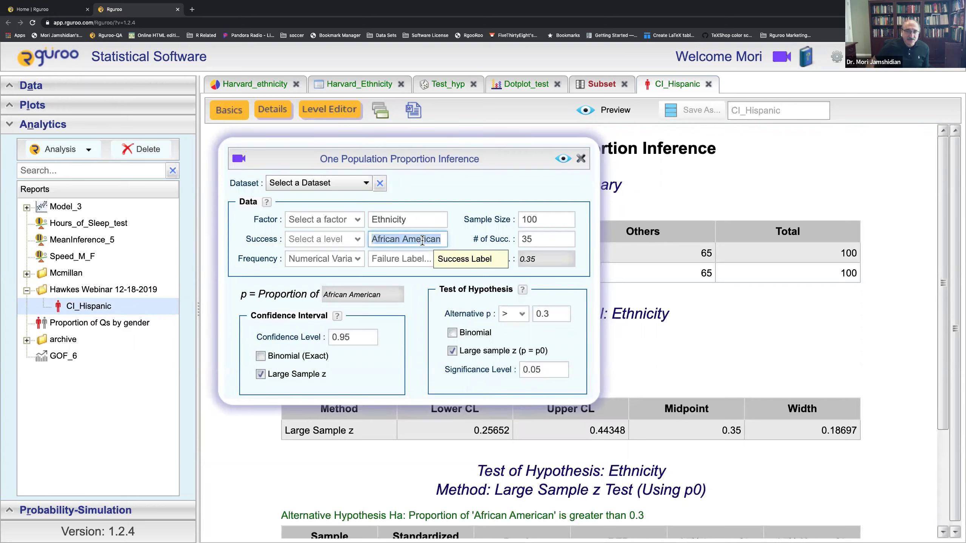
text(Hispav)
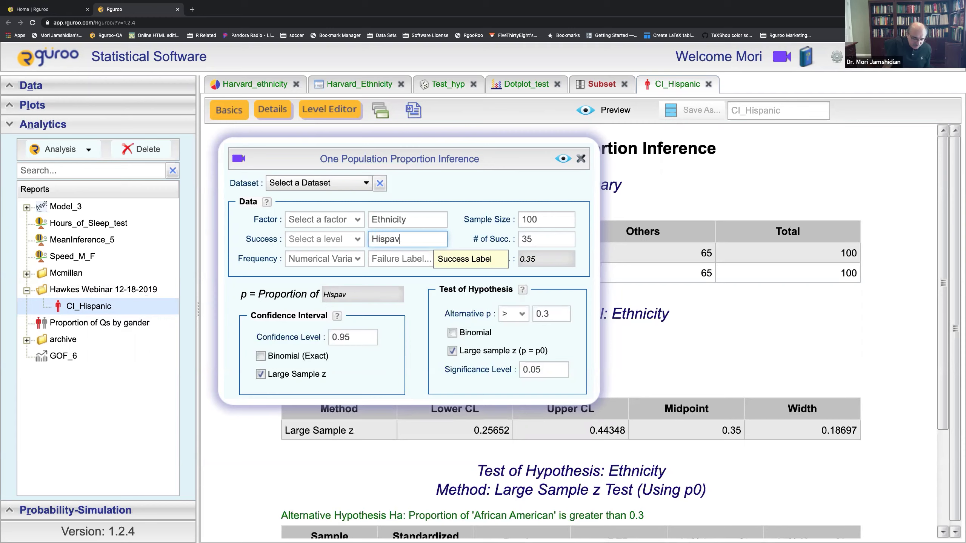
key(BackSpace)
text(nic)
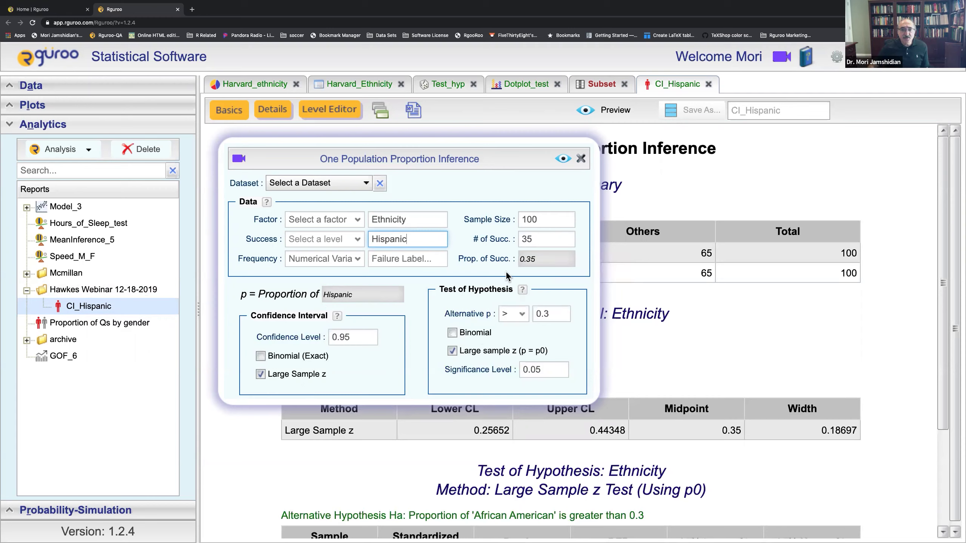
click(562, 160)
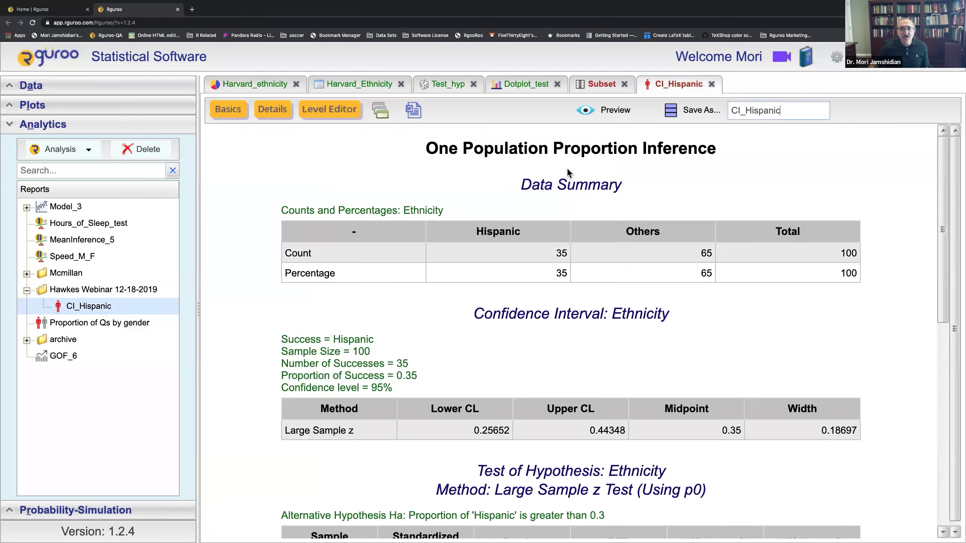
scroll(567, 168, down, 5)
scroll(567, 168, down, 1)
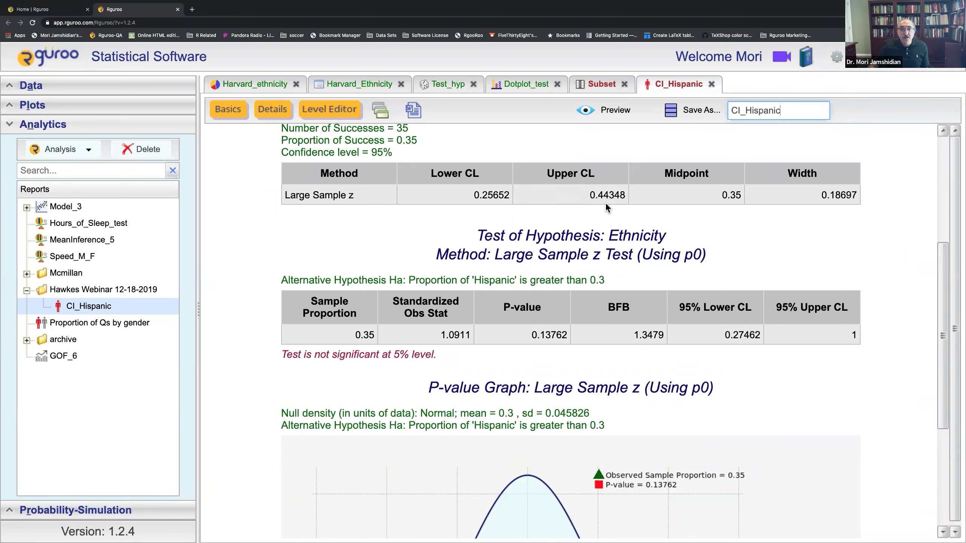
scroll(606, 206, down, 6)
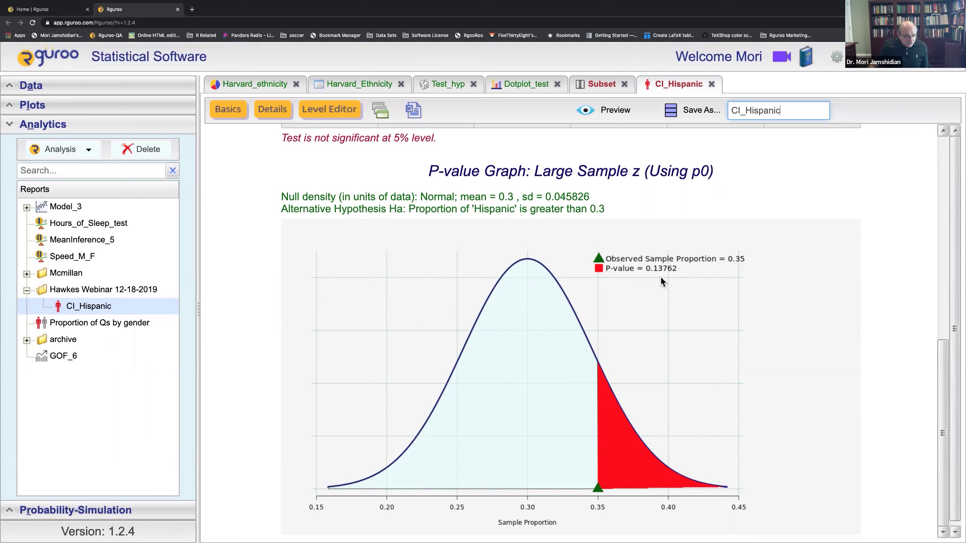
key(super+Tab)
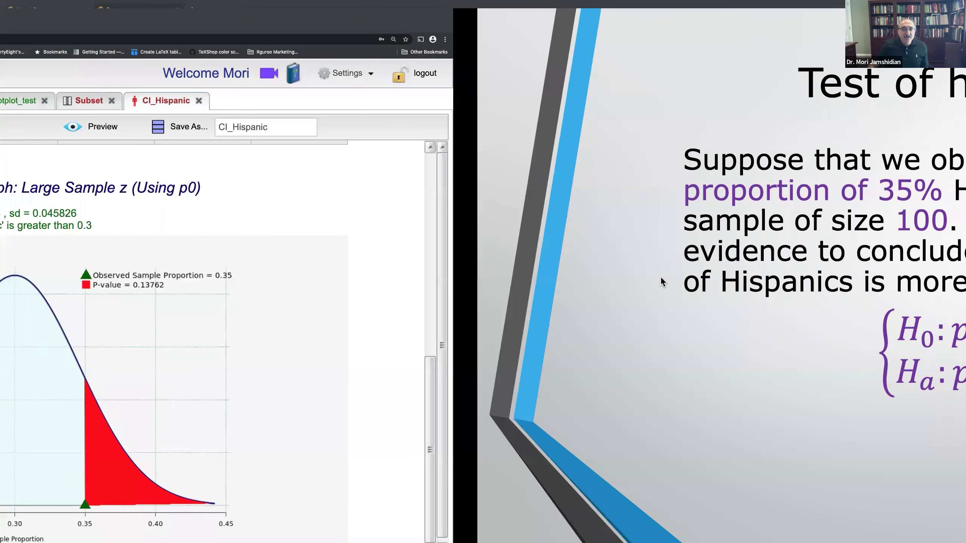
key(Right)
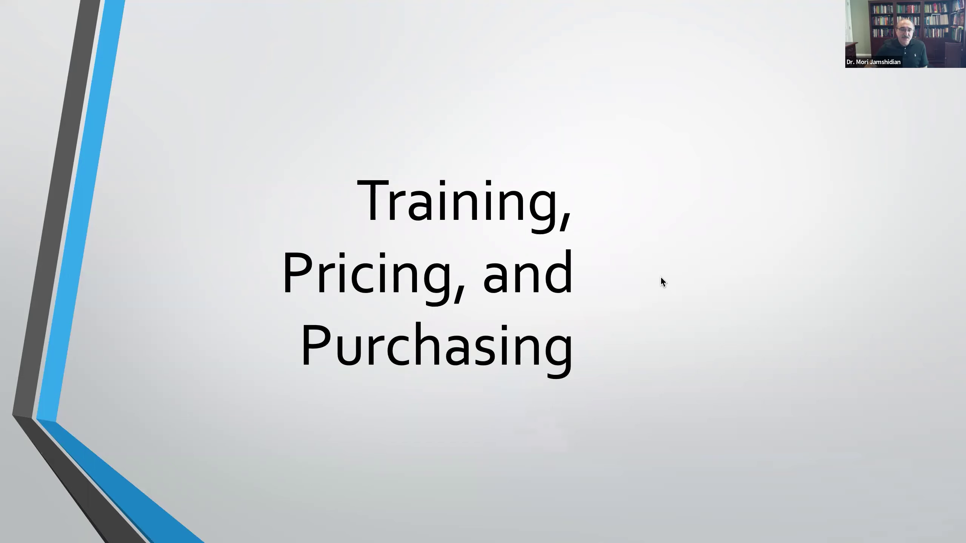
key(Right)
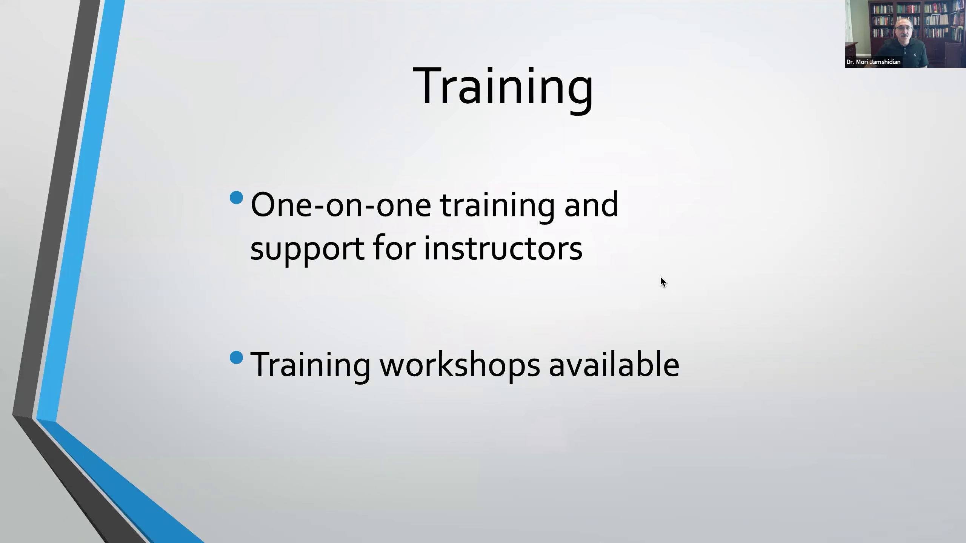